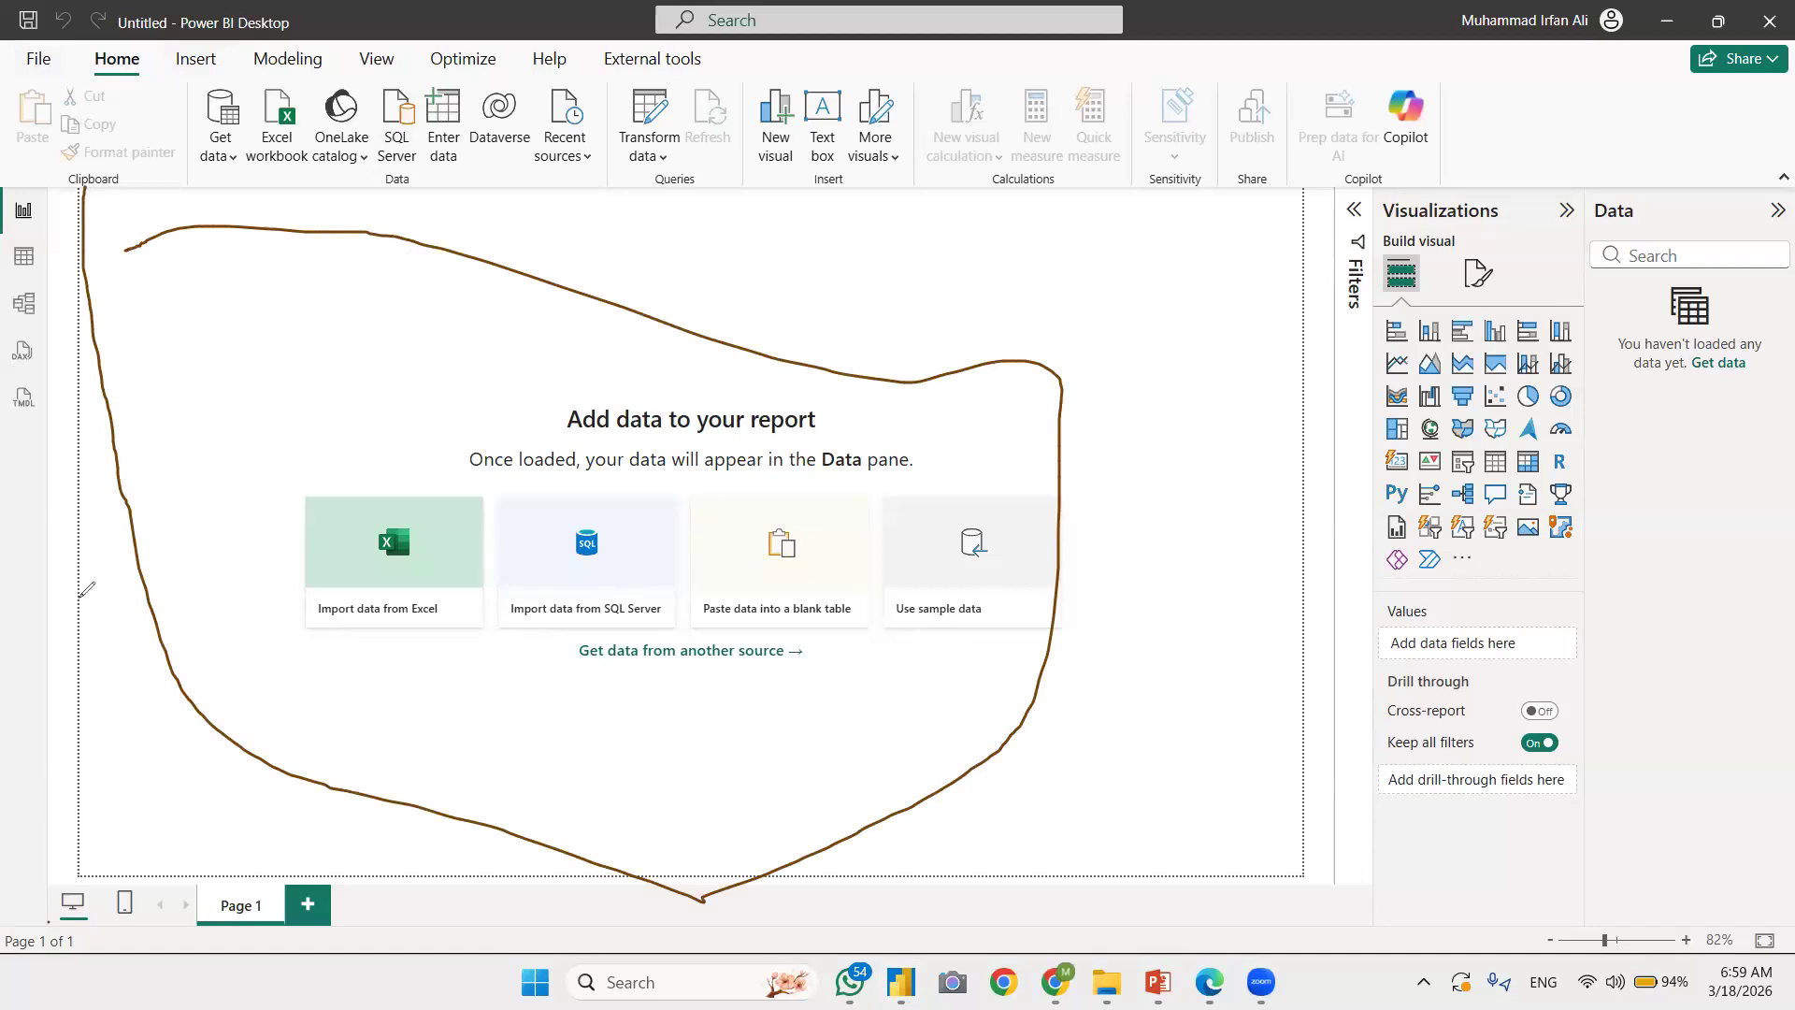
# Step: Clear the freehand drawing from the report canvas and expand the Filters pane
pyautogui.click(152, 324)
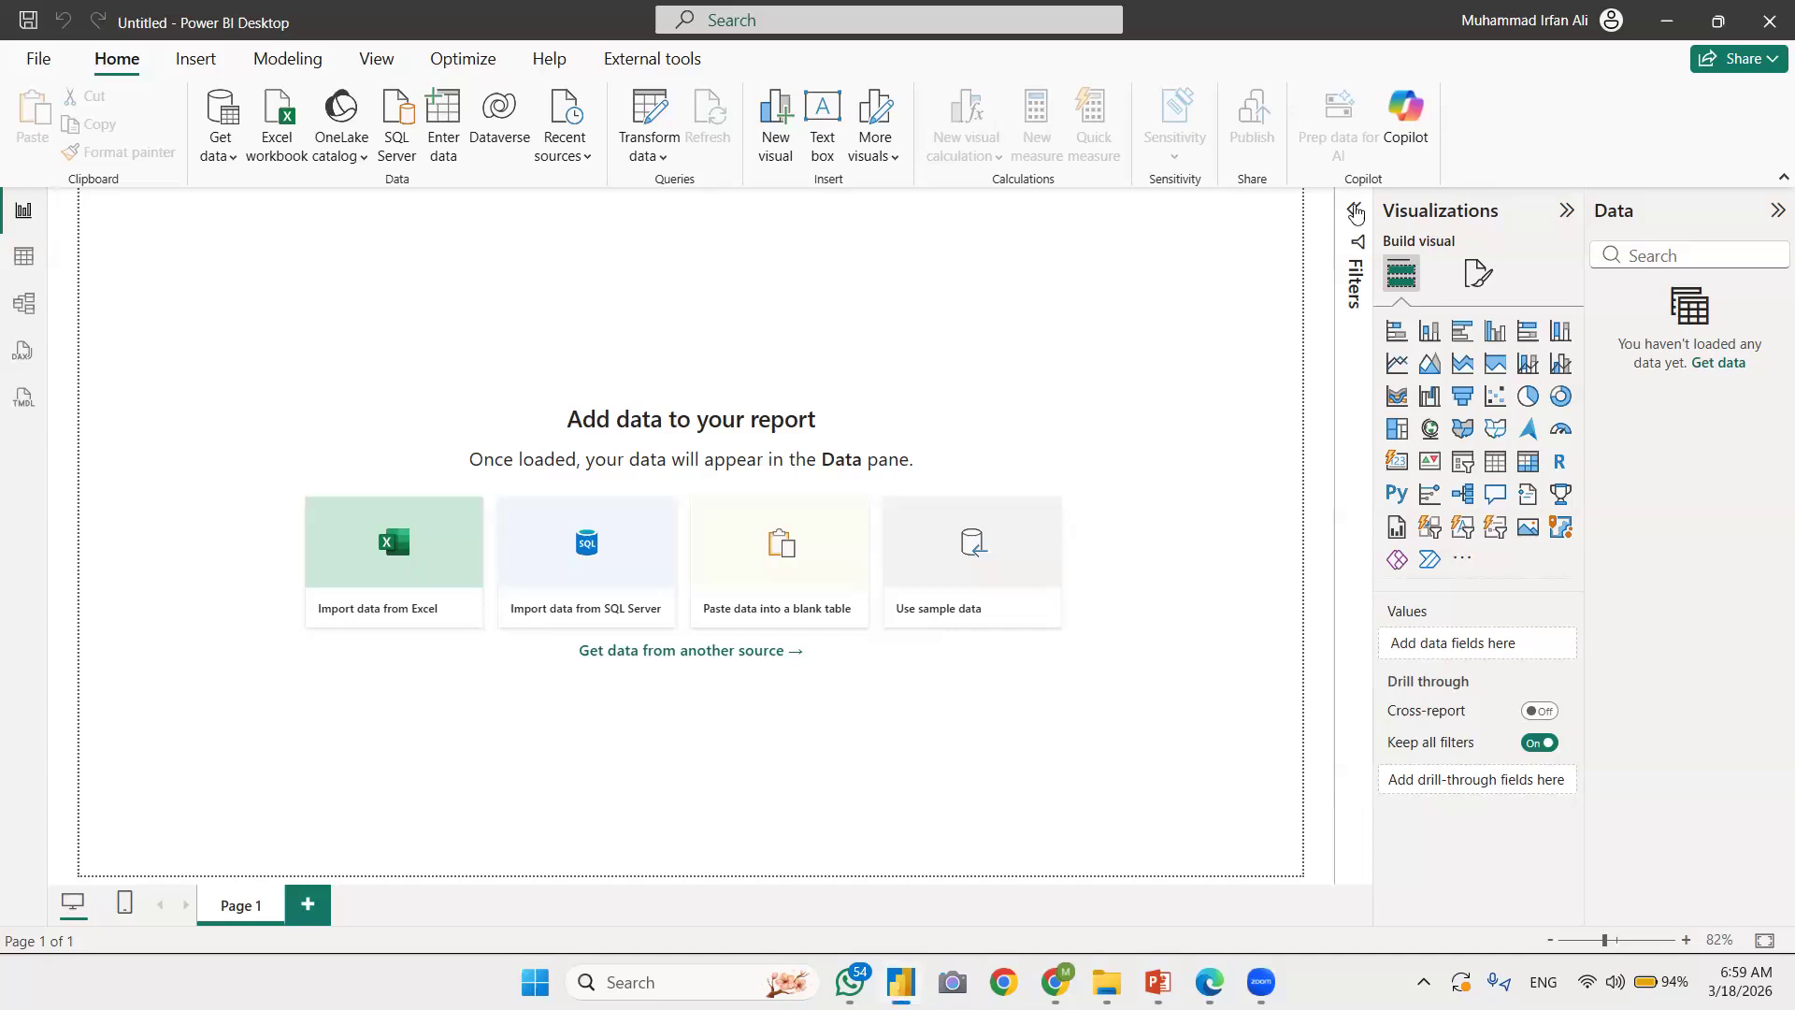
pyautogui.click(1357, 214)
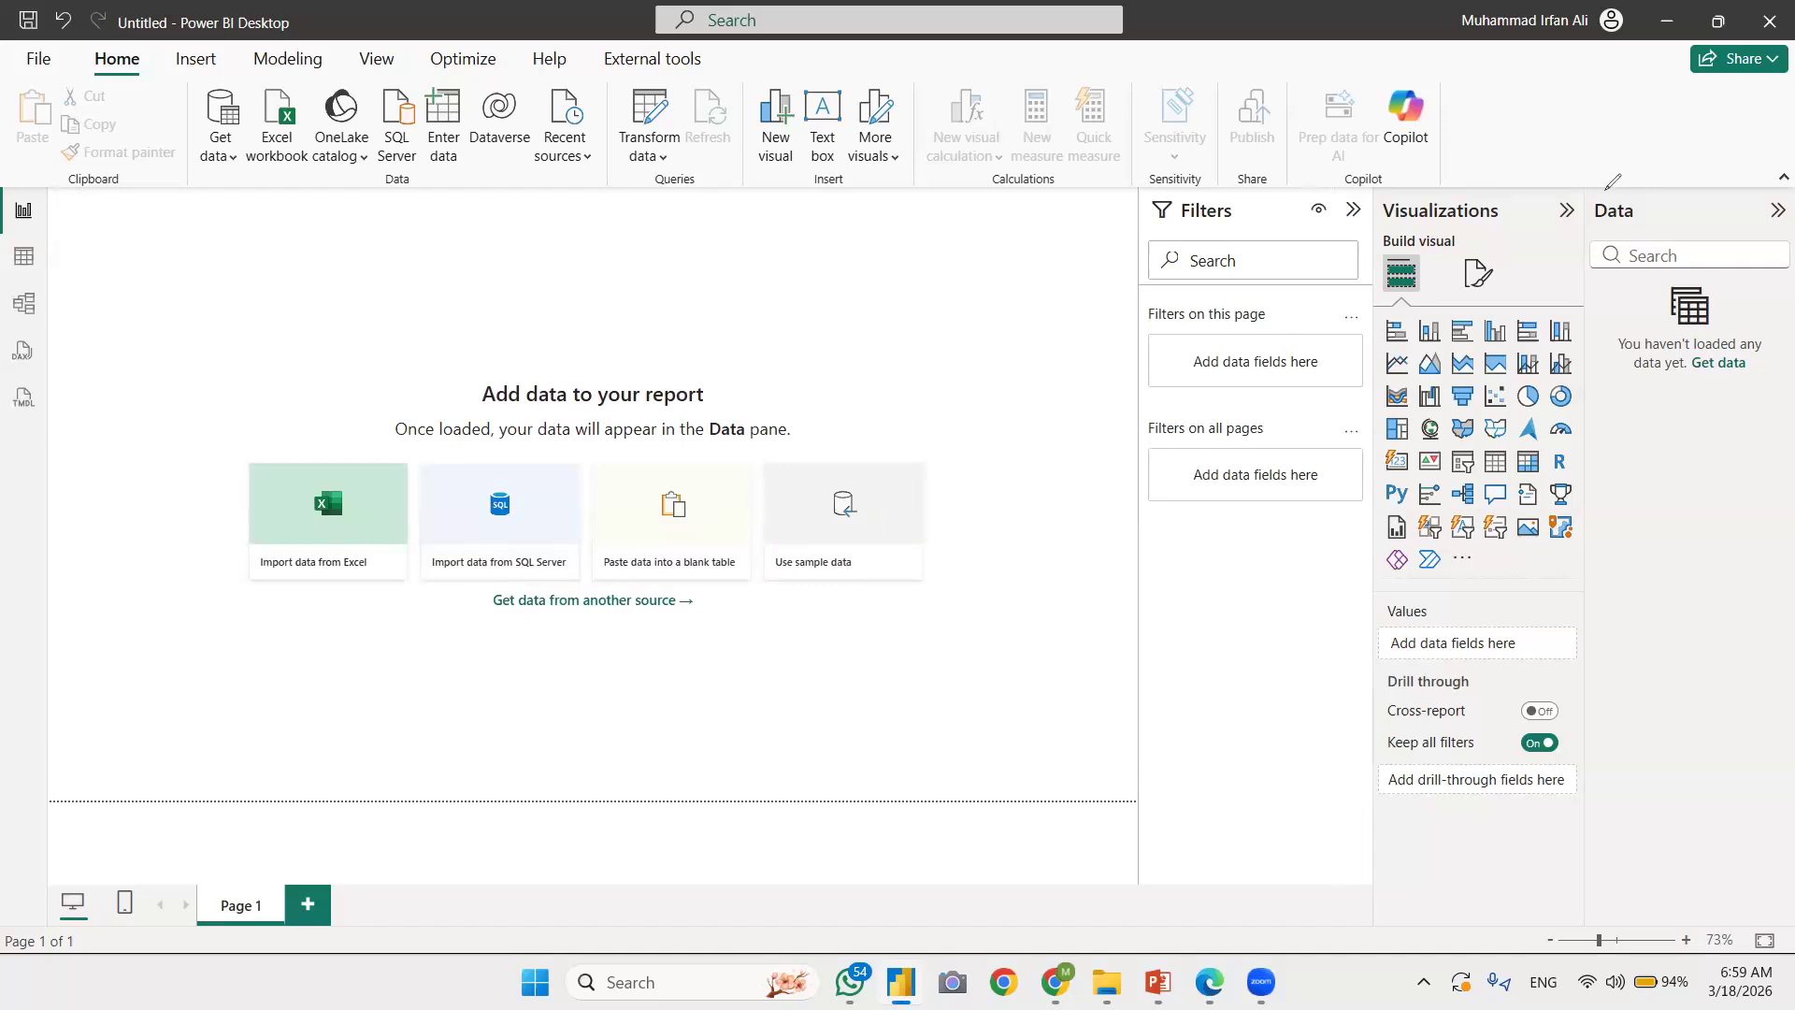
# Step: Tick the Data, Visualizations and Filters pane headings with freehand annotations and circle the Data pane
pyautogui.moveTo(1651, 210); pyautogui.dragTo(1745, 138)
pyautogui.moveTo(1457, 208)
pyautogui.mouseDown()
pyautogui.moveTo(1485, 229)
pyautogui.moveTo(1526, 171)
pyautogui.mouseUp()
pyautogui.moveTo(1215, 206); pyautogui.dragTo(1295, 161)
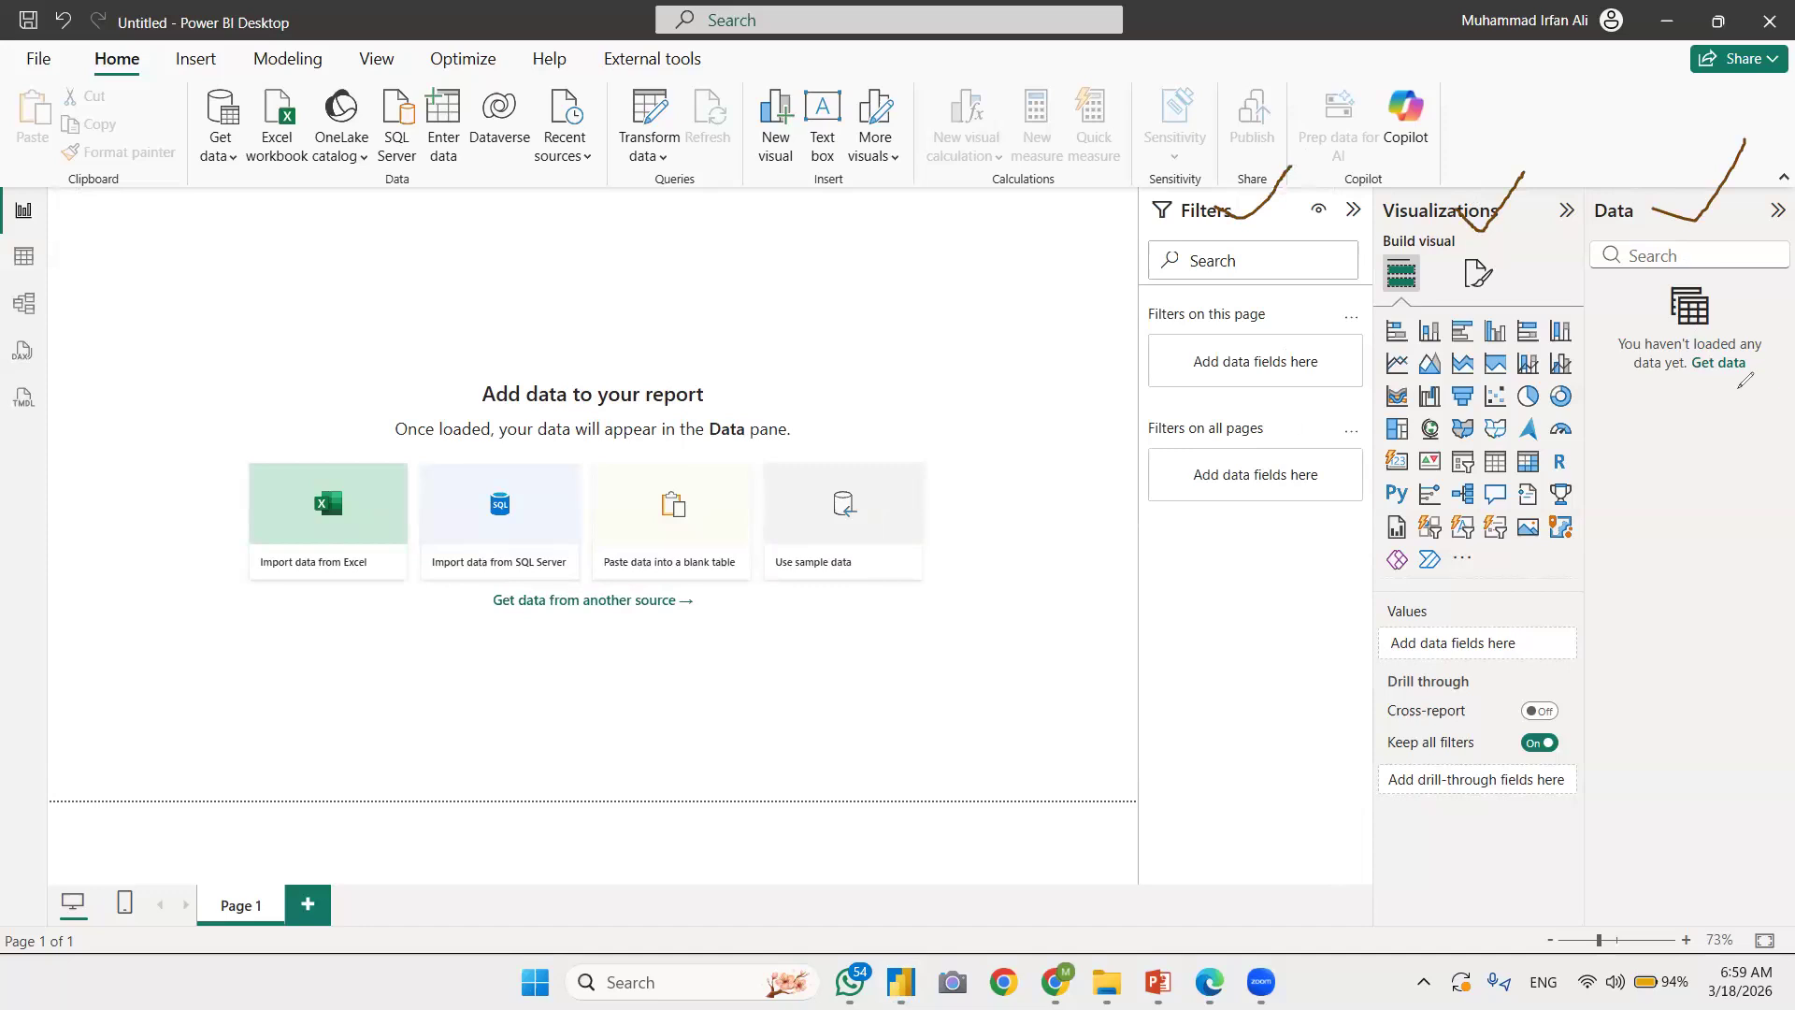
pyautogui.moveTo(1618, 198); pyautogui.dragTo(1618, 341)
pyautogui.moveTo(1658, 478)
pyautogui.mouseDown()
pyautogui.moveTo(1765, 375)
pyautogui.moveTo(1660, 178)
pyautogui.moveTo(1642, 185)
pyautogui.mouseUp()
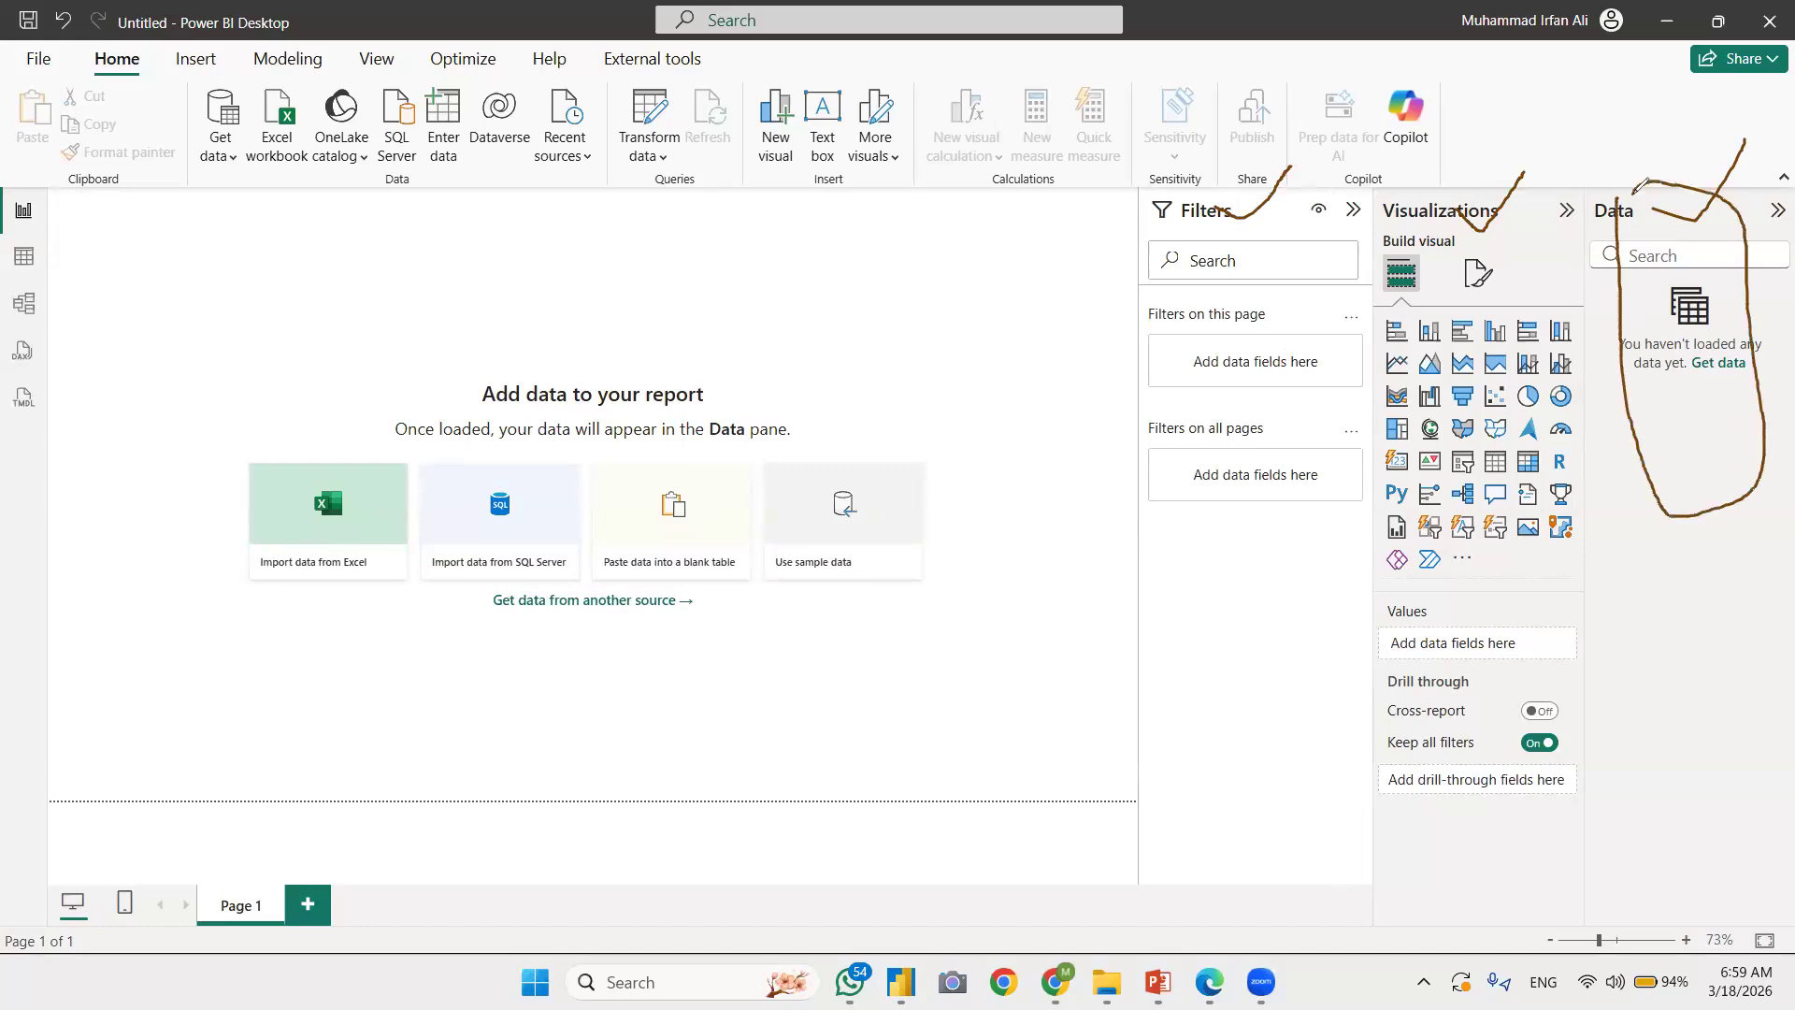
# Step: Annotate the Get data and Excel workbook commands and the empty Data pane with freehand check marks
pyautogui.moveTo(250, 109)
pyautogui.mouseDown()
pyautogui.moveTo(284, 118)
pyautogui.moveTo(235, 146)
pyautogui.mouseUp()
pyautogui.moveTo(267, 82); pyautogui.dragTo(227, 145)
pyautogui.moveTo(1629, 418)
pyautogui.mouseDown()
pyautogui.moveTo(1632, 452)
pyautogui.moveTo(1689, 405)
pyautogui.mouseUp()
pyautogui.moveTo(1629, 550); pyautogui.dragTo(1705, 501)
pyautogui.moveTo(1653, 654); pyautogui.dragTo(1718, 635)
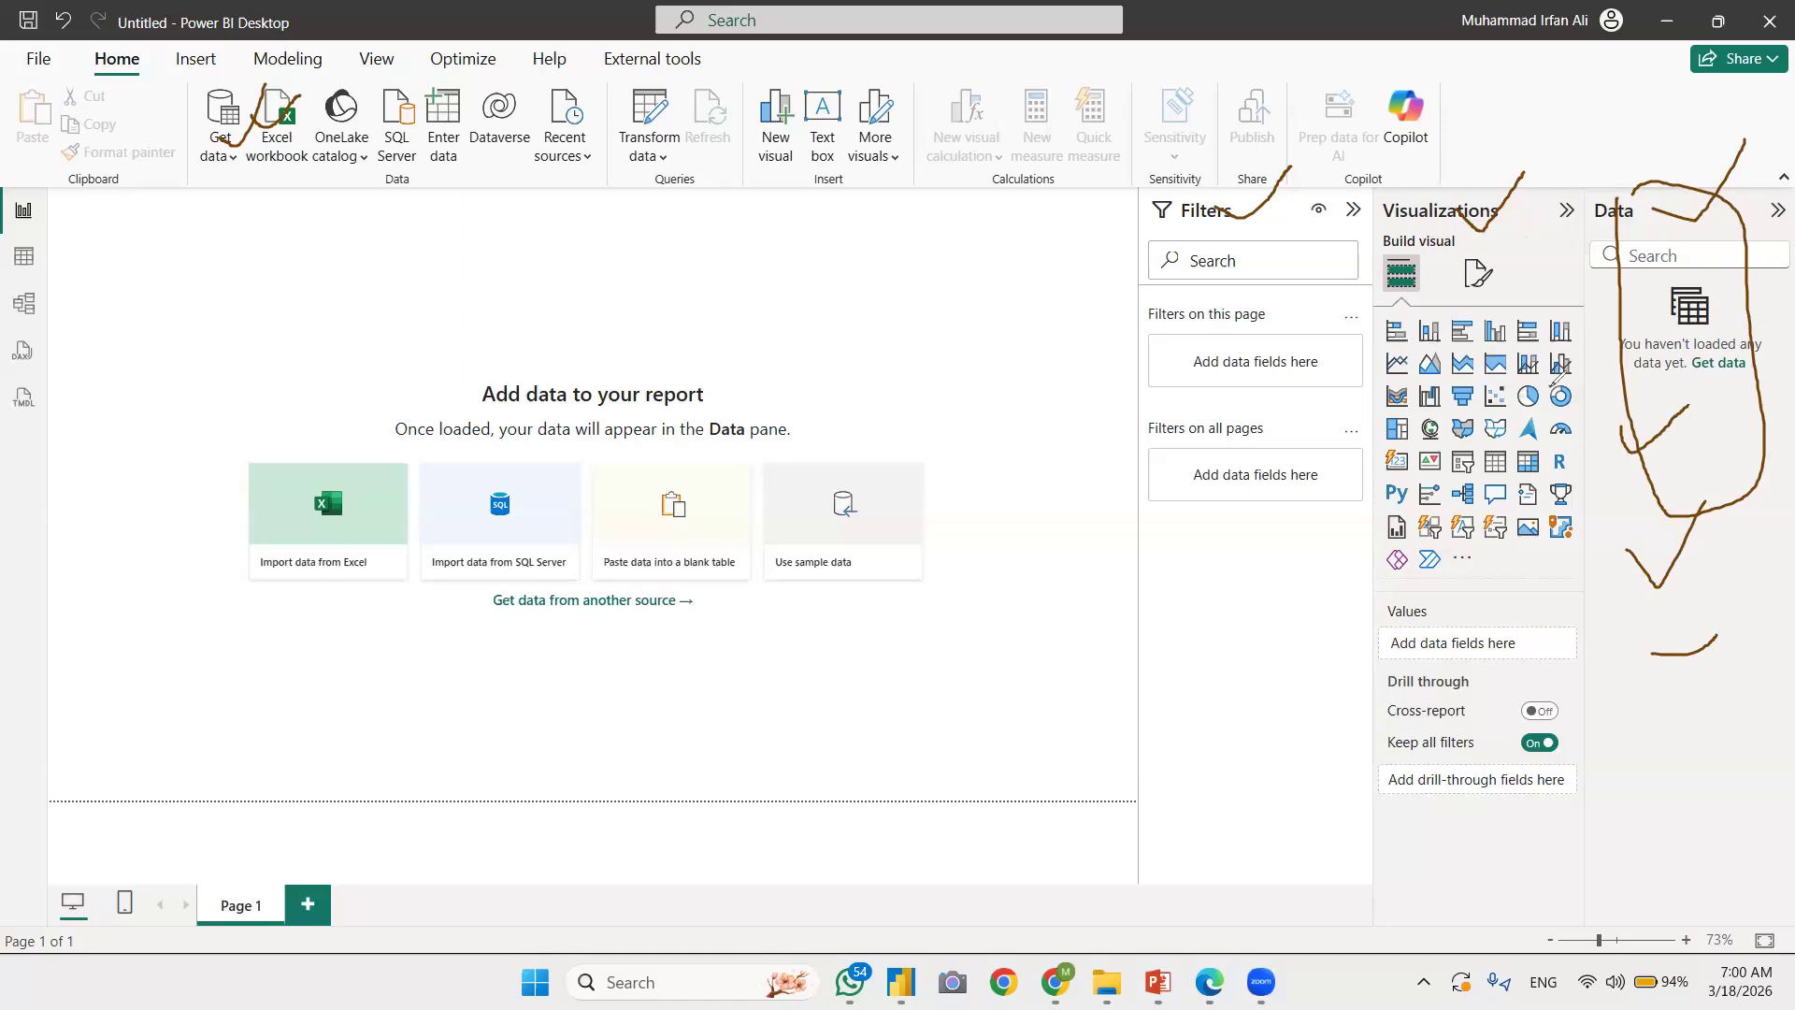
# Step: Tick the visual types, the visual formatting option and the report canvas, circle the Filters pane, and clear all the annotations
pyautogui.moveTo(1478, 329); pyautogui.dragTo(1509, 314)
pyautogui.moveTo(1491, 439); pyautogui.dragTo(1521, 437)
pyautogui.moveTo(1509, 263); pyautogui.dragTo(1537, 265)
pyautogui.moveTo(564, 272); pyautogui.dragTo(667, 261)
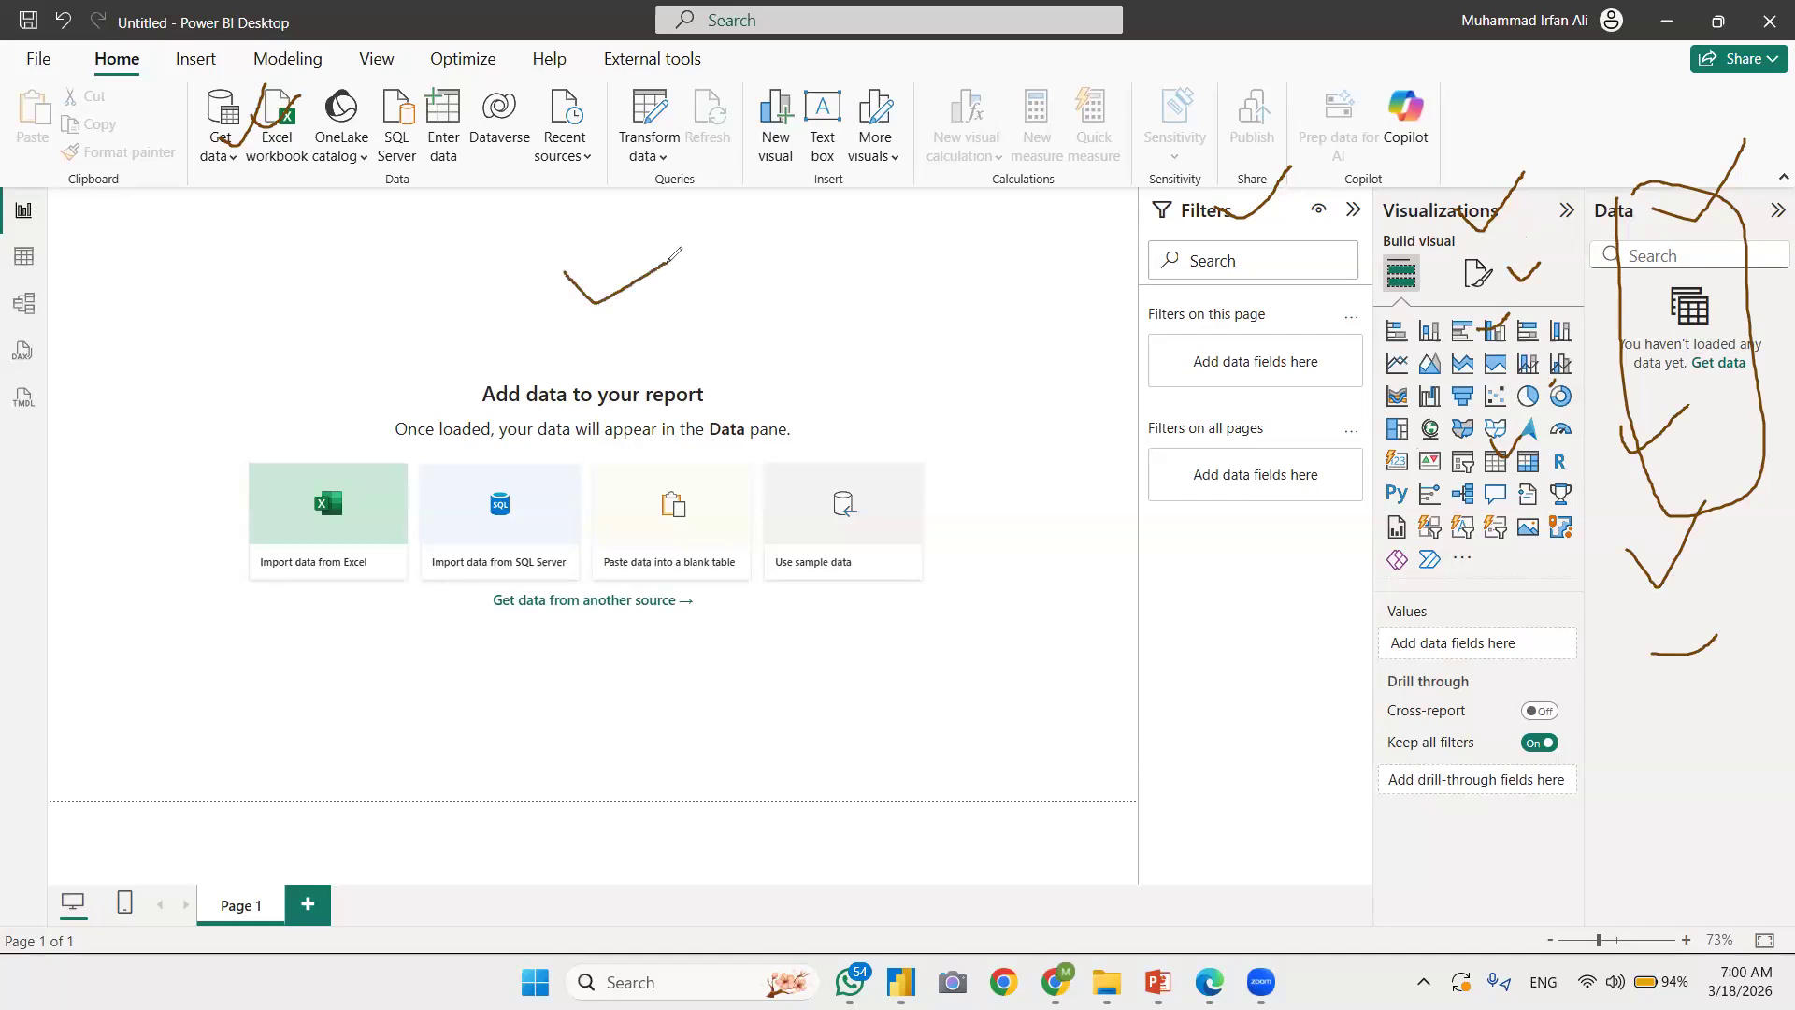
pyautogui.moveTo(1171, 172)
pyautogui.mouseDown()
pyautogui.moveTo(1139, 373)
pyautogui.moveTo(1332, 286)
pyautogui.moveTo(1118, 168)
pyautogui.mouseUp()
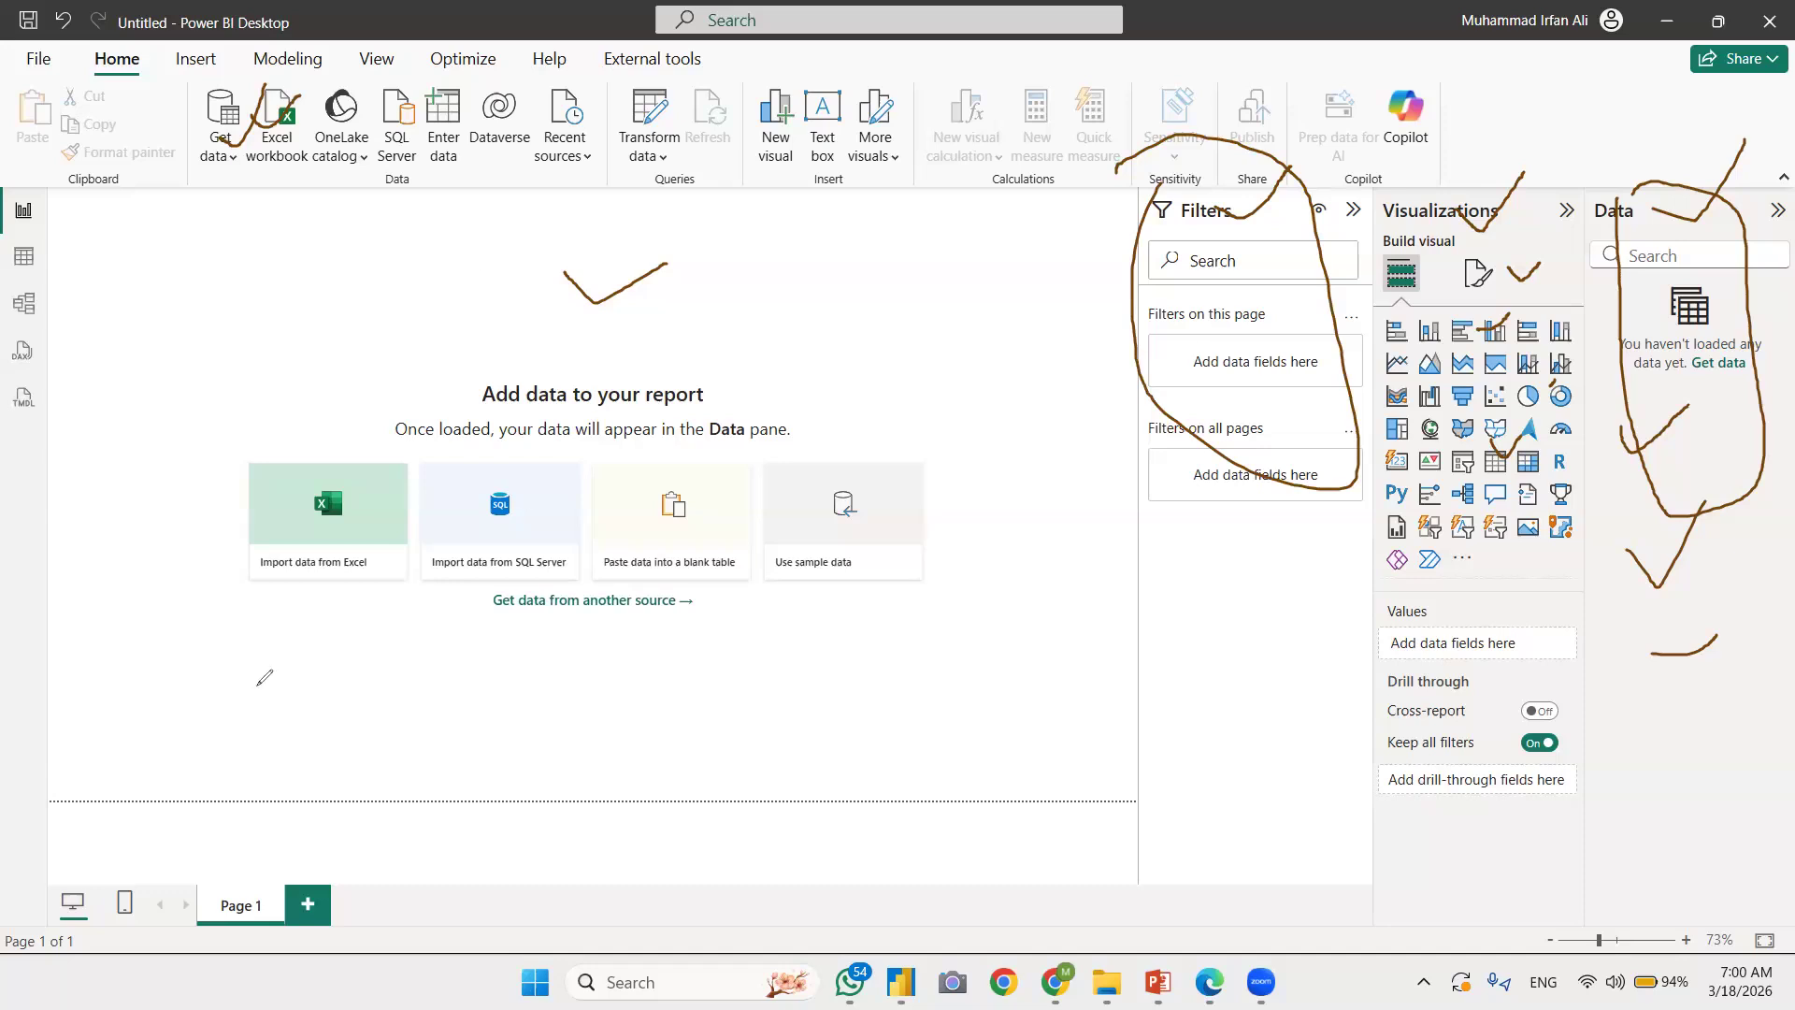
pyautogui.click(101, 317)
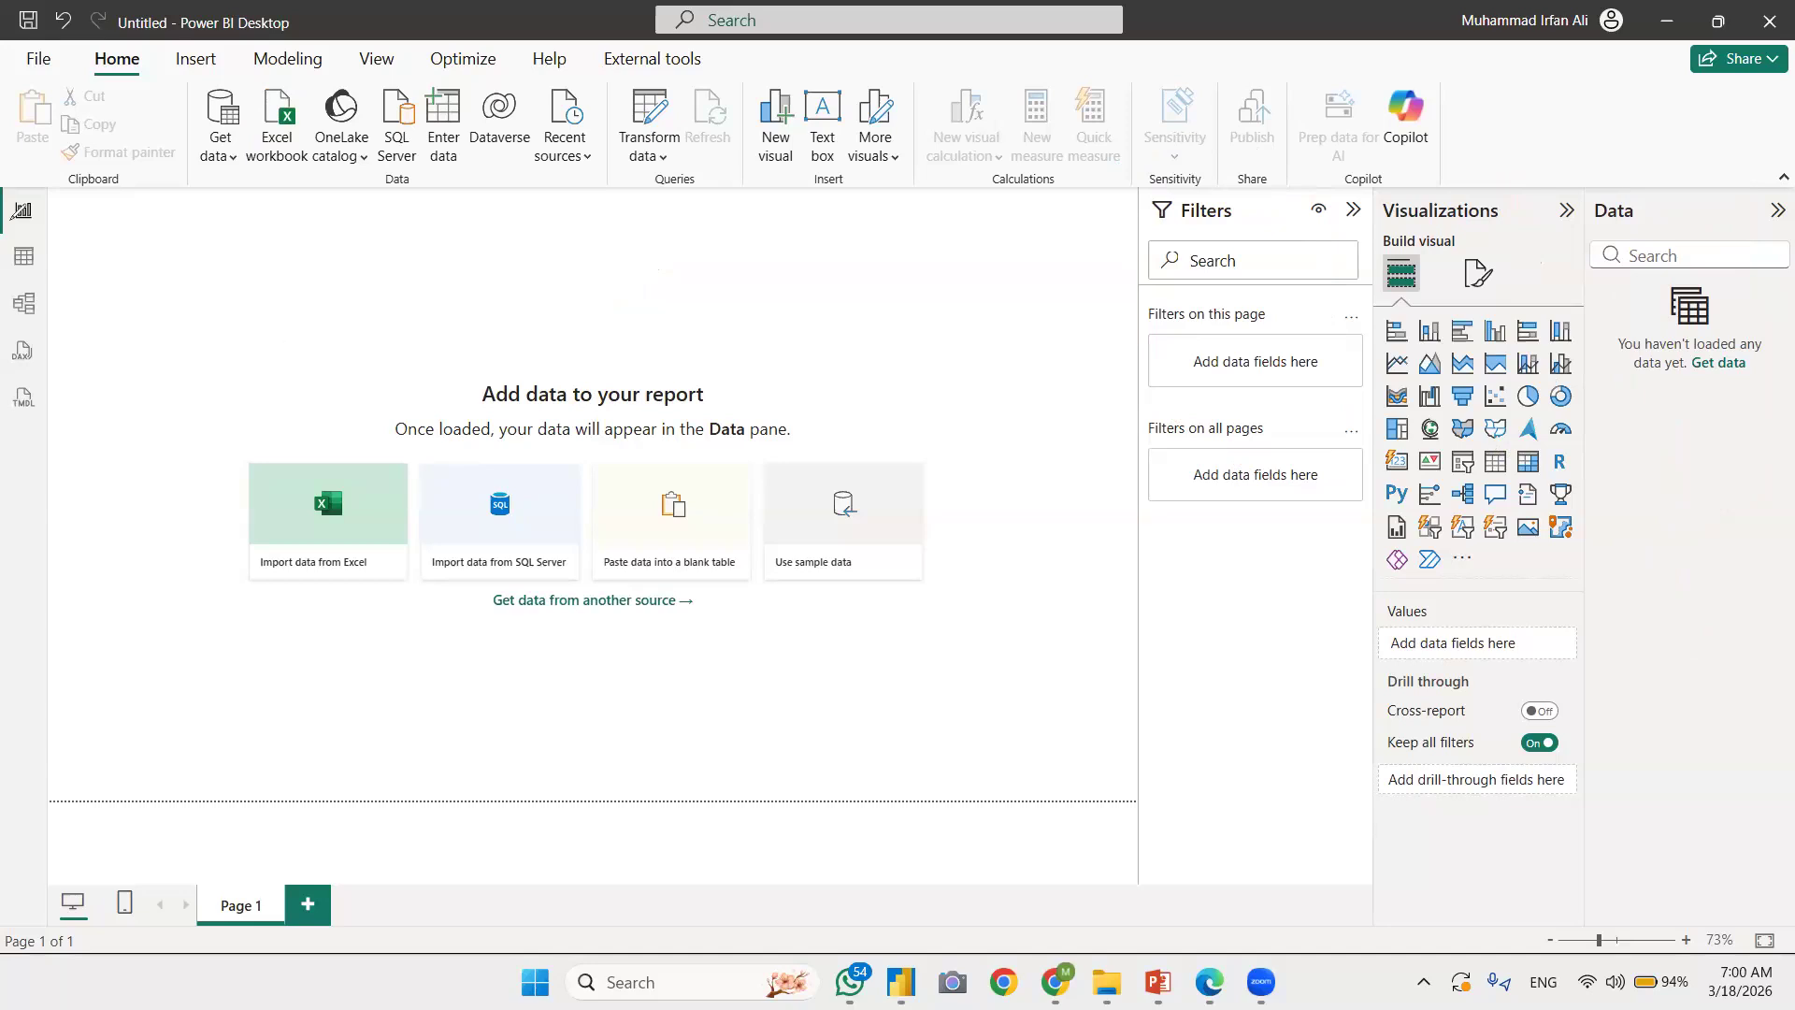
# Step: Mark the Report, Table and Model view switches with freehand circles and check marks, and clear the annotations
pyautogui.moveTo(32, 204)
pyautogui.mouseDown()
pyautogui.moveTo(47, 223)
pyautogui.moveTo(72, 195)
pyautogui.moveTo(53, 258)
pyautogui.moveTo(85, 242)
pyautogui.mouseUp()
pyautogui.moveTo(48, 305); pyautogui.dragTo(93, 296)
pyautogui.moveTo(24, 194)
pyautogui.mouseDown()
pyautogui.moveTo(9, 211)
pyautogui.moveTo(63, 194)
pyautogui.moveTo(13, 181)
pyautogui.mouseUp()
pyautogui.moveTo(43, 245)
pyautogui.mouseDown()
pyautogui.moveTo(17, 275)
pyautogui.moveTo(13, 249)
pyautogui.moveTo(82, 165)
pyautogui.mouseUp()
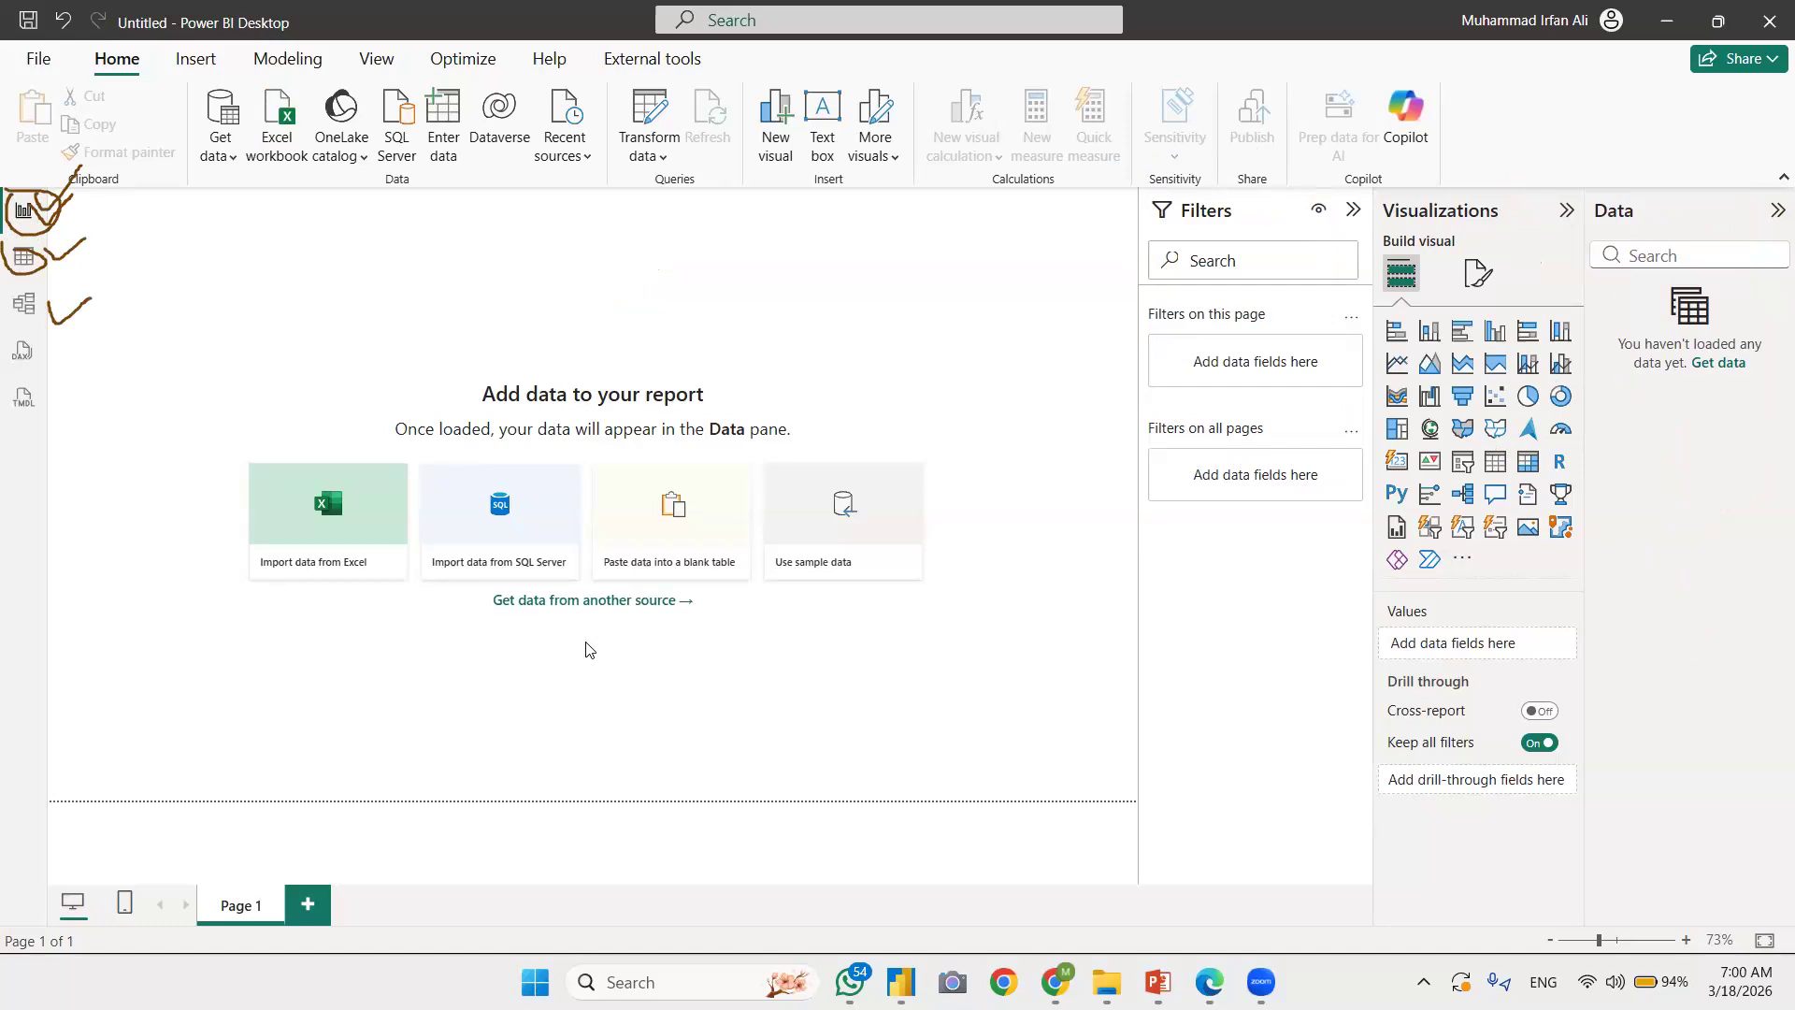
pyautogui.click(198, 646)
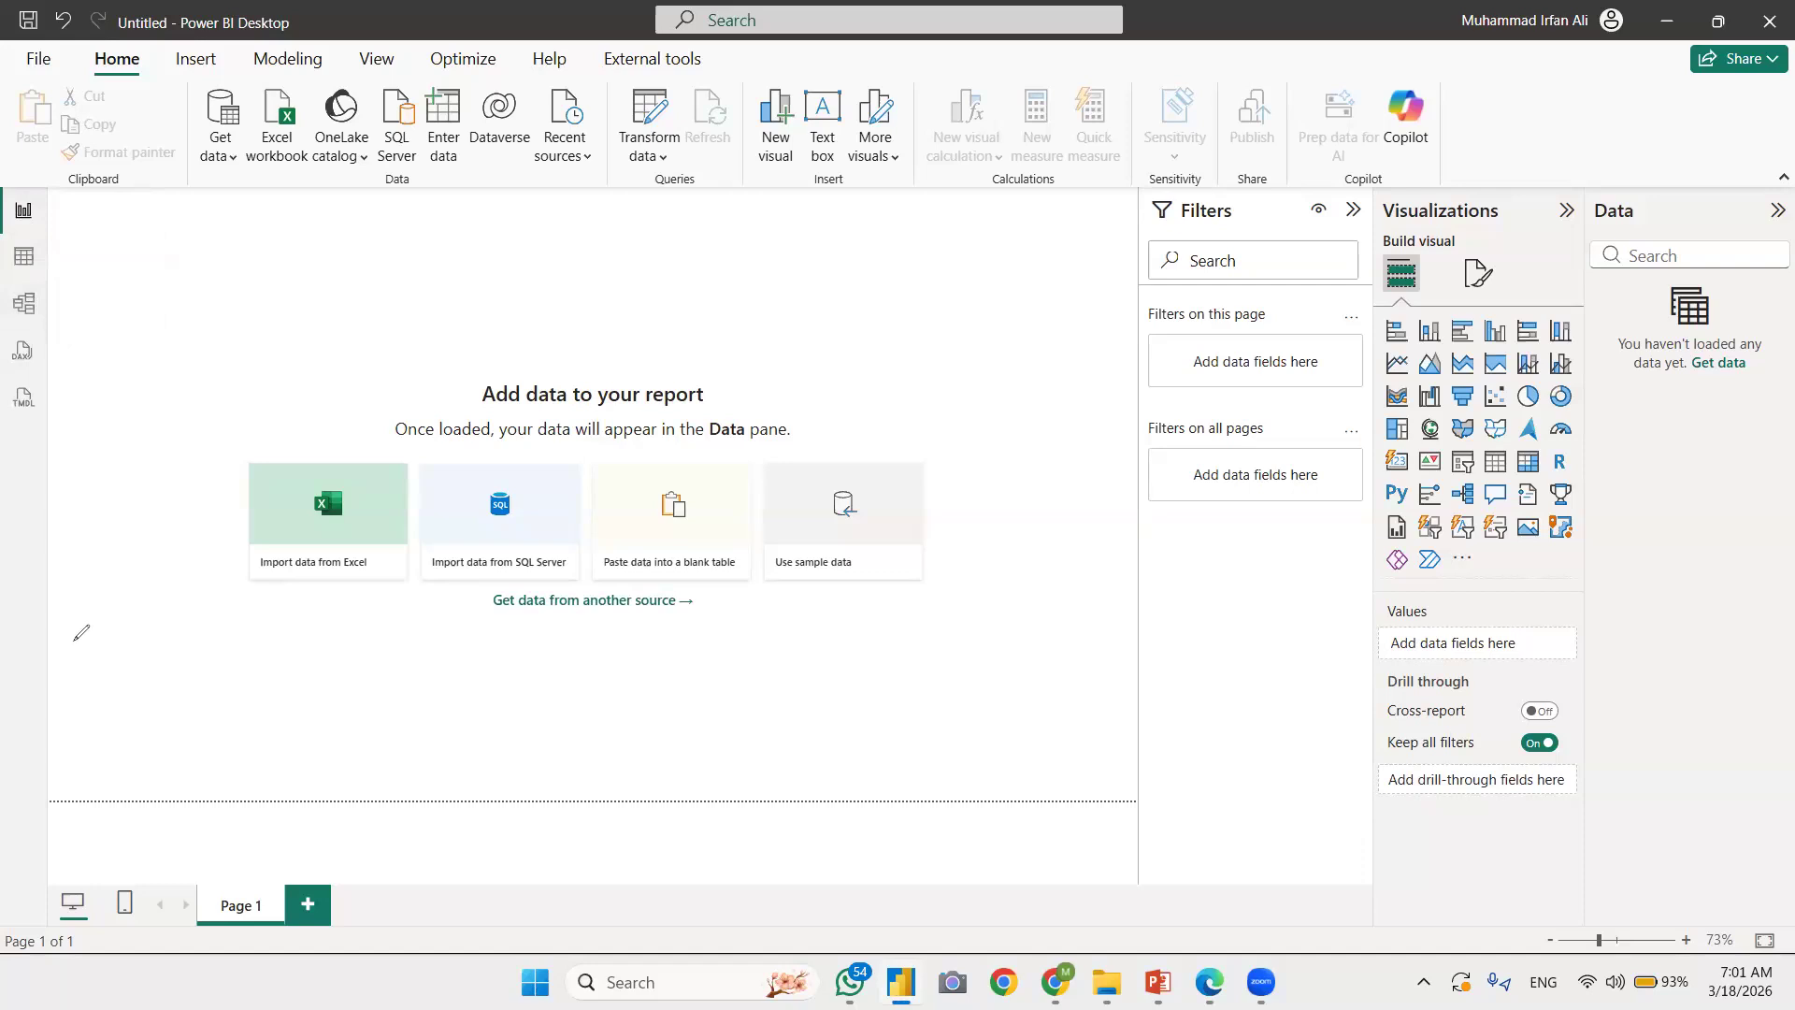
# Step: Draw a freehand check mark on the canvas and look at the Table view and the Model view
pyautogui.moveTo(183, 411)
pyautogui.mouseDown()
pyautogui.moveTo(217, 428)
pyautogui.moveTo(295, 392)
pyautogui.moveTo(352, 321)
pyautogui.mouseUp()
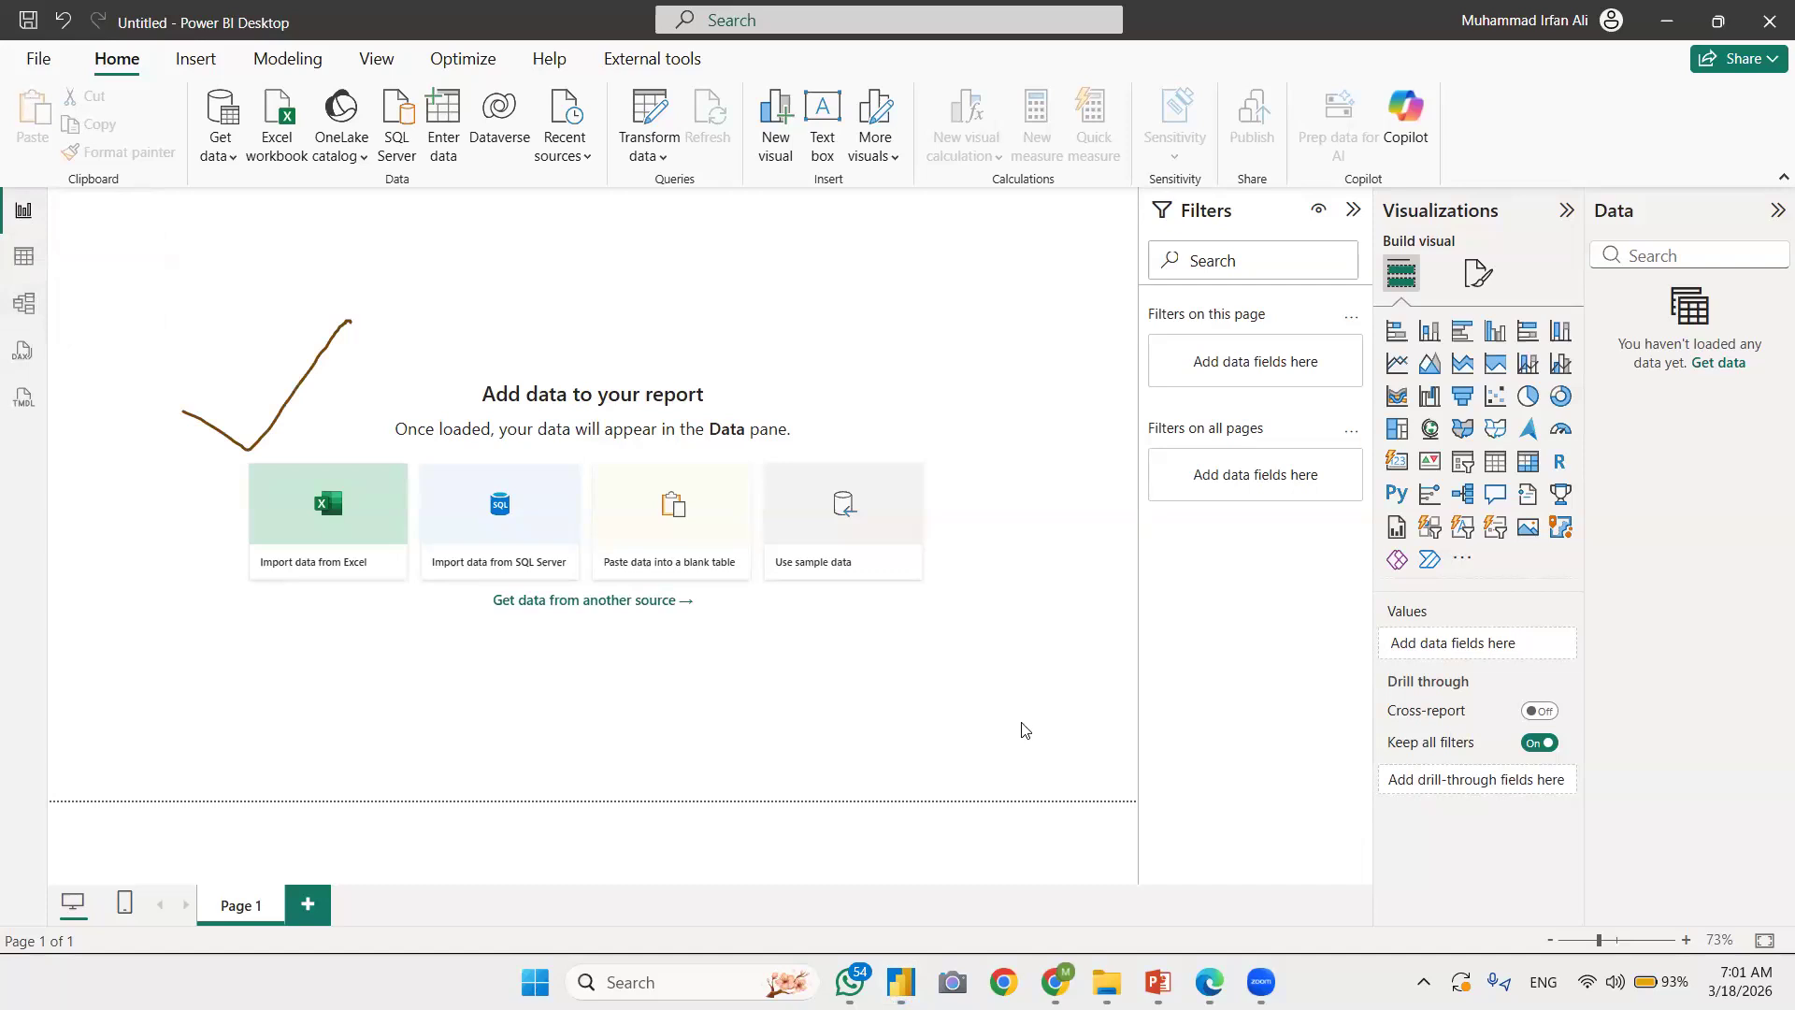
pyautogui.click(25, 258)
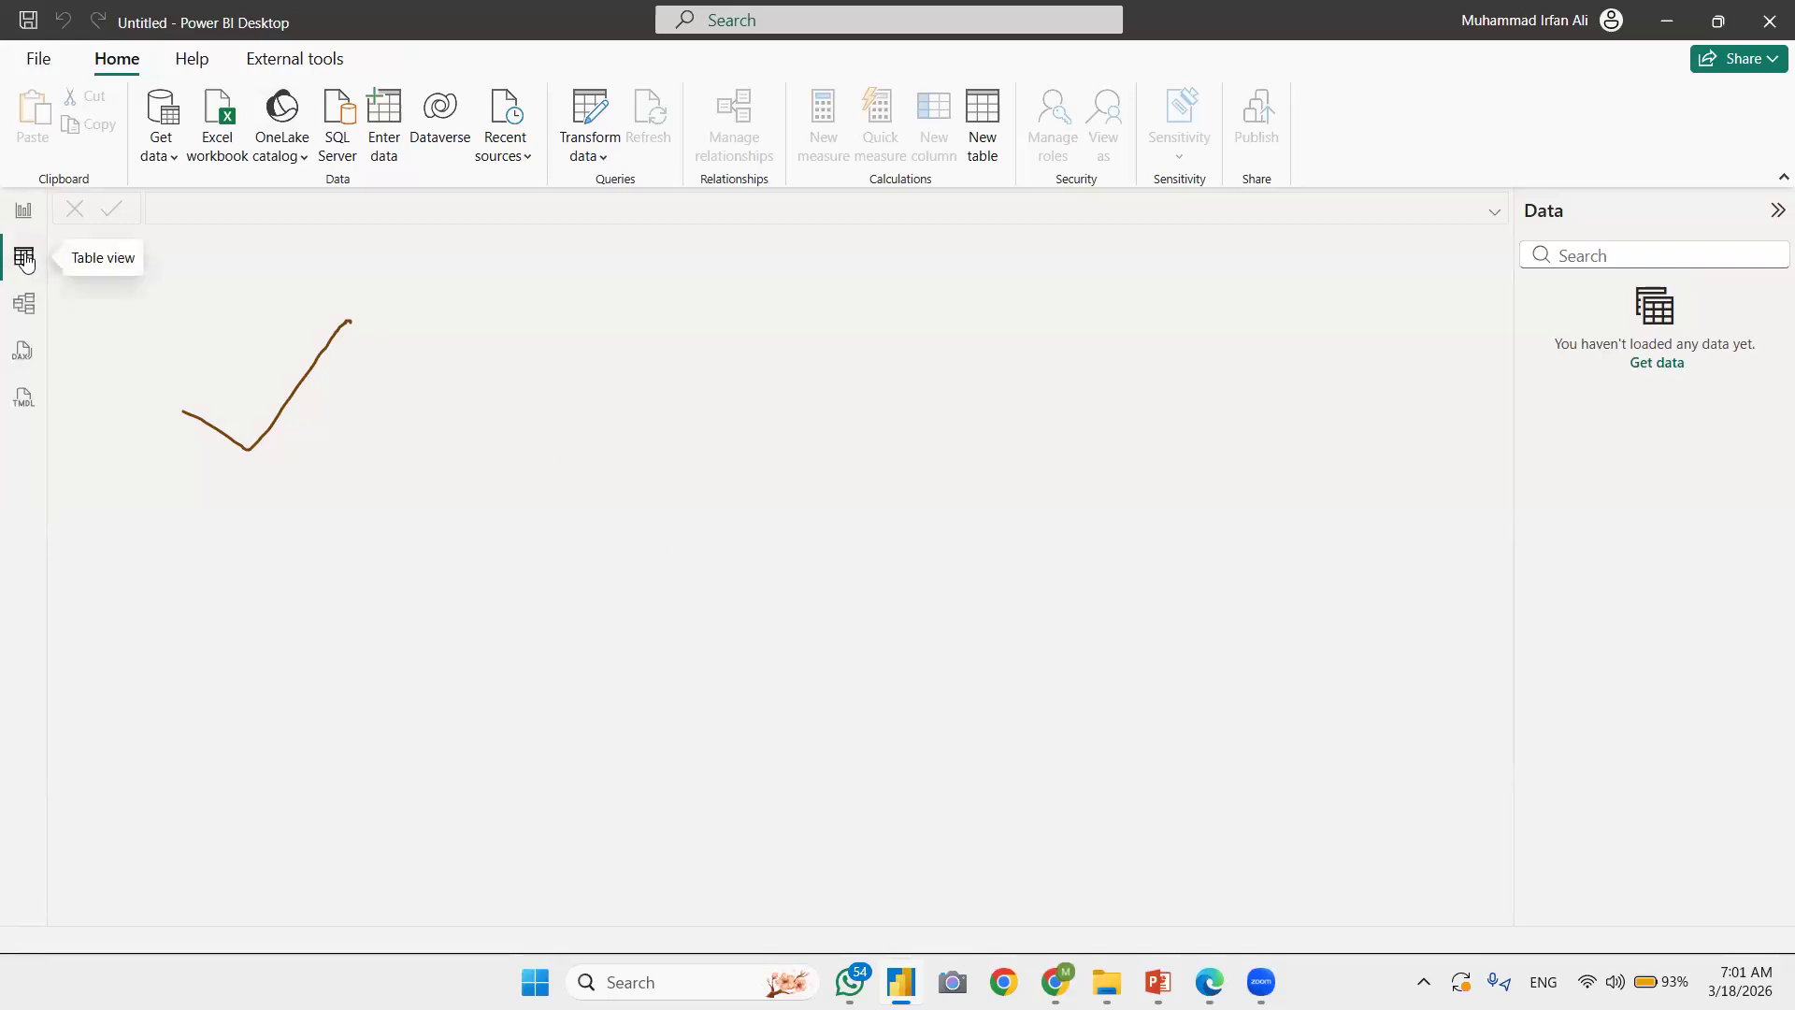
pyautogui.click(31, 308)
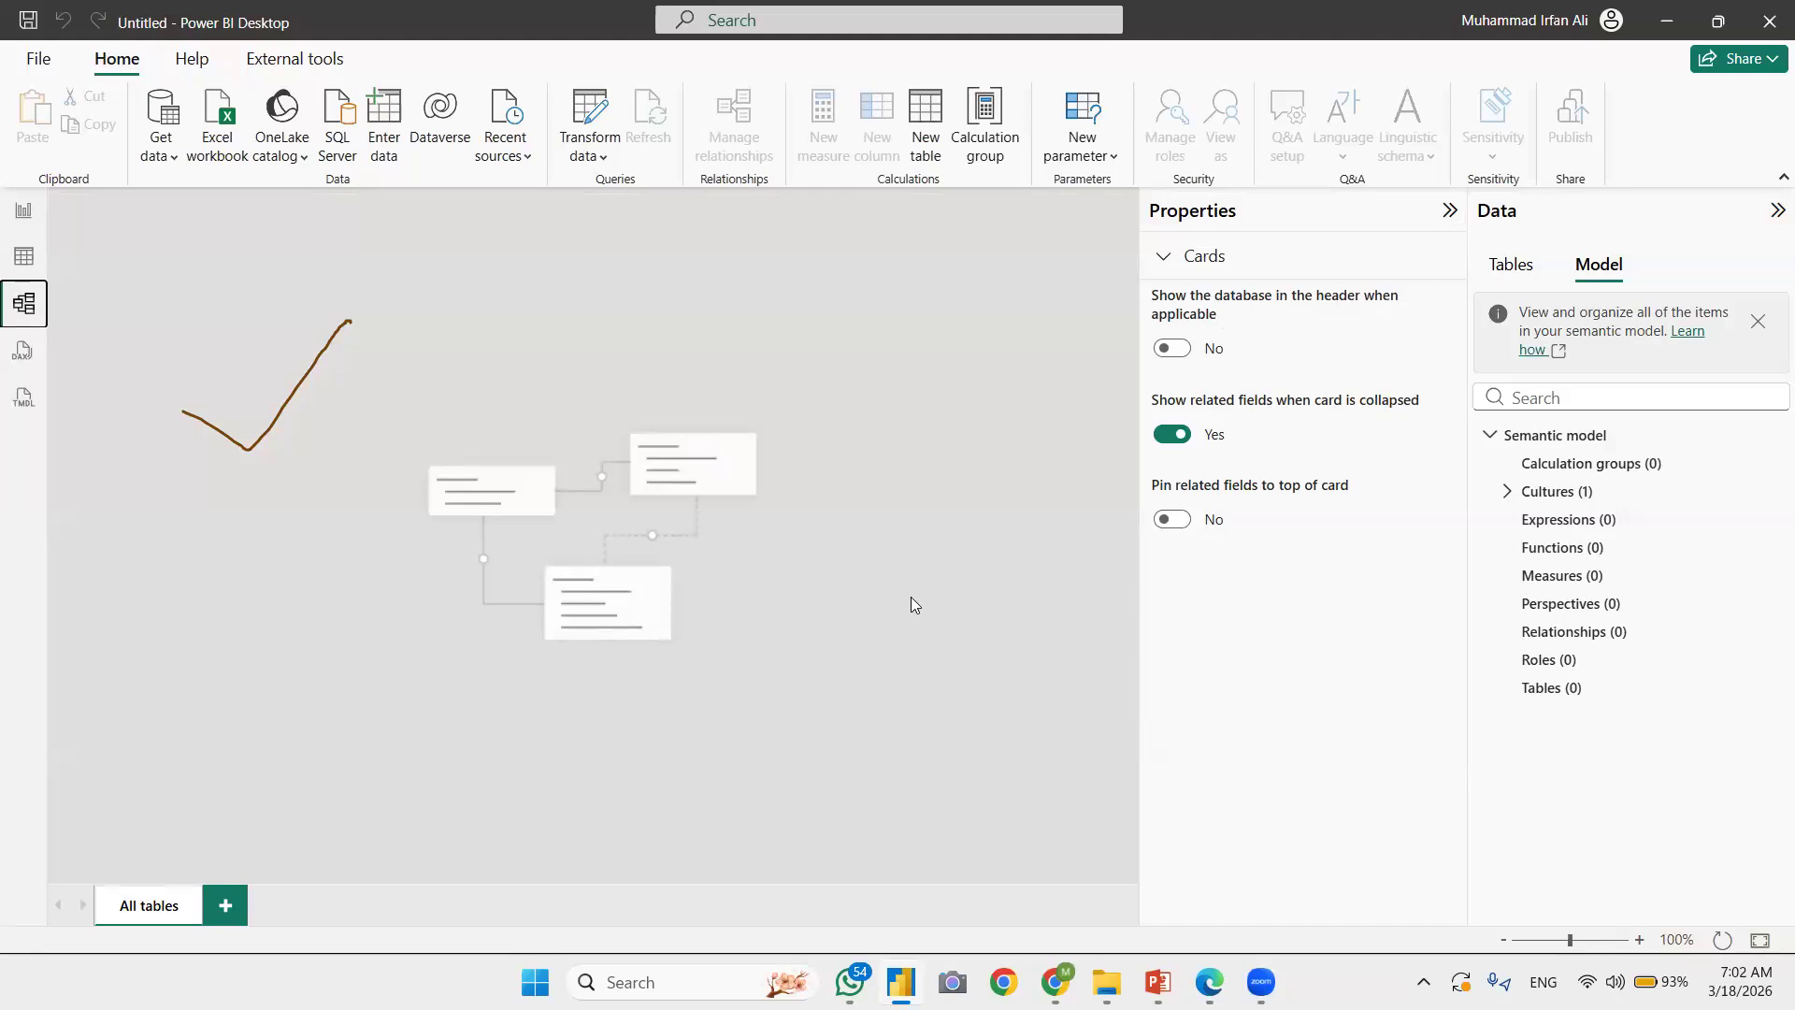
# Step: Add a two-line text annotation reading "dim tabel" and "fact table" above the model diagram
pyautogui.click(633, 348)
pyautogui.write('dim')
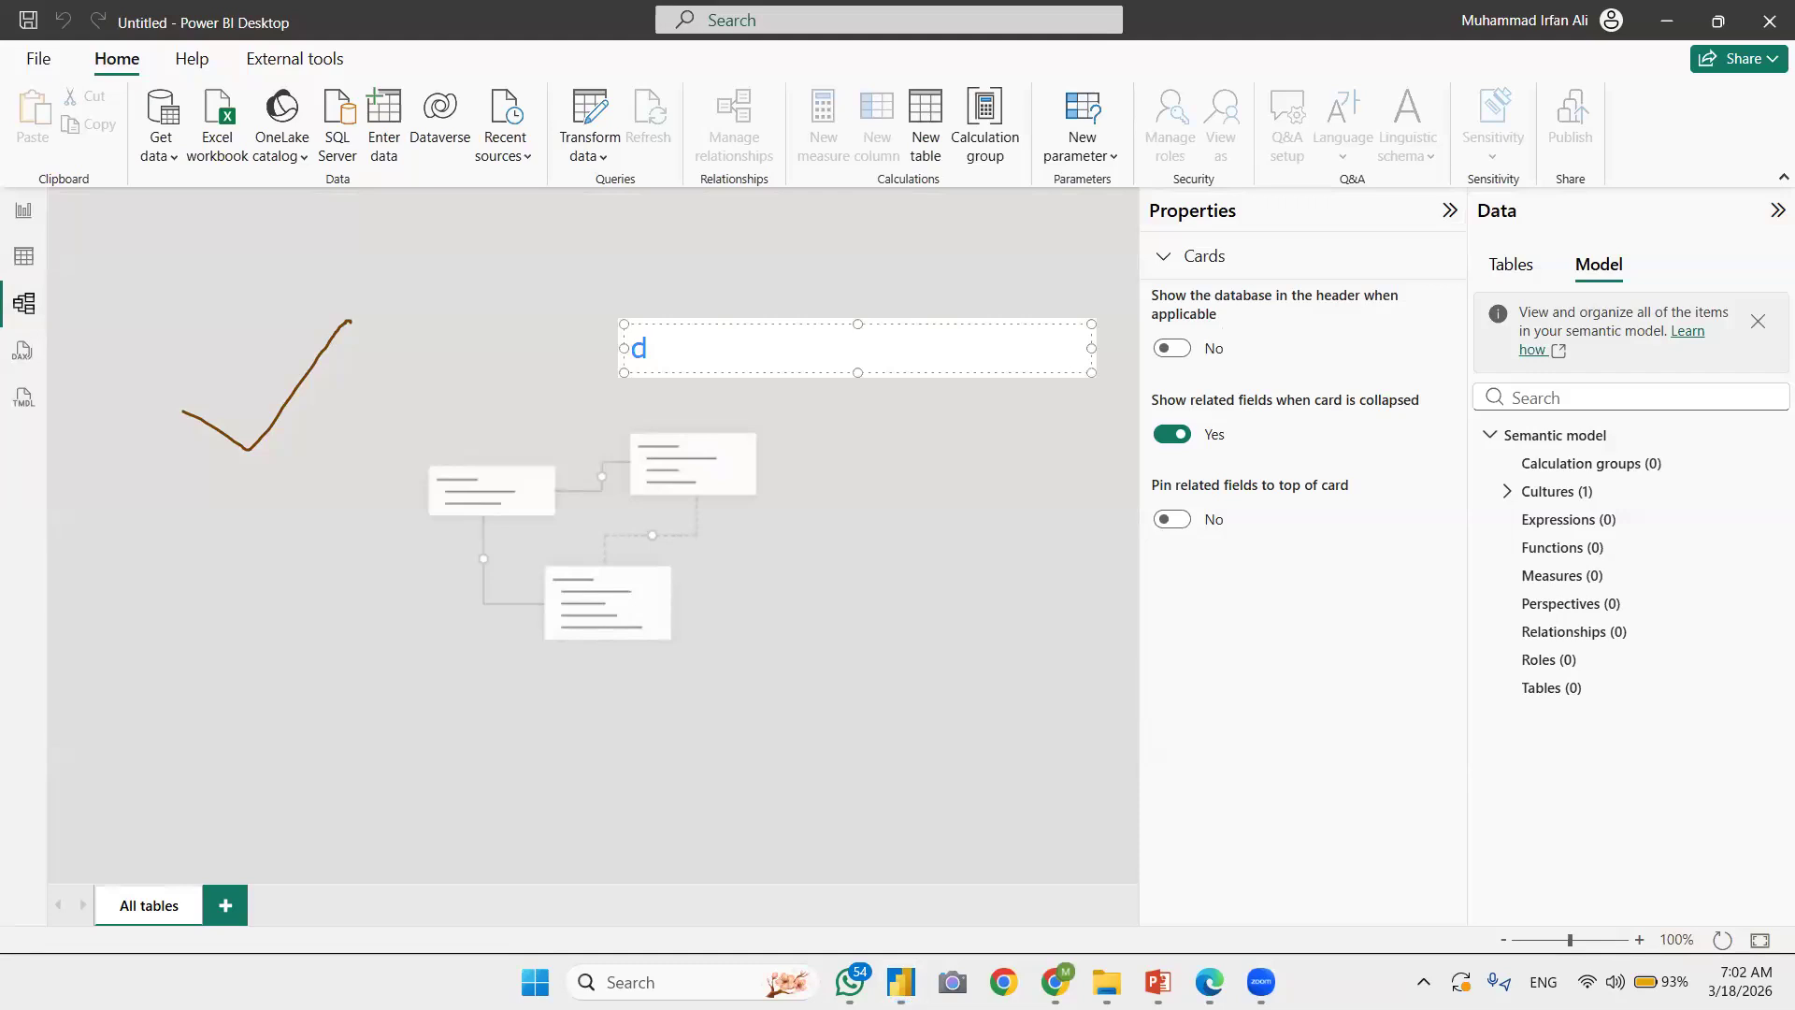
pyautogui.write('tabel')
pyautogui.press('Return')
pyautogui.write('face t')
pyautogui.press('BackSpace')
pyautogui.press('BackSpace')
pyautogui.press('BackSpace')
pyautogui.write('t table')
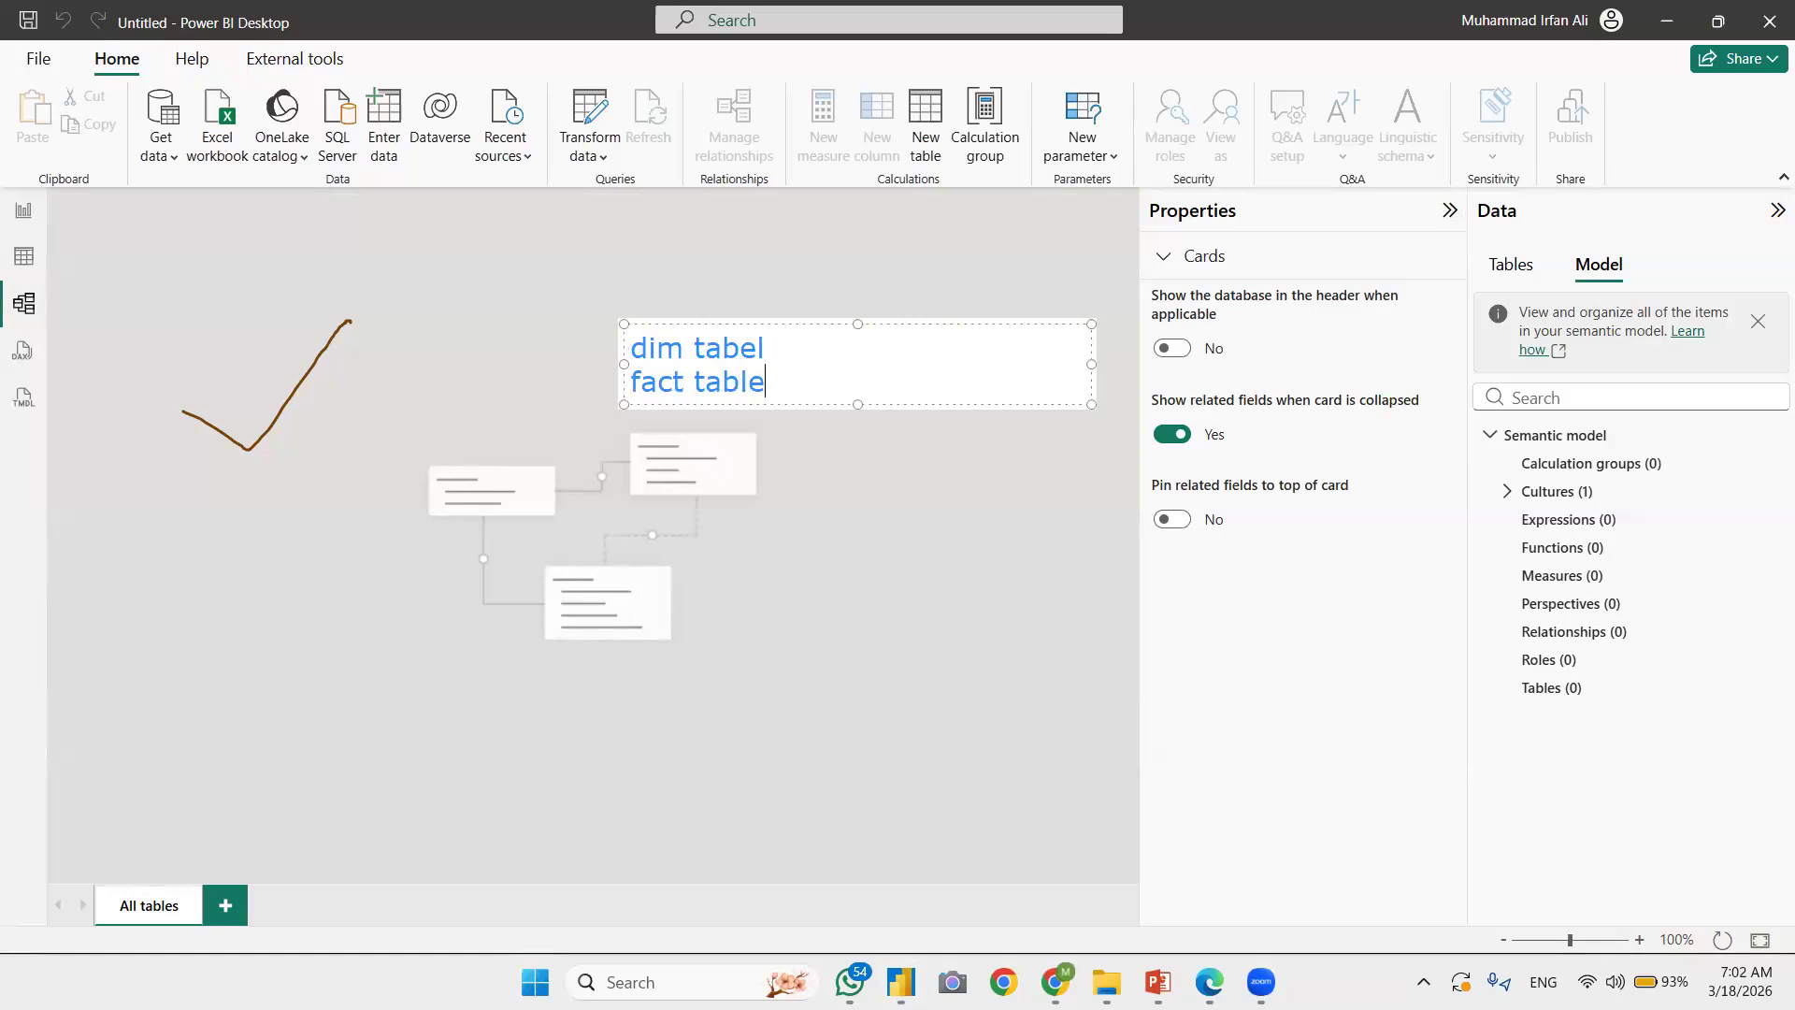
pyautogui.click(827, 613)
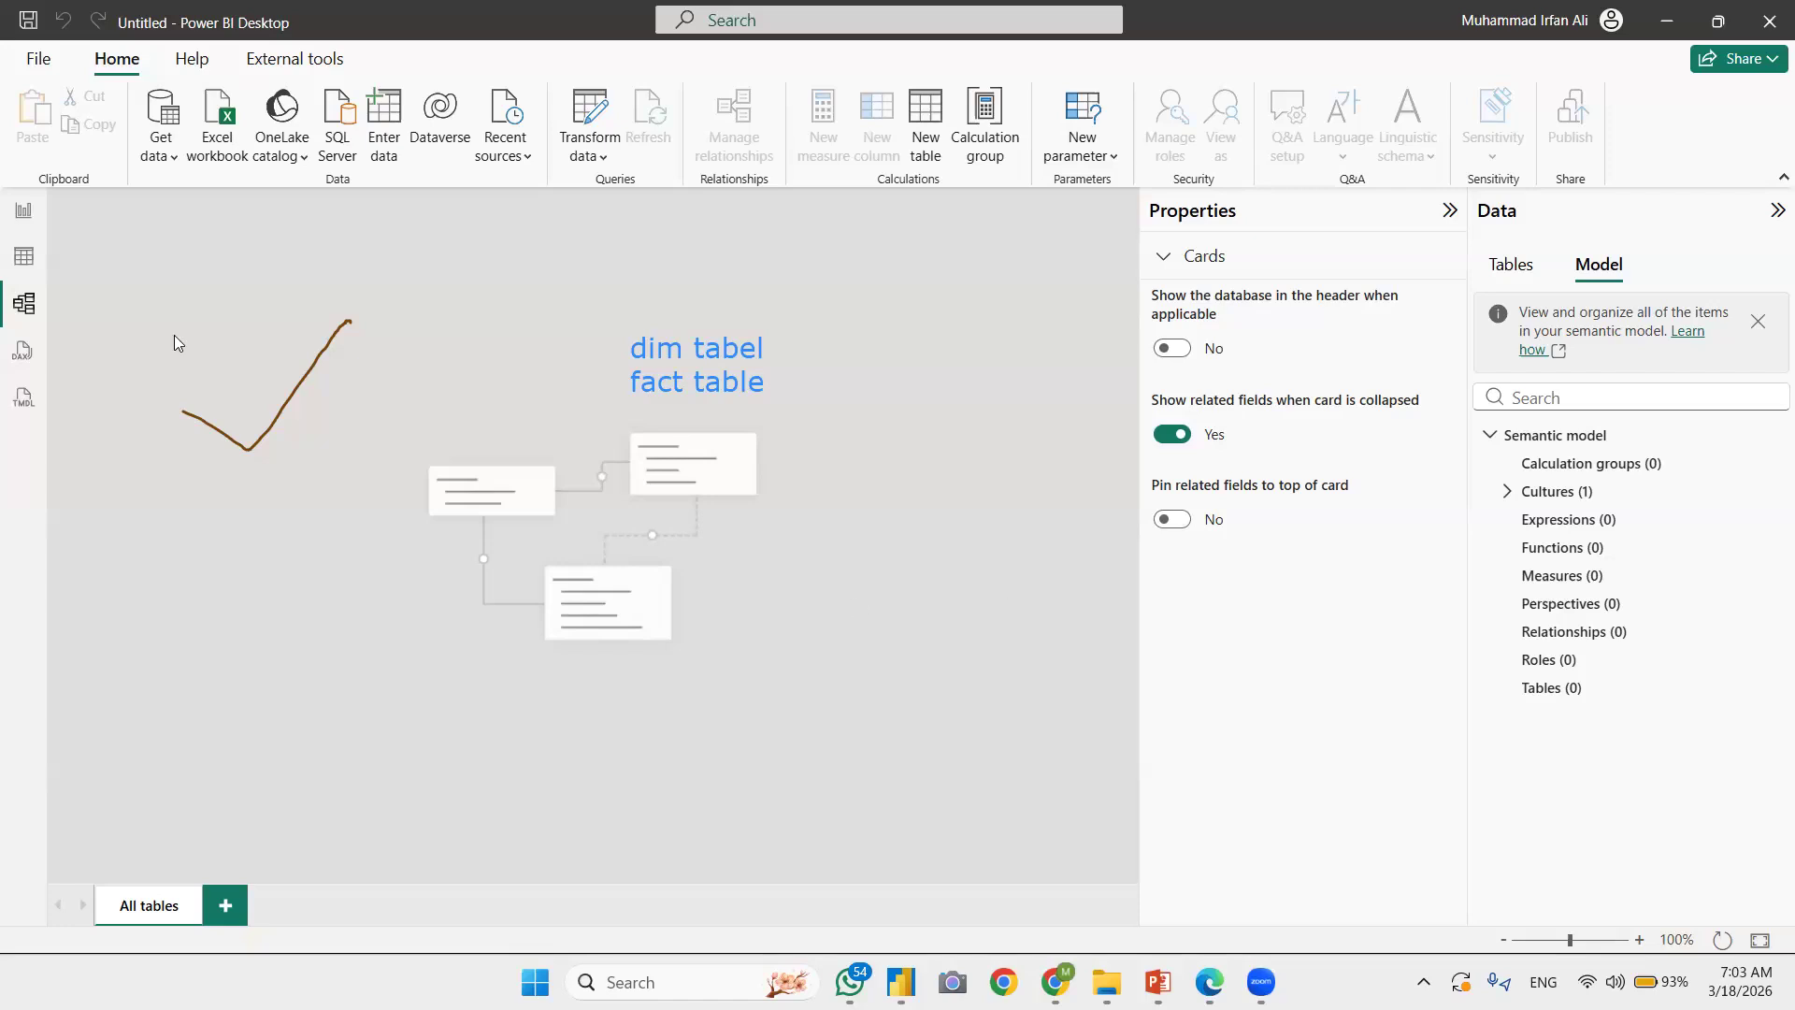
# Step: Return to the Report view and annotate the Excel import, Get data from another source, Excel workbook and Get data options
pyautogui.click(27, 212)
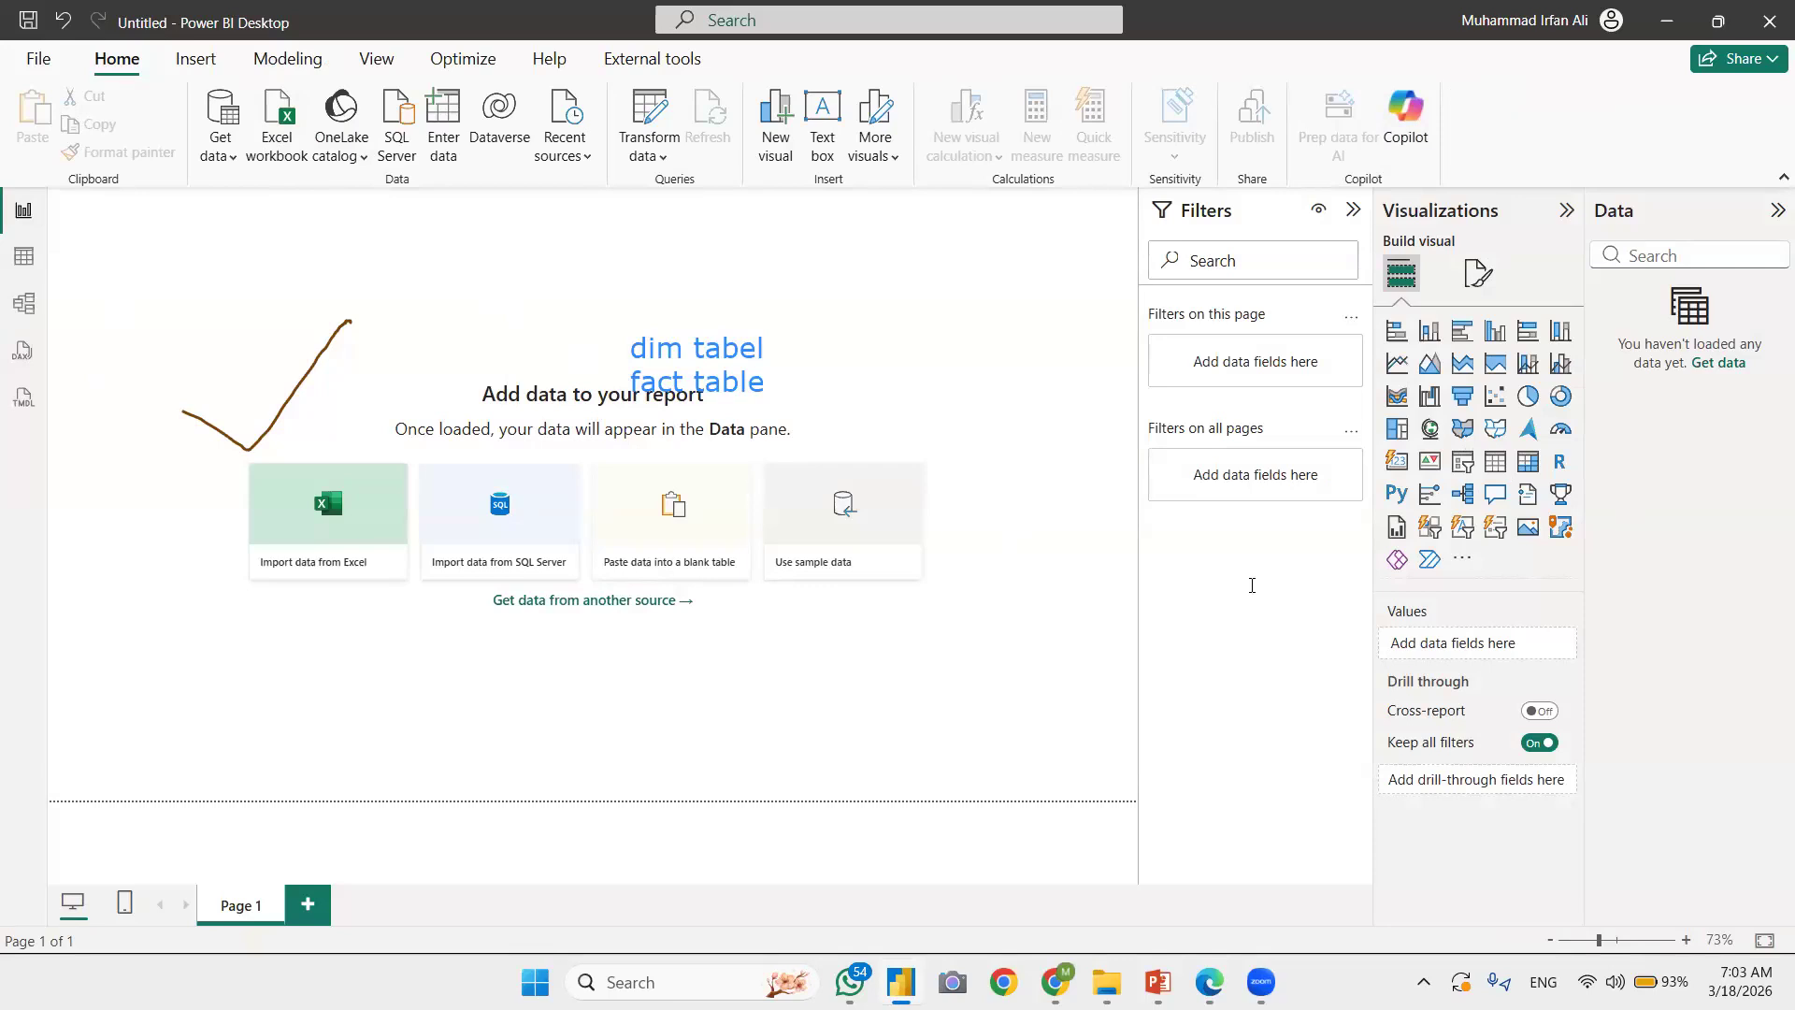
pyautogui.doubleClick(633, 600)
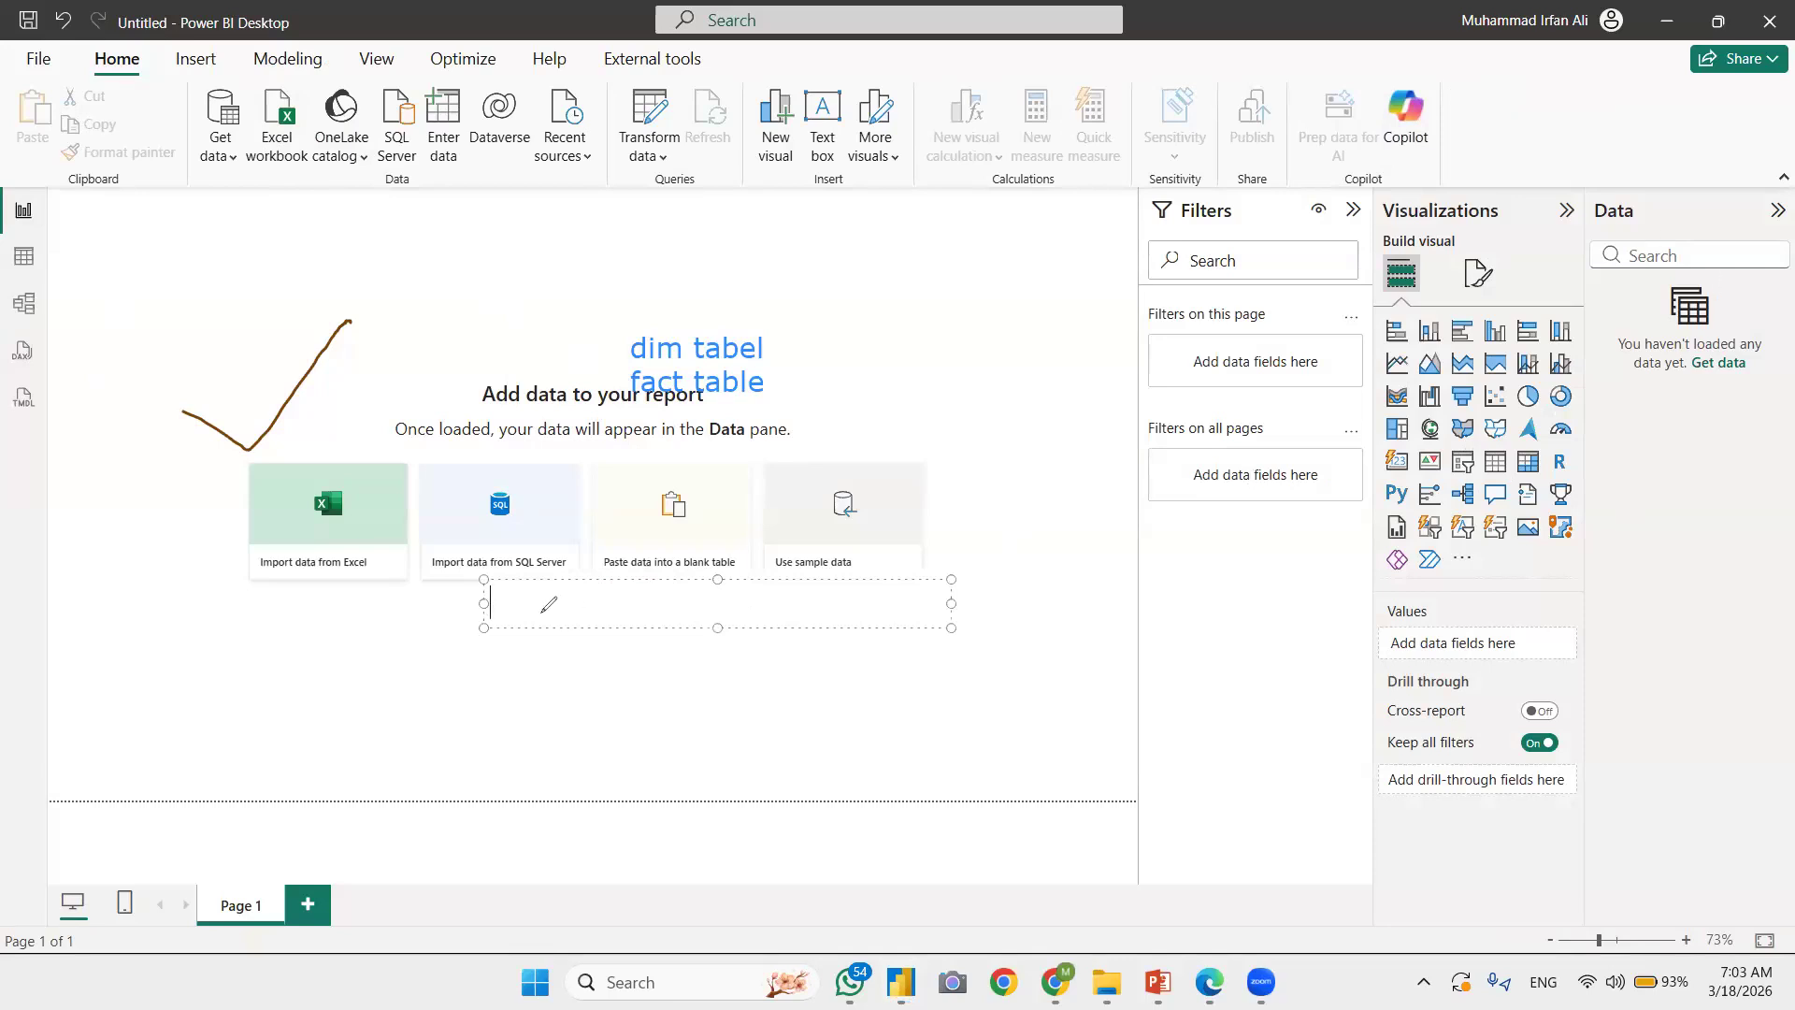
pyautogui.moveTo(477, 584)
pyautogui.mouseDown()
pyautogui.moveTo(690, 572)
pyautogui.moveTo(489, 591)
pyautogui.mouseUp()
pyautogui.moveTo(352, 486); pyautogui.dragTo(421, 463)
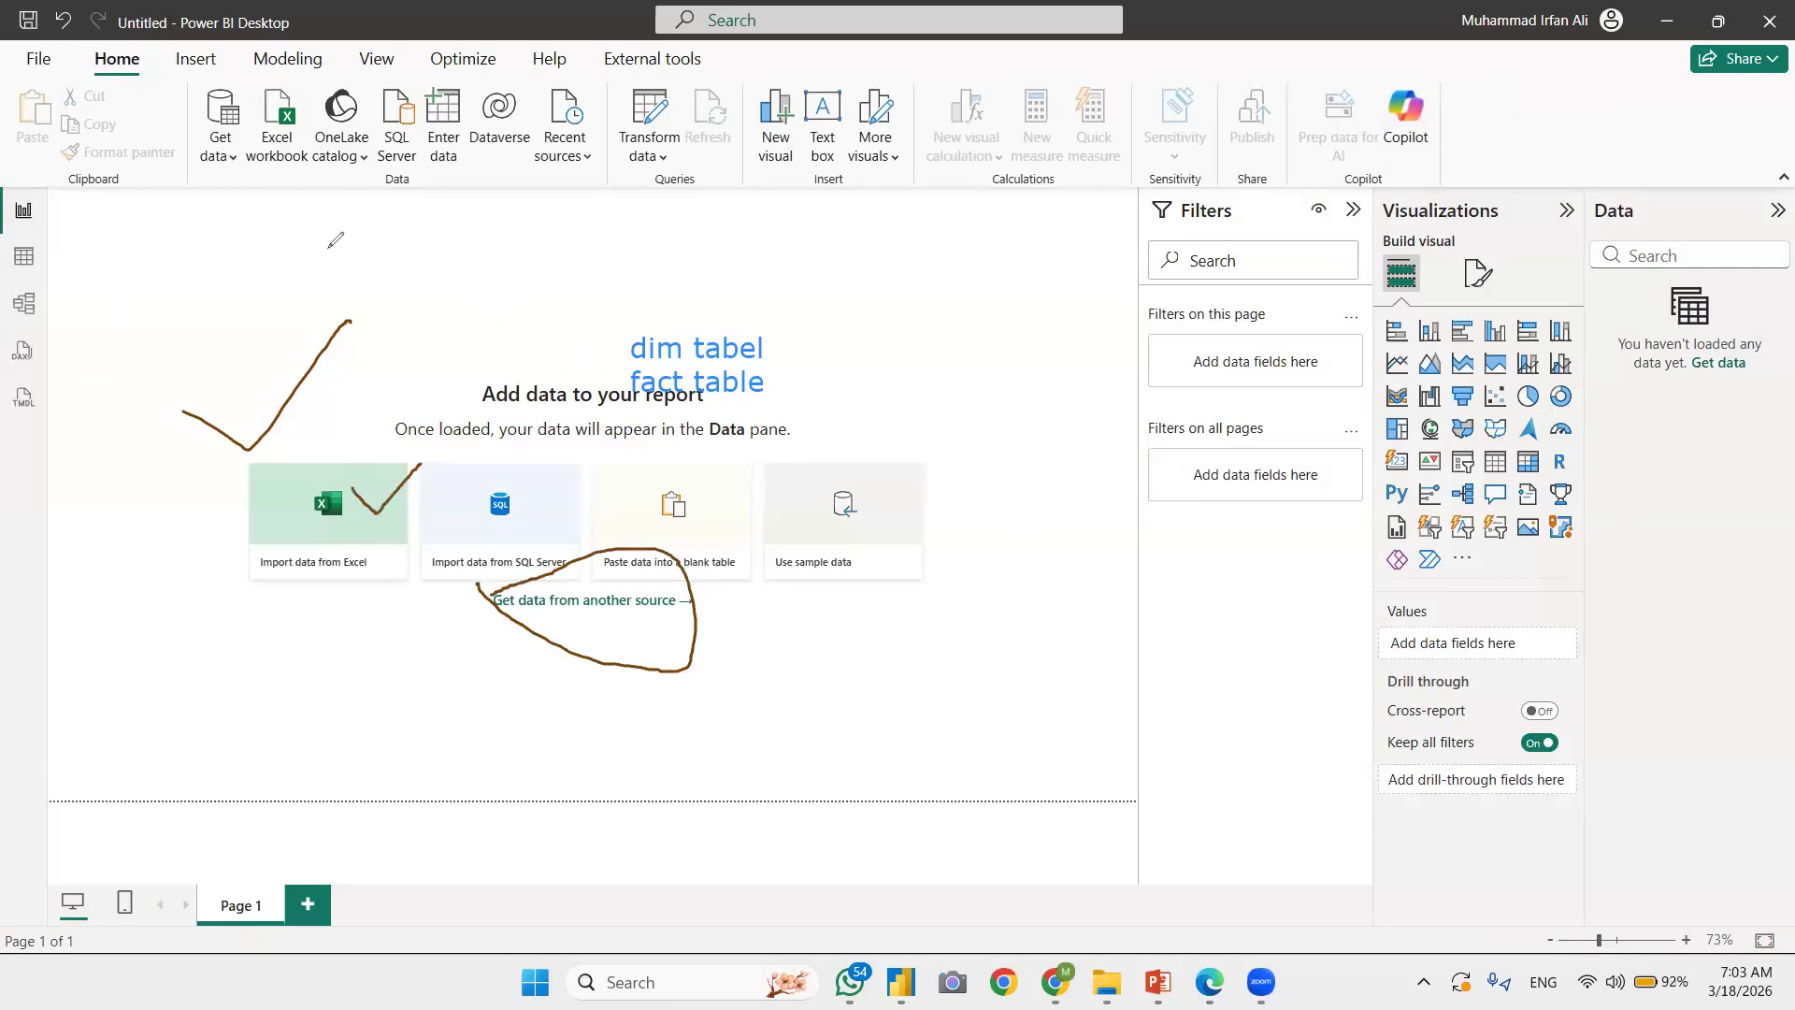
pyautogui.moveTo(275, 155); pyautogui.dragTo(311, 143)
pyautogui.moveTo(1725, 372)
pyautogui.mouseDown()
pyautogui.moveTo(1718, 327)
pyautogui.moveTo(1697, 327)
pyautogui.mouseUp()
pyautogui.moveTo(1055, 981)
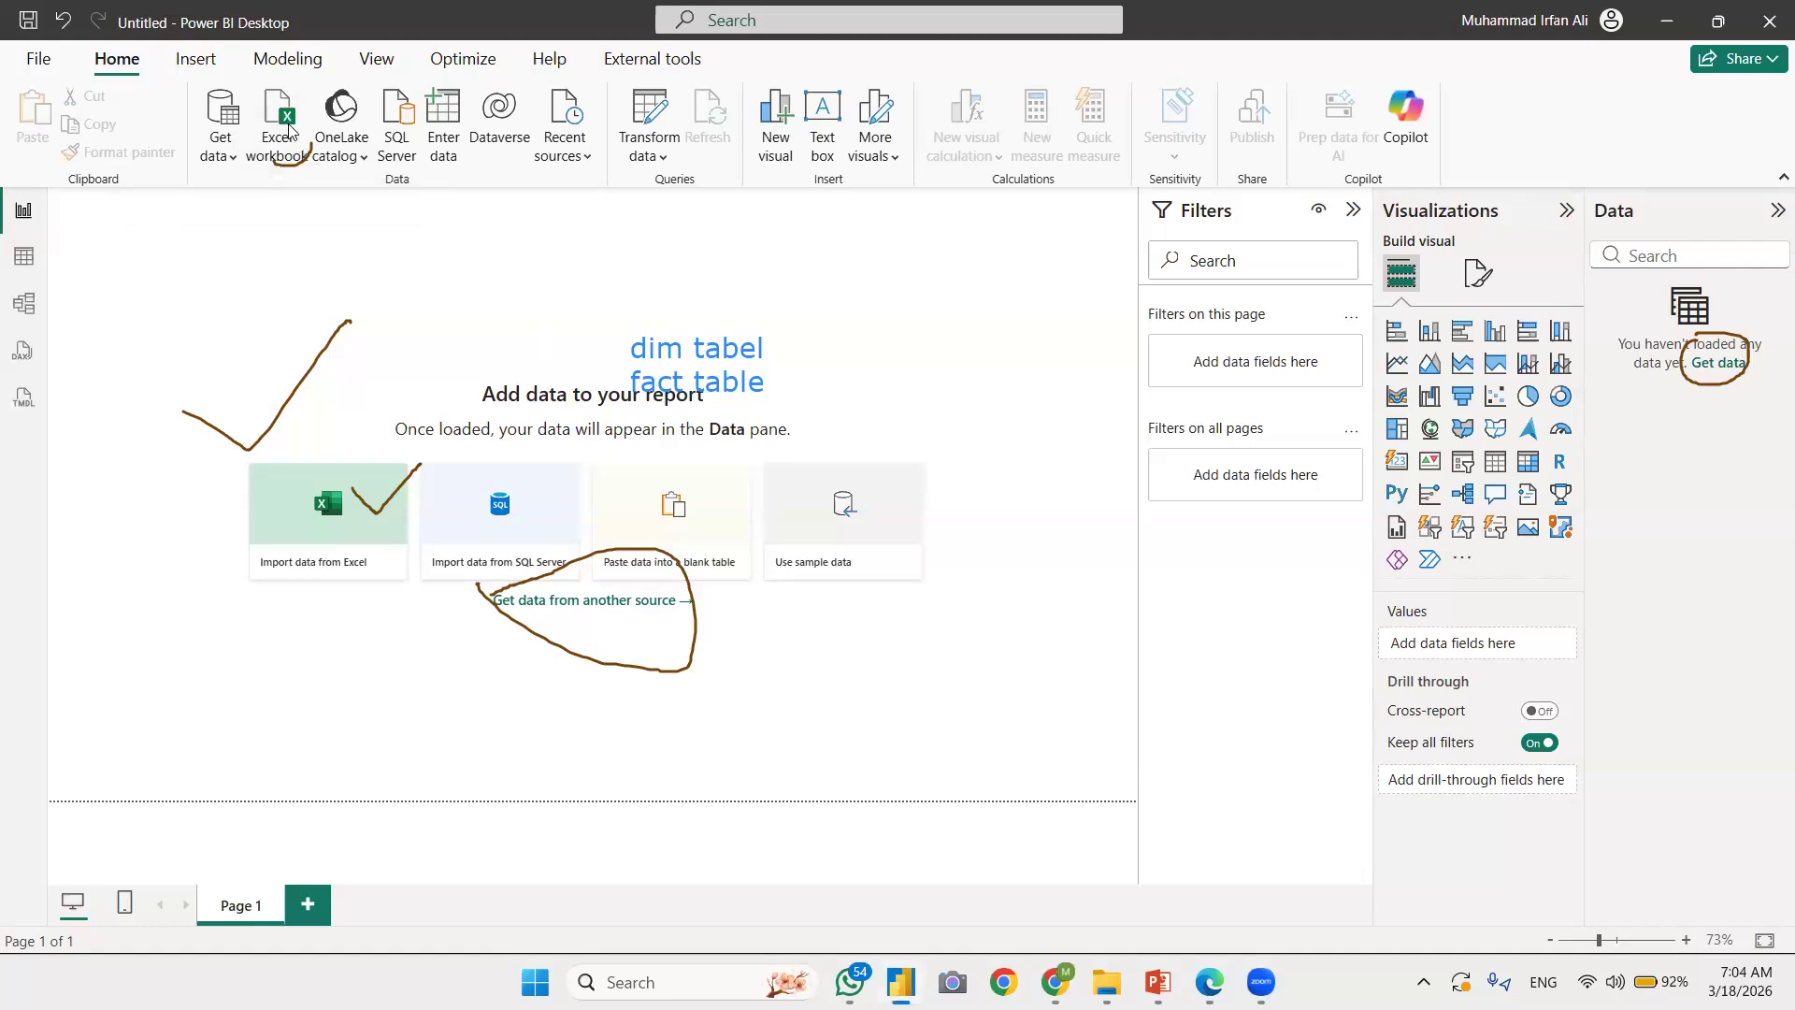
pyautogui.click(289, 130)
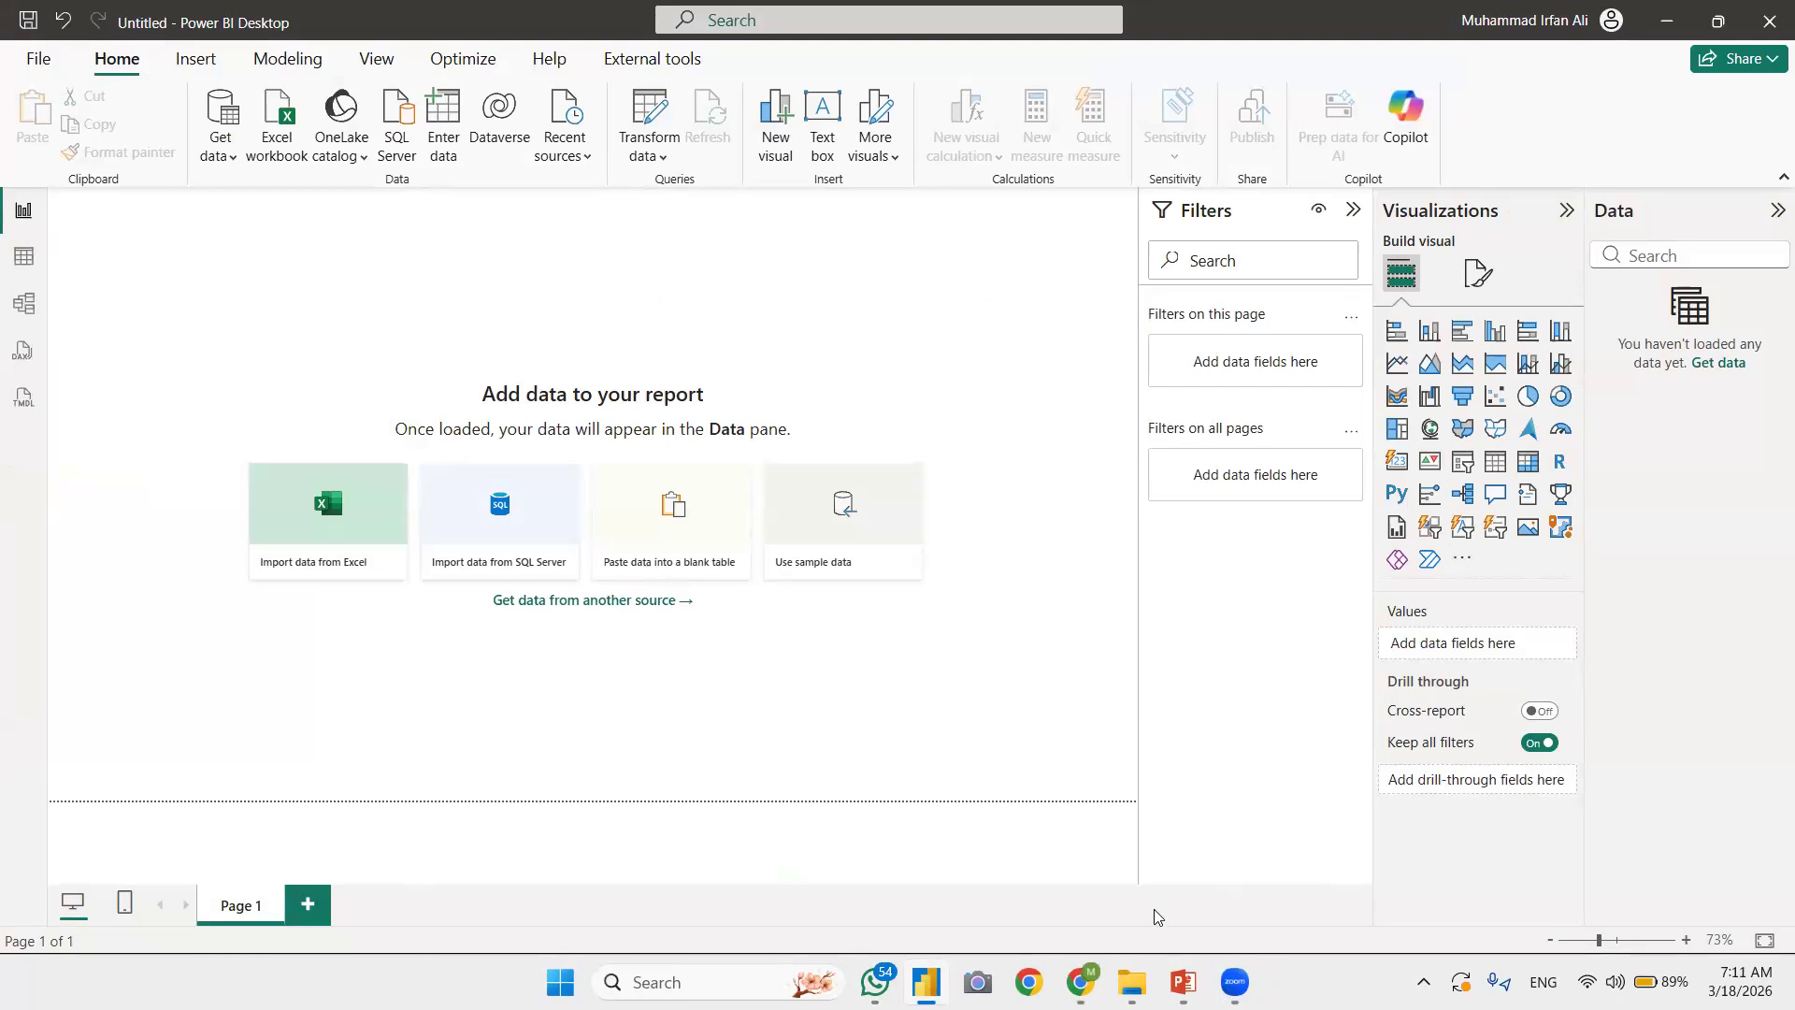
# Step: Switch to Chrome, open the Kaggle site from the Google results, and browse its Datasets page
pyautogui.moveTo(1073, 977)
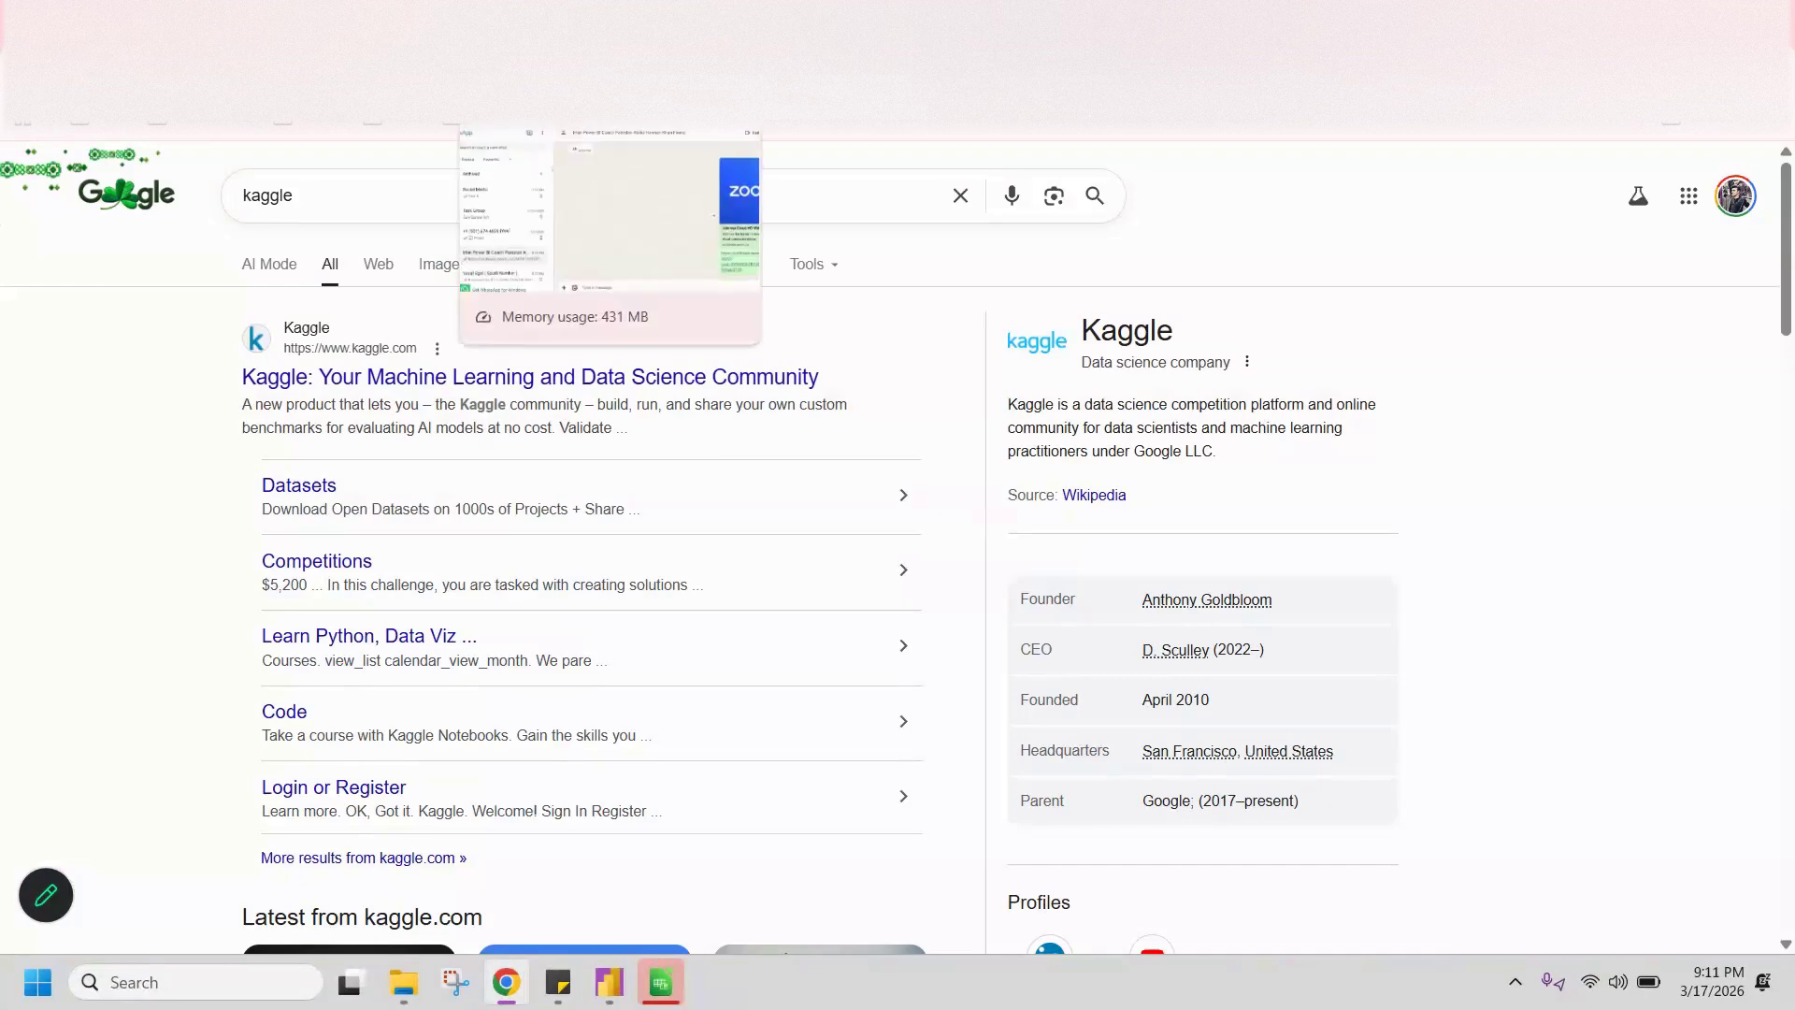
pyautogui.click(532, 377)
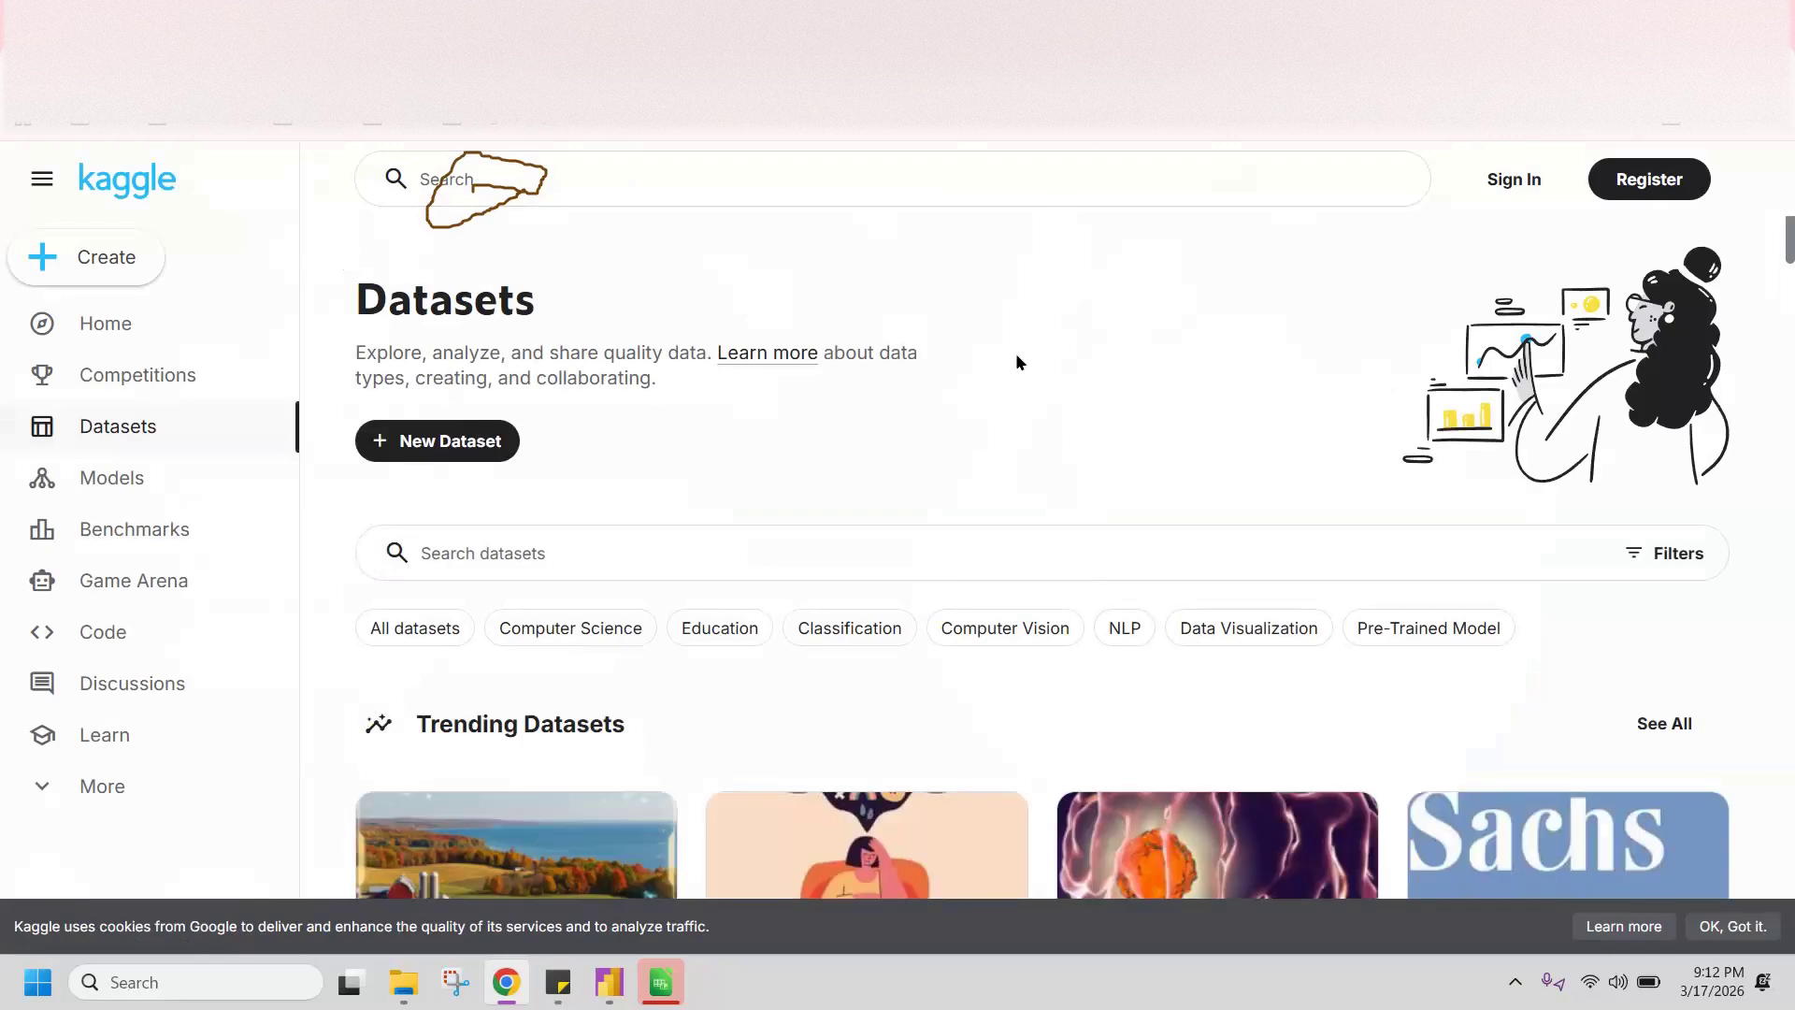
pyautogui.scroll(-1, 1013, 550)
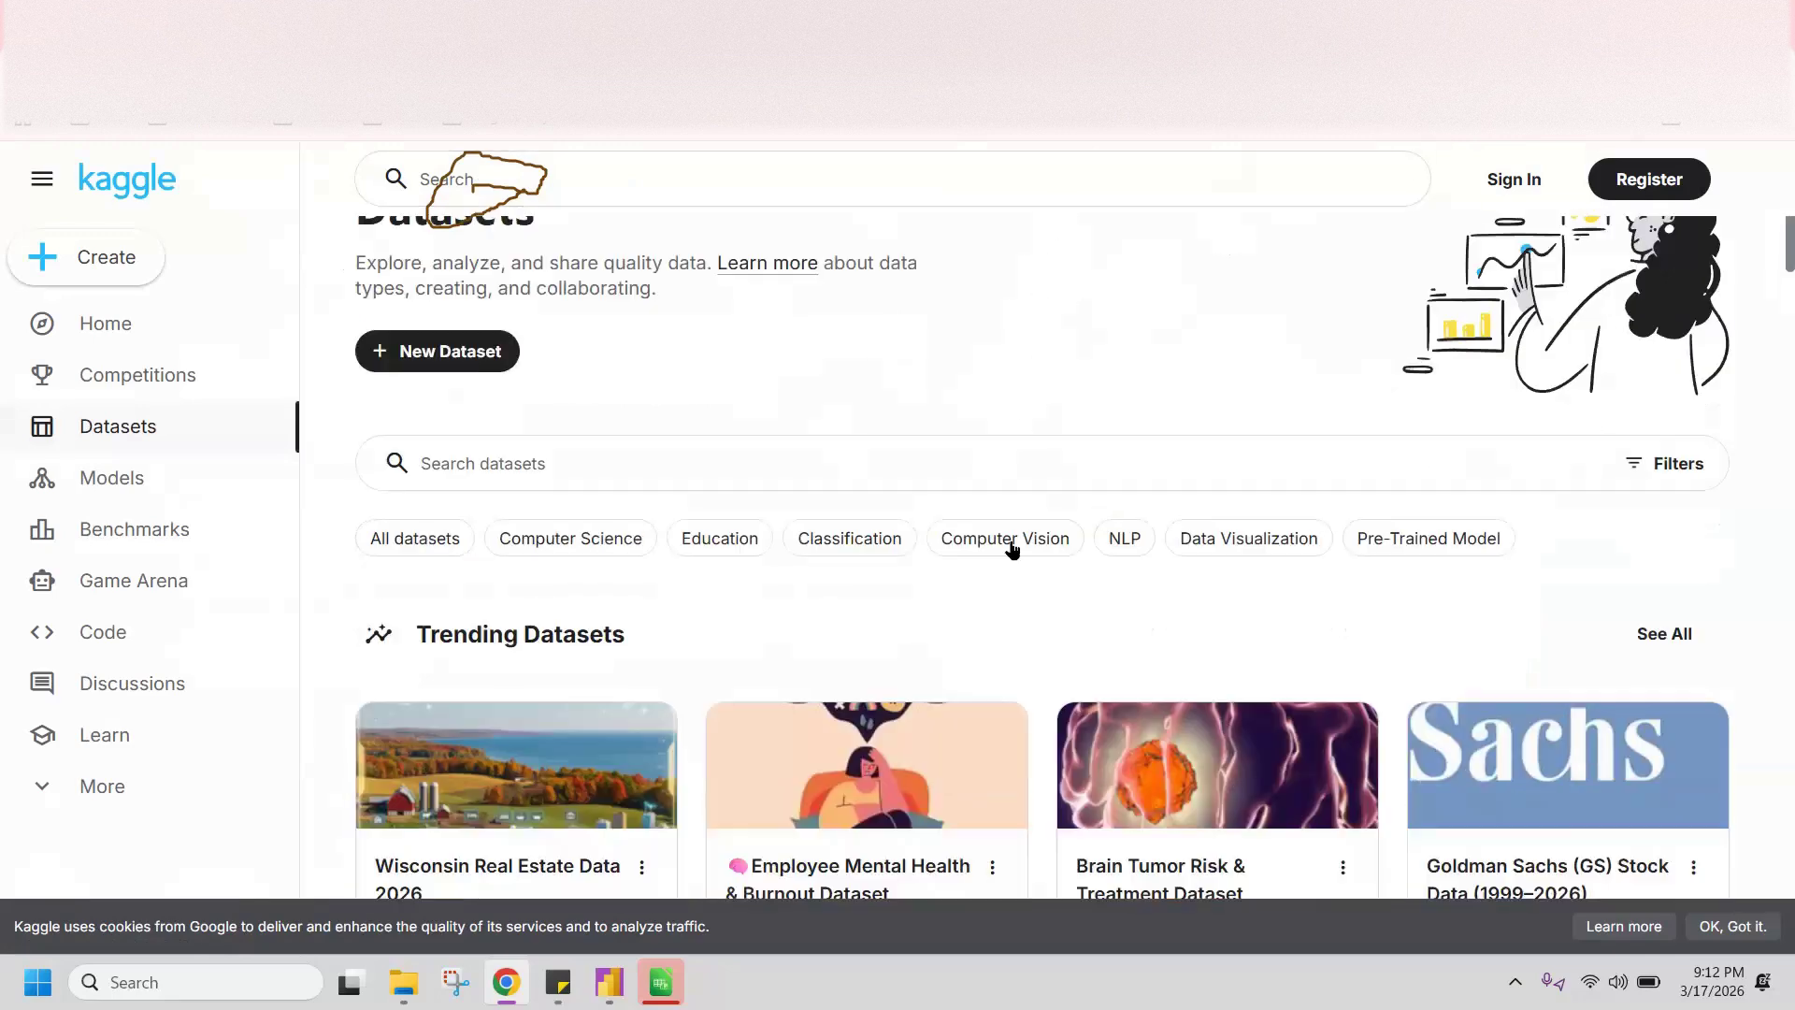
pyautogui.scroll(-3, 1013, 550)
pyautogui.scroll(4, 1141, 461)
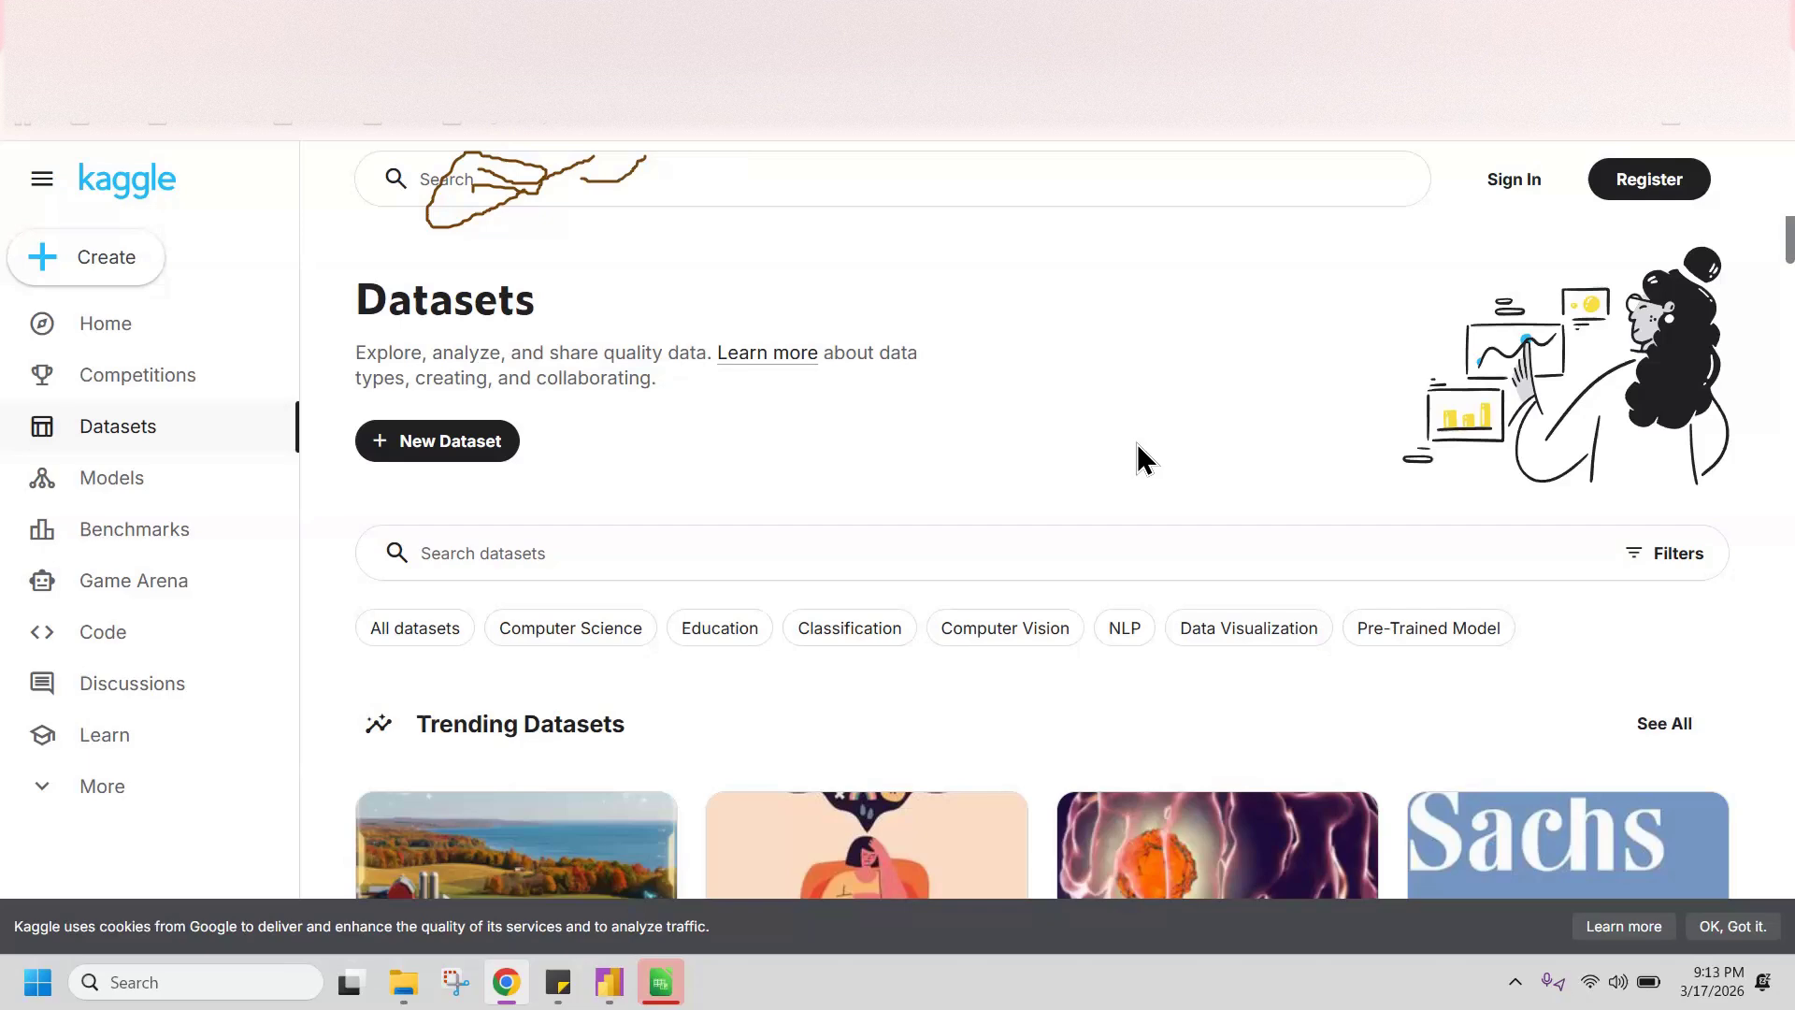
# Step: Search Kaggle for "chess rating"
pyautogui.click(676, 184)
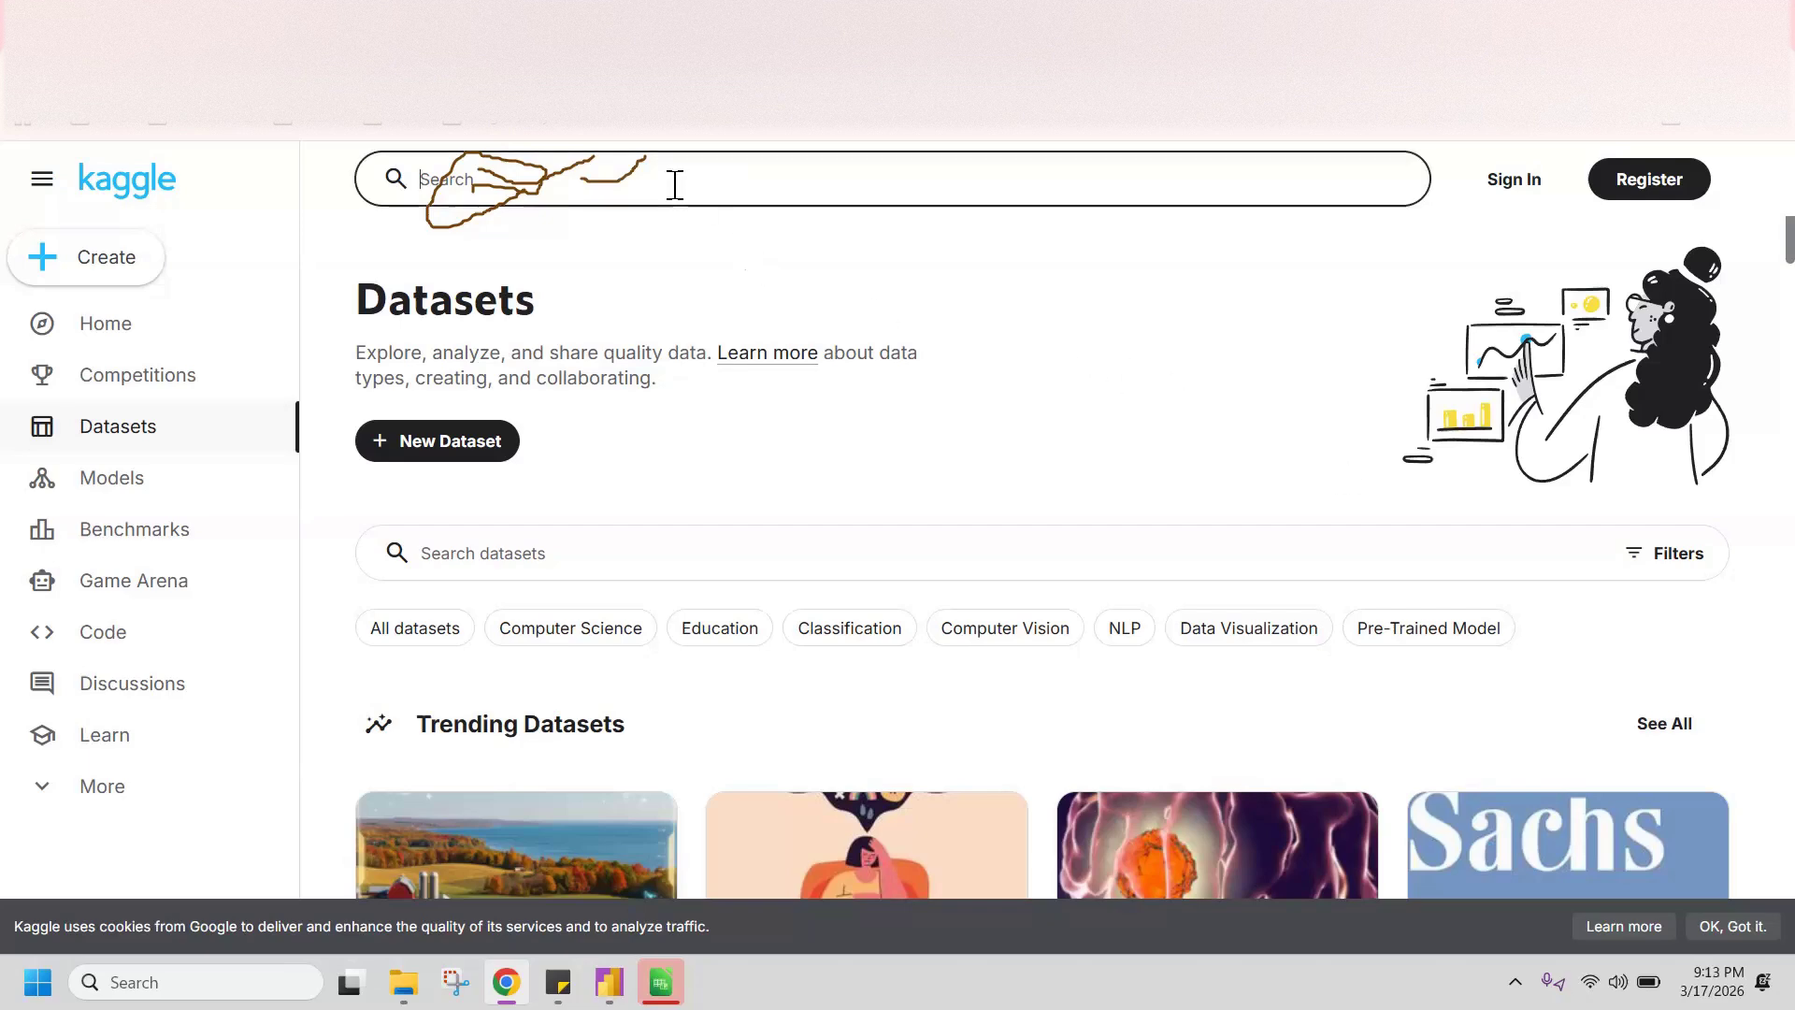
pyautogui.write('chess rating')
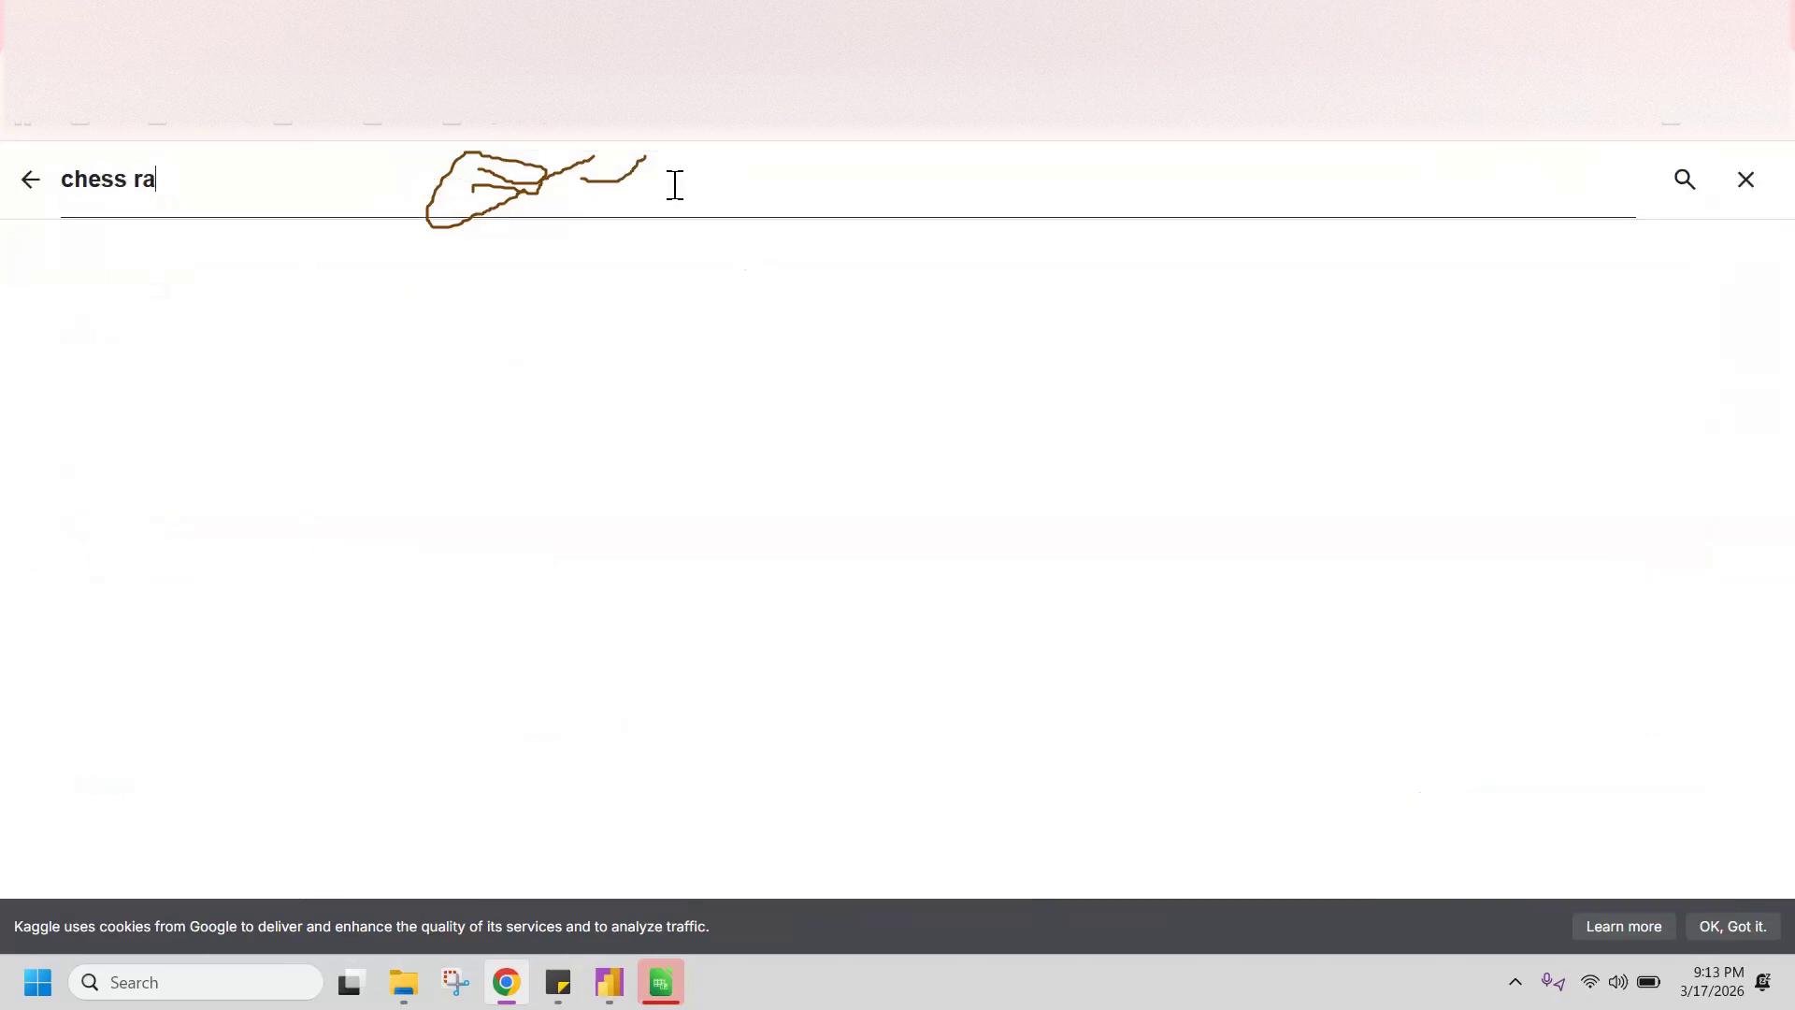
pyautogui.press('Return')
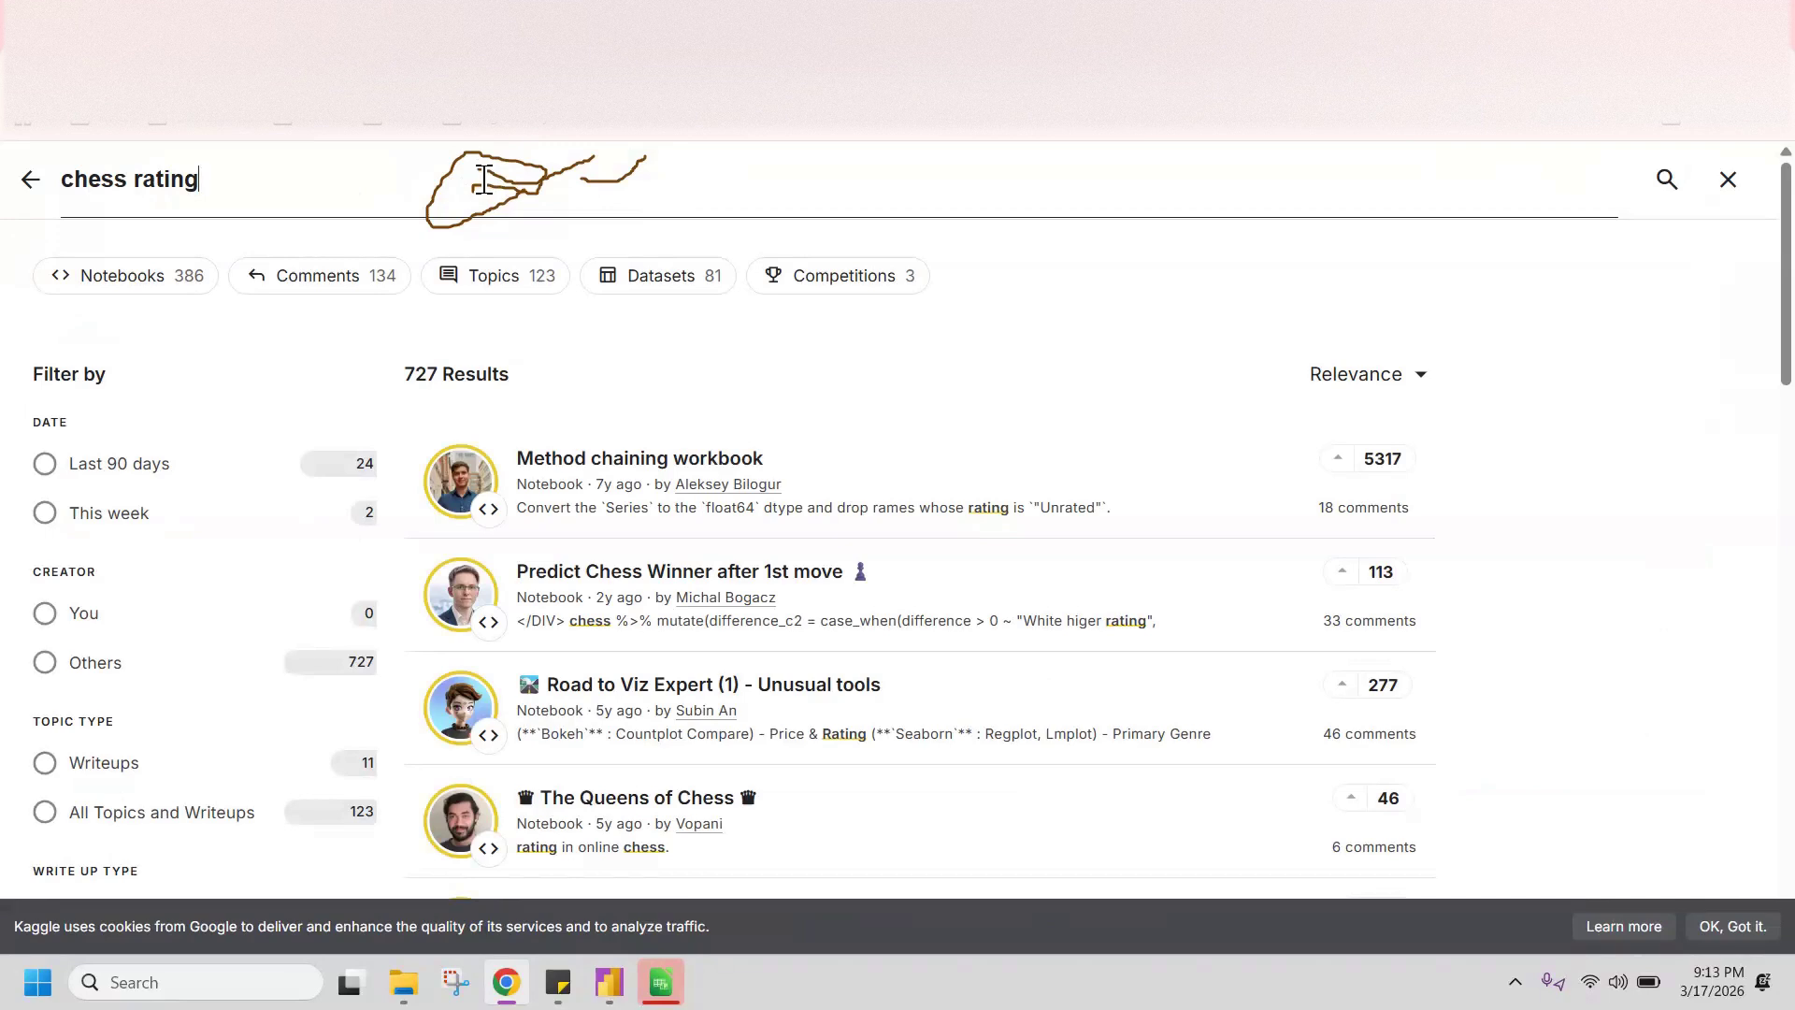
# Step: Replace the Kaggle search term with "chocolate shipment data" and run the search
pyautogui.hotkey('ctrl', 'a')
pyautogui.write('chocola')
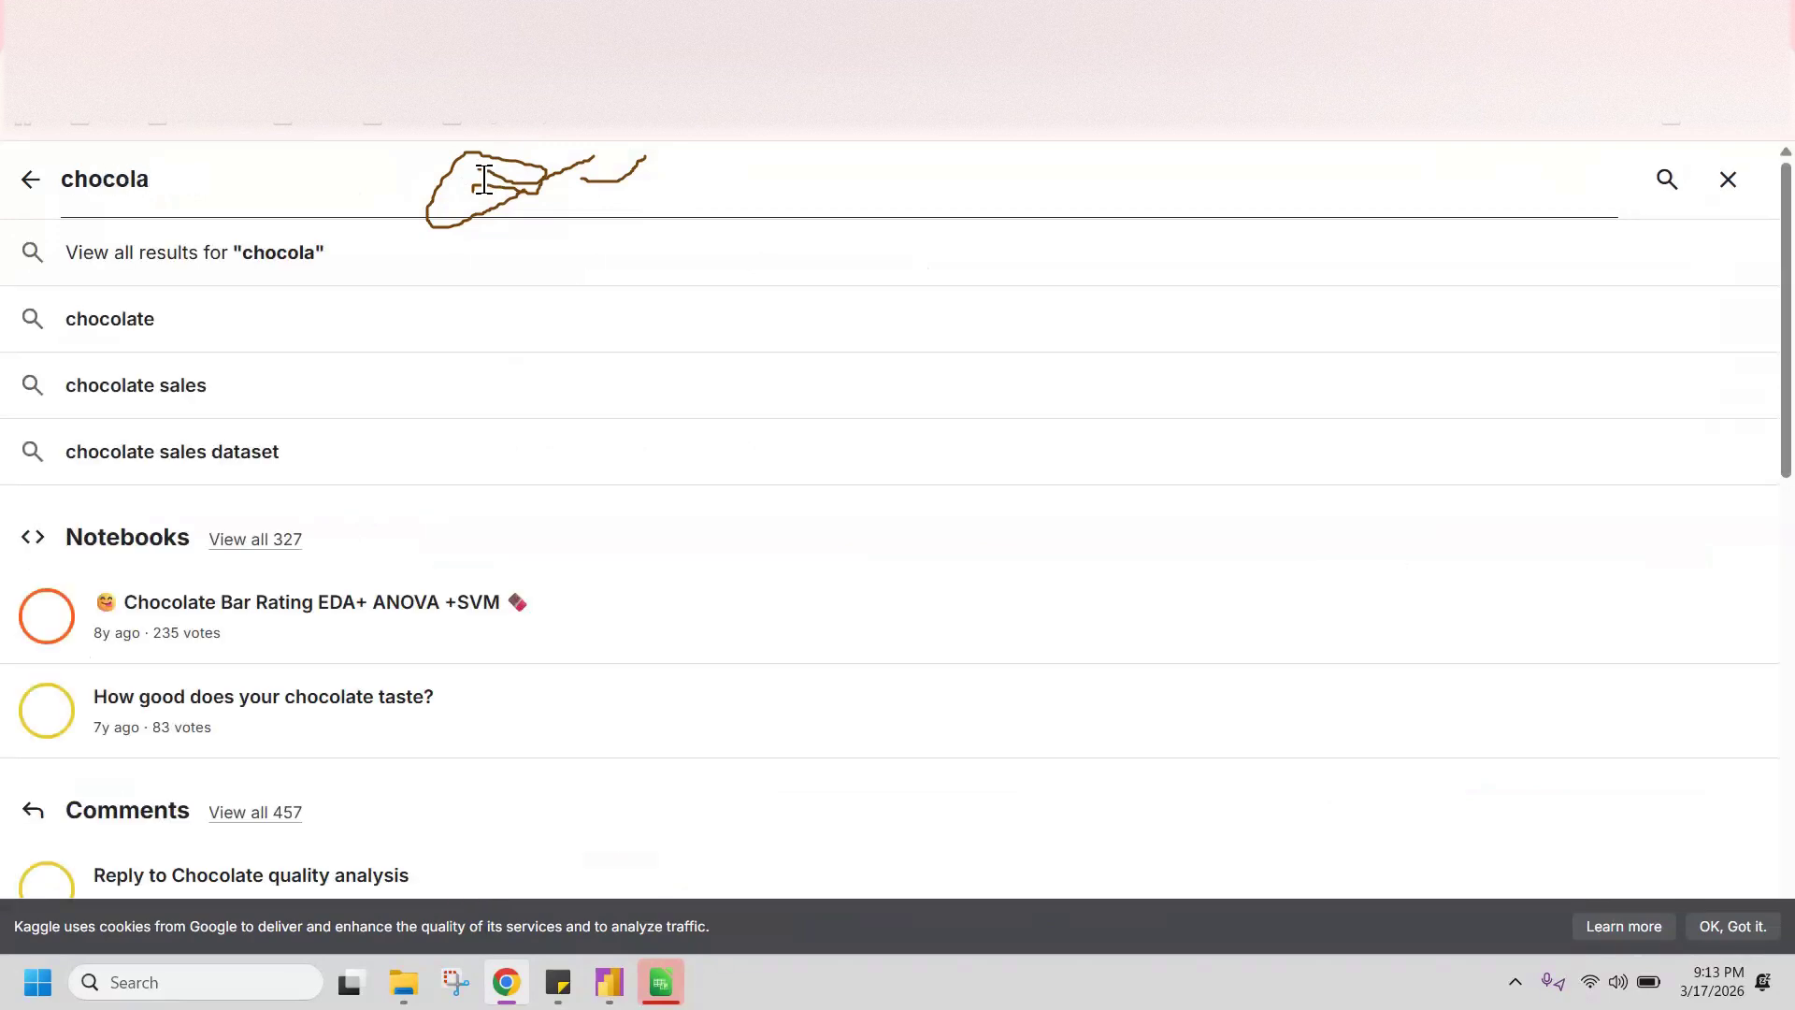
pyautogui.write('te')
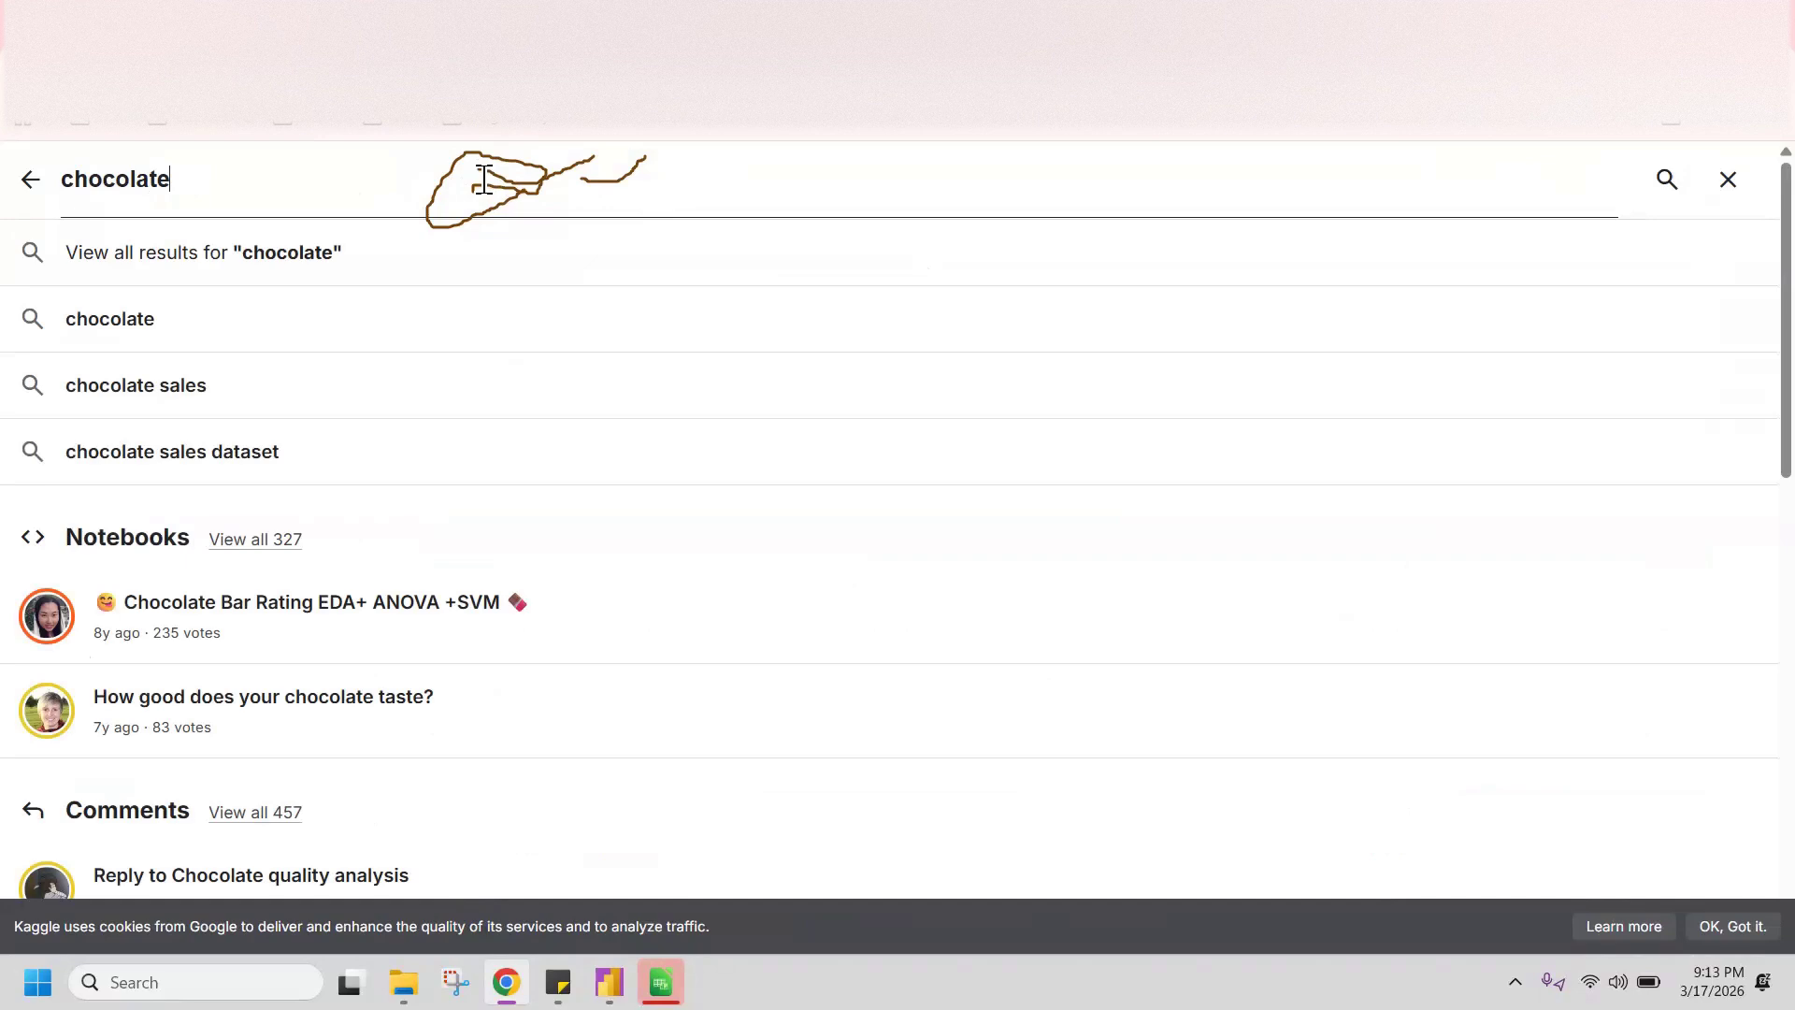
pyautogui.write(' shipment ata')
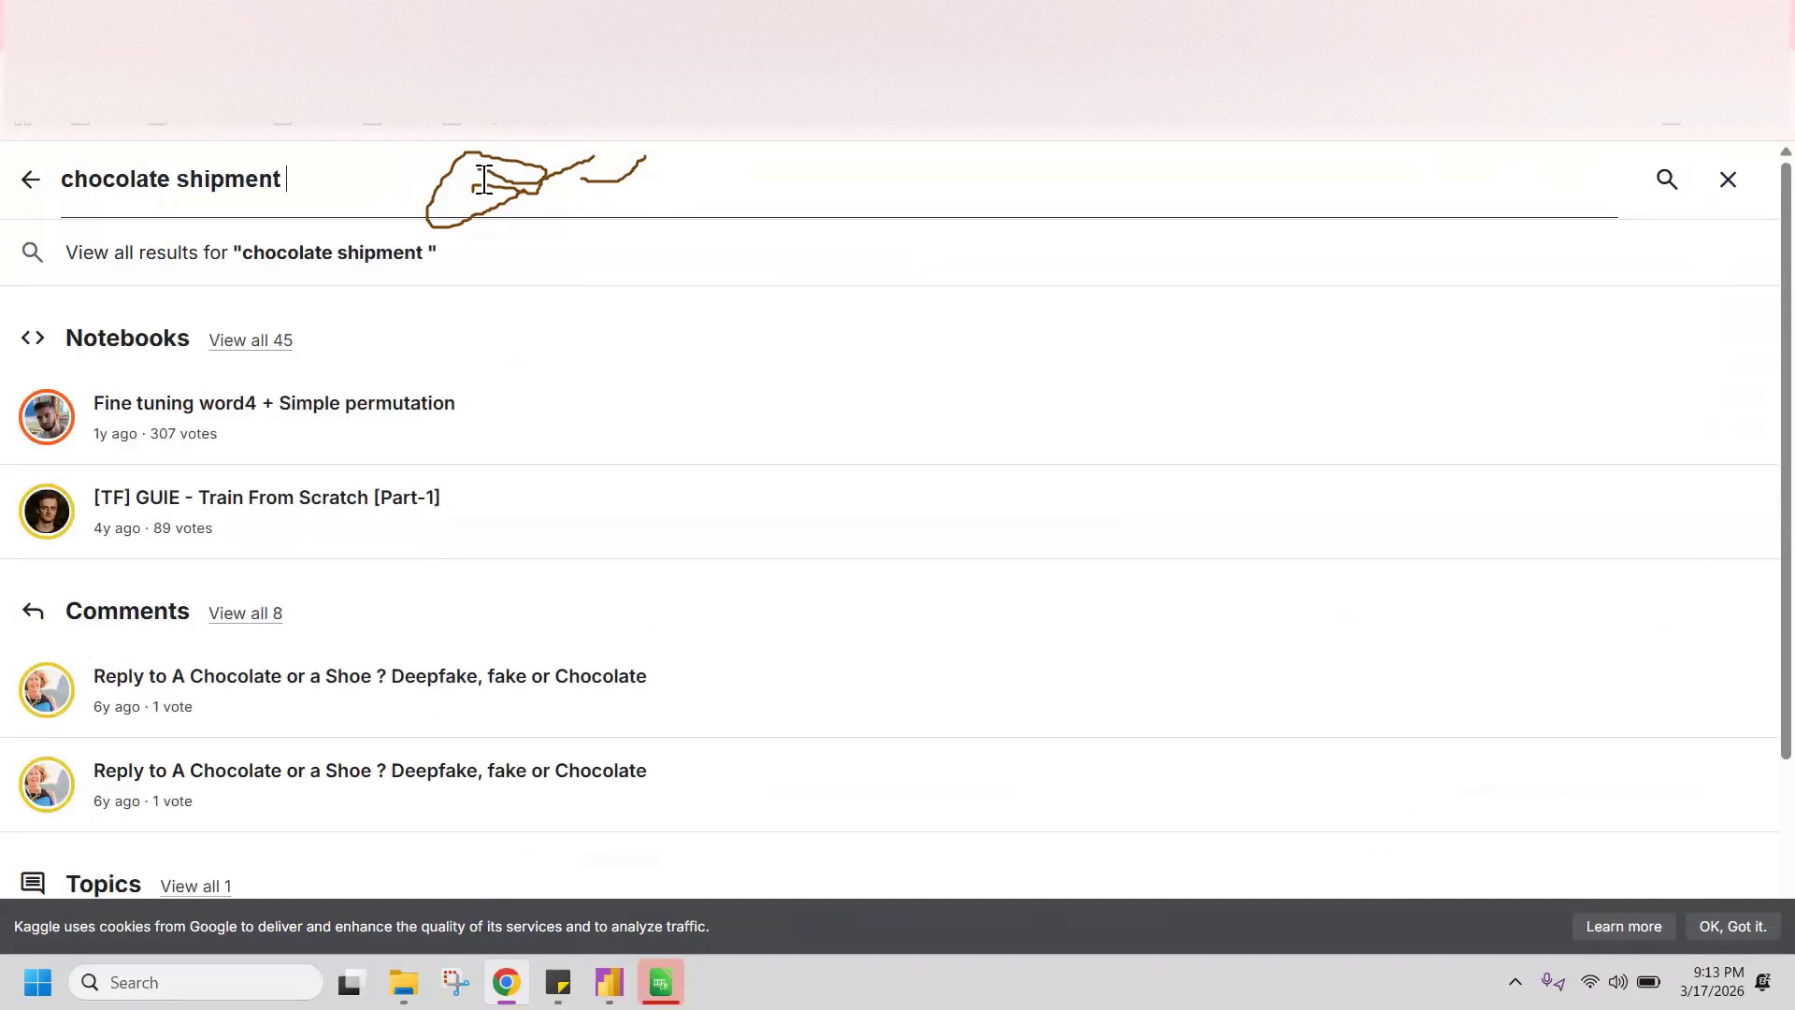
pyautogui.press('BackSpace')
pyautogui.press('BackSpace')
pyautogui.press('BackSpace')
pyautogui.write('data')
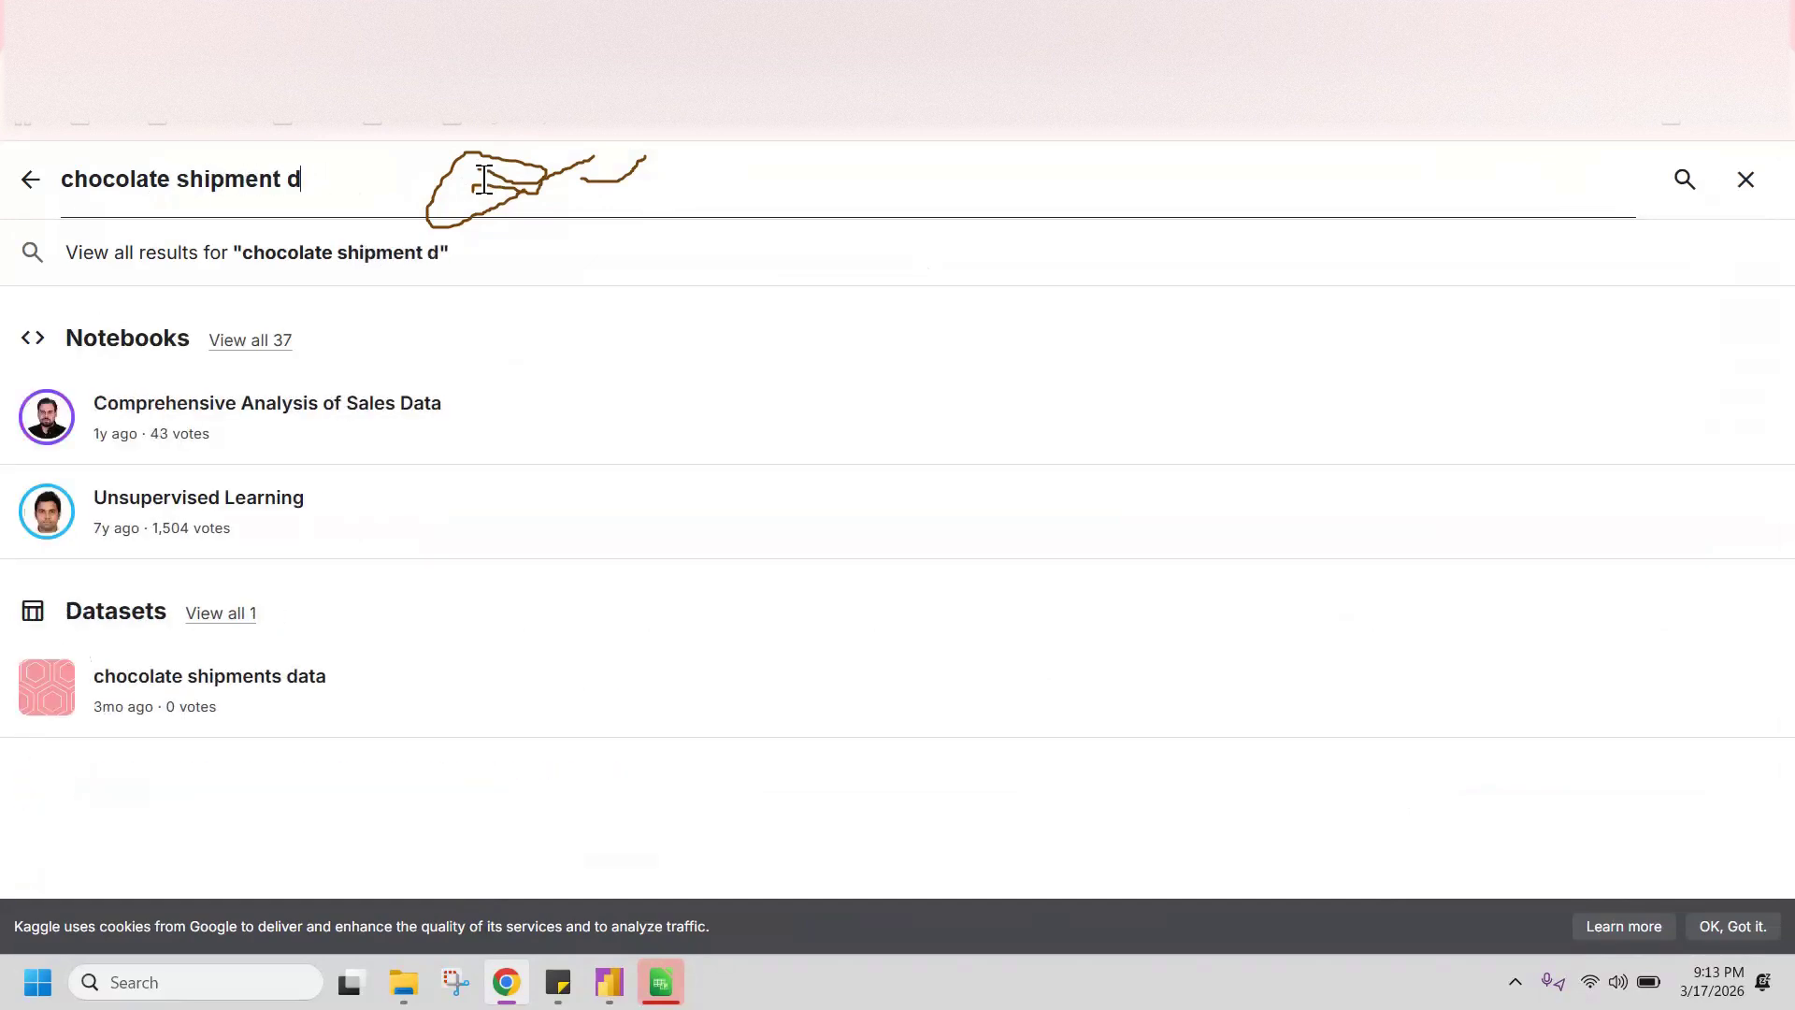
pyautogui.press('Return')
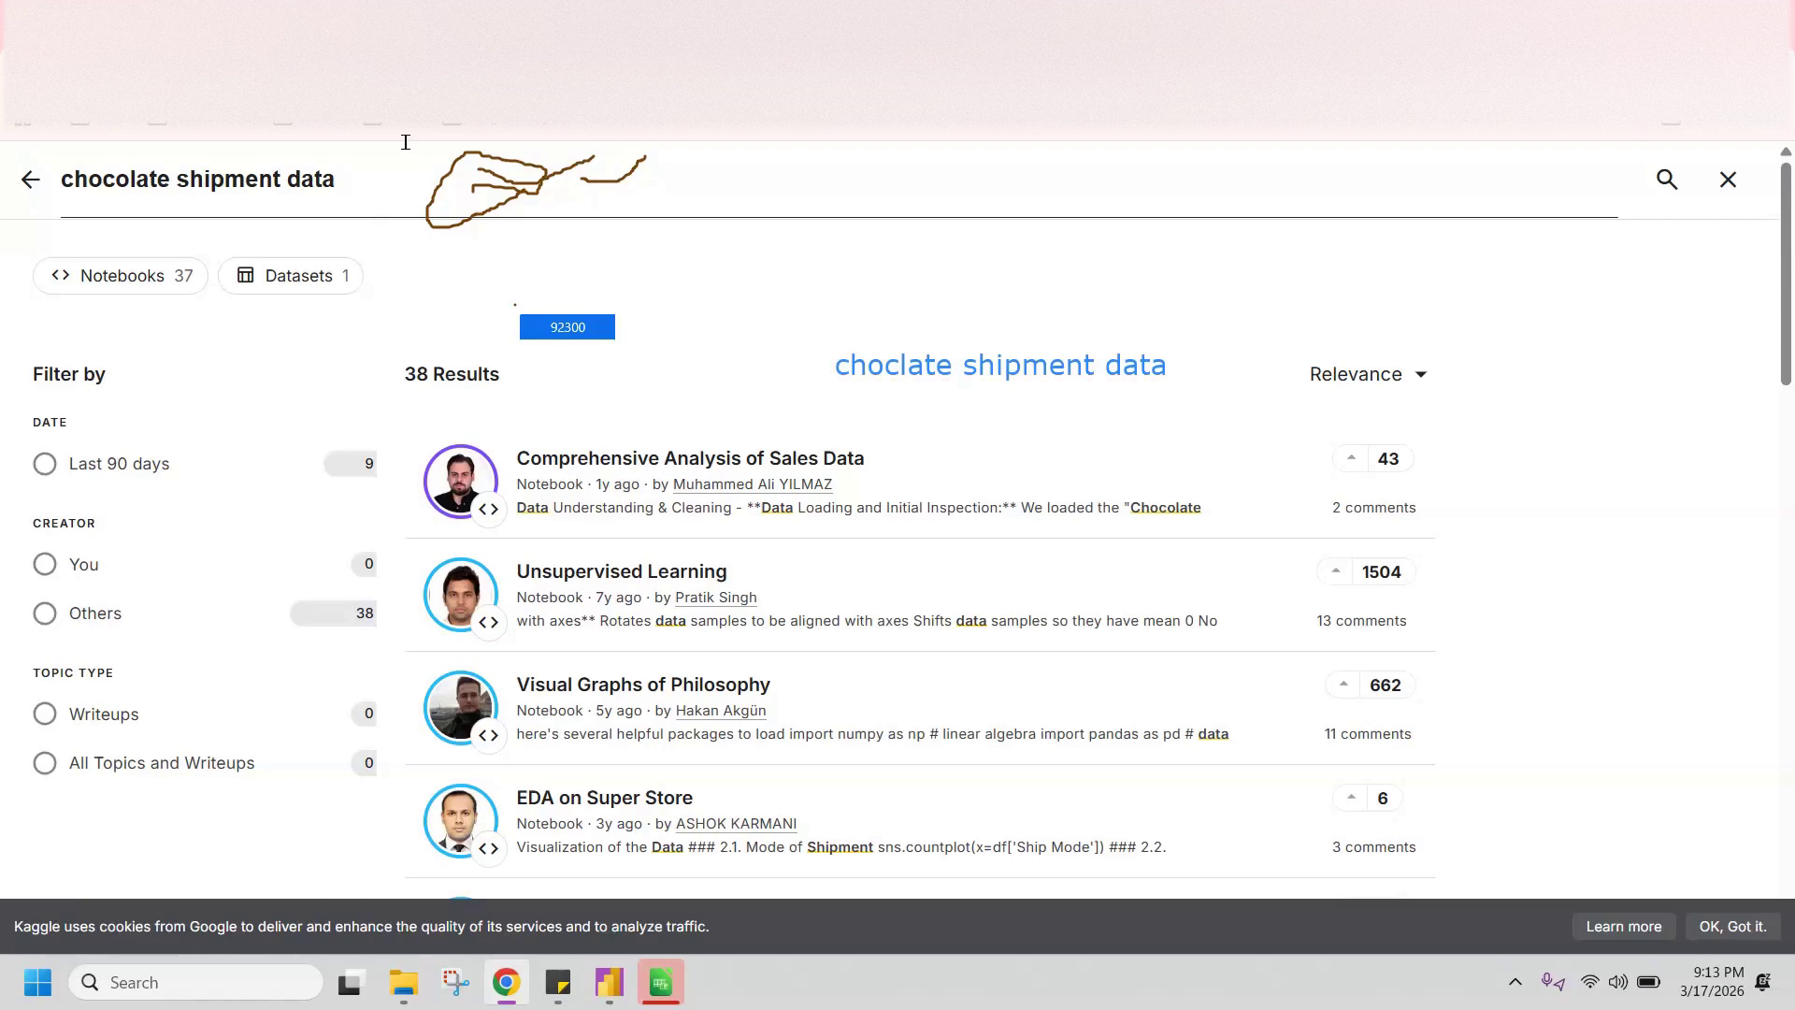
# Step: Limit the search results to datasets and open the "chocolate shipments data" dataset
pyautogui.click(283, 276)
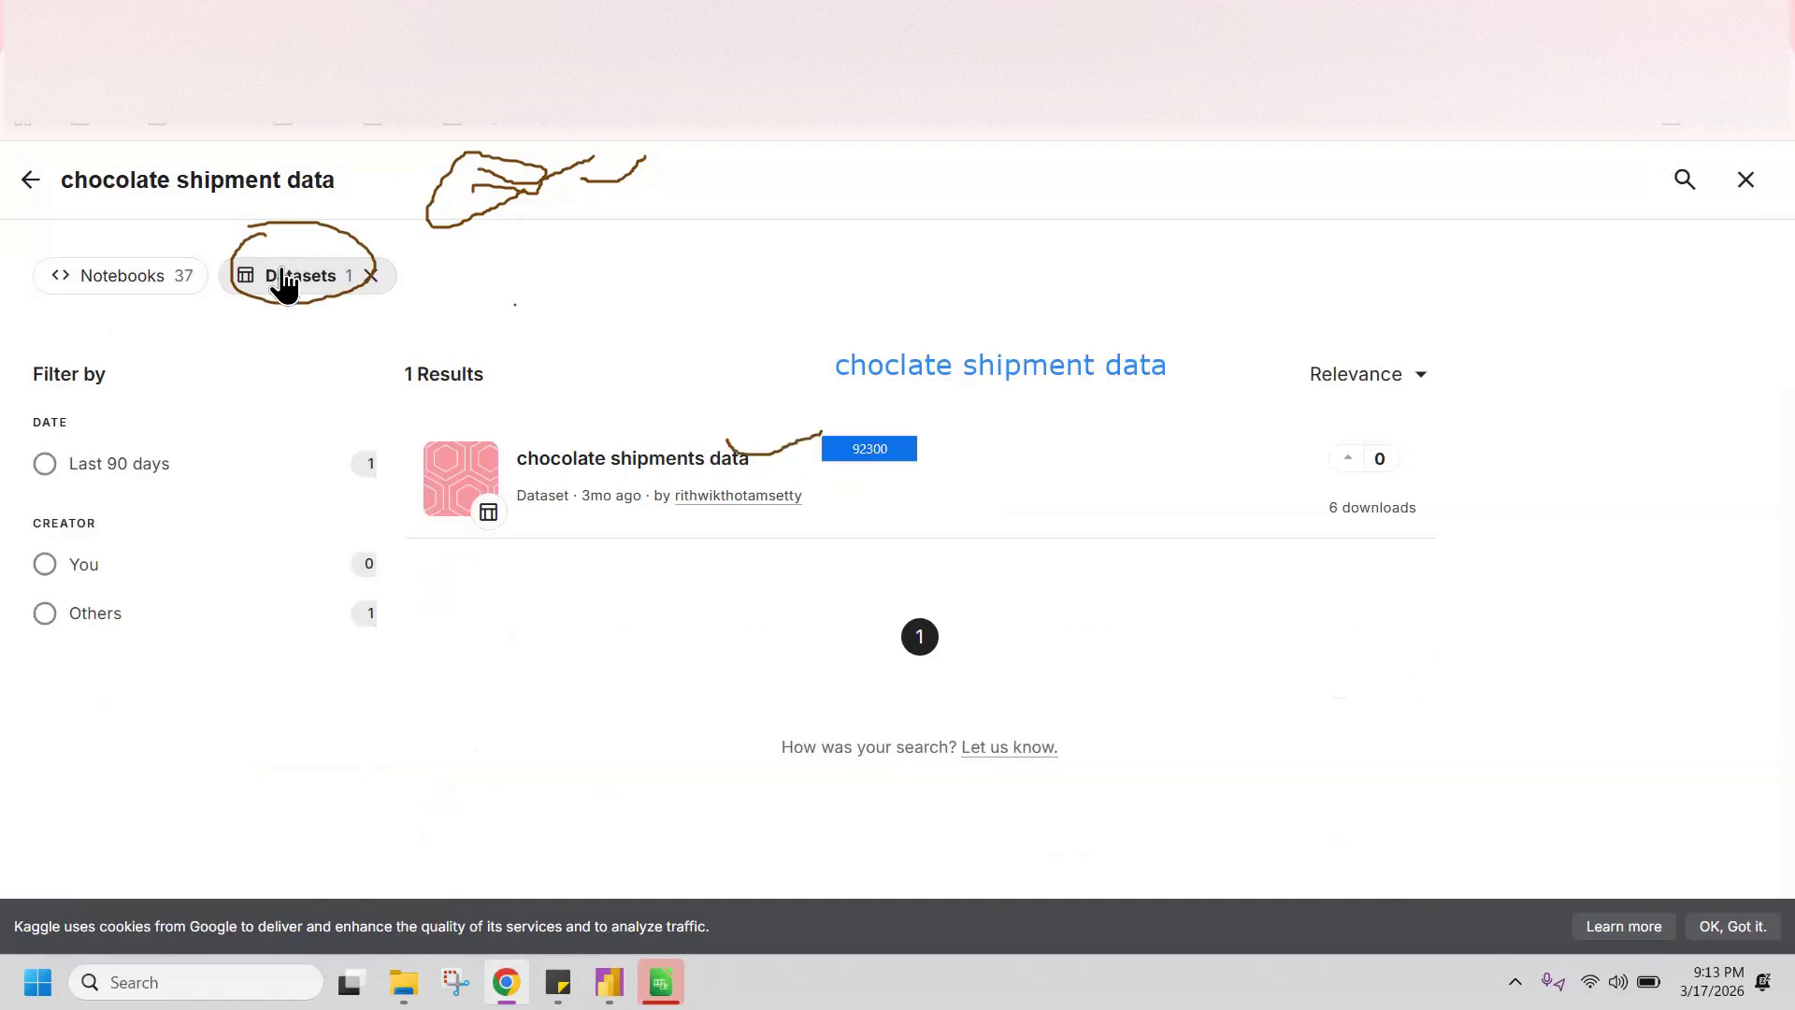
pyautogui.click(695, 441)
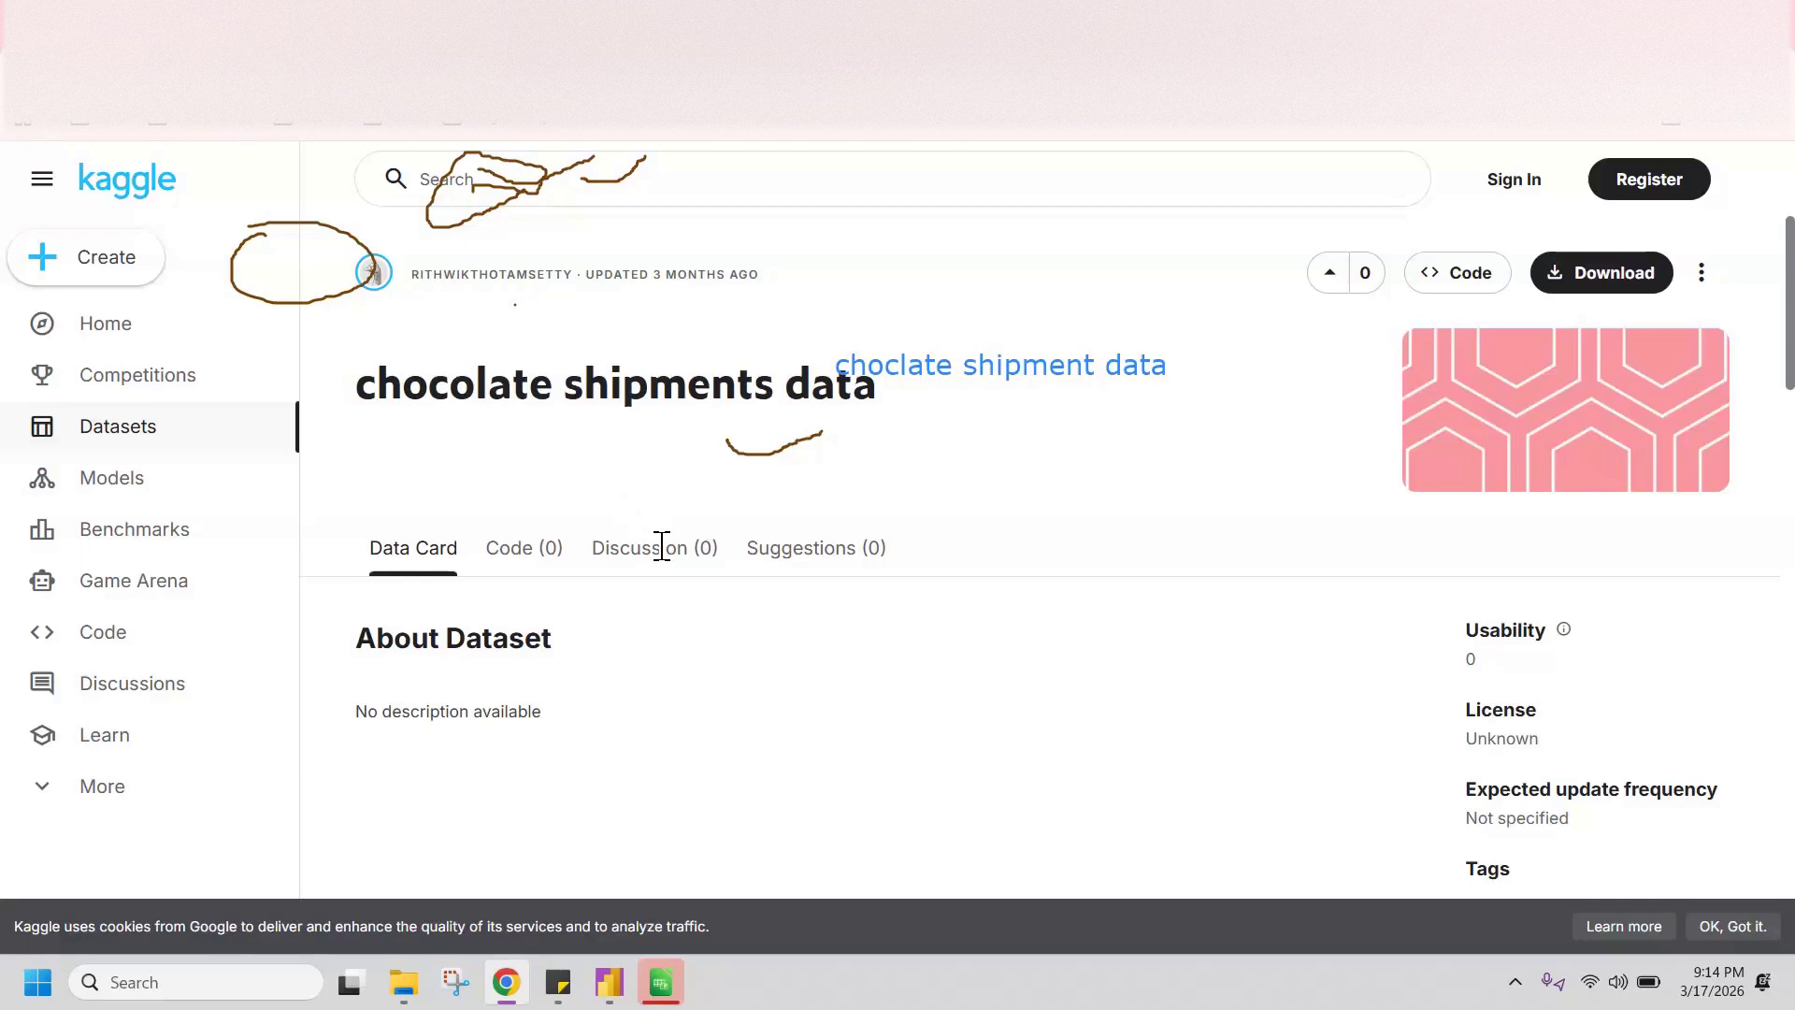
# Step: Start the download of sample-chocolate-shipments-data-all-Apr-2025 (1).xlsx from the dataset's data card
pyautogui.scroll(-3, 739, 547)
pyautogui.scroll(2, 756, 549)
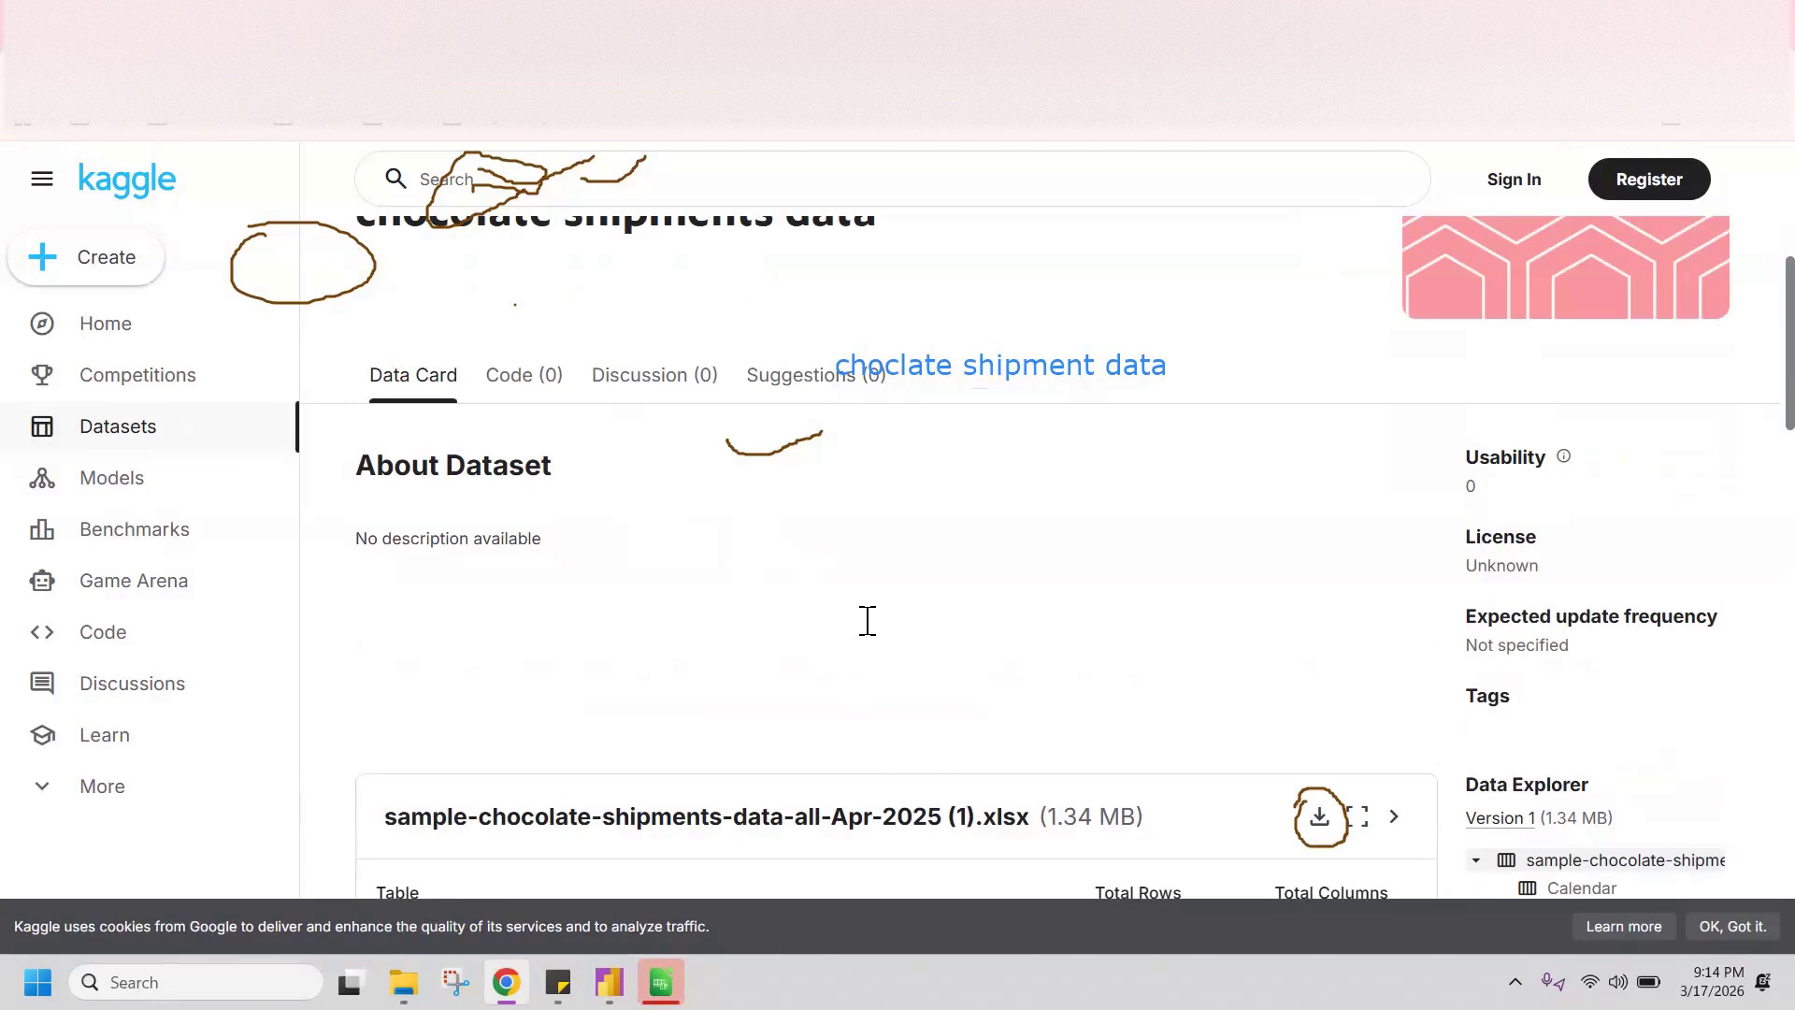
pyautogui.moveTo(1279, 793); pyautogui.dragTo(1355, 759)
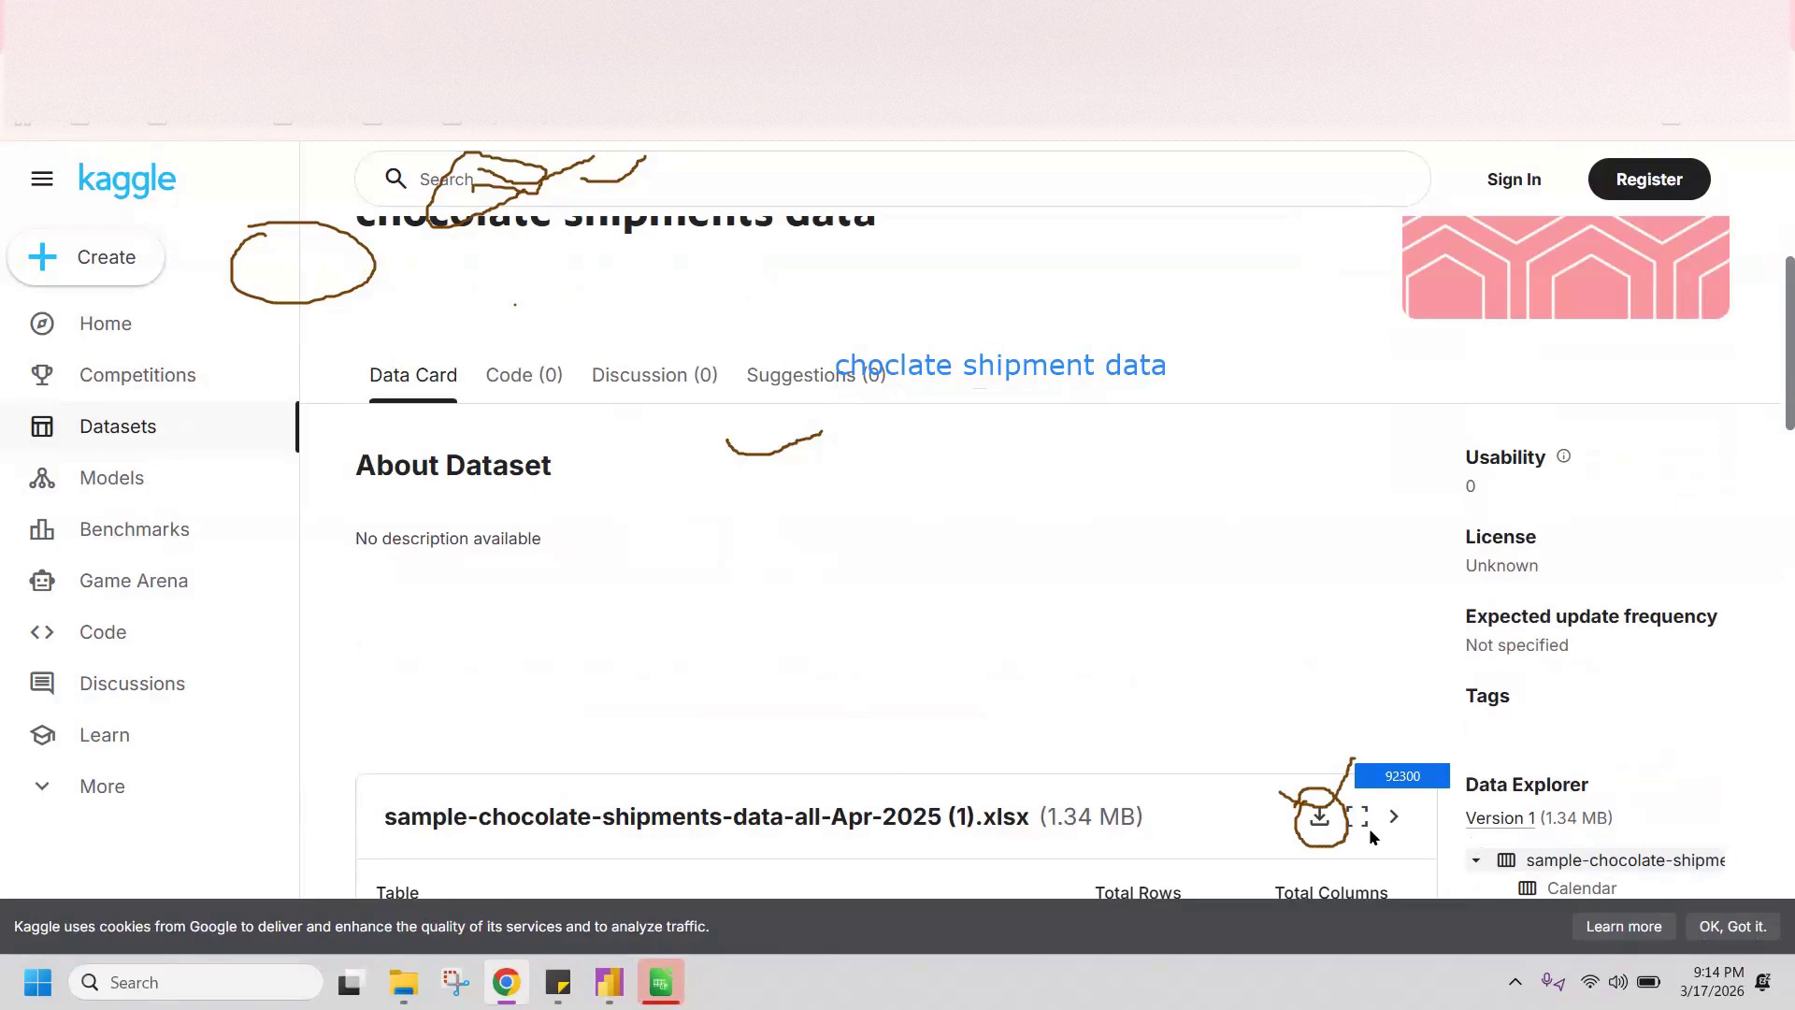
pyautogui.click(1319, 813)
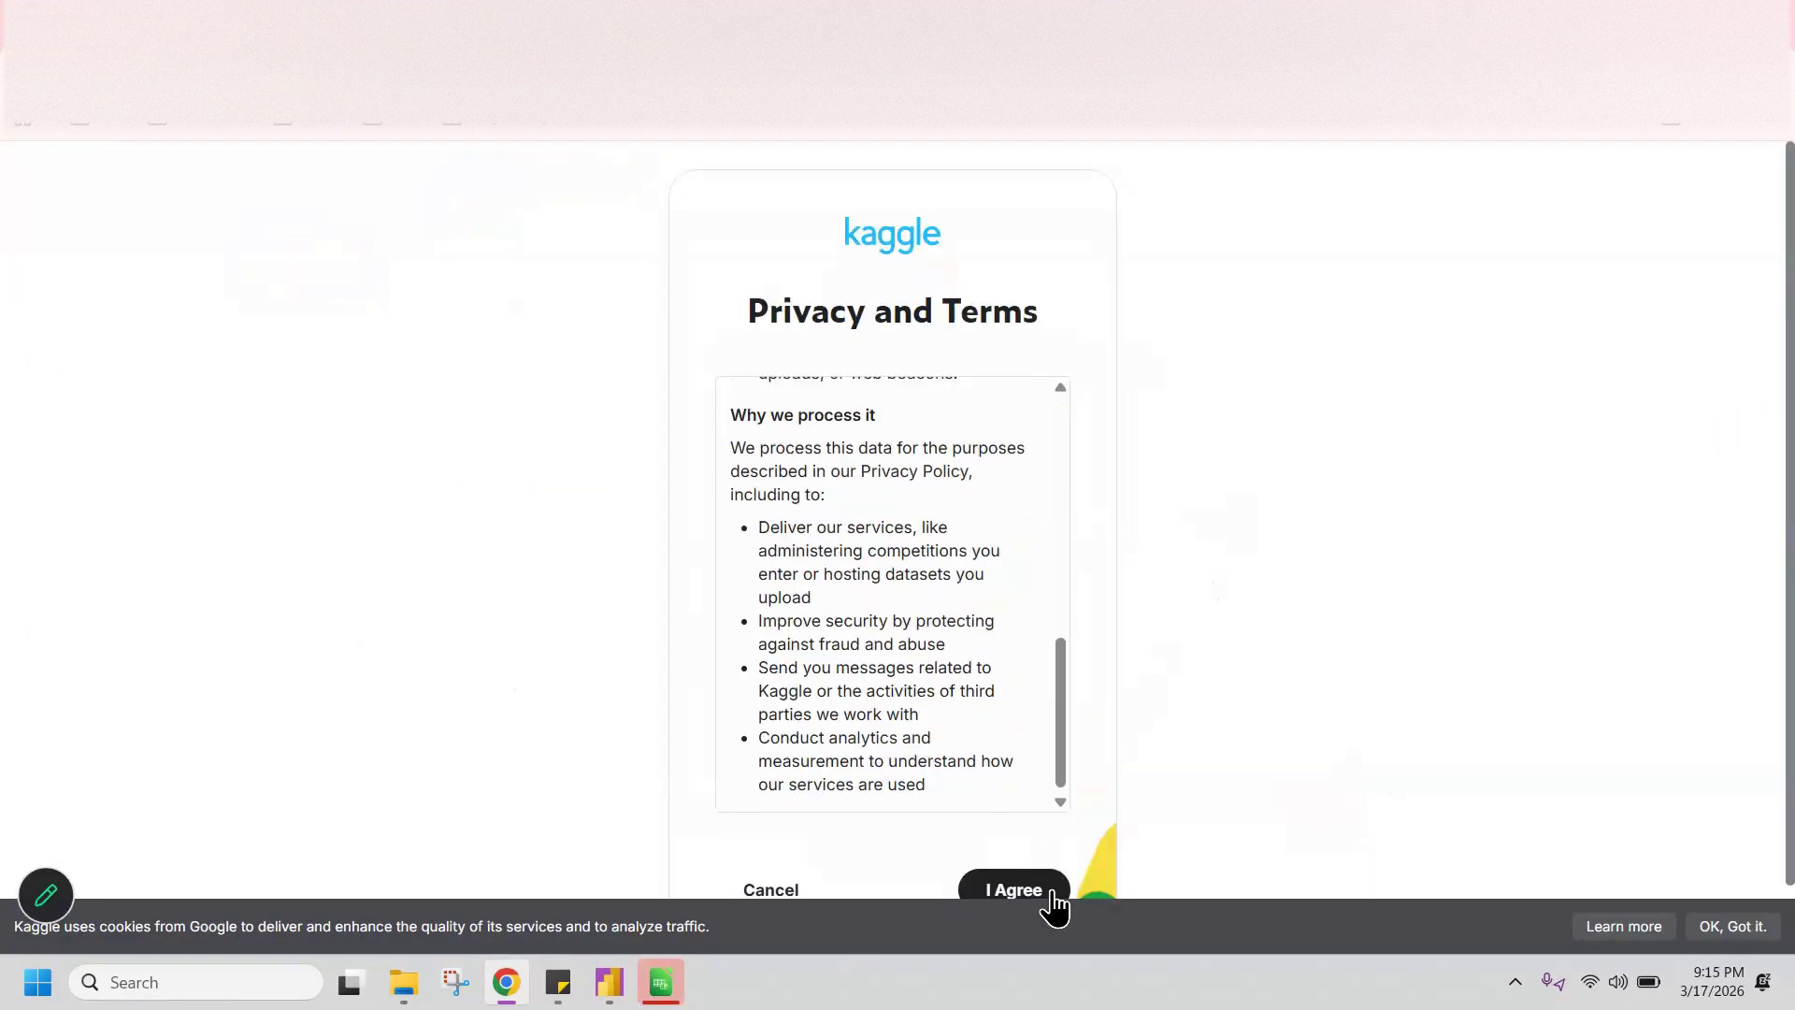
# Step: Accept Kaggle's privacy terms and cookie notice, and dismiss the Gemma promotion with "Don't ask me to view this model again" enabled
pyautogui.click(1038, 893)
pyautogui.click(1730, 926)
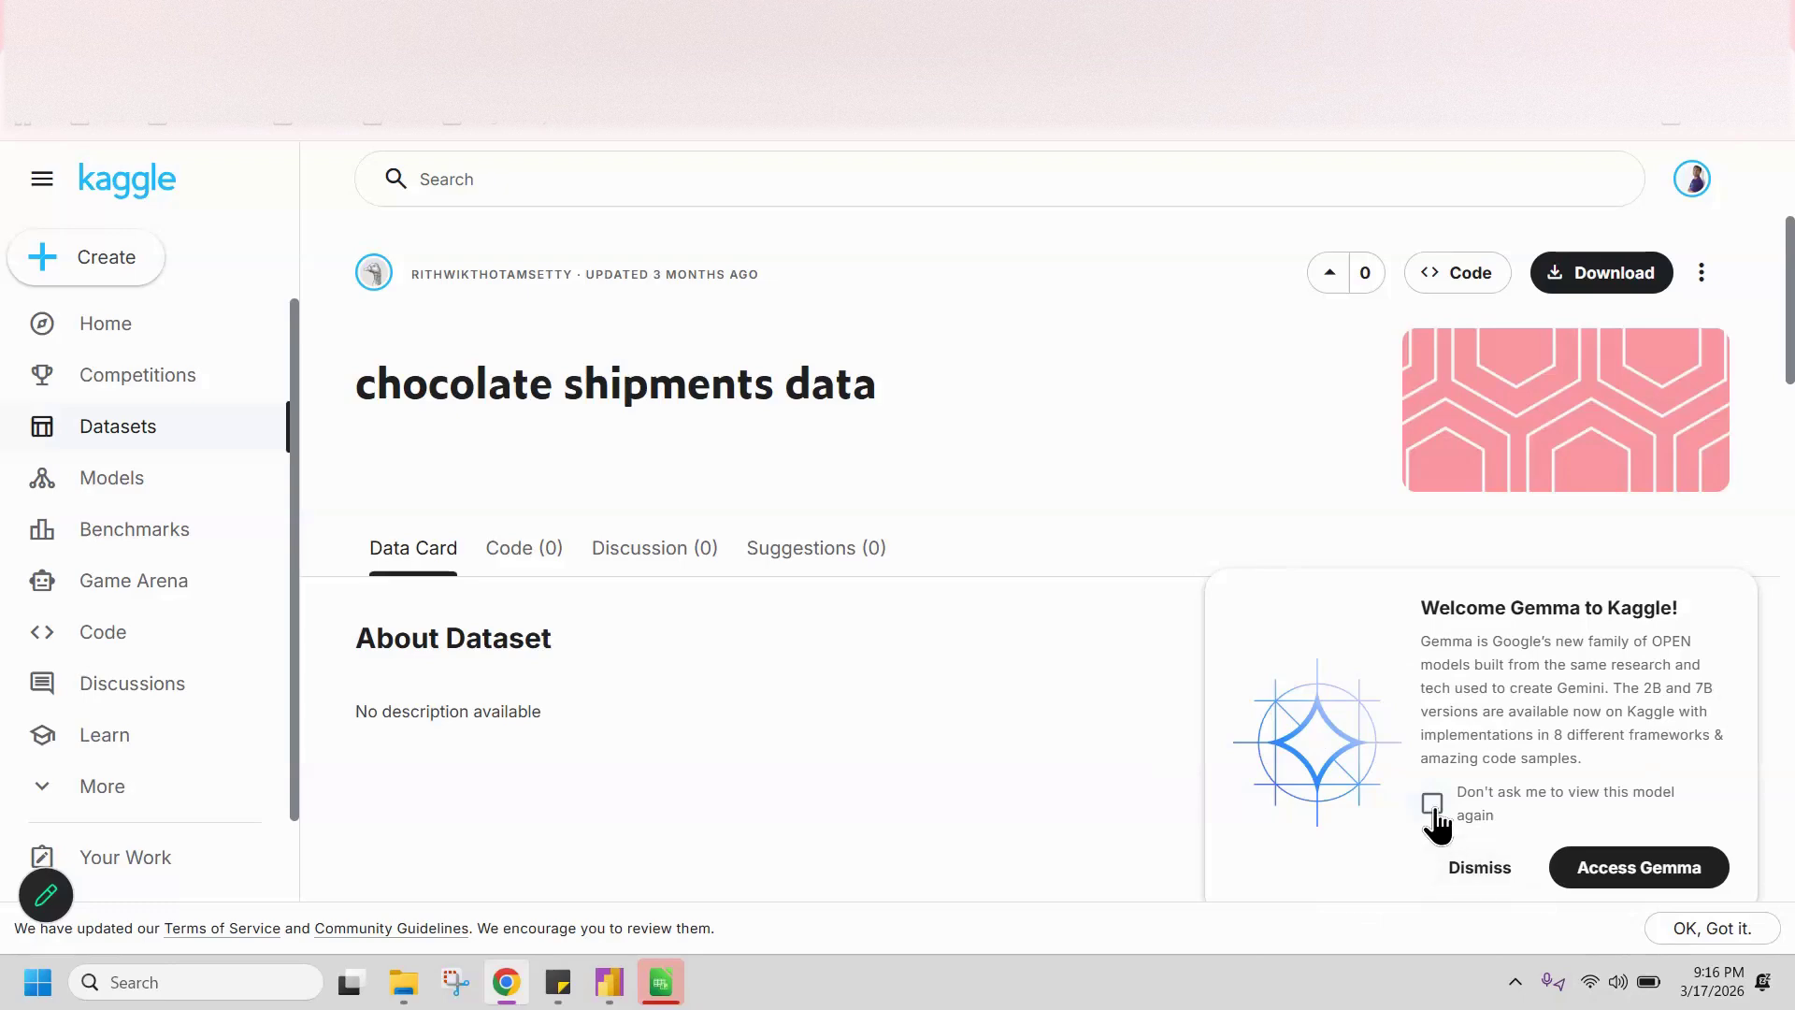
pyautogui.click(1434, 810)
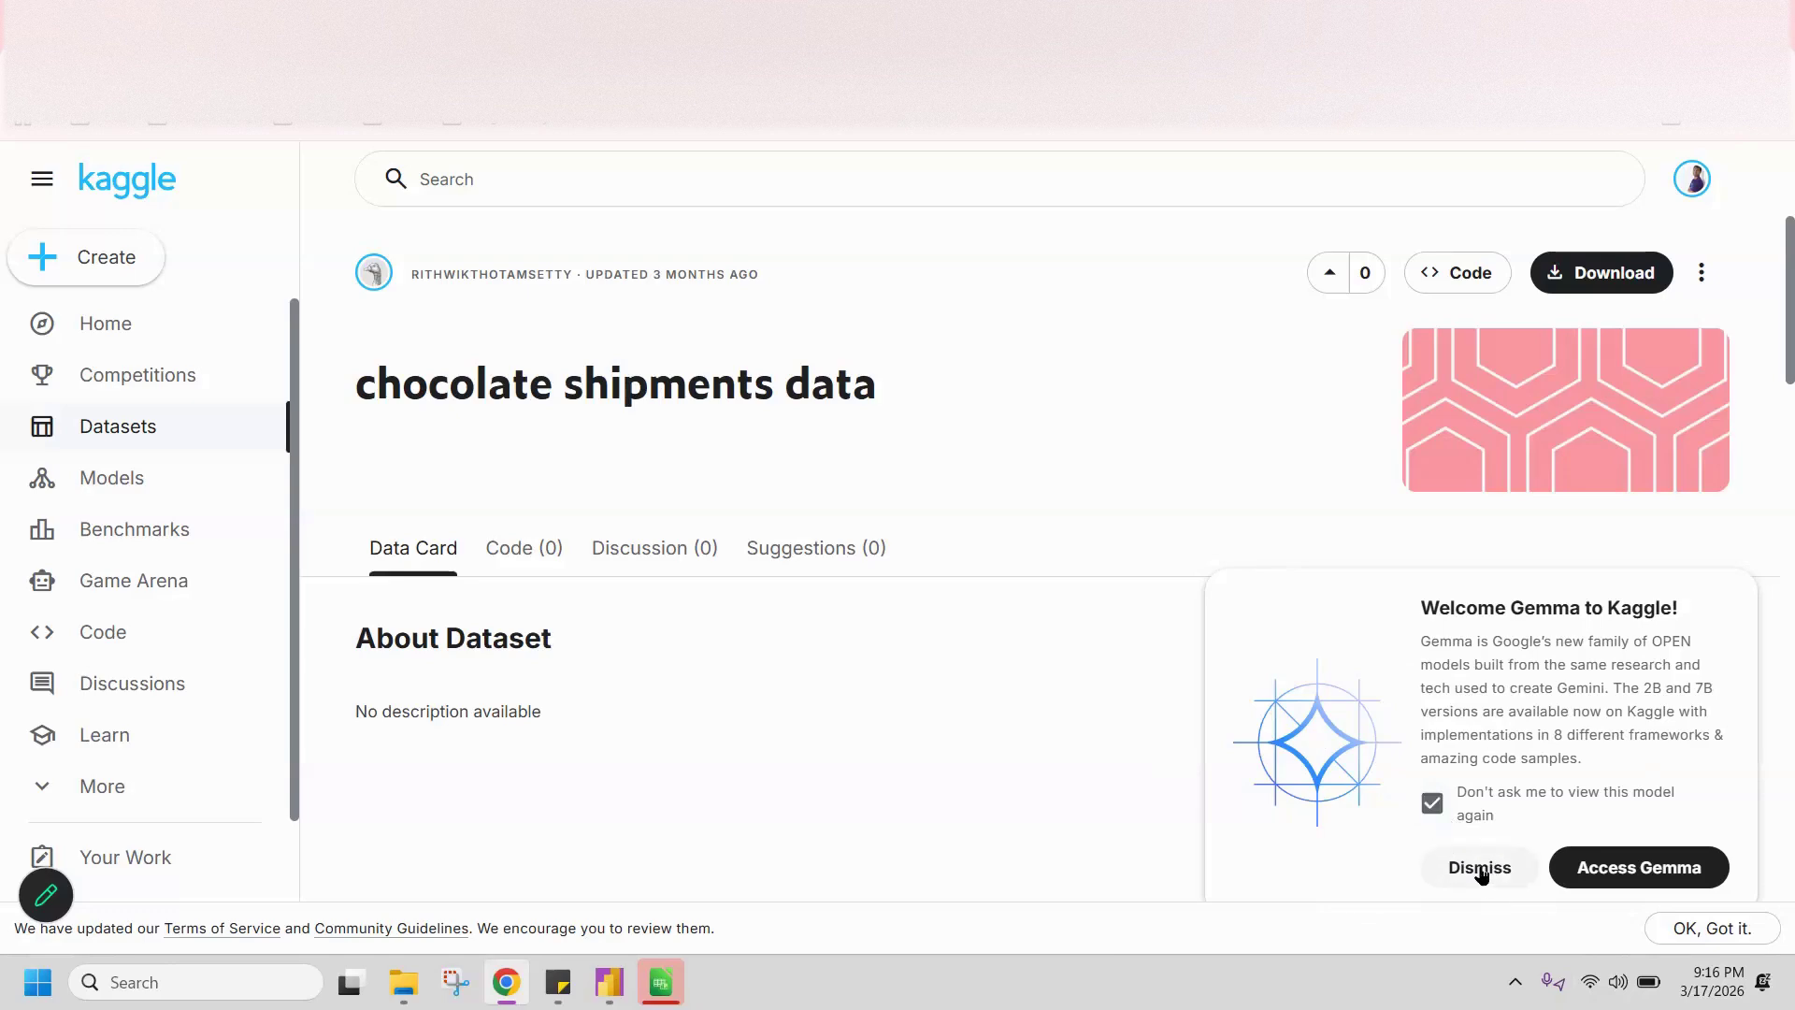
pyautogui.click(1481, 870)
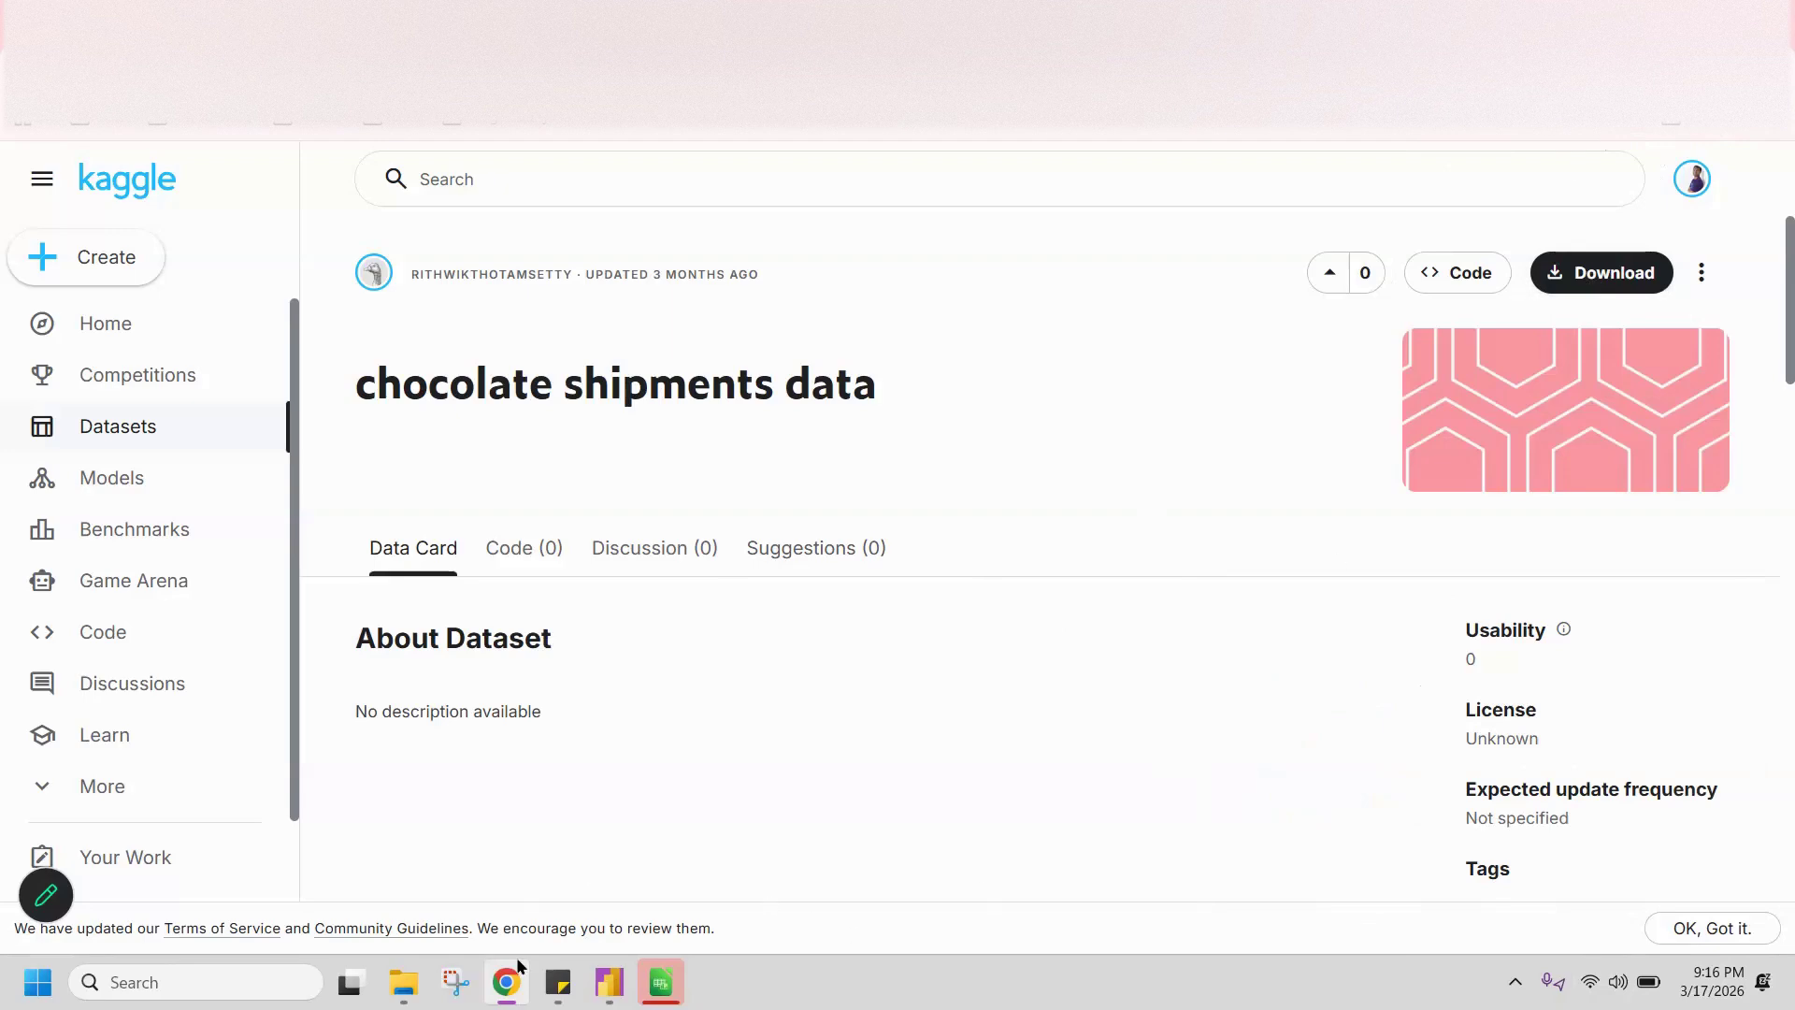
# Step: Check the Downloads folder in File Explorer for the dataset file and return to the Kaggle page in Chrome
pyautogui.click(403, 982)
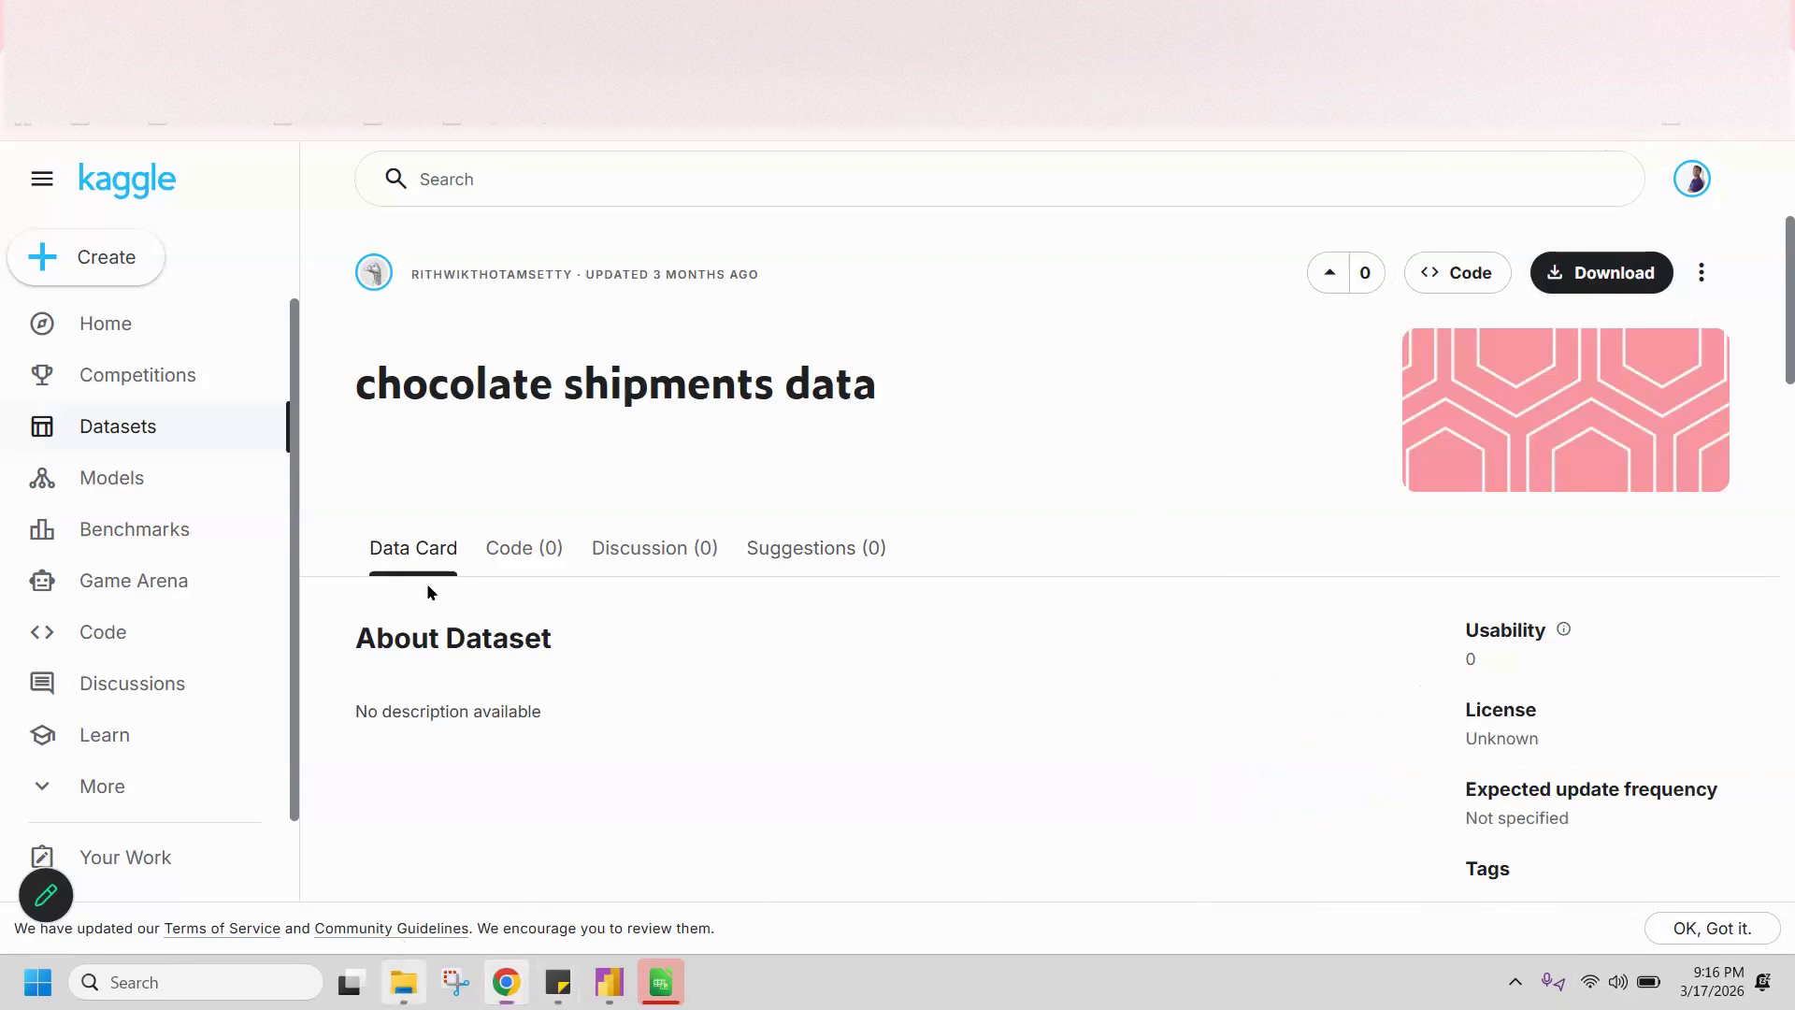
pyautogui.click(98, 346)
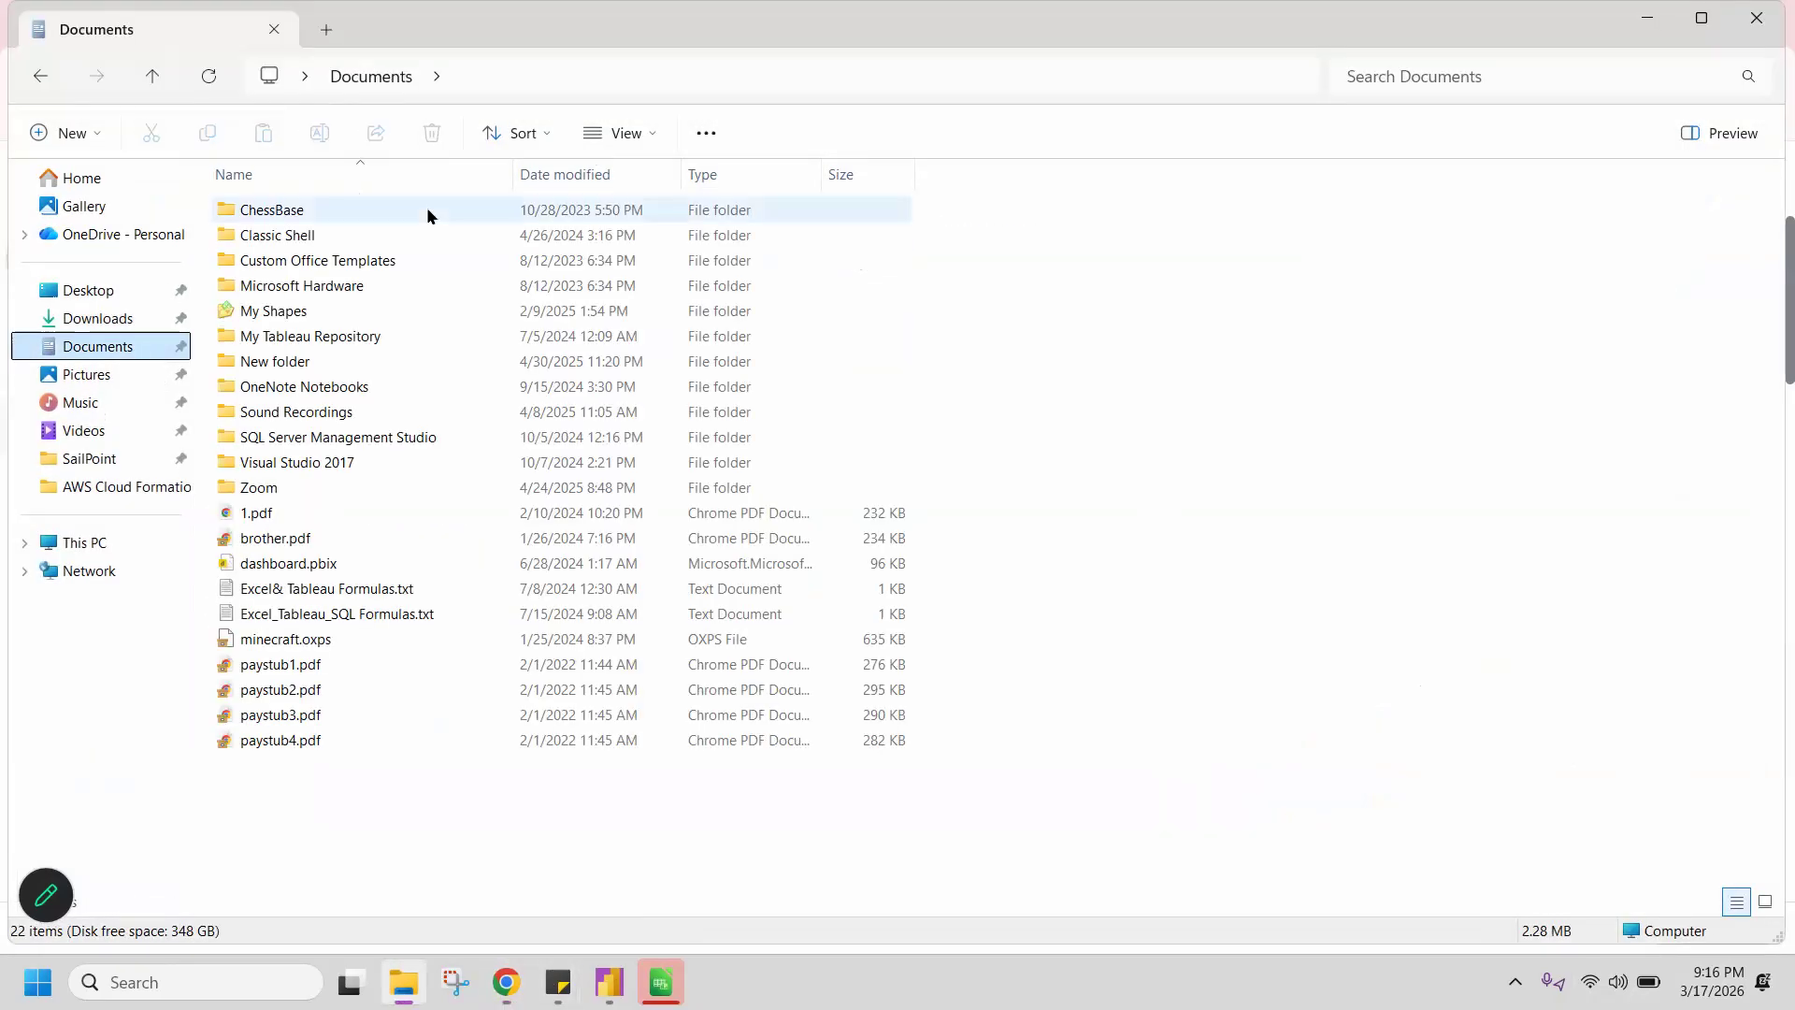
pyautogui.click(99, 318)
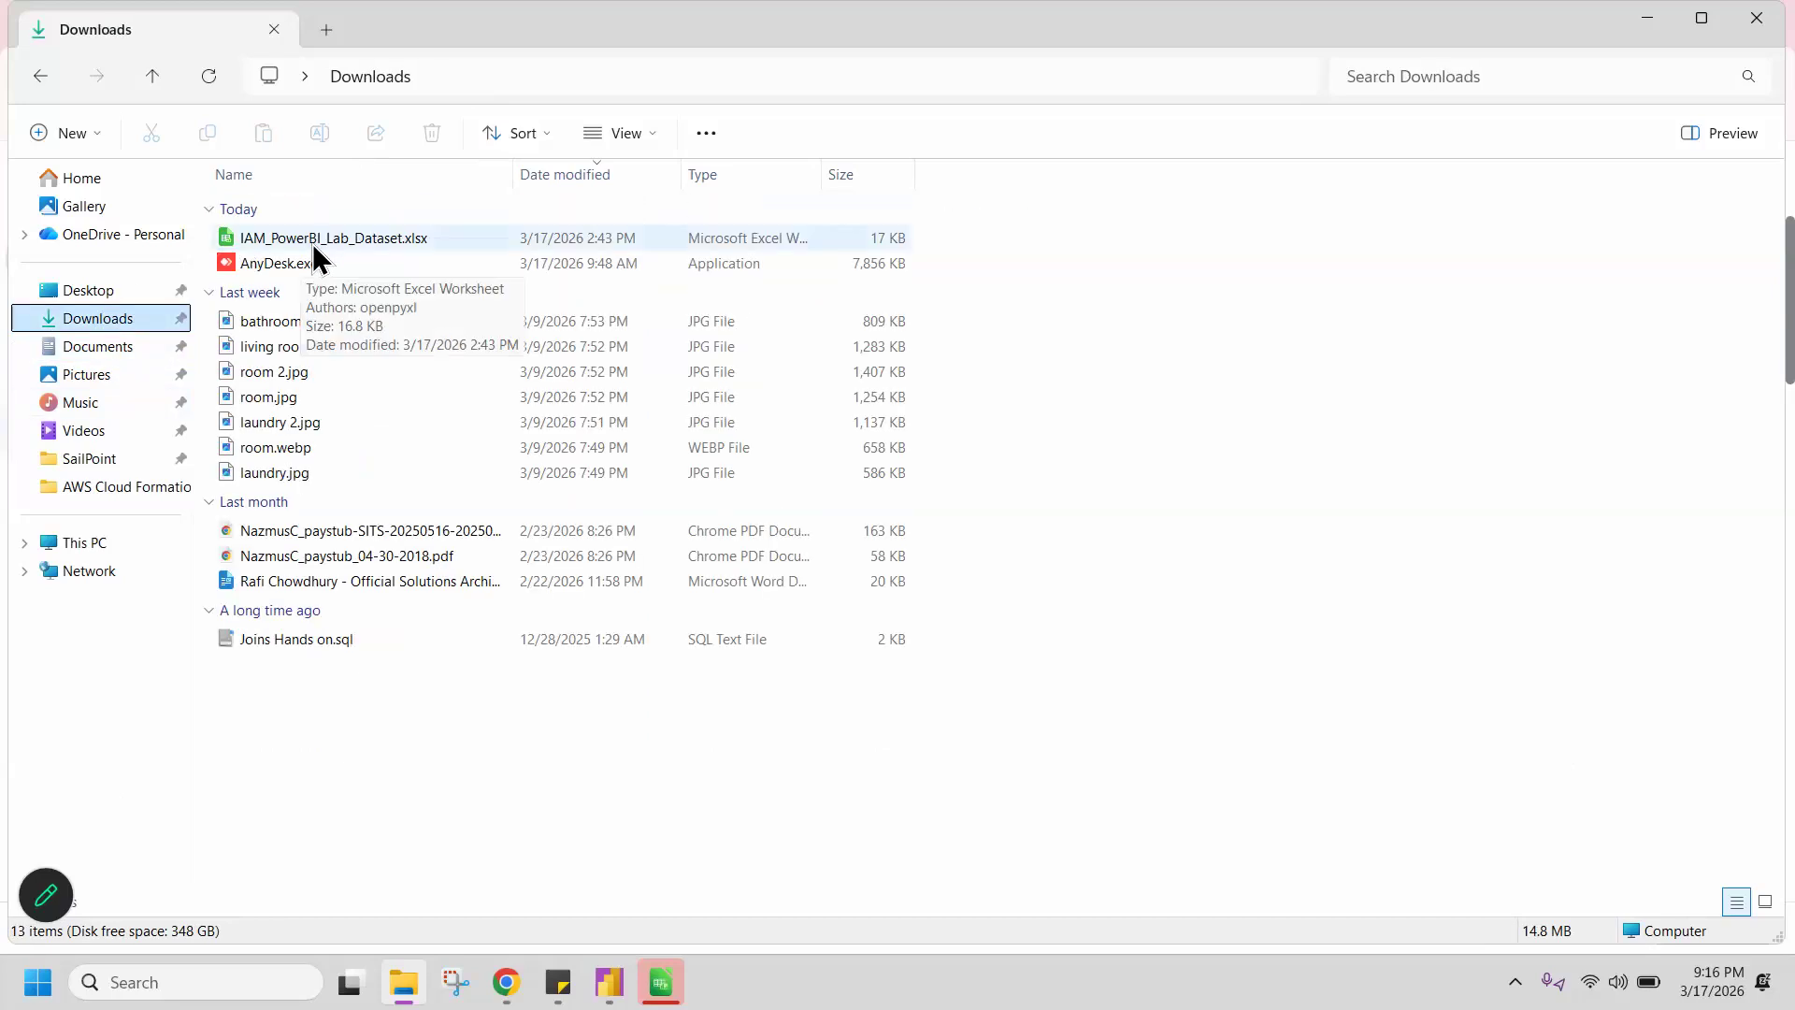
pyautogui.click(1075, 366)
pyautogui.hotkey('alt', 'Tab')
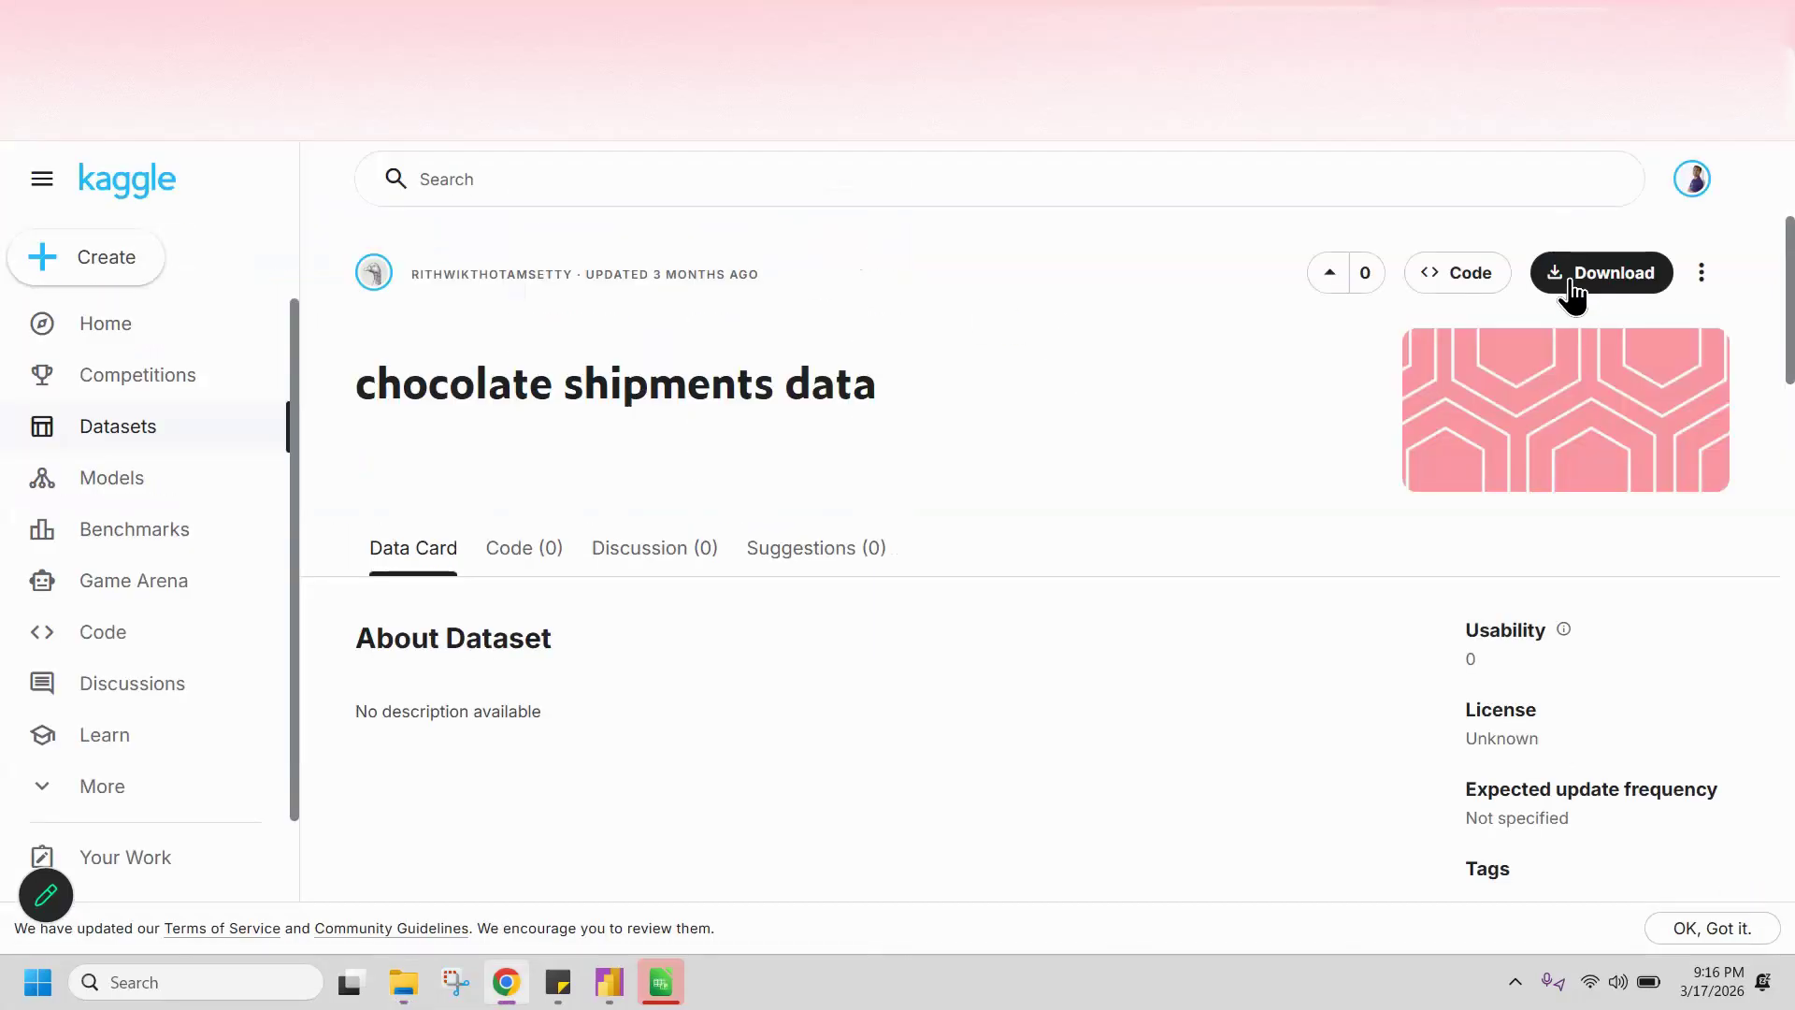
# Step: Download sample-chocolate-shipments-data-all-Apr-2025 (1).xlsx from the dataset page and open the downloaded workbook in Excel
pyautogui.click(1559, 286)
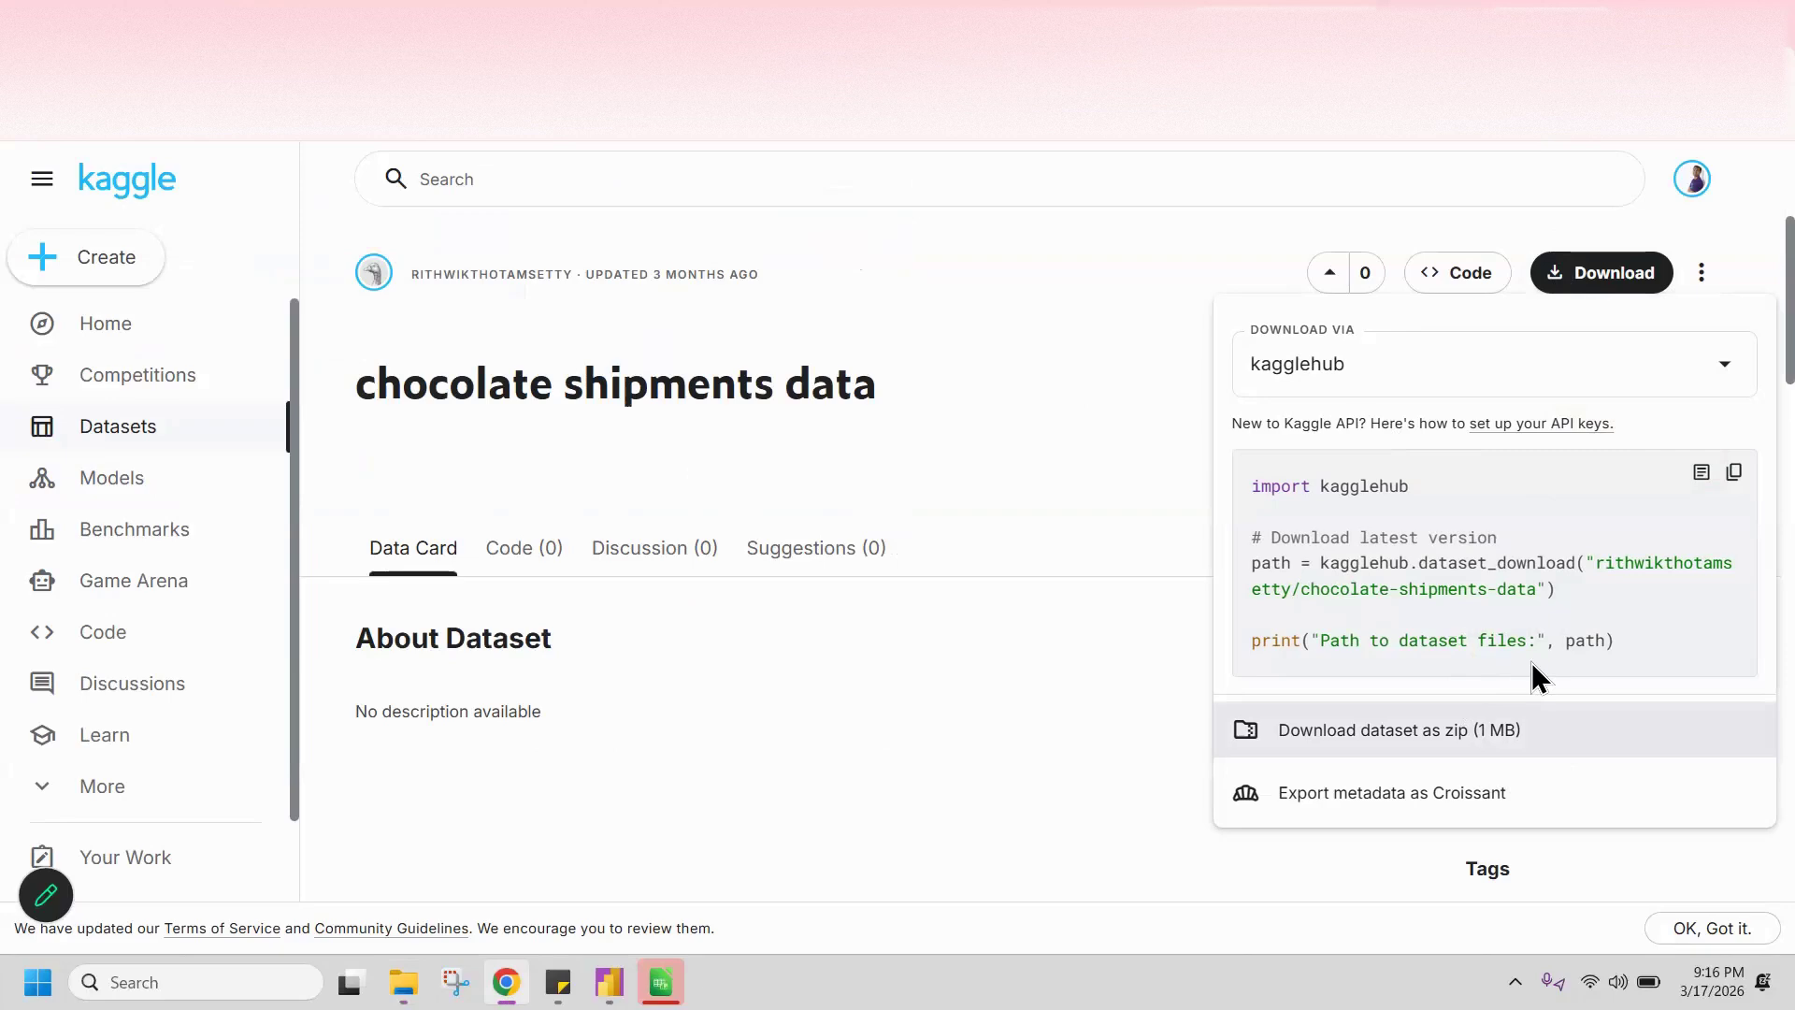
pyautogui.click(1445, 739)
pyautogui.click(1051, 576)
pyautogui.scroll(-6, 1055, 589)
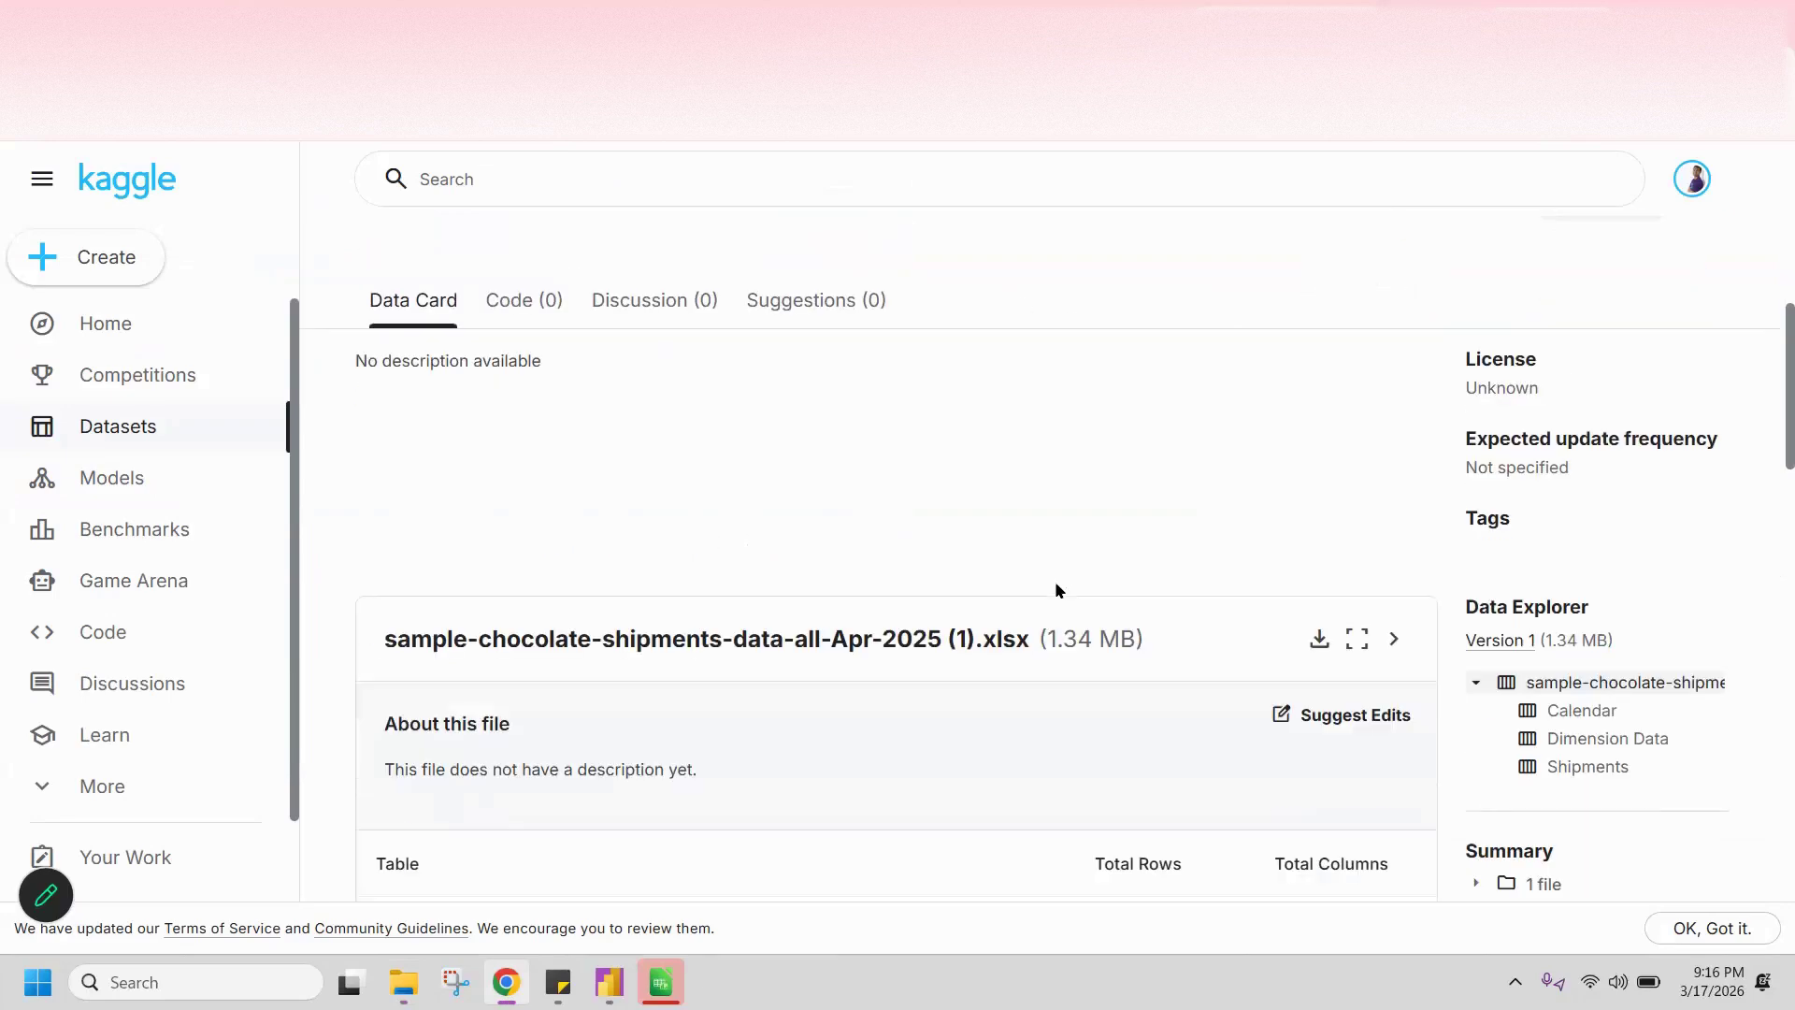
pyautogui.scroll(2, 1243, 433)
pyautogui.click(1315, 525)
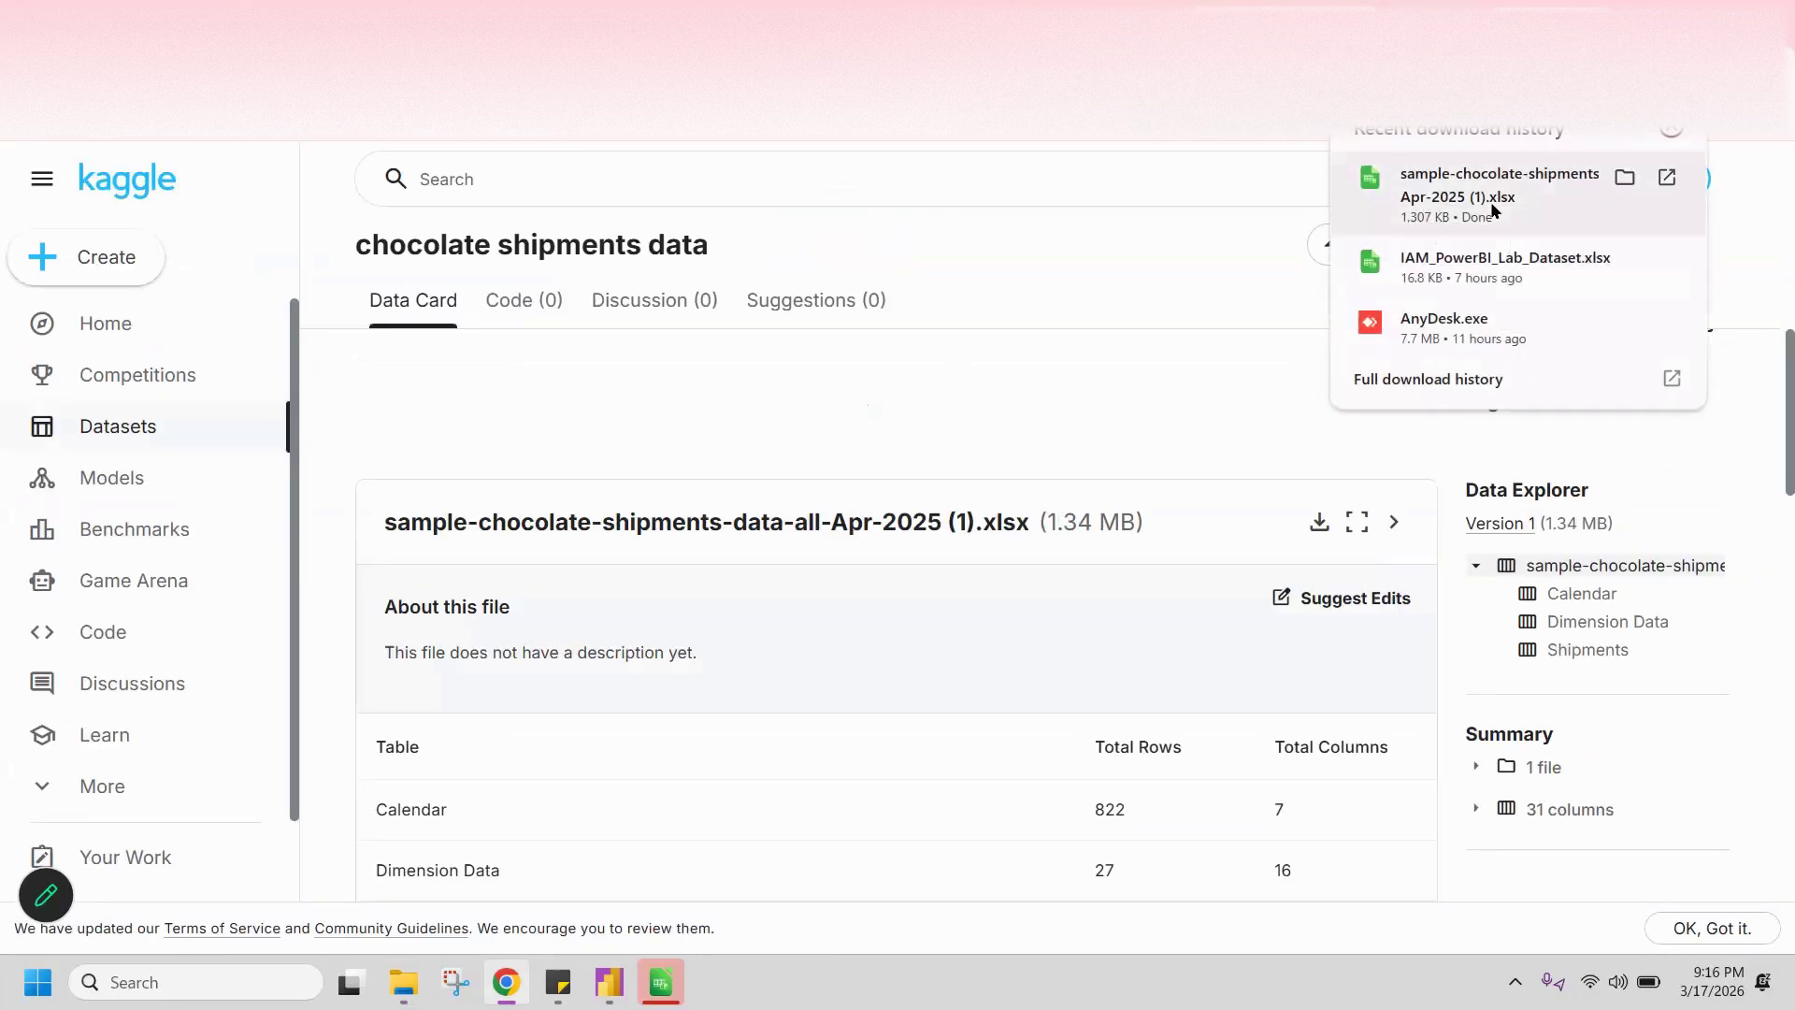
pyautogui.click(1494, 207)
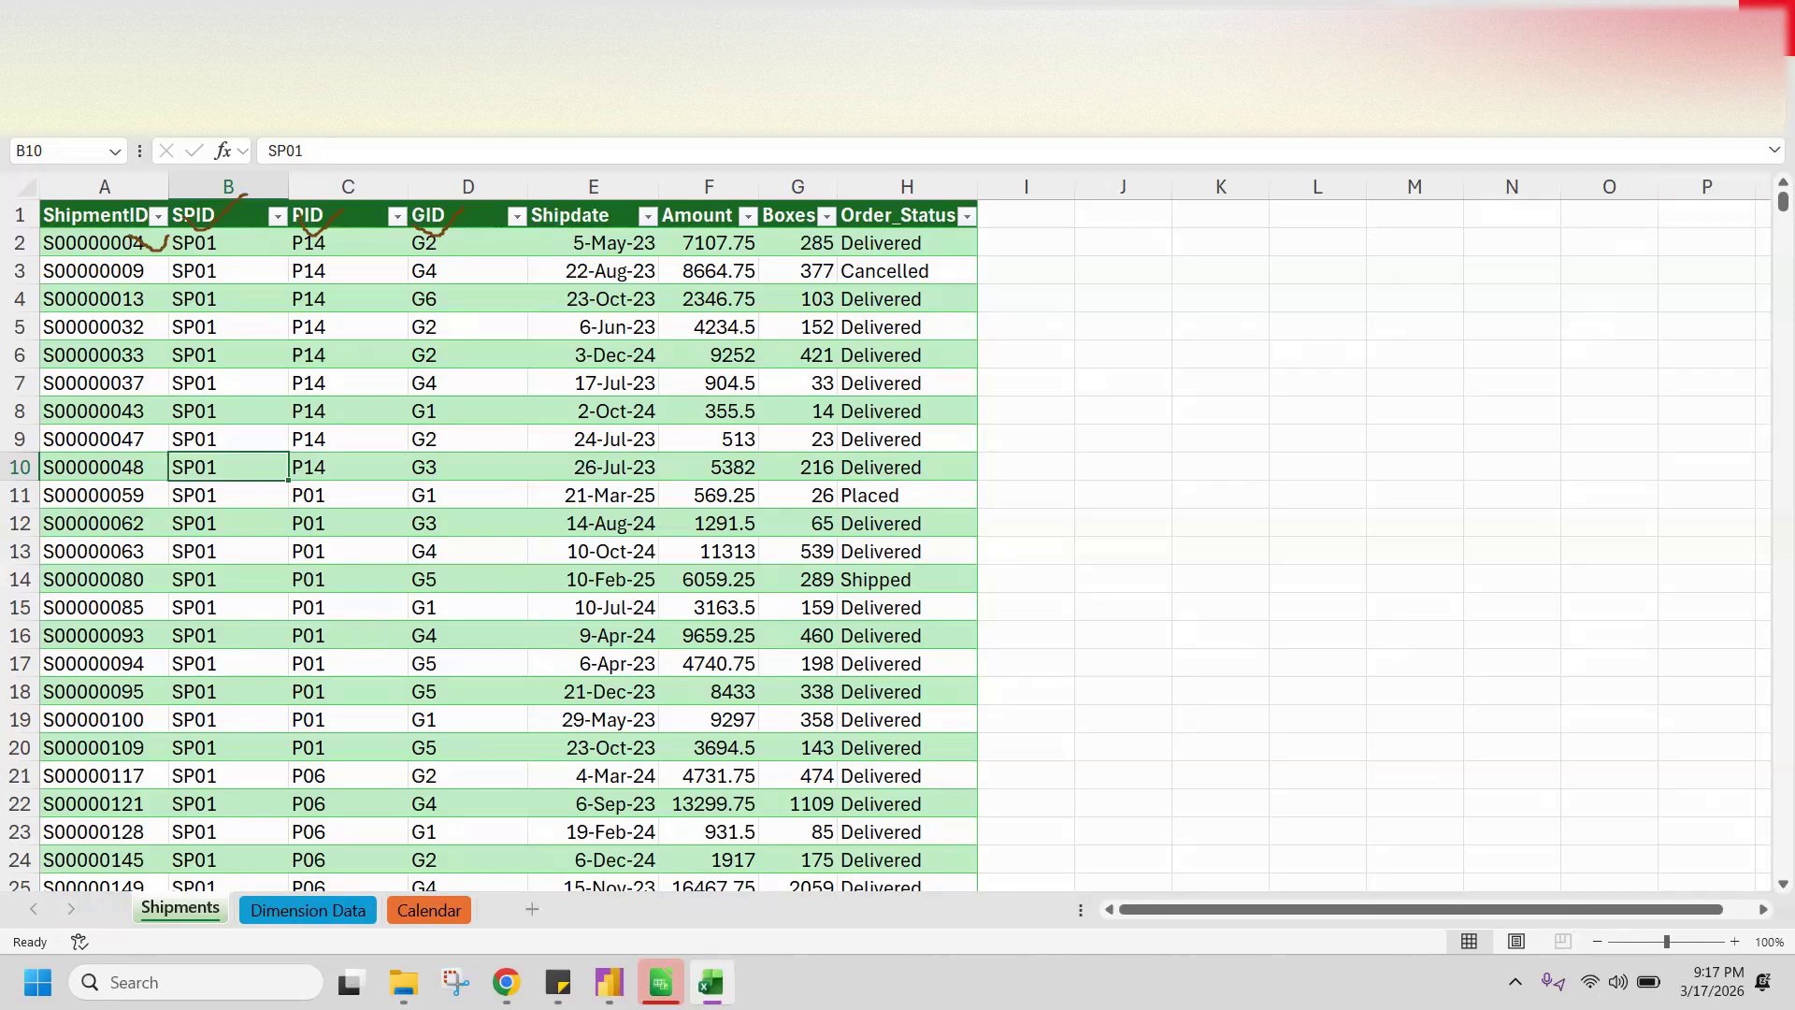
# Step: Replace the chocolate workbook with IAM_PowerBI_Lab_Dataset.xlsx from the recent downloads, review its data, and close it
pyautogui.click(1767, 24)
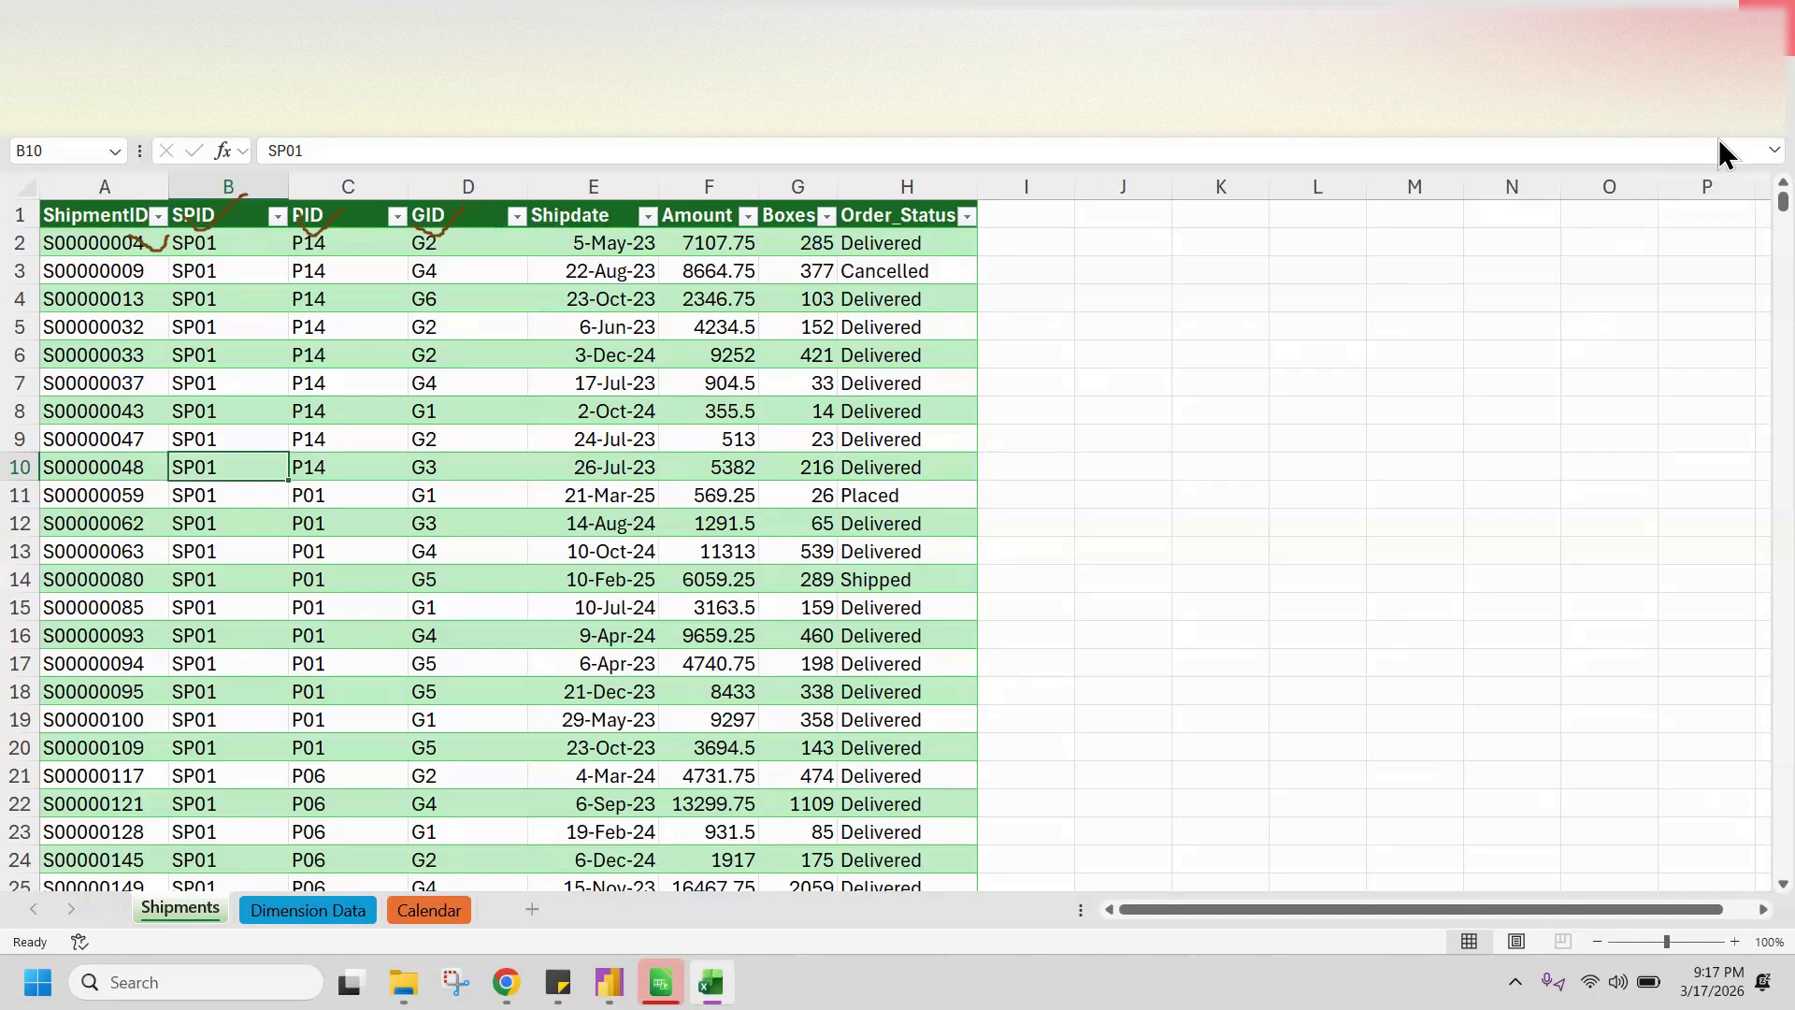
pyautogui.click(1686, 72)
pyautogui.click(1455, 279)
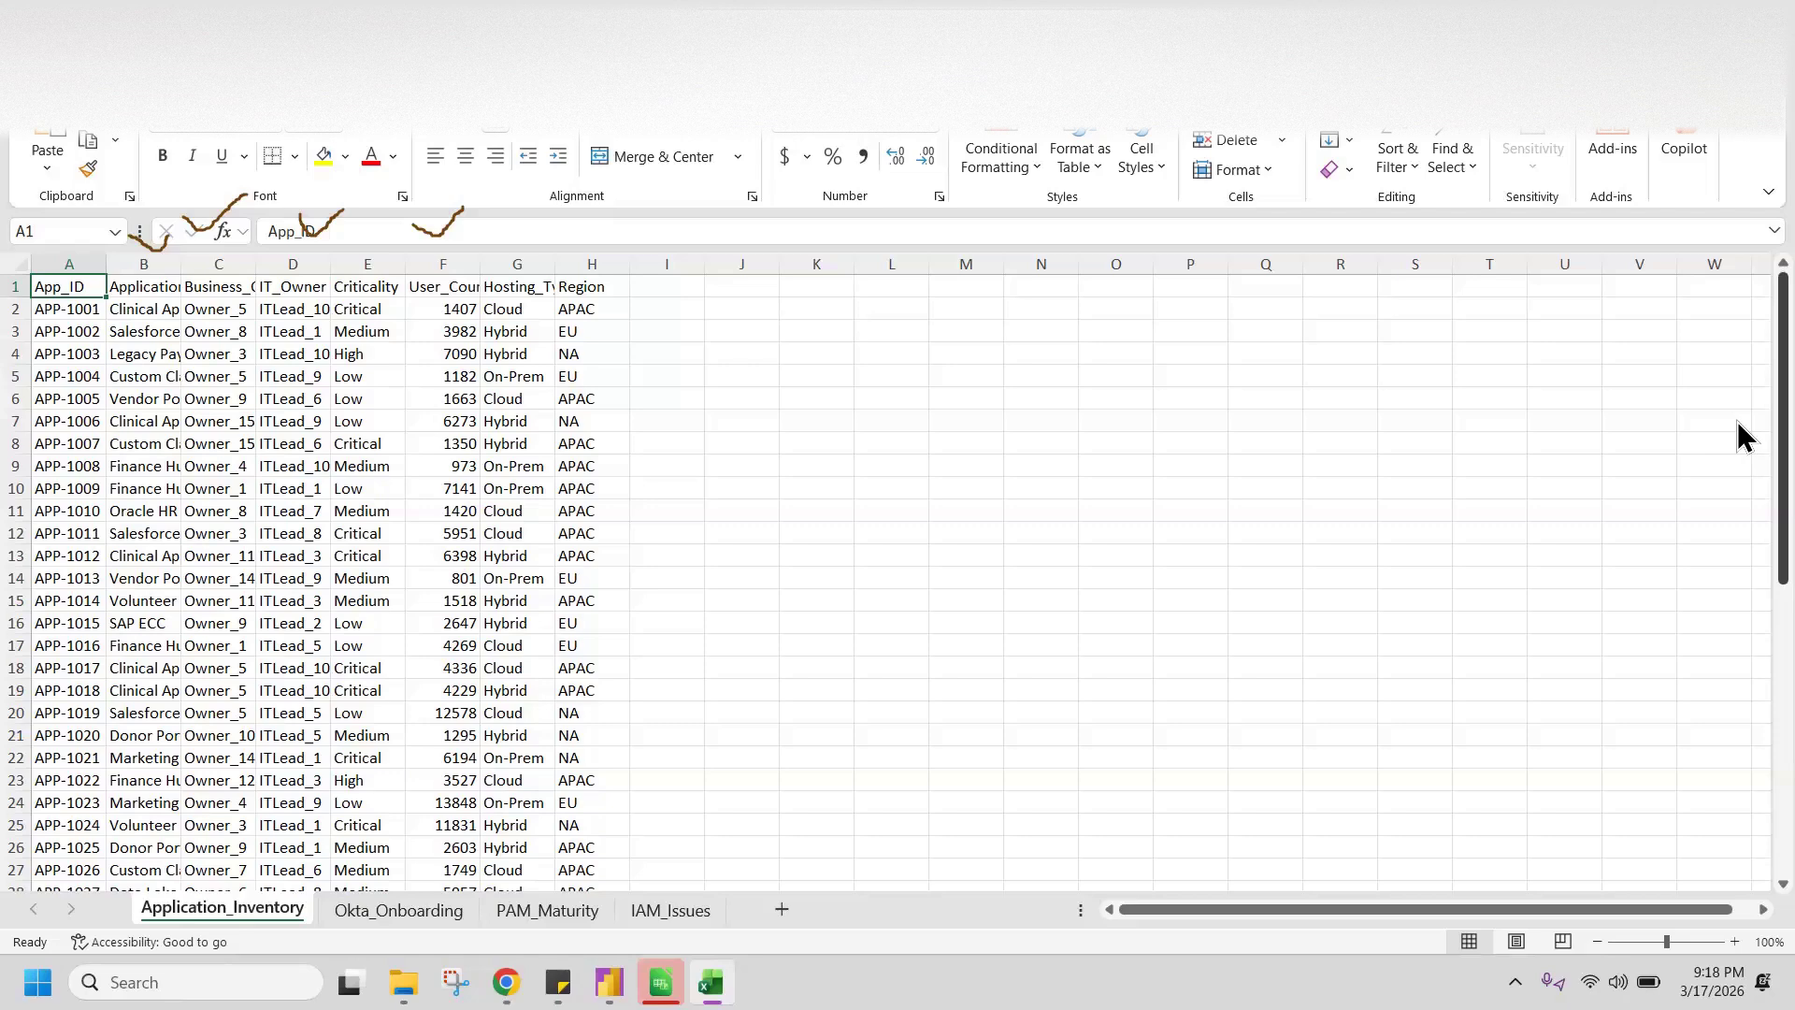
pyautogui.click(1662, 17)
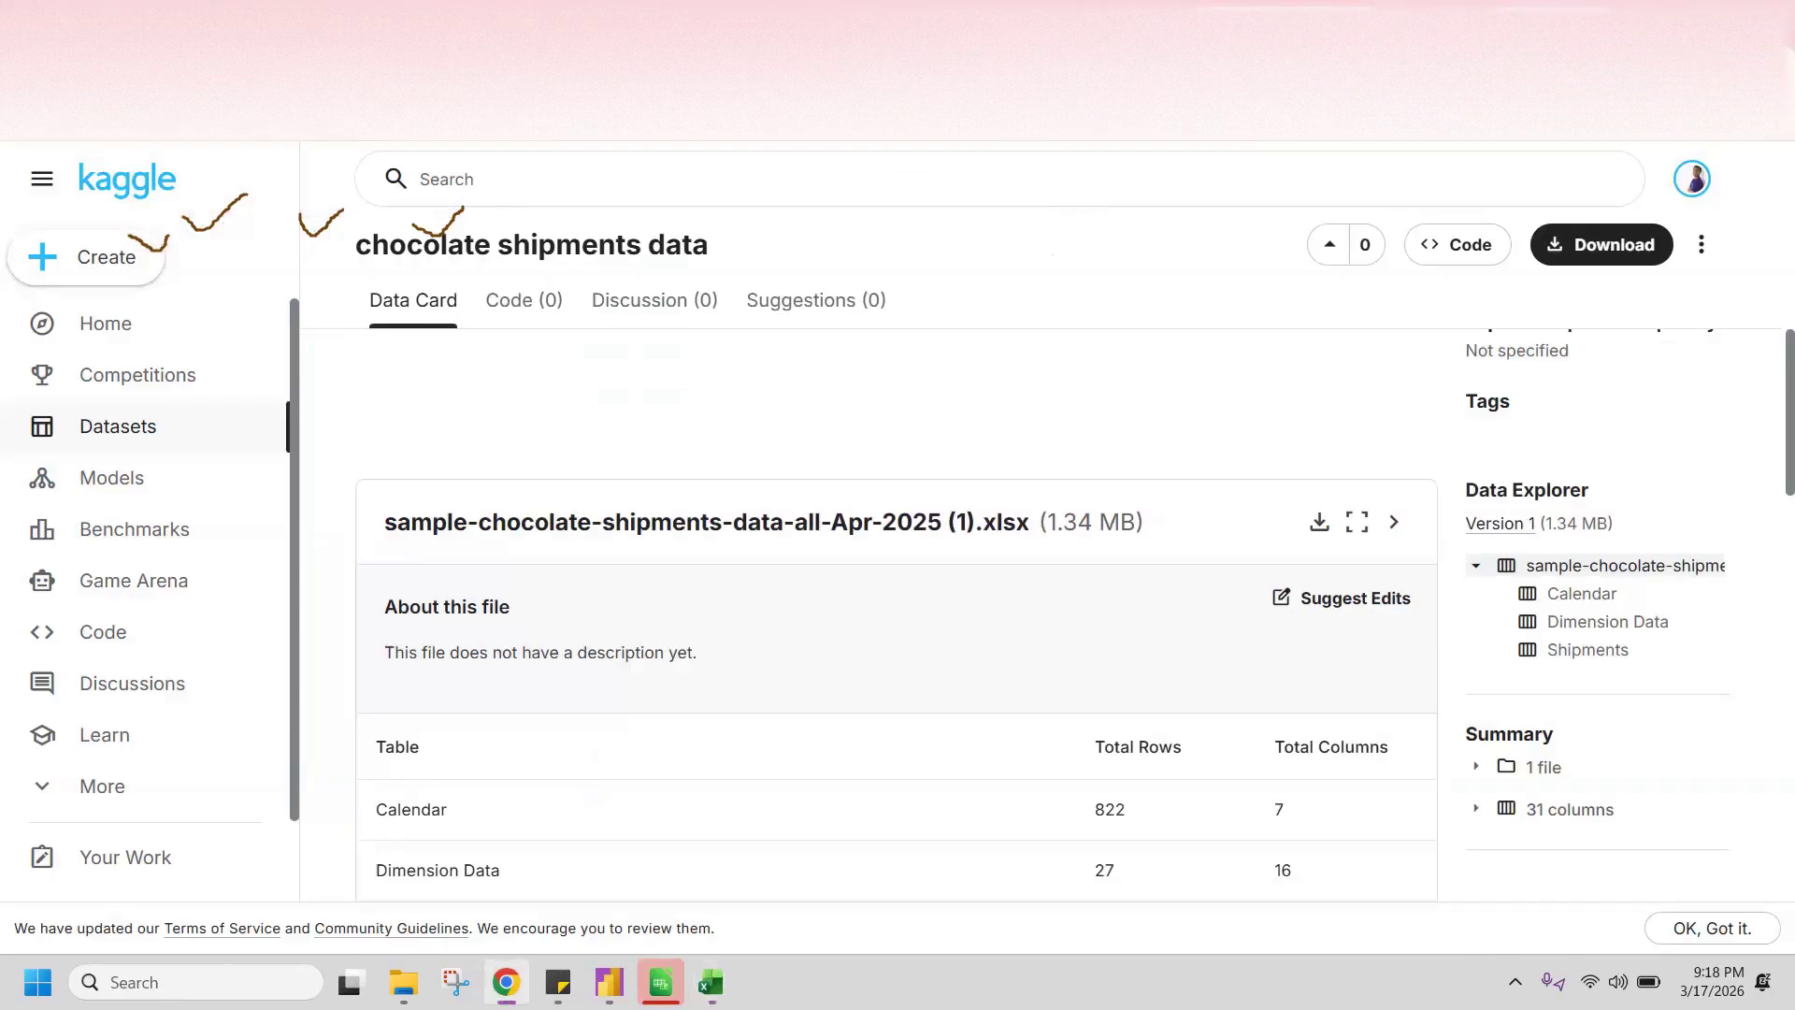
pyautogui.click(710, 982)
pyautogui.click(1770, 17)
# Step: Switch to Power BI Desktop, remove the living room.jpg canvas background image, and set the background color to white
pyautogui.click(609, 982)
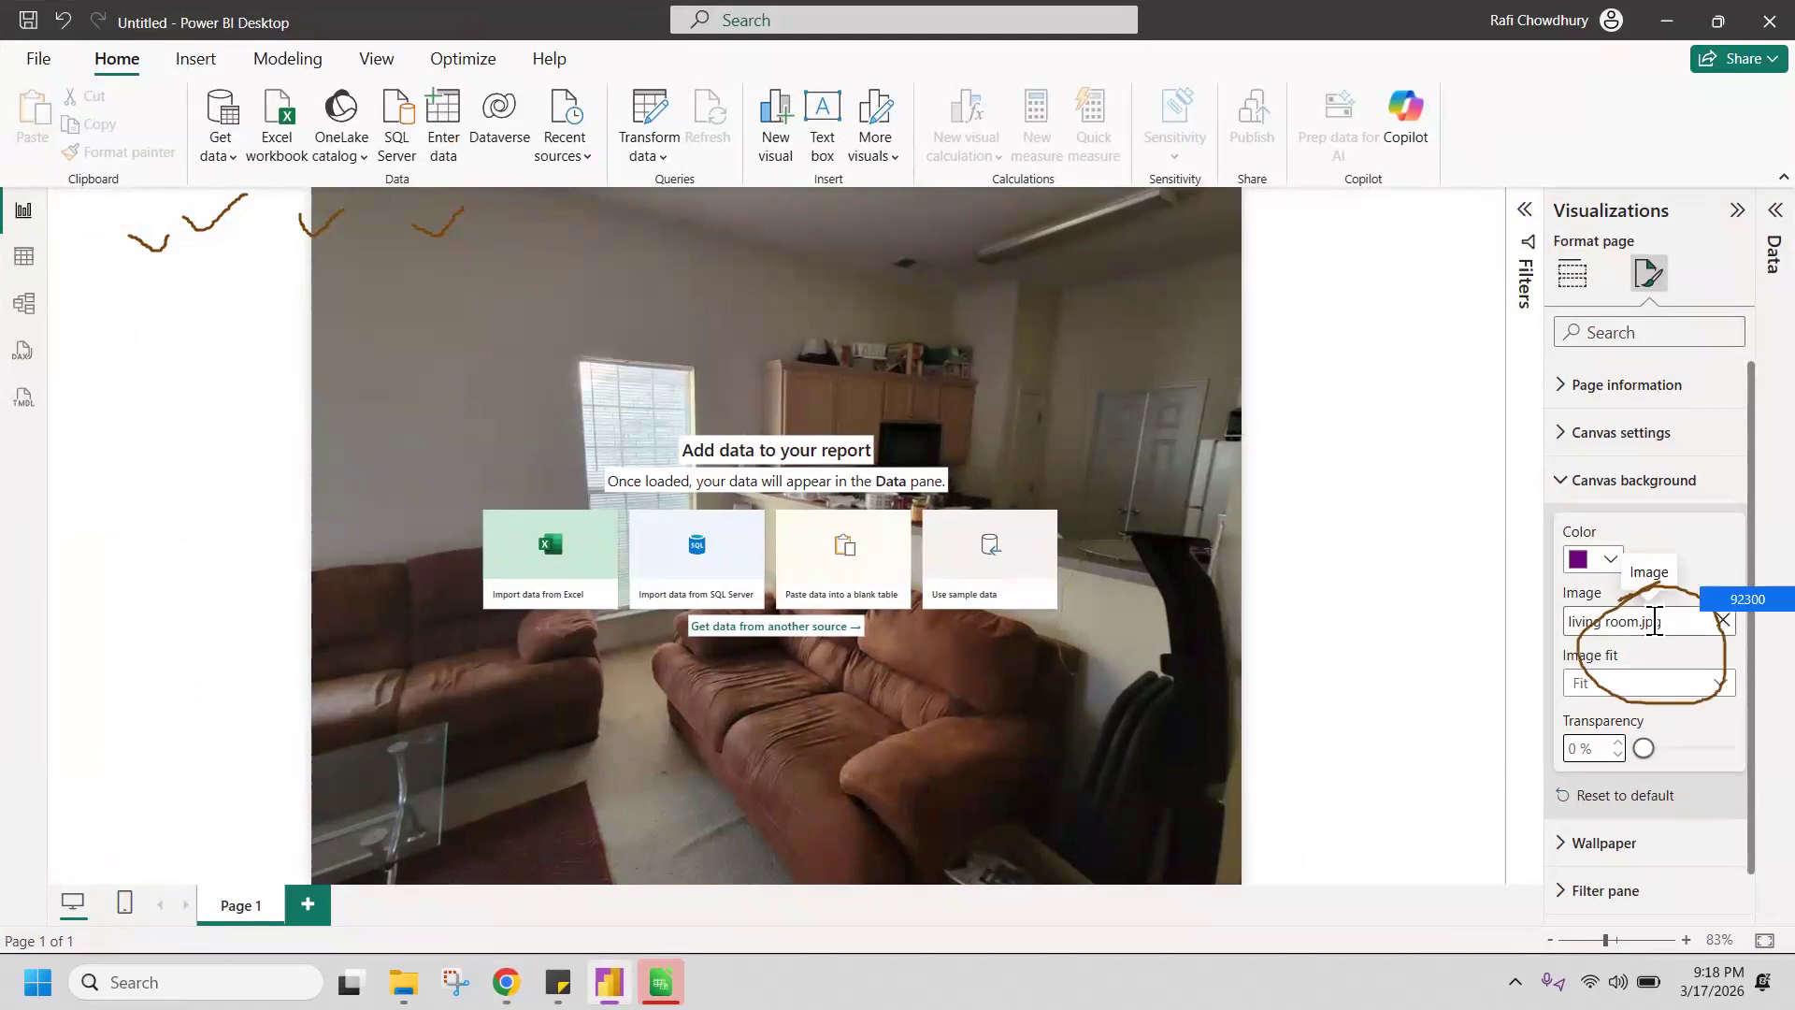
pyautogui.click(1724, 621)
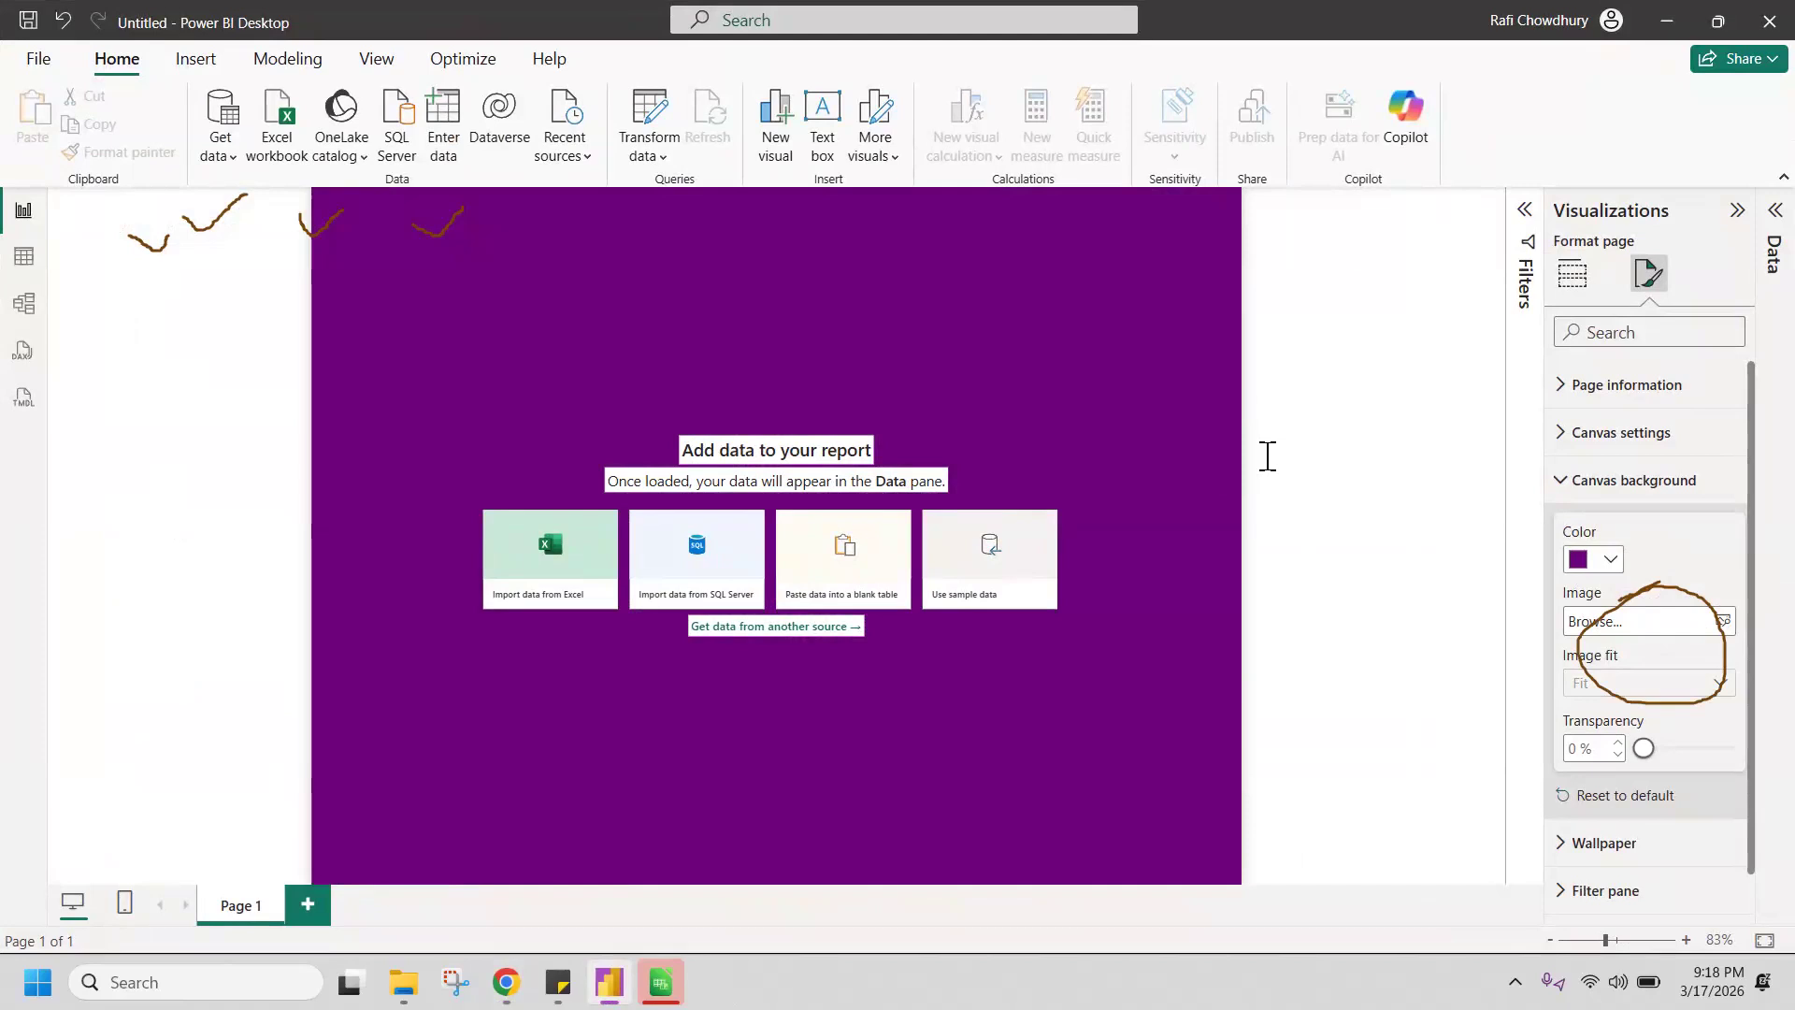
pyautogui.click(1610, 559)
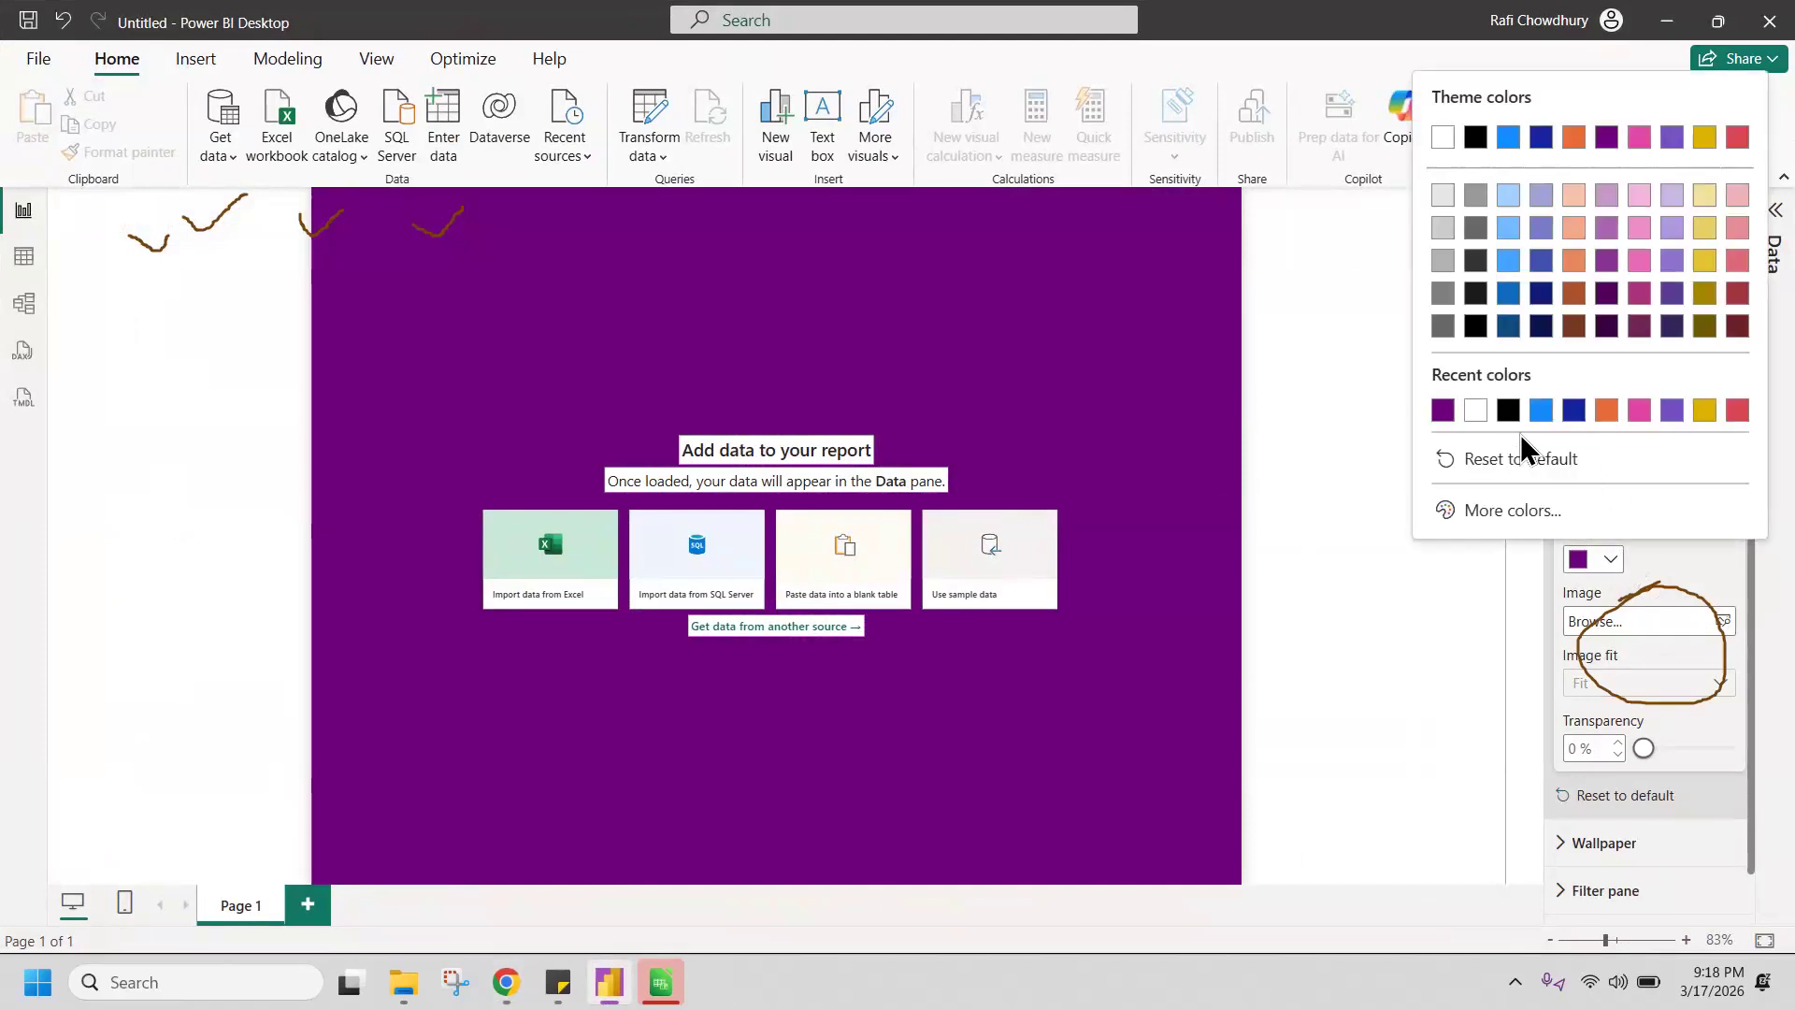
pyautogui.click(1476, 411)
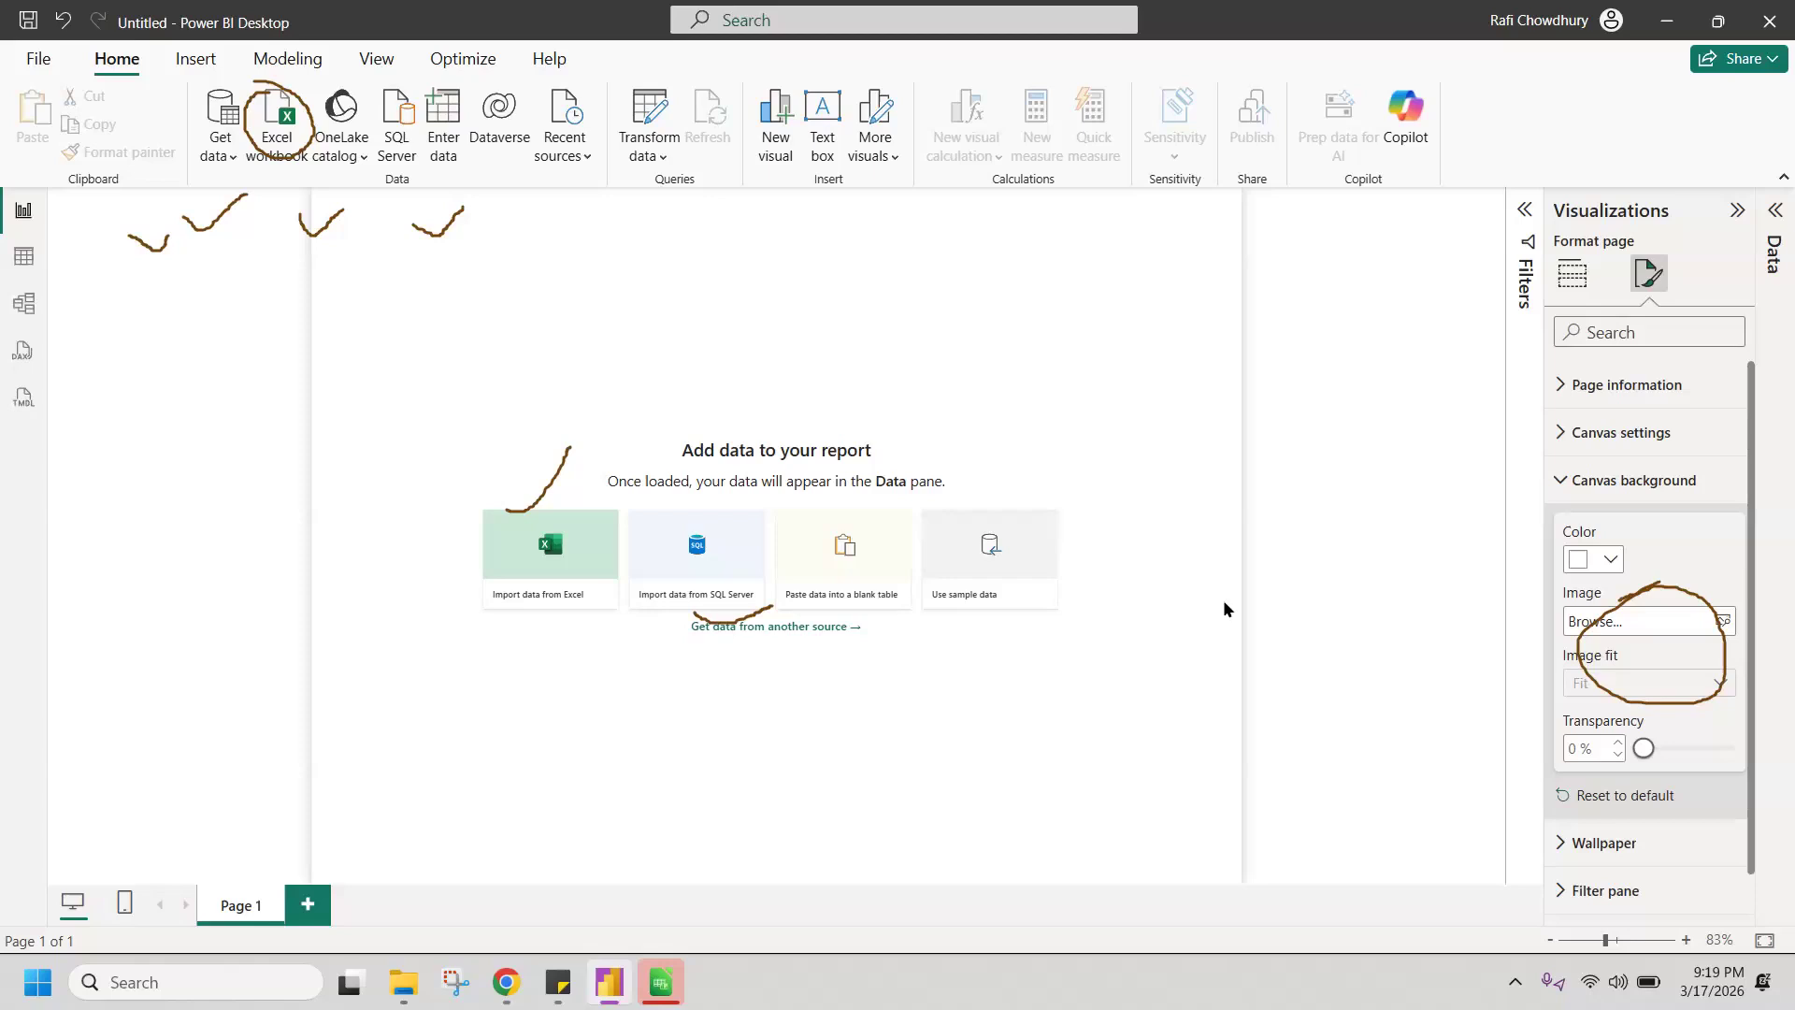
pyautogui.click(1651, 621)
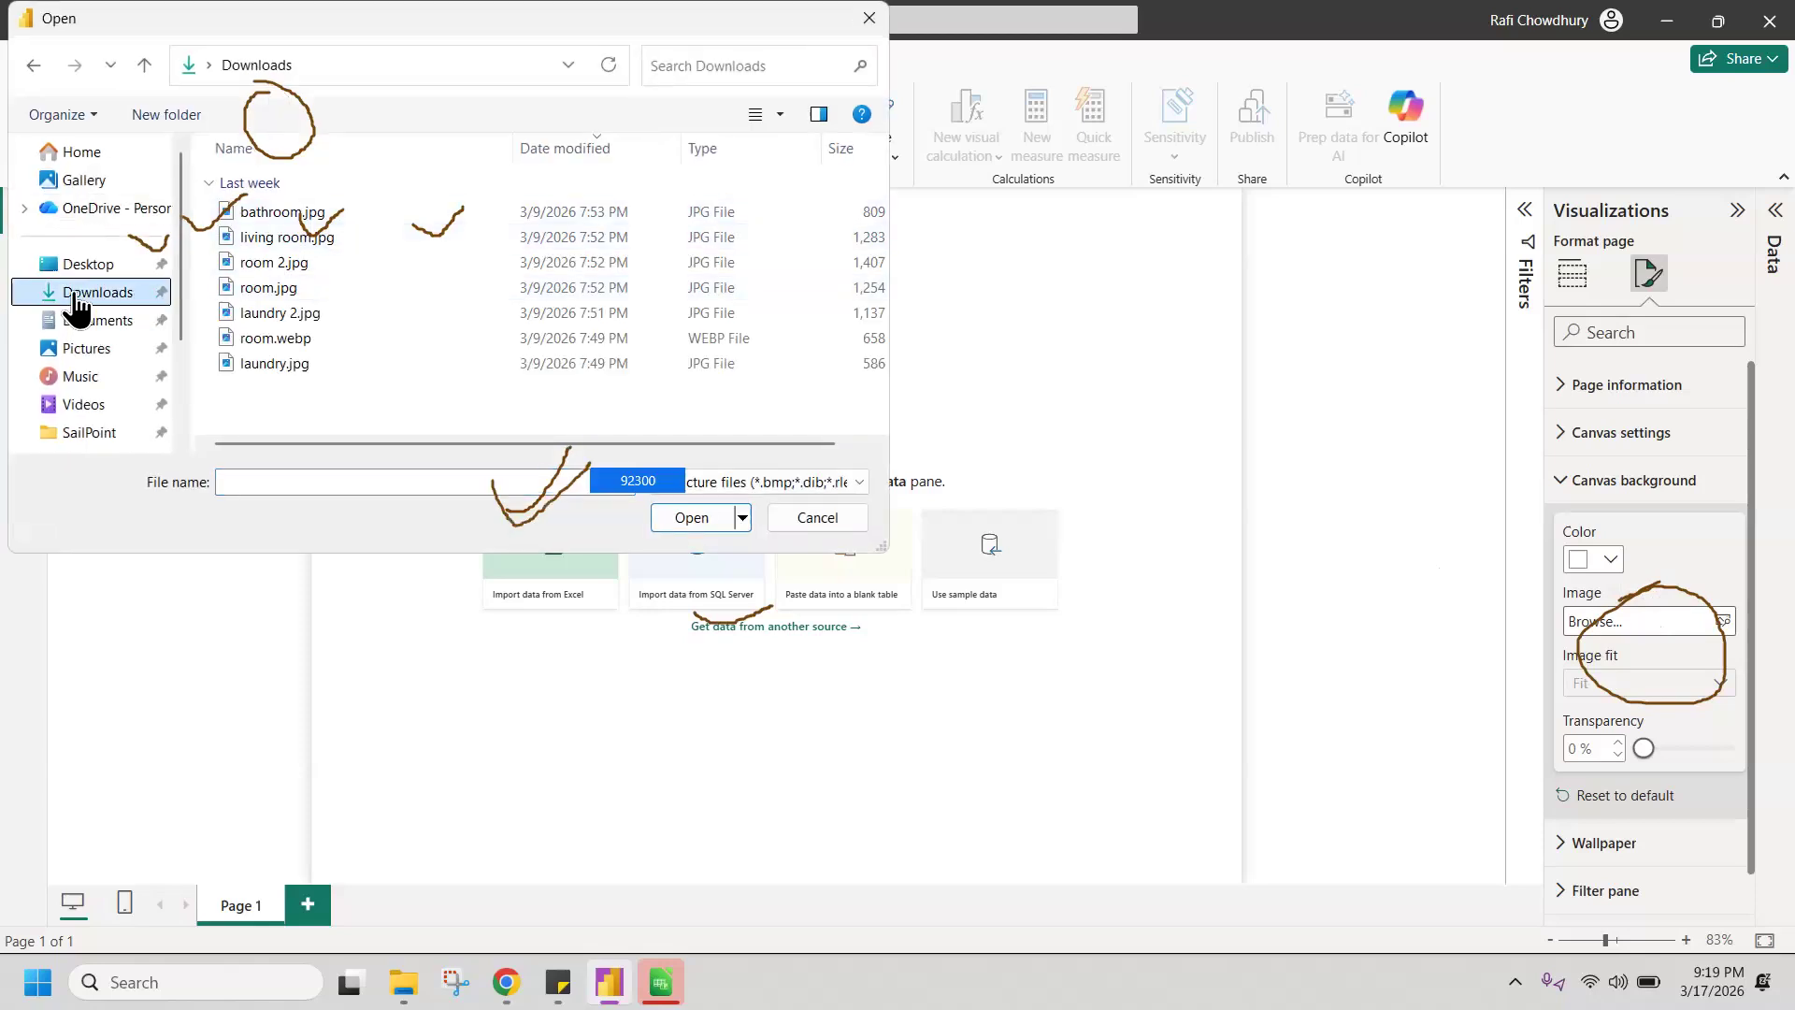
pyautogui.hscroll(1, 341, 312)
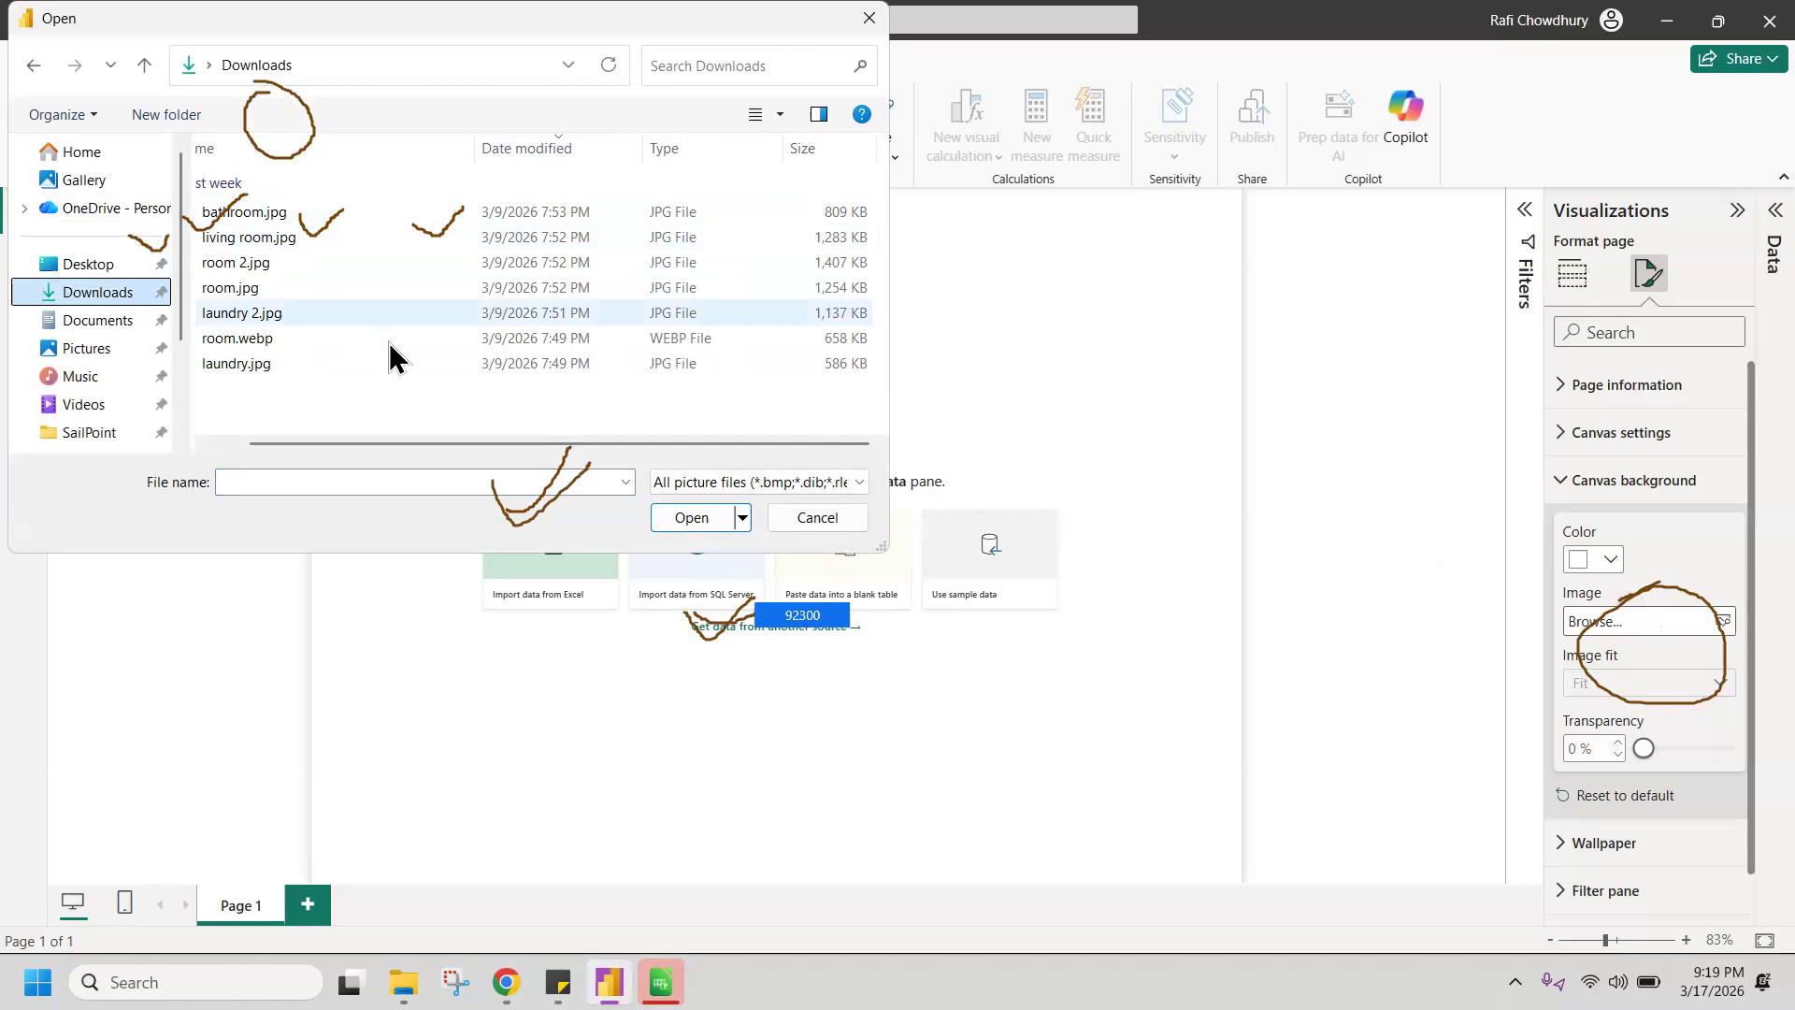
pyautogui.hscroll(-1, 393, 360)
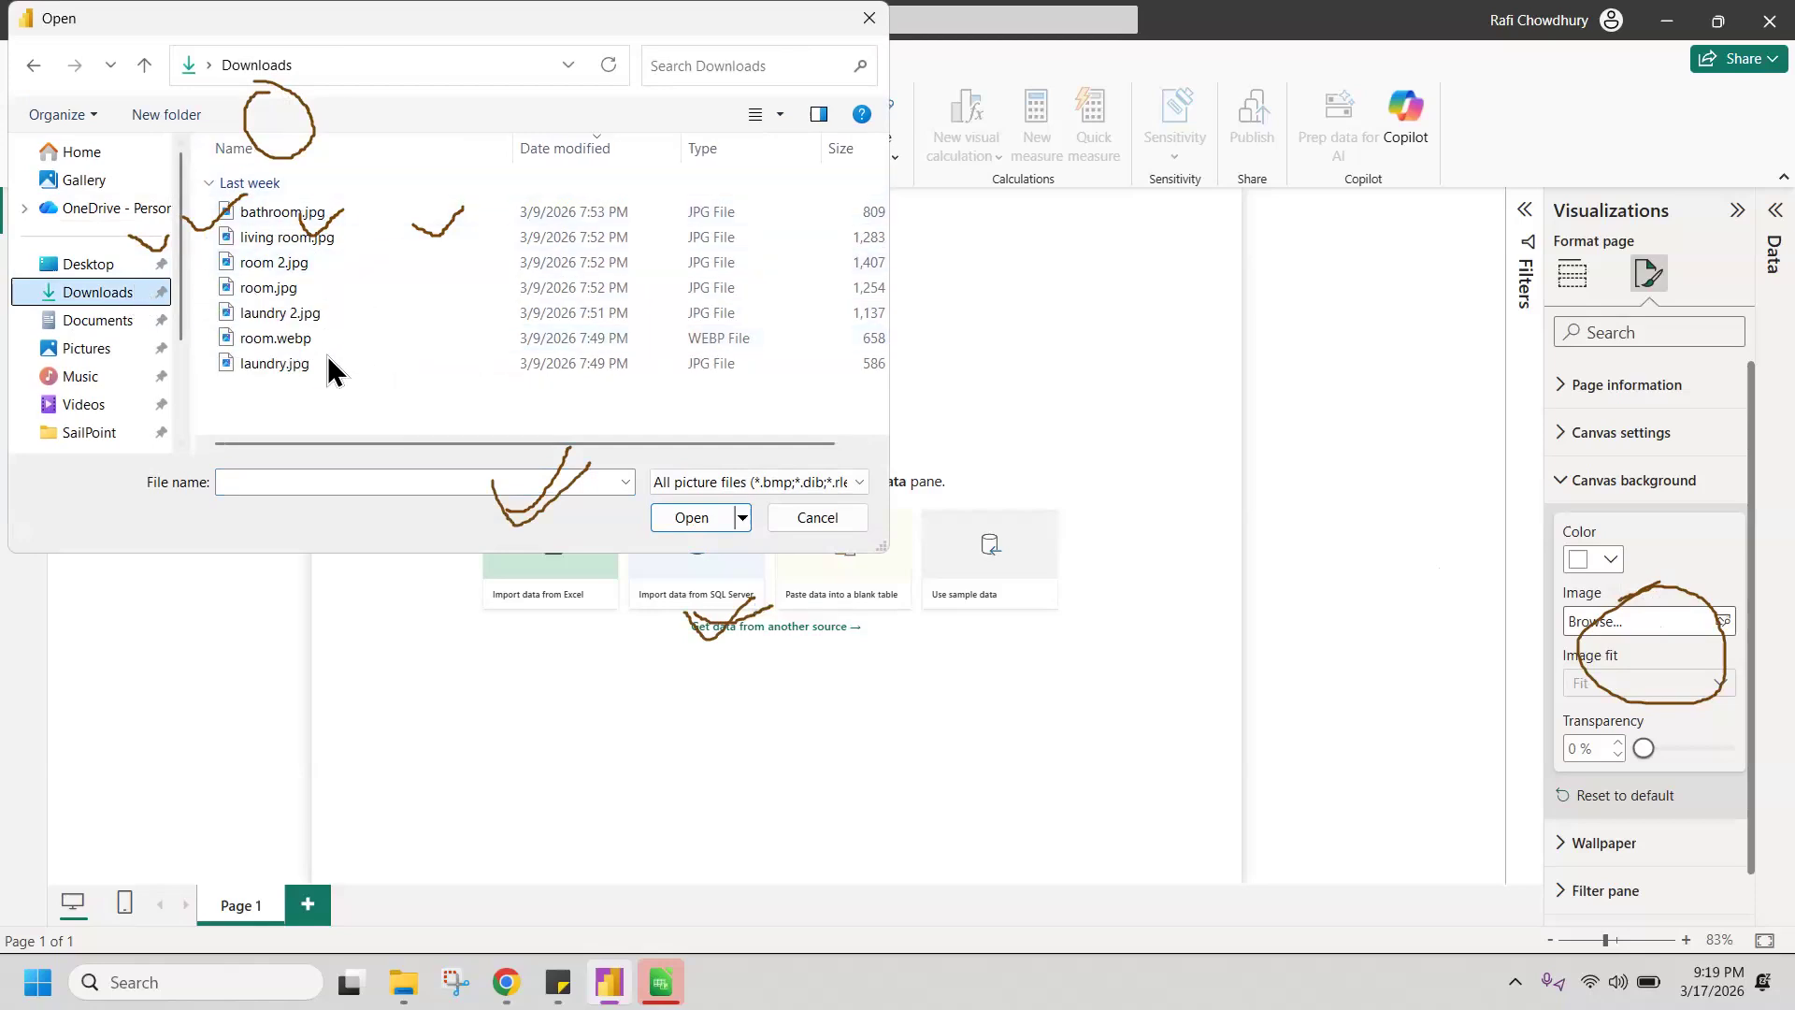
pyautogui.hscroll(1, 417, 447)
pyautogui.hscroll(-1, 439, 393)
pyautogui.moveTo(488, 445); pyautogui.dragTo(303, 253)
pyautogui.click(814, 518)
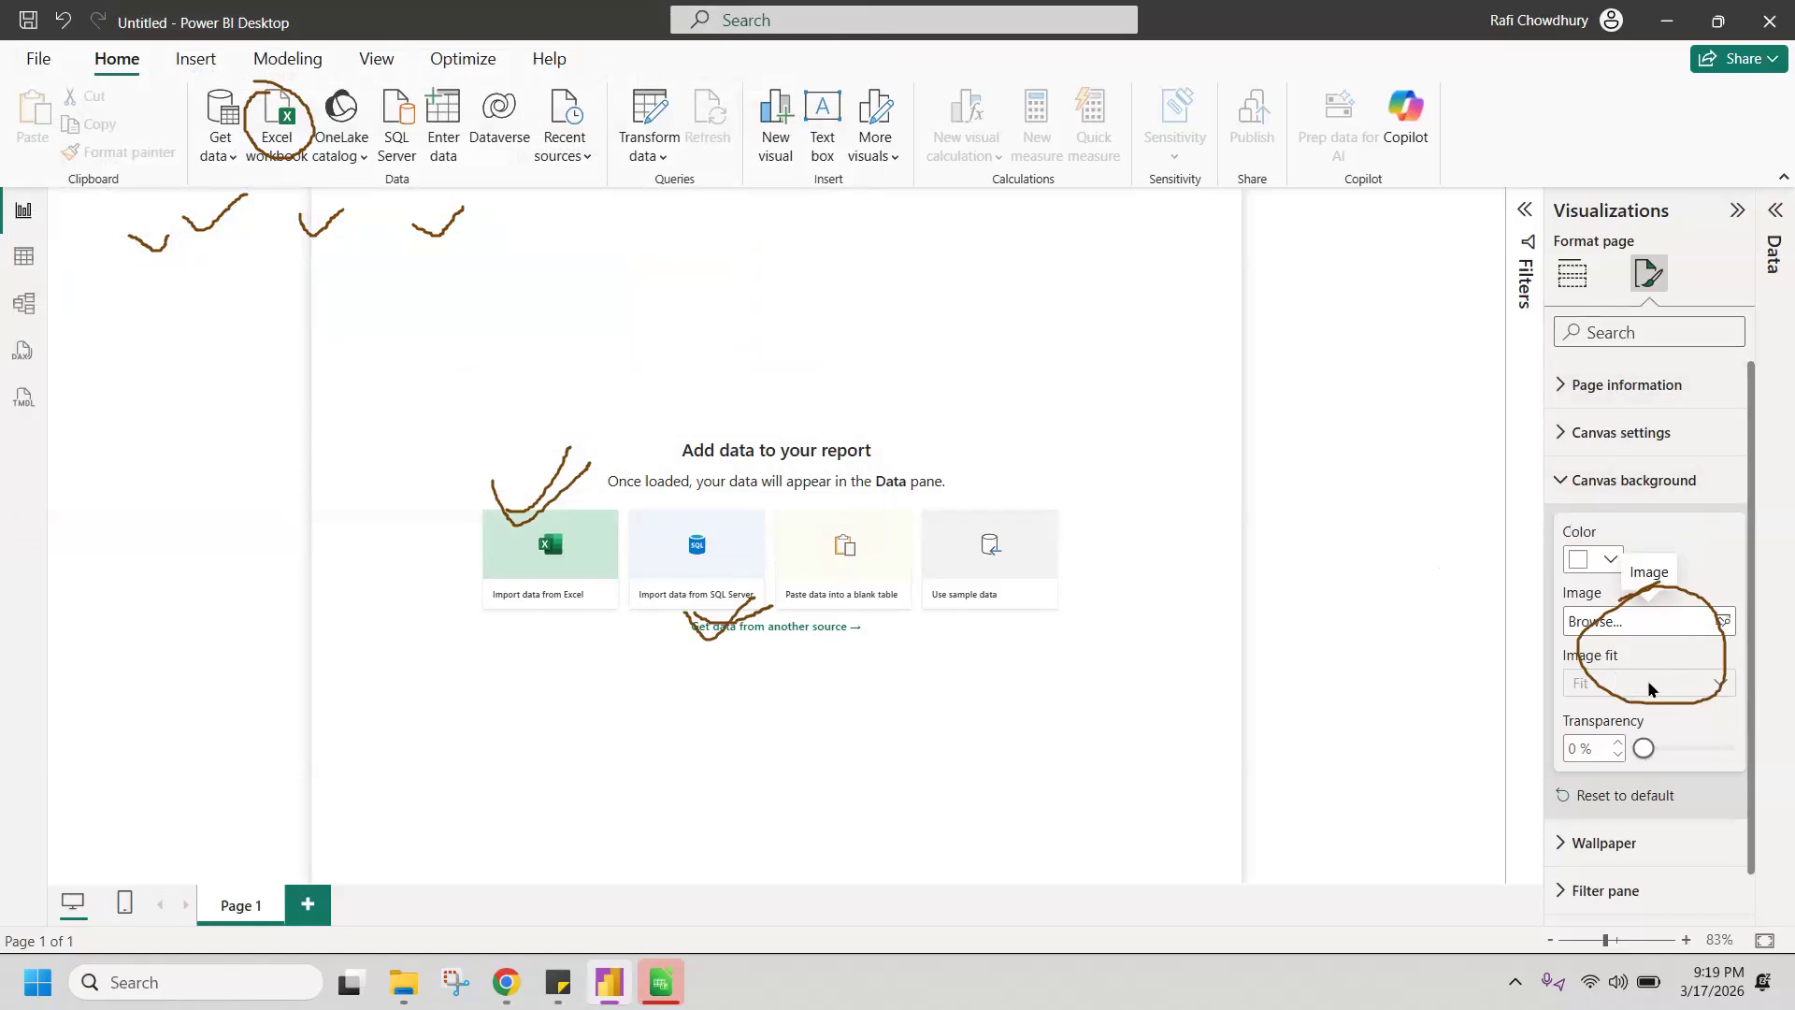
# Step: Import IAM_PowerBI_Lab_Dataset.xlsx from the Downloads folder as an Excel source and preview its Application_Inventory table
pyautogui.click(592, 577)
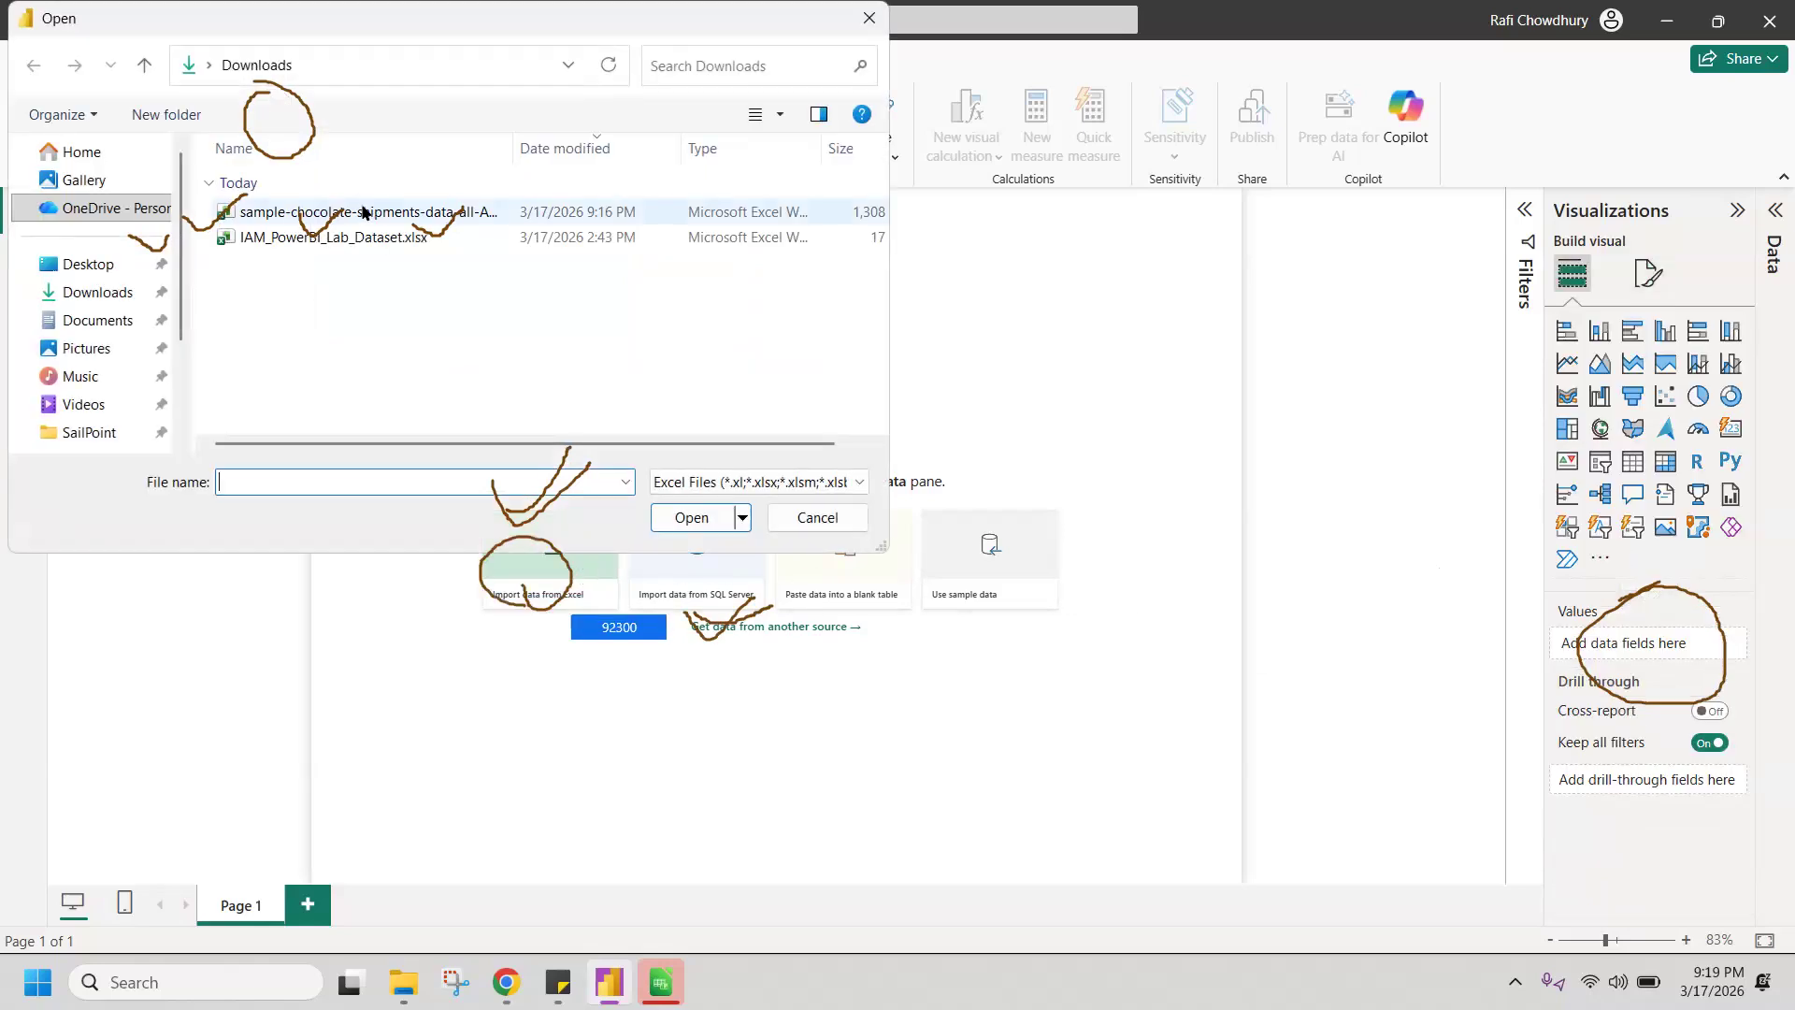
pyautogui.doubleClick(337, 238)
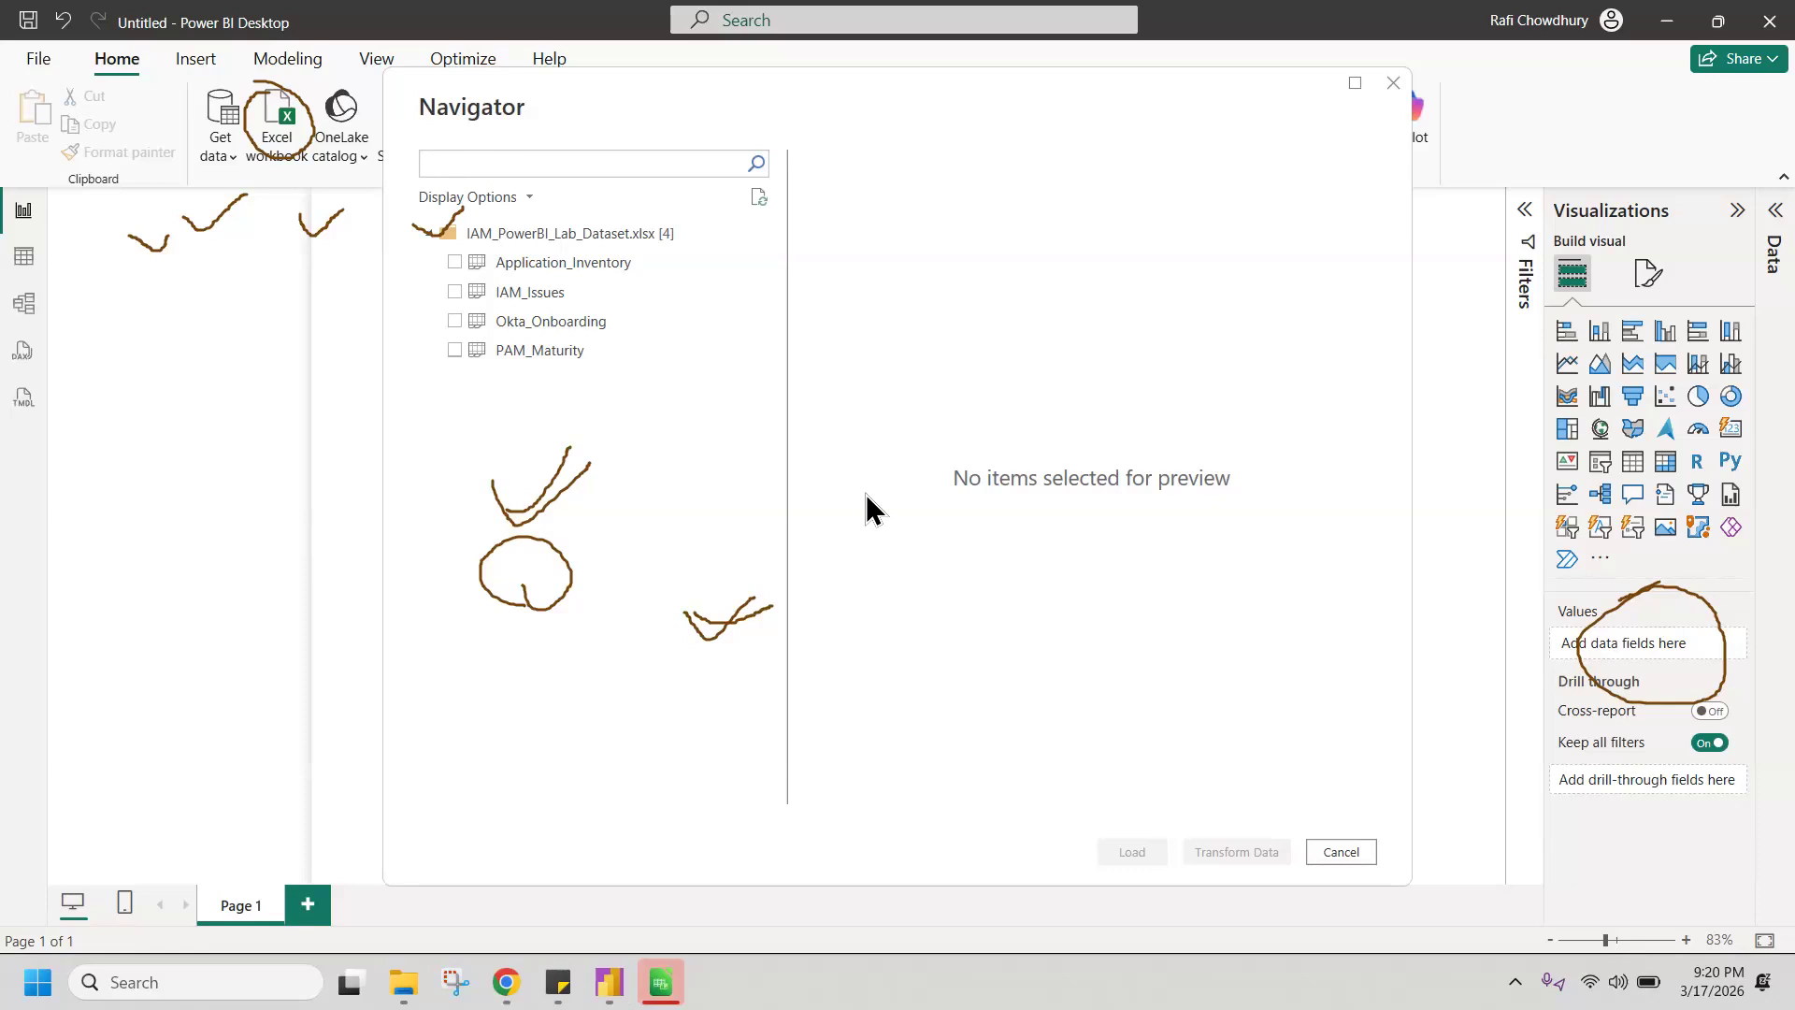
pyautogui.click(455, 239)
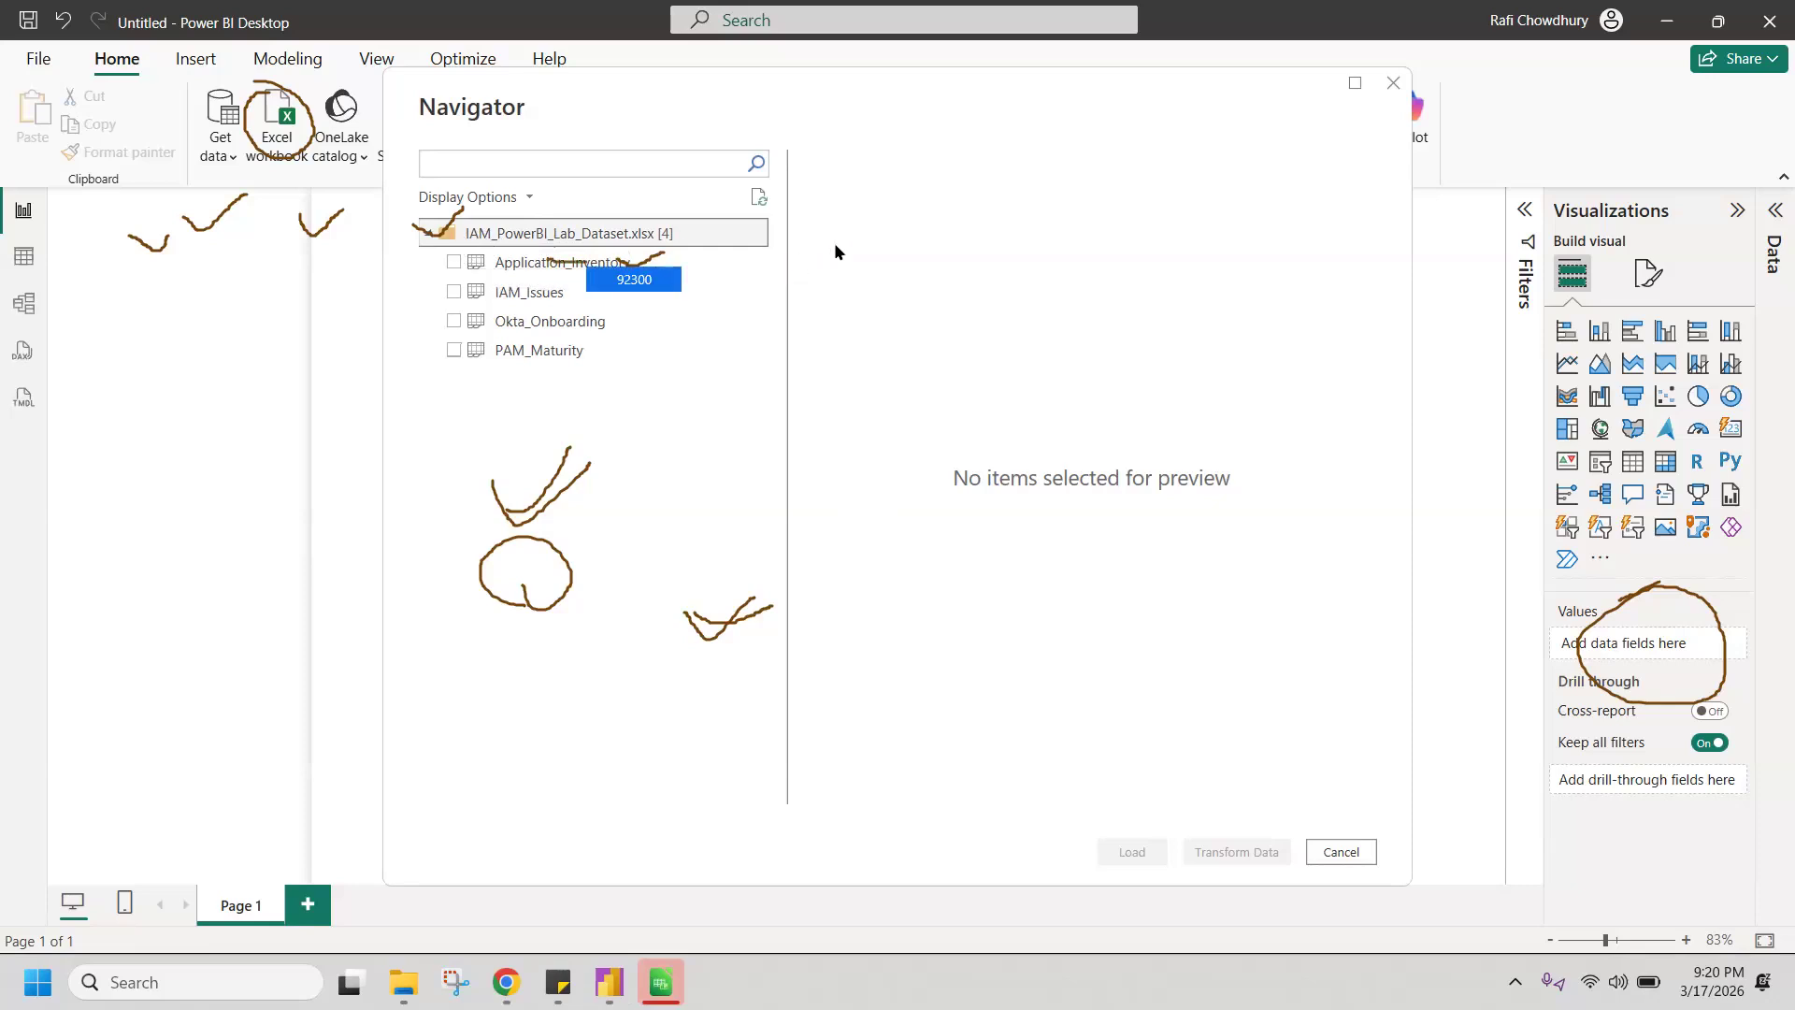
pyautogui.click(570, 271)
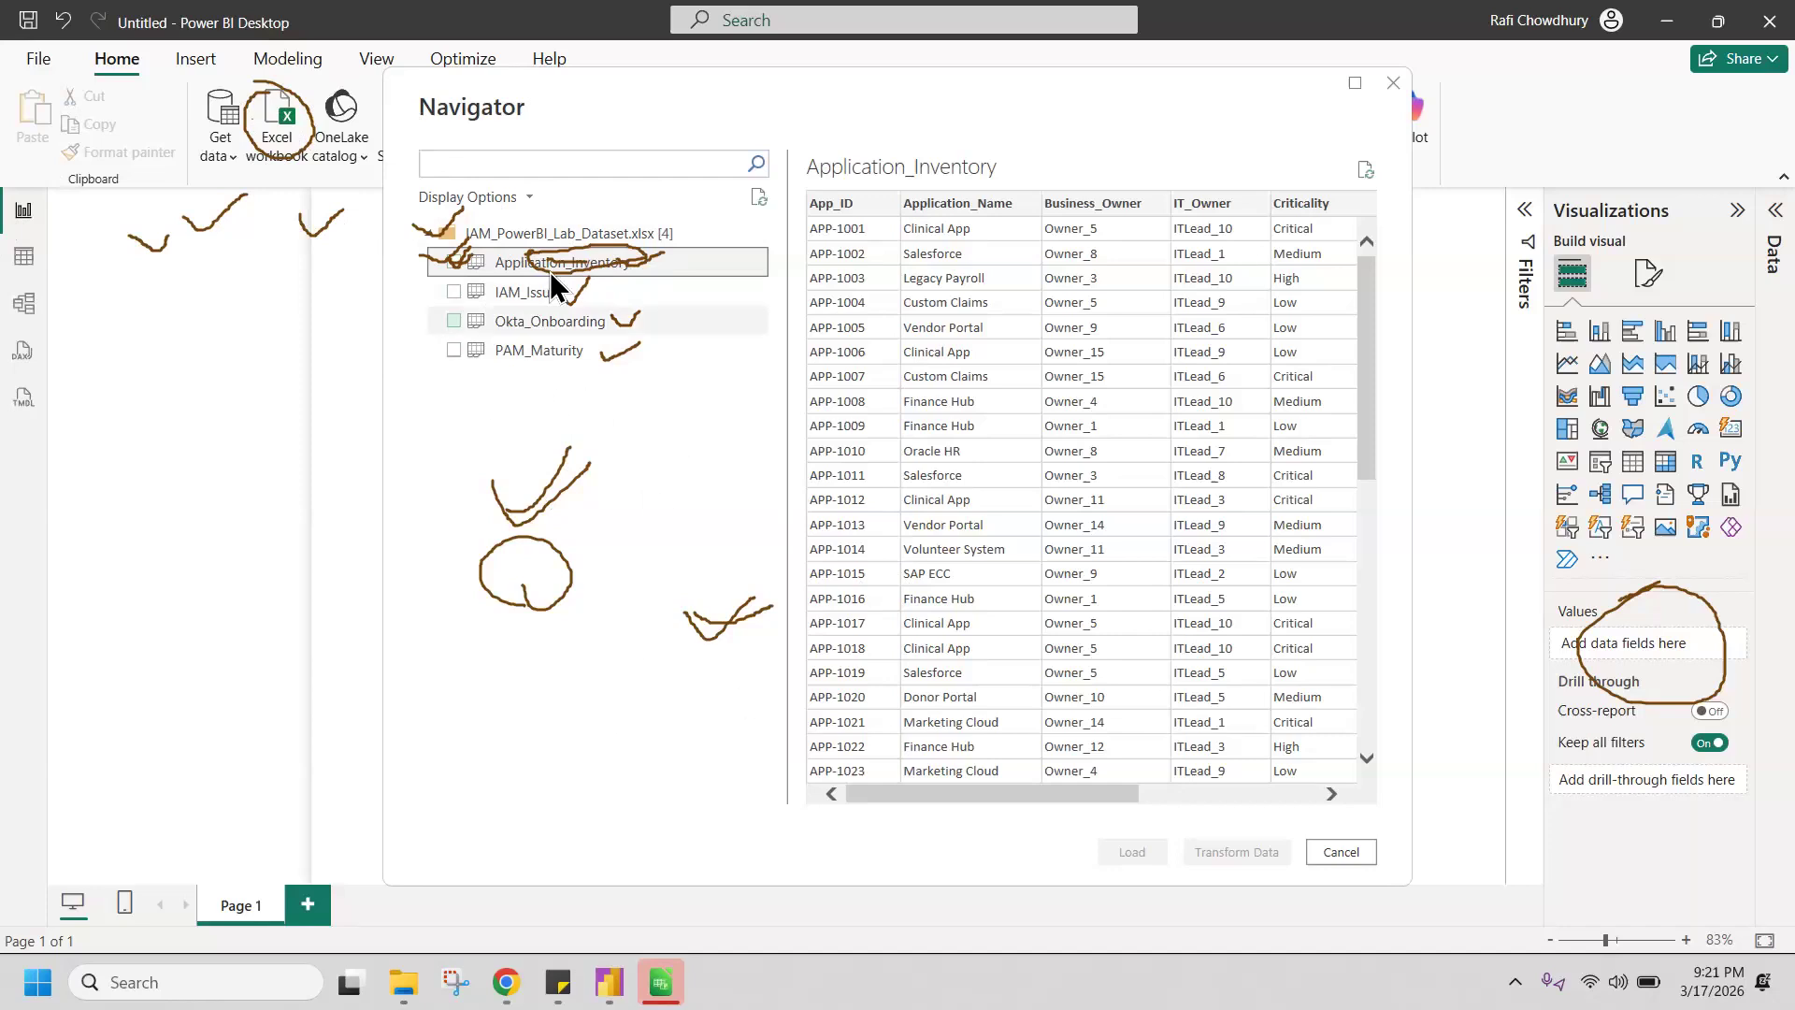
pyautogui.press('Escape')
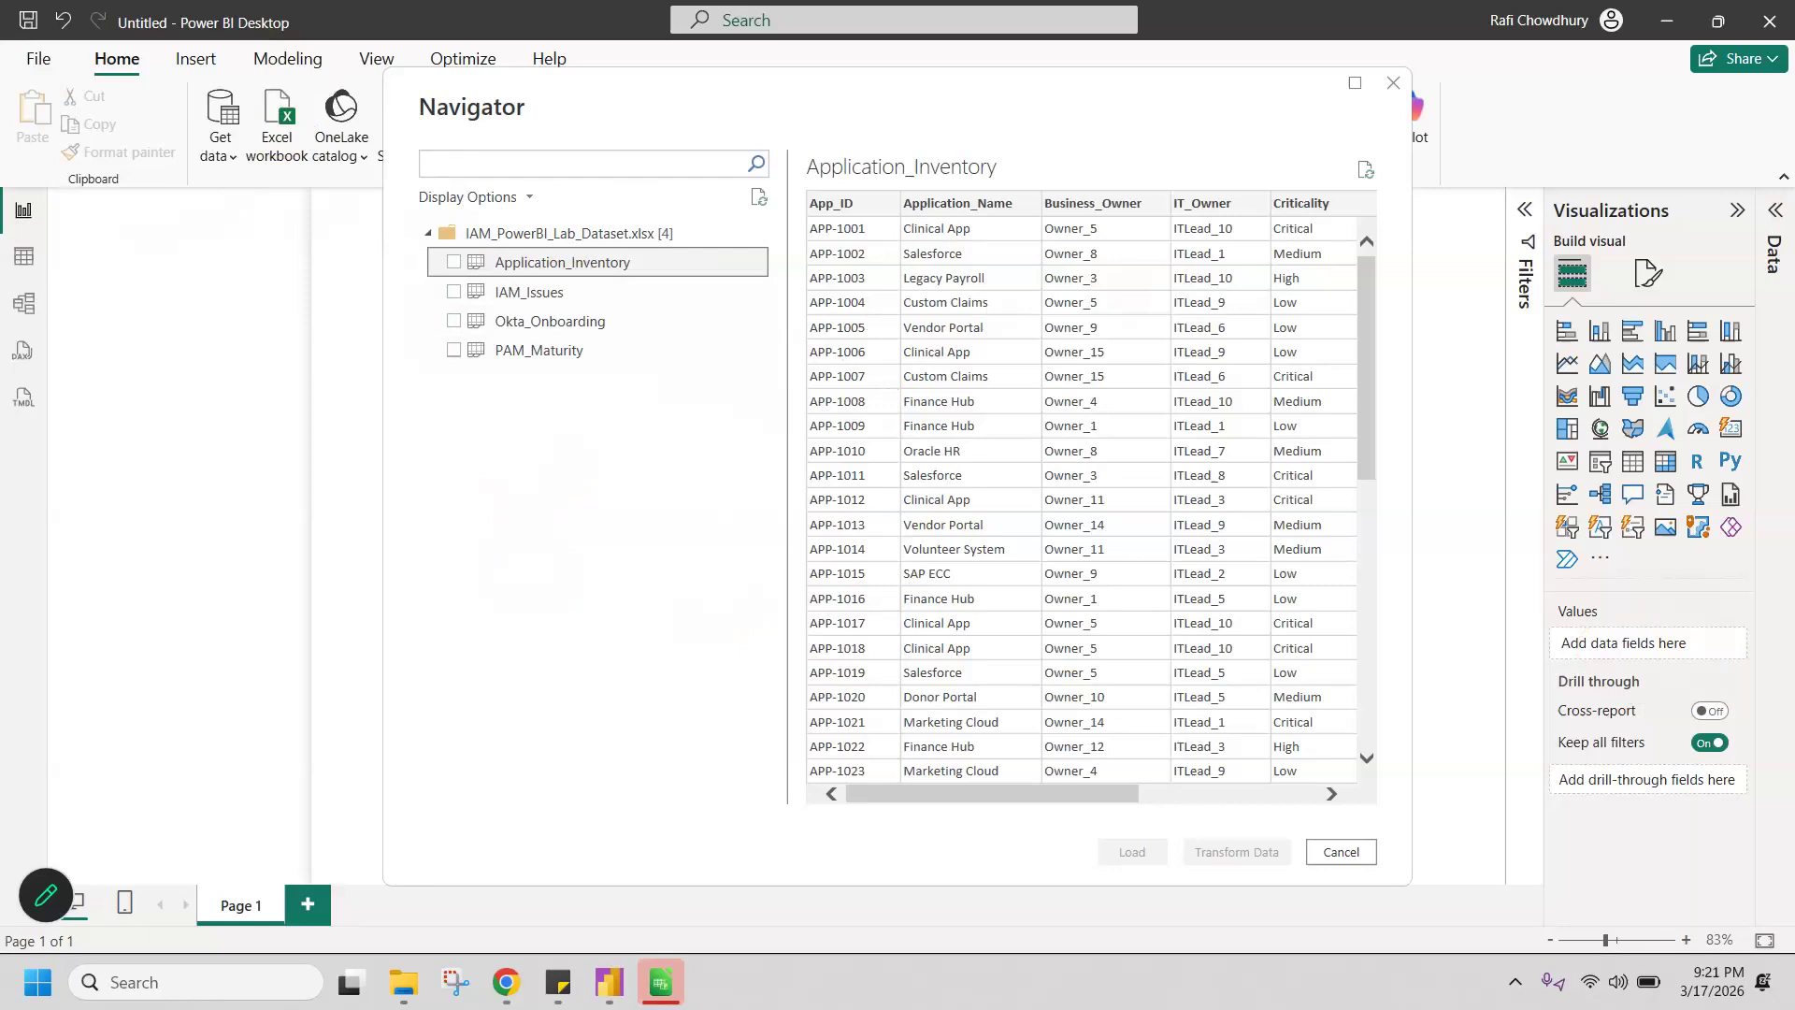
# Step: Select the Application_Inventory, IAM_Issues, Okta_Onboarding and PAM_Maturity tables and open them in Power Query Editor for transformation
pyautogui.click(455, 262)
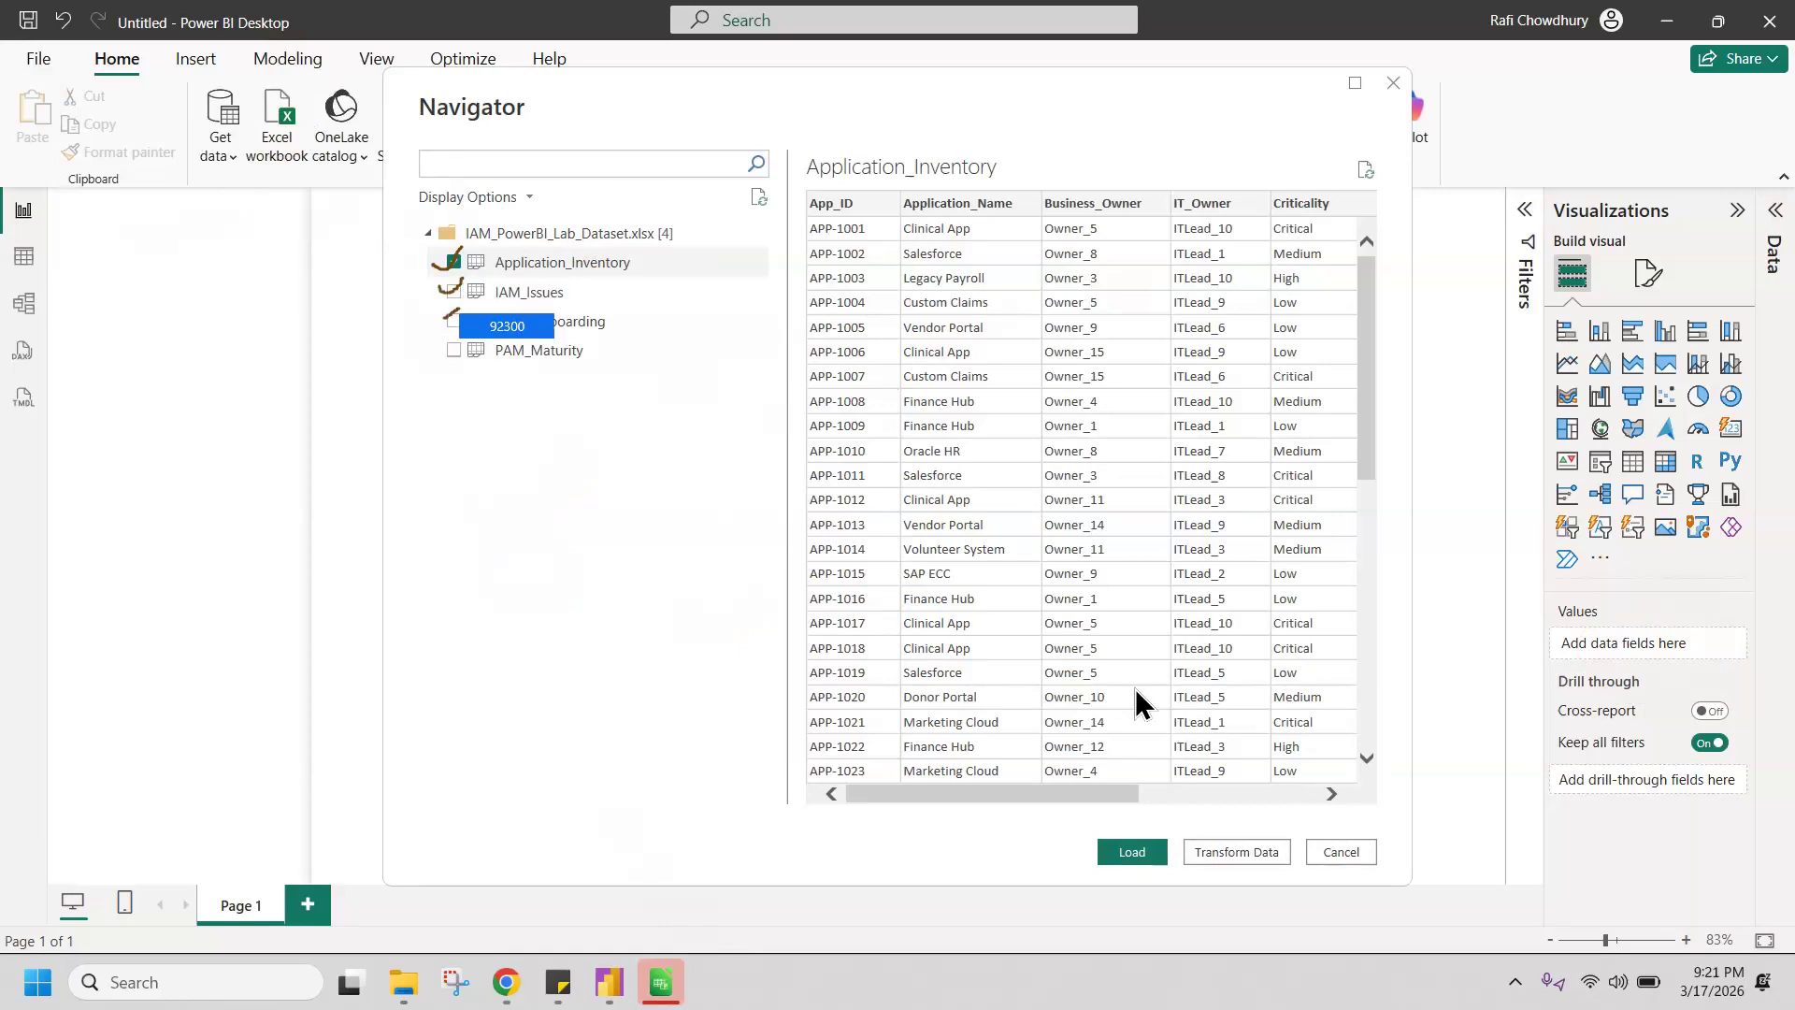
pyautogui.click(454, 293)
pyautogui.click(459, 322)
pyautogui.click(451, 349)
pyautogui.click(454, 321)
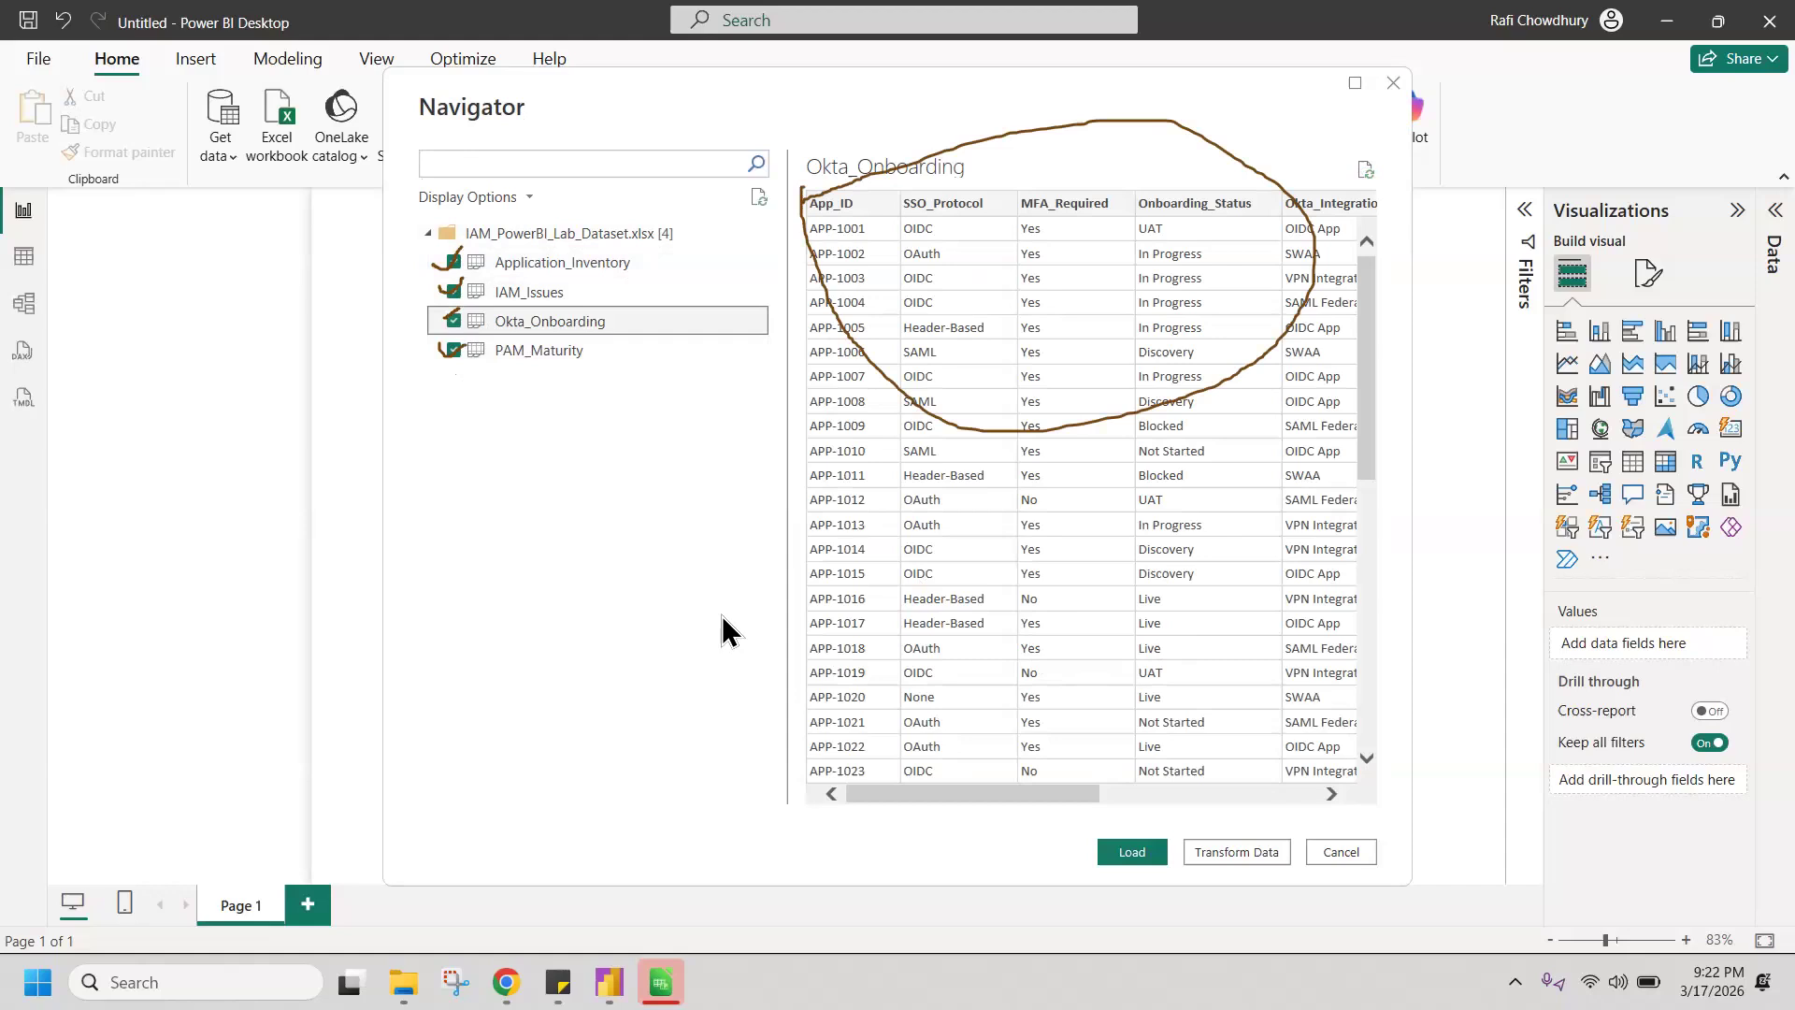
pyautogui.moveTo(1021, 793)
pyautogui.mouseDown()
pyautogui.moveTo(1290, 831)
pyautogui.moveTo(954, 754)
pyautogui.mouseUp()
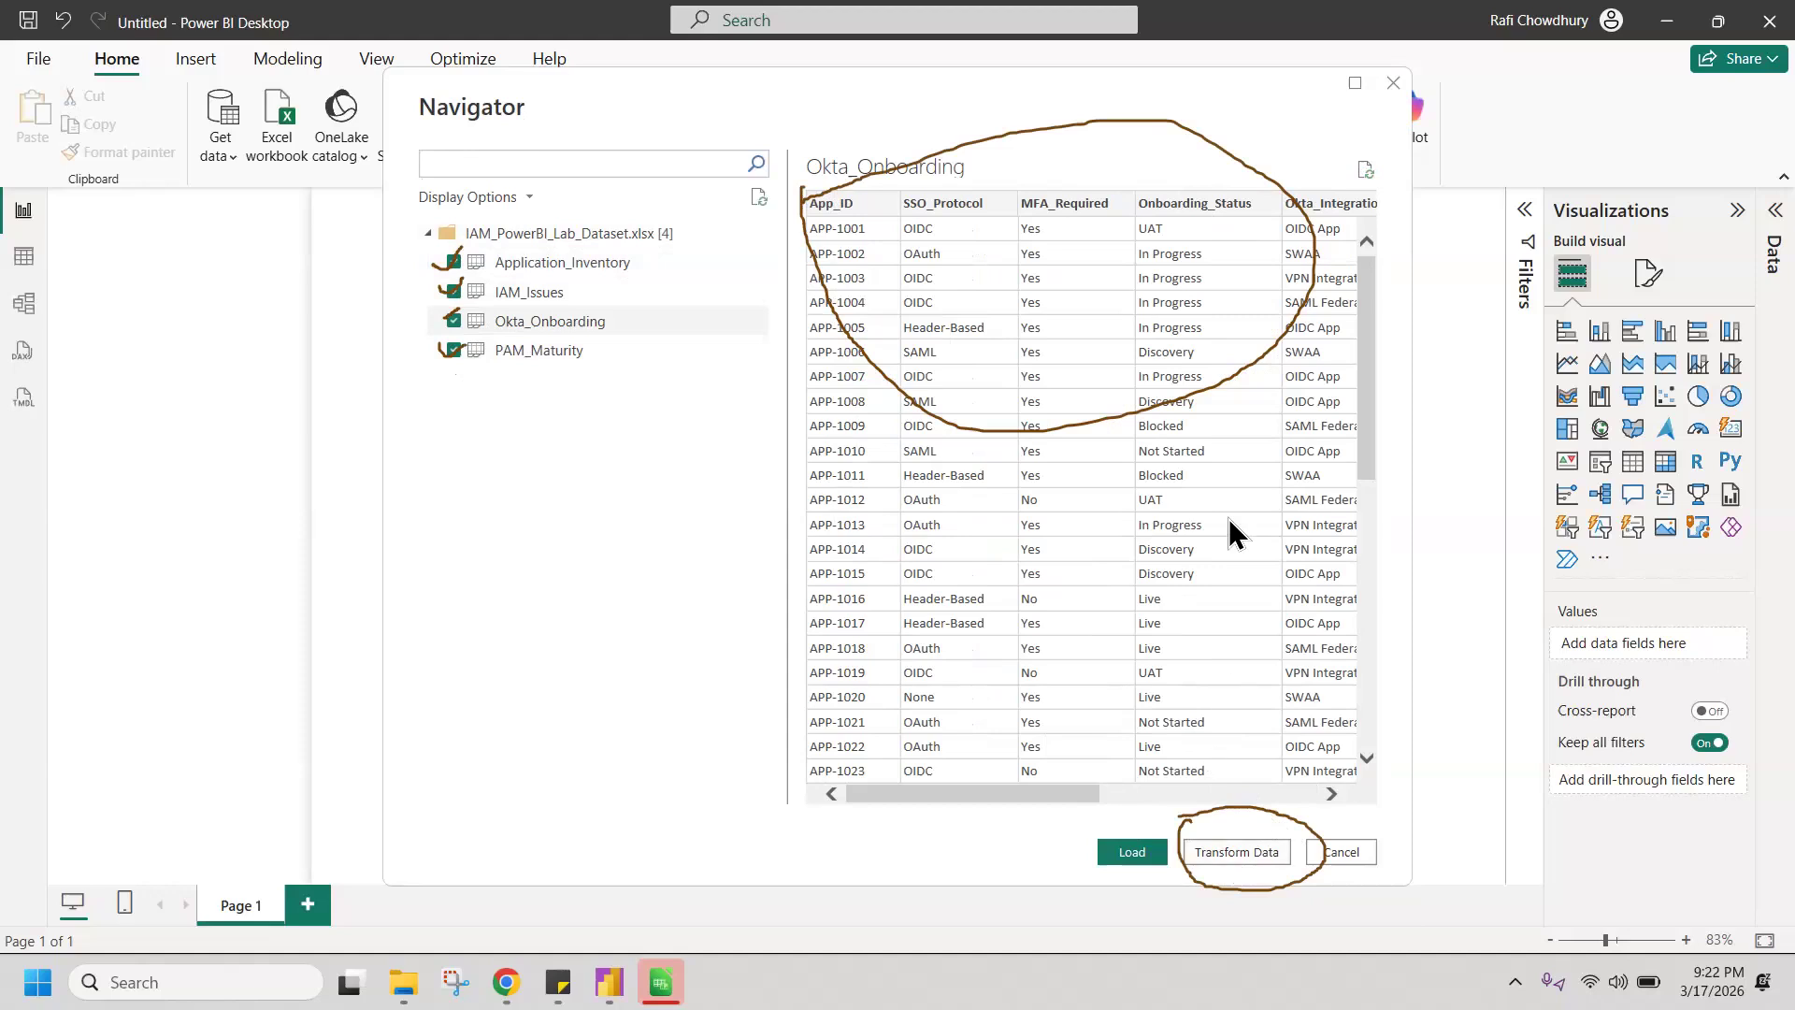
pyautogui.click(1238, 853)
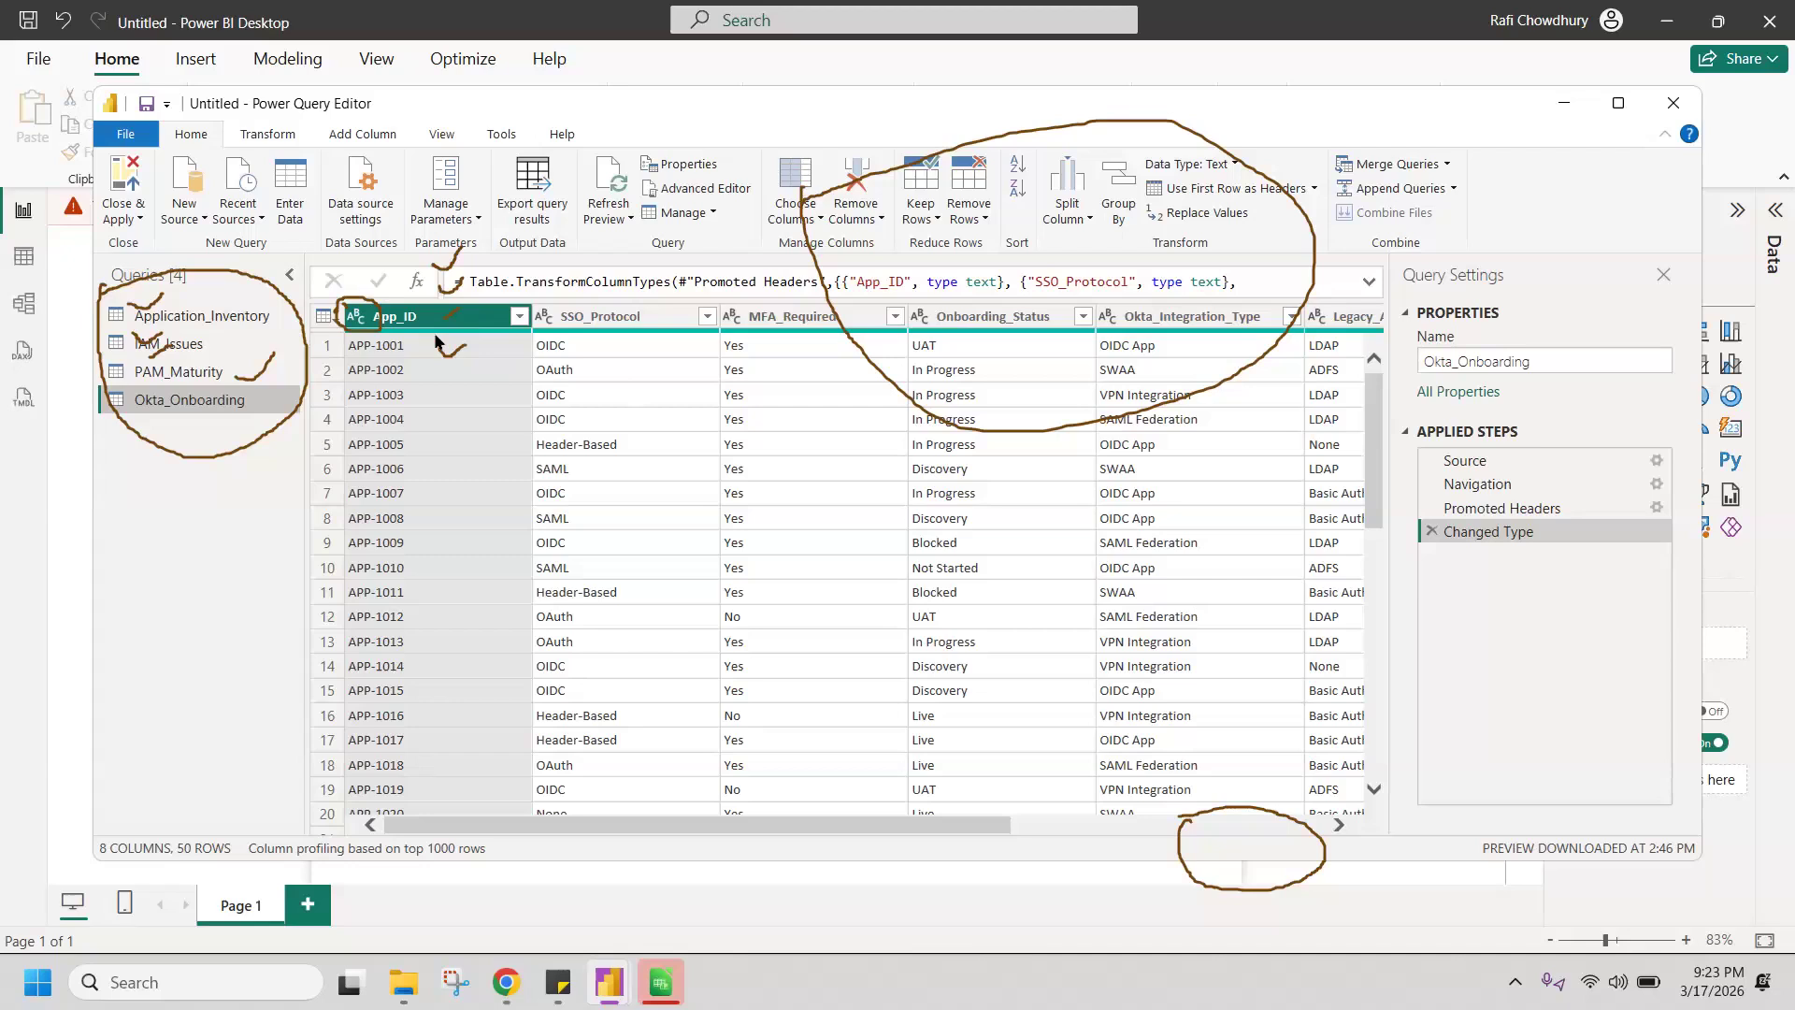
# Step: Review the data type options of App_ID and set Target_GoLive_Date in Okta_Onboarding to Text, replacing the current type conversion
pyautogui.click(356, 317)
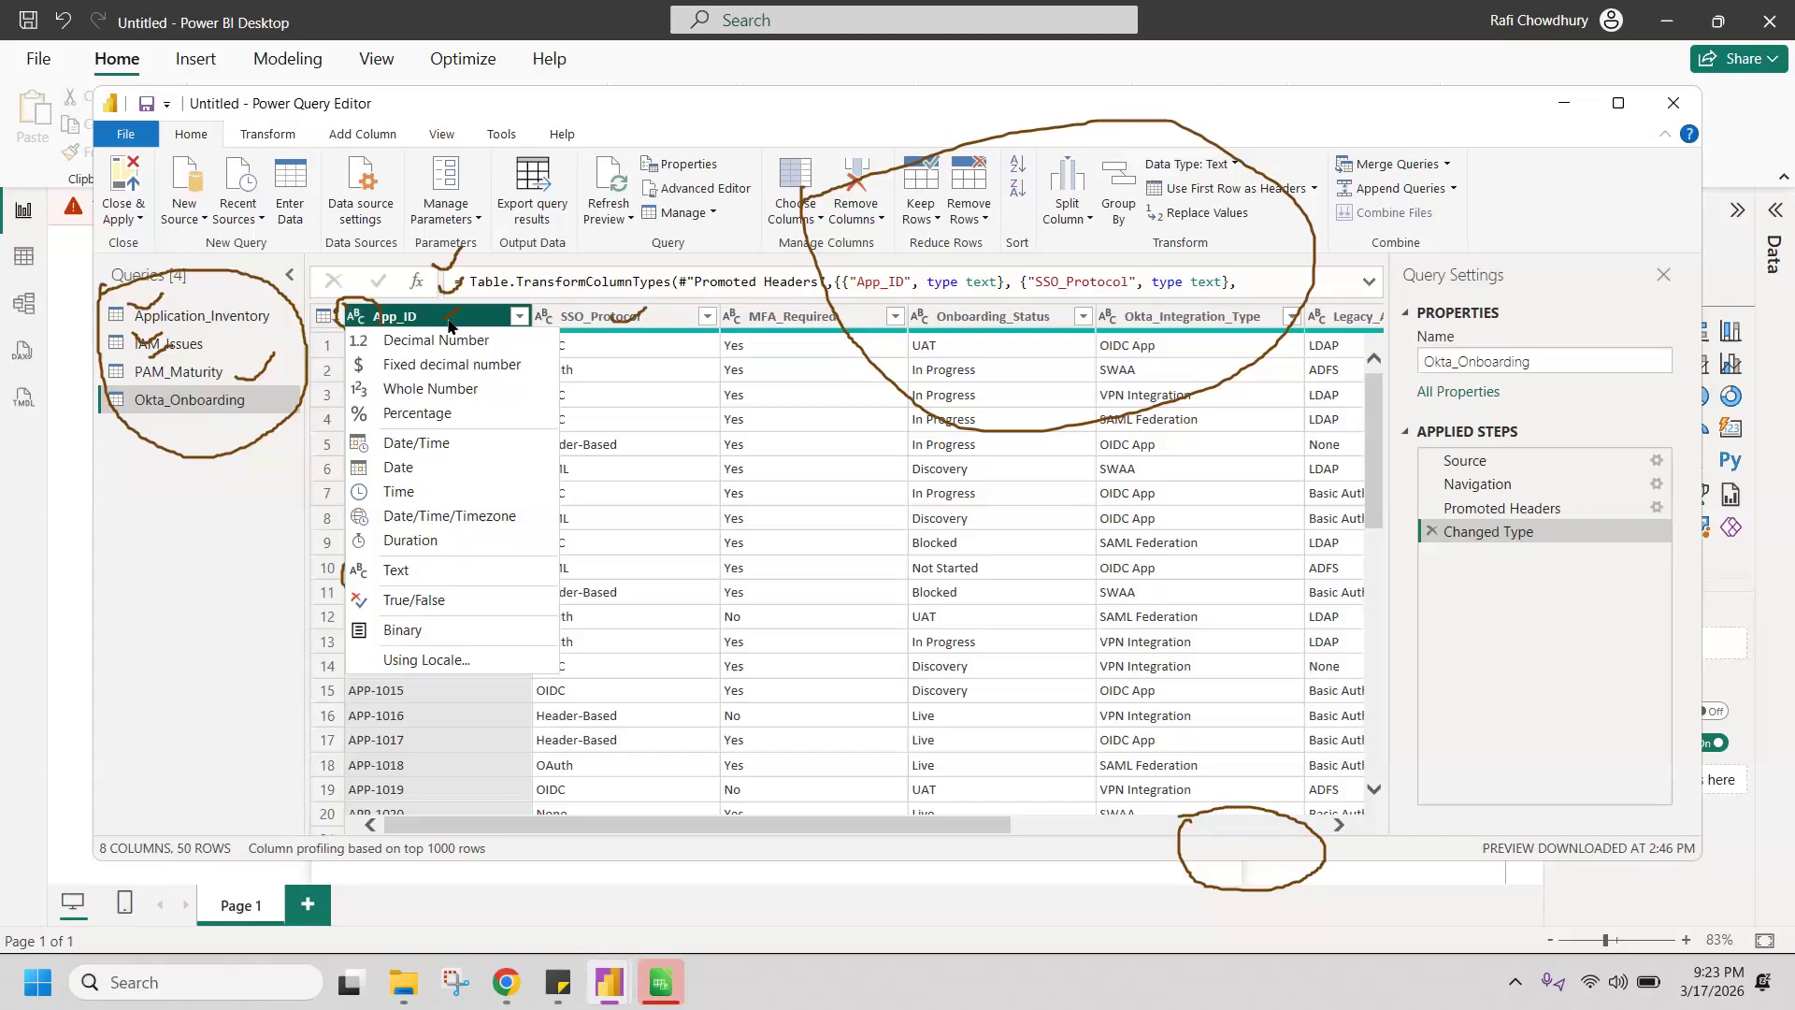
pyautogui.moveTo(602, 821); pyautogui.dragTo(1083, 836)
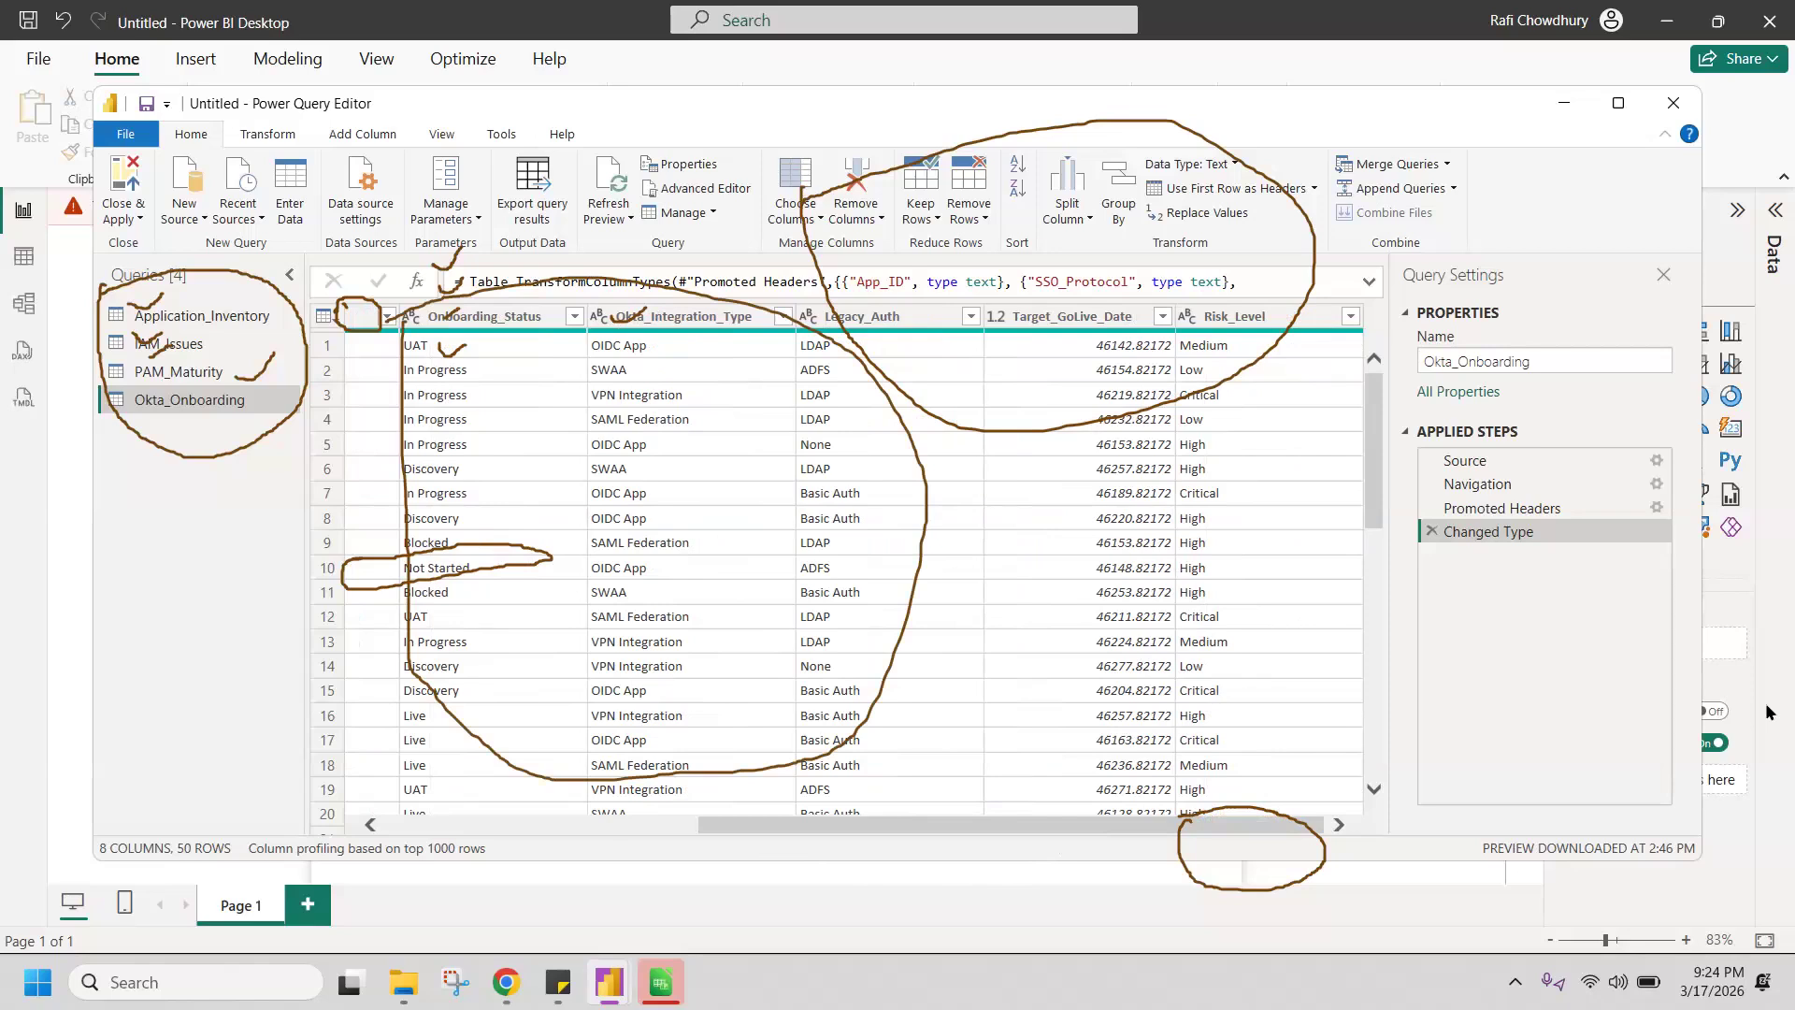
pyautogui.click(1070, 325)
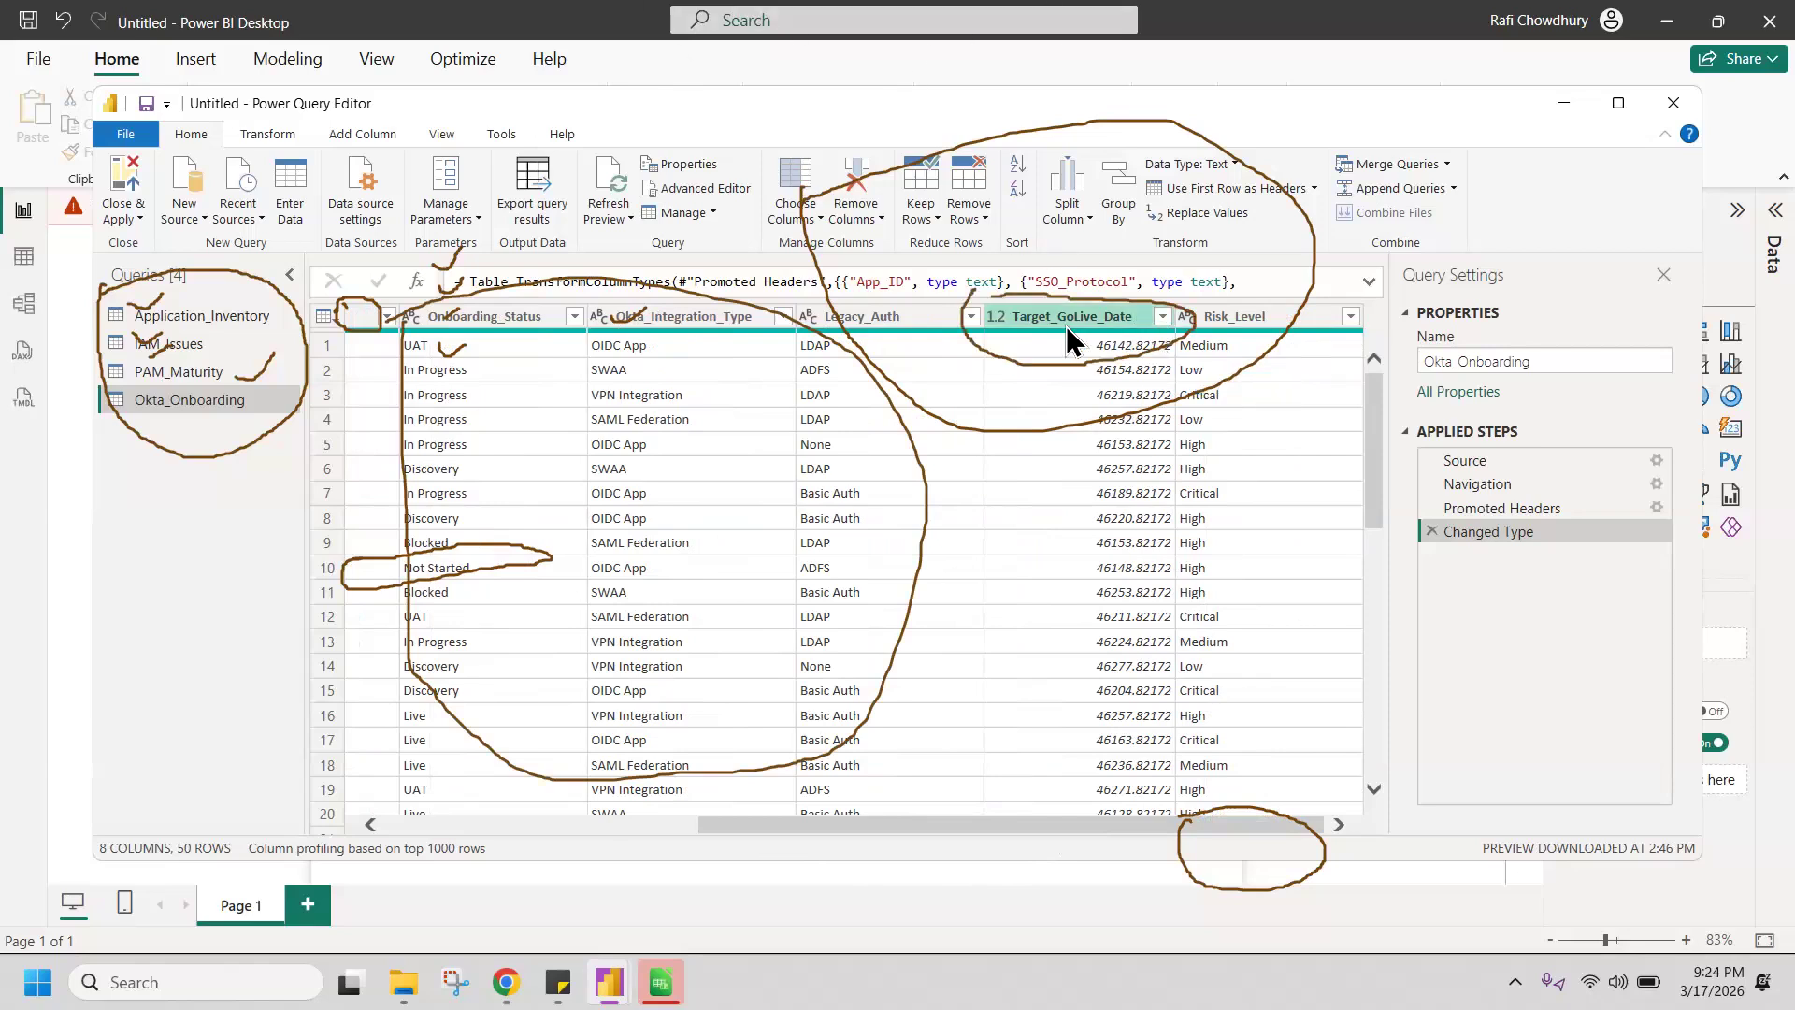
pyautogui.click(997, 318)
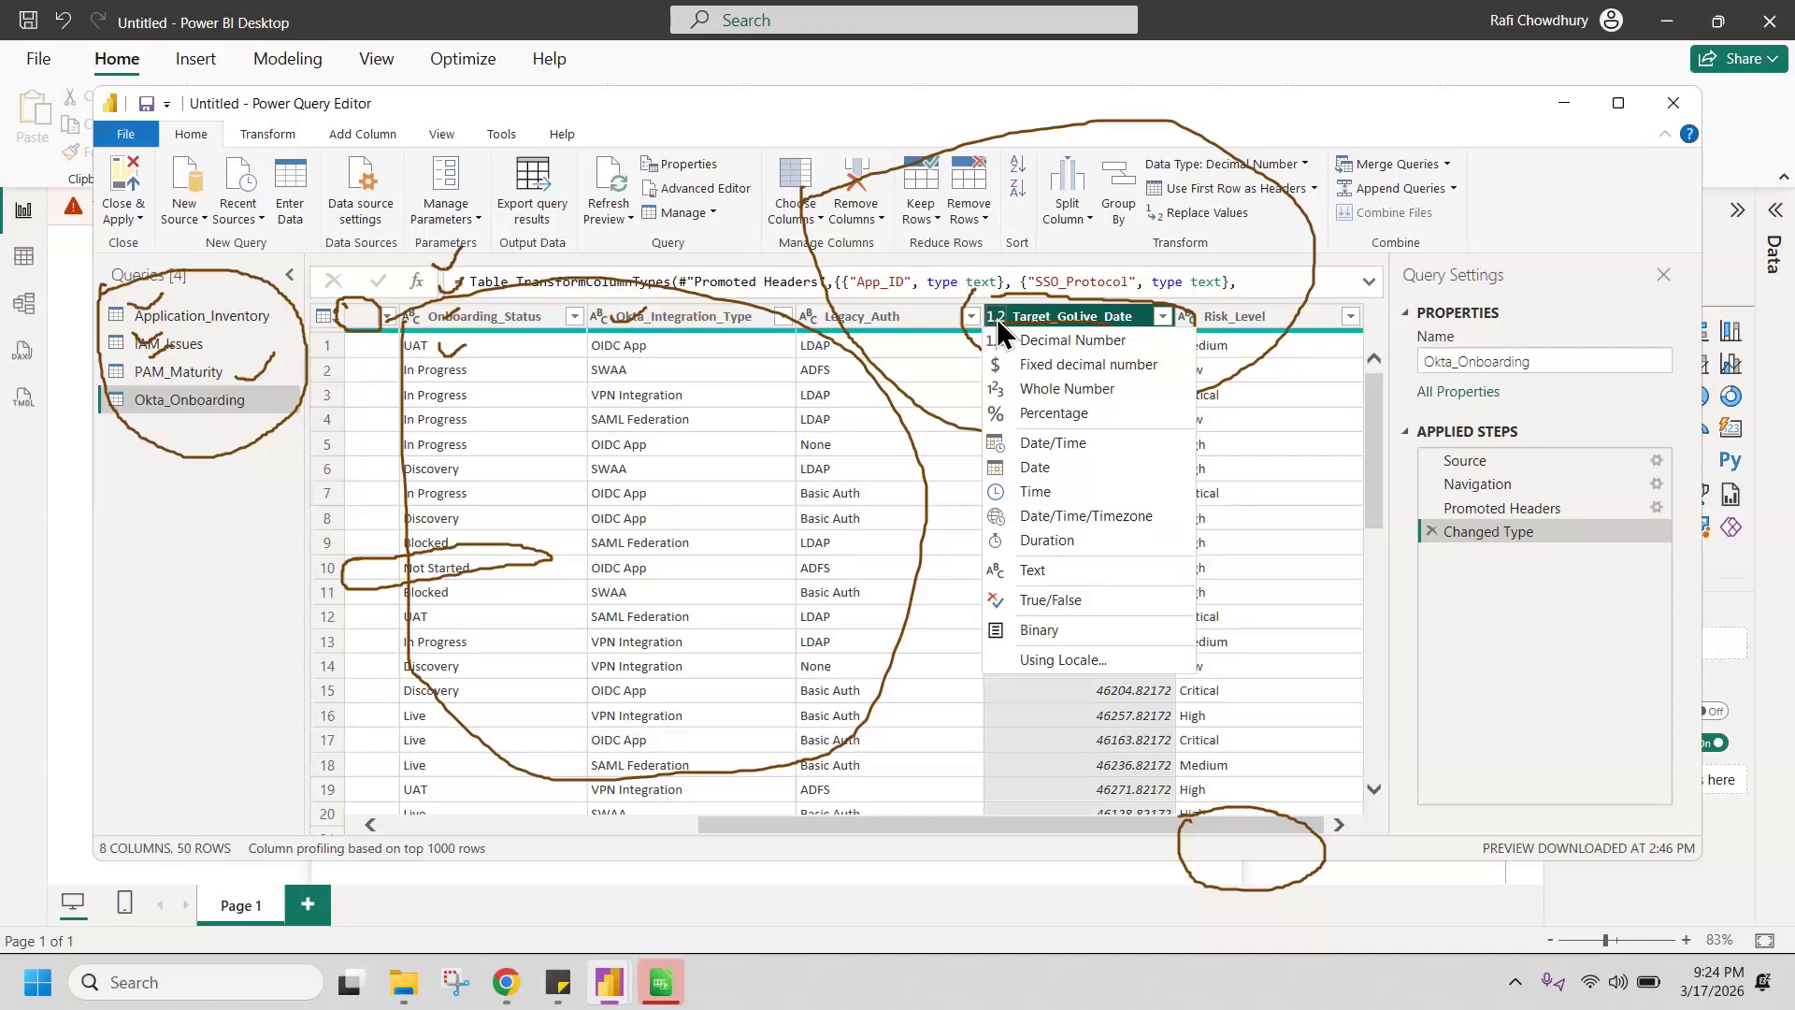
pyautogui.click(1079, 571)
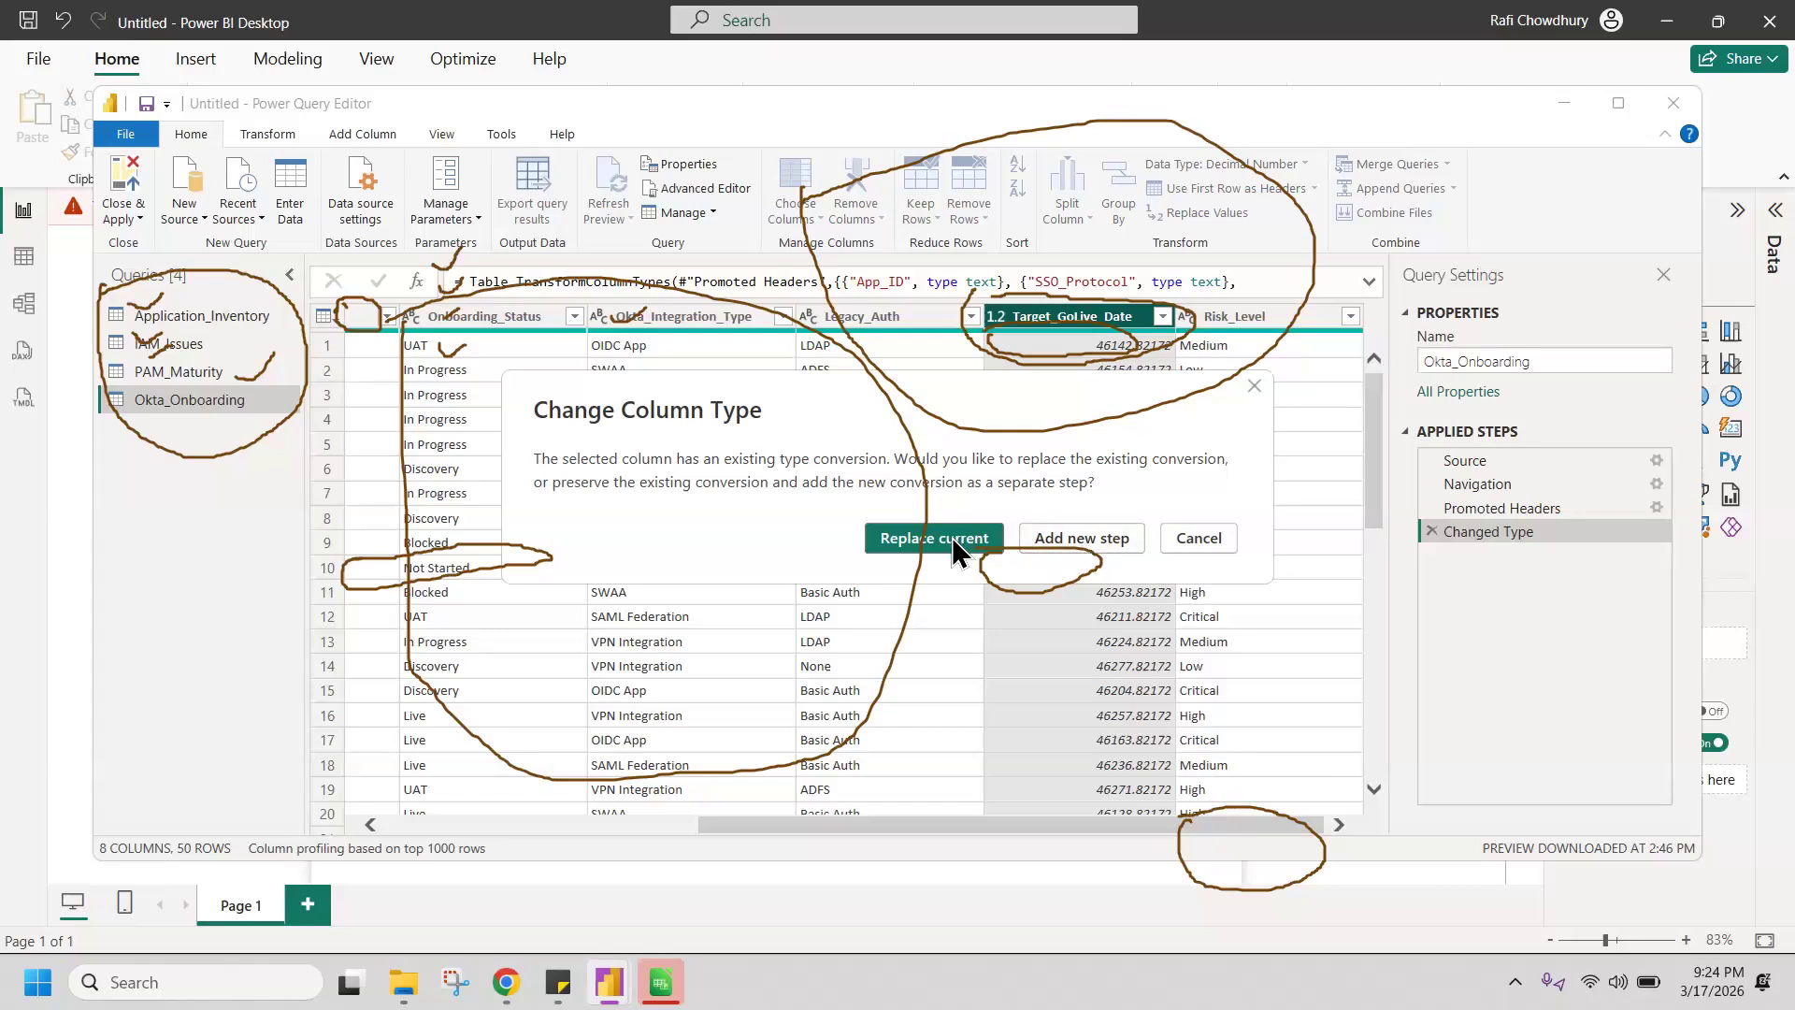
pyautogui.click(954, 537)
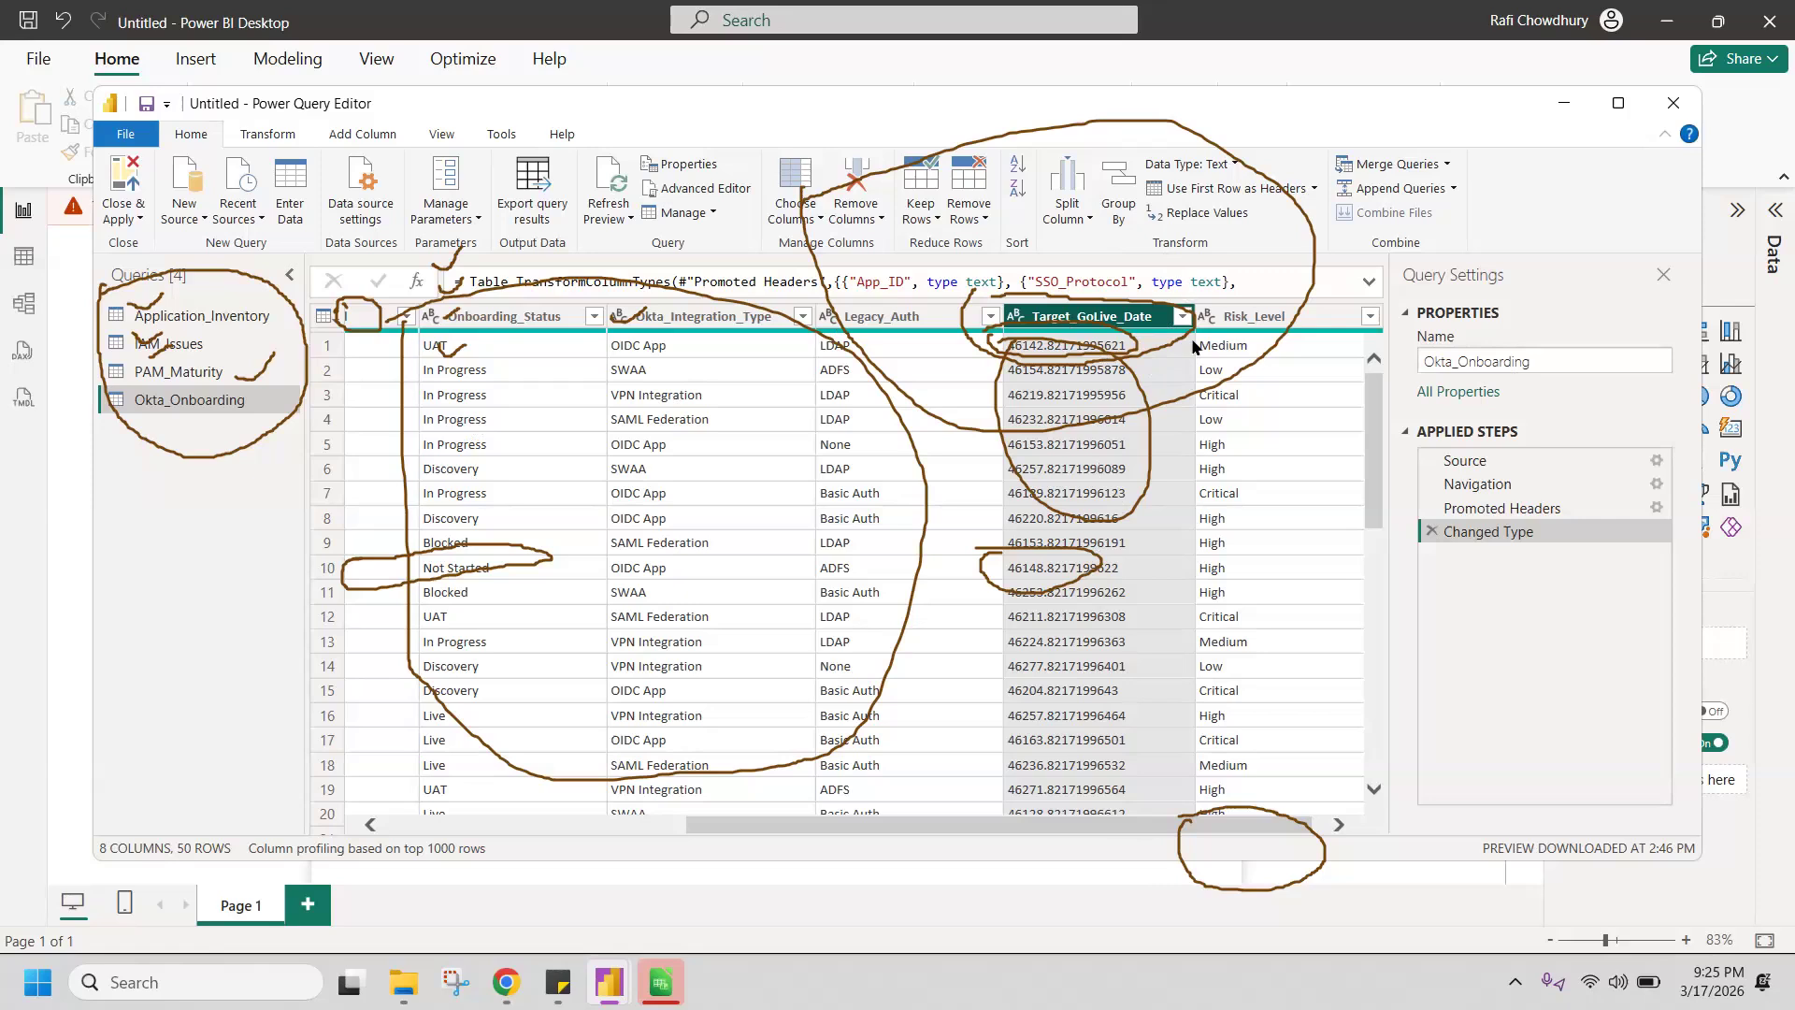
# Step: Set the Target_GoLive_Date column's data type back to Decimal Number, replacing the current type conversion
pyautogui.click(1180, 317)
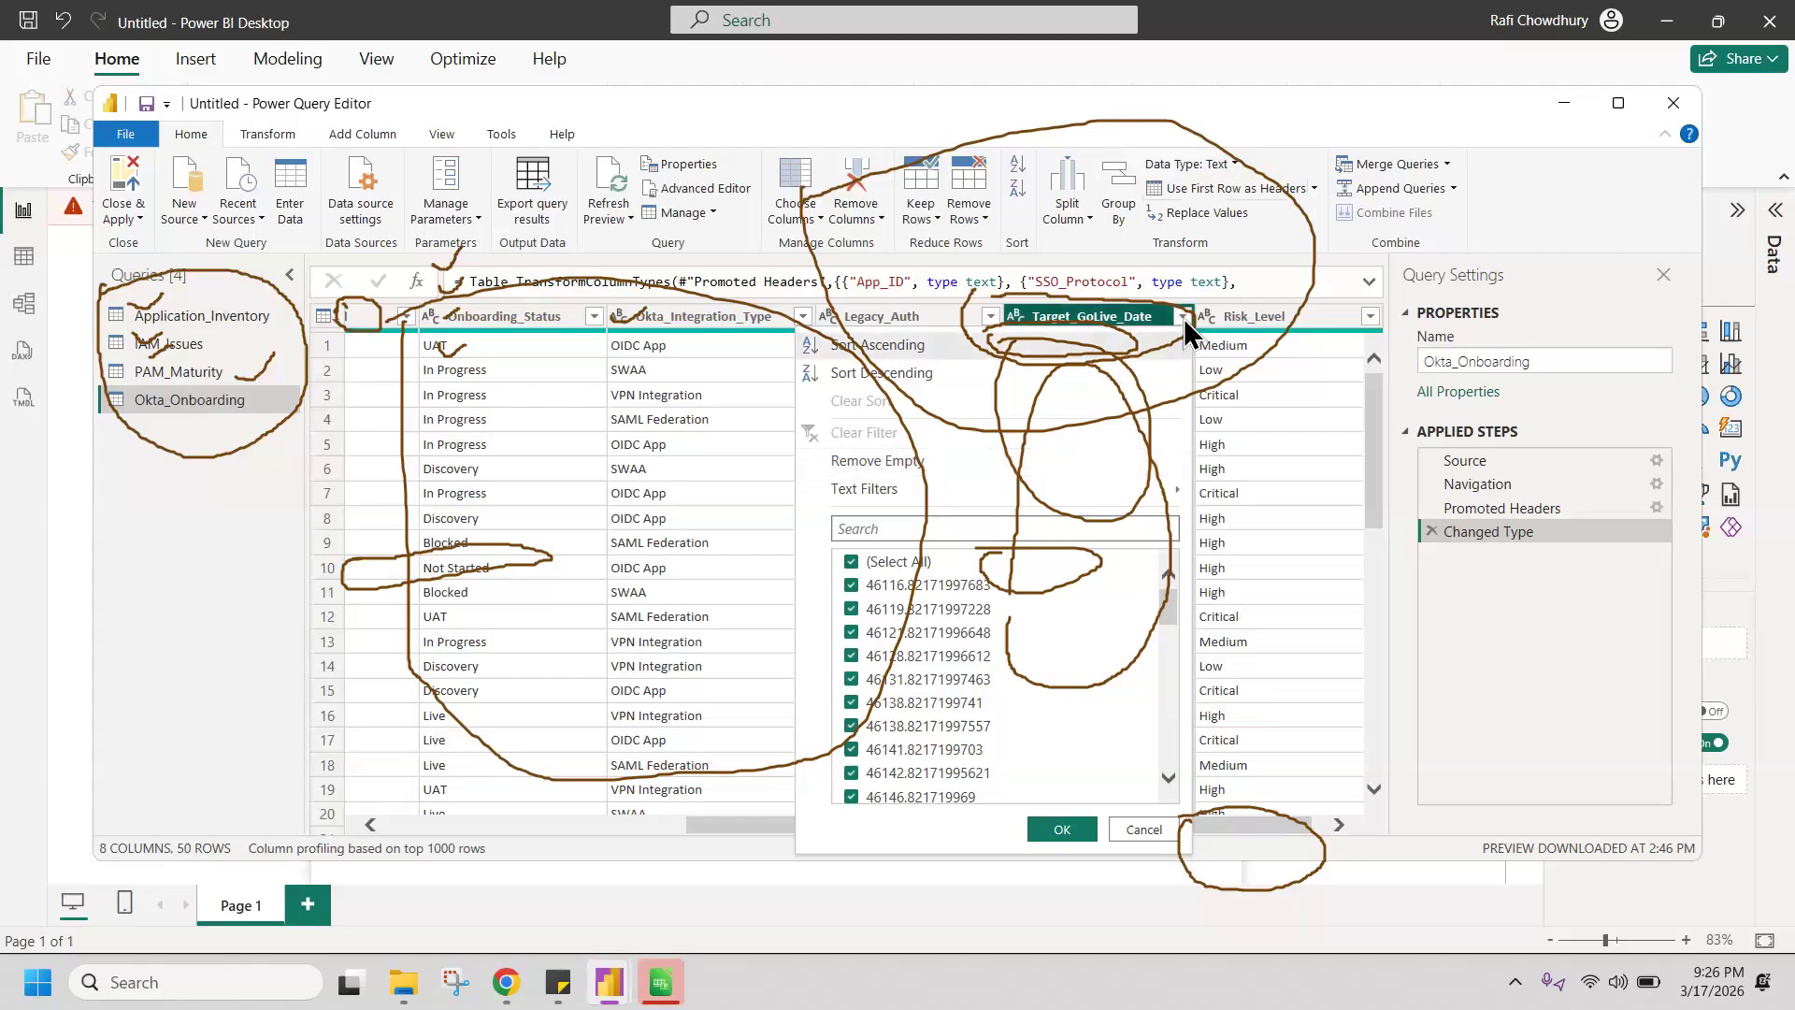
pyautogui.click(1184, 318)
pyautogui.click(1184, 318)
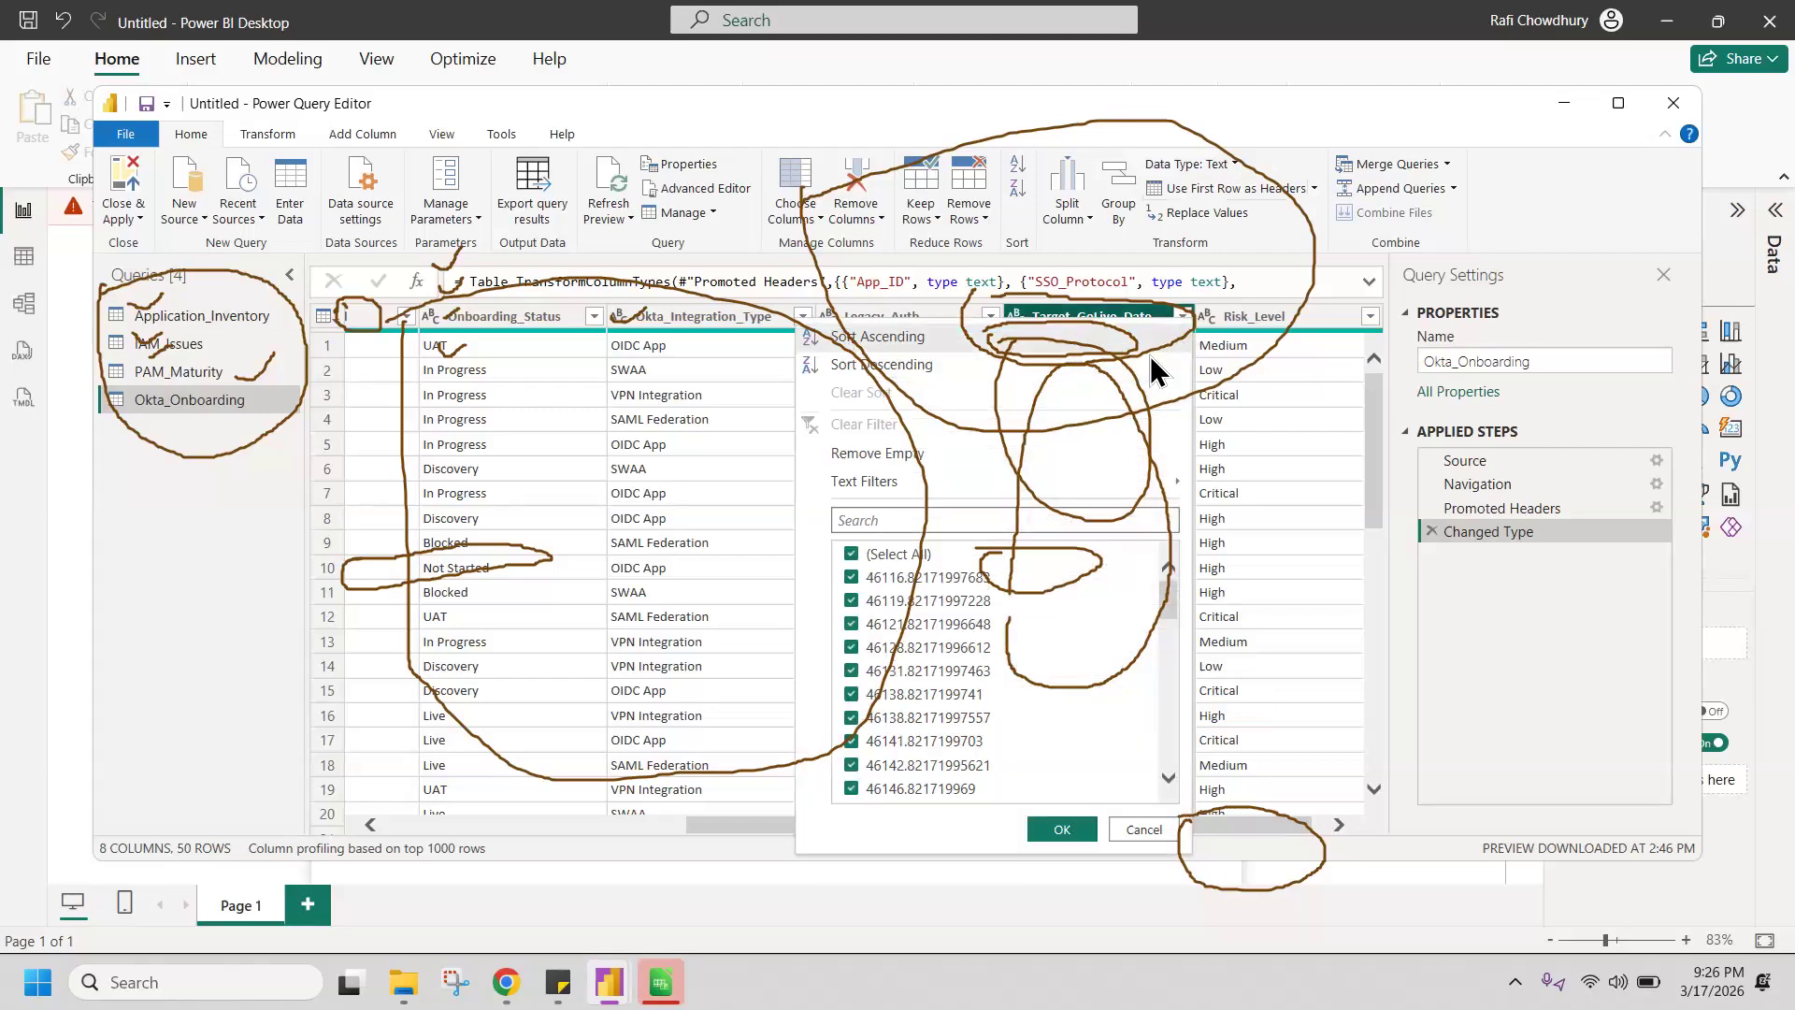
pyautogui.click(1013, 310)
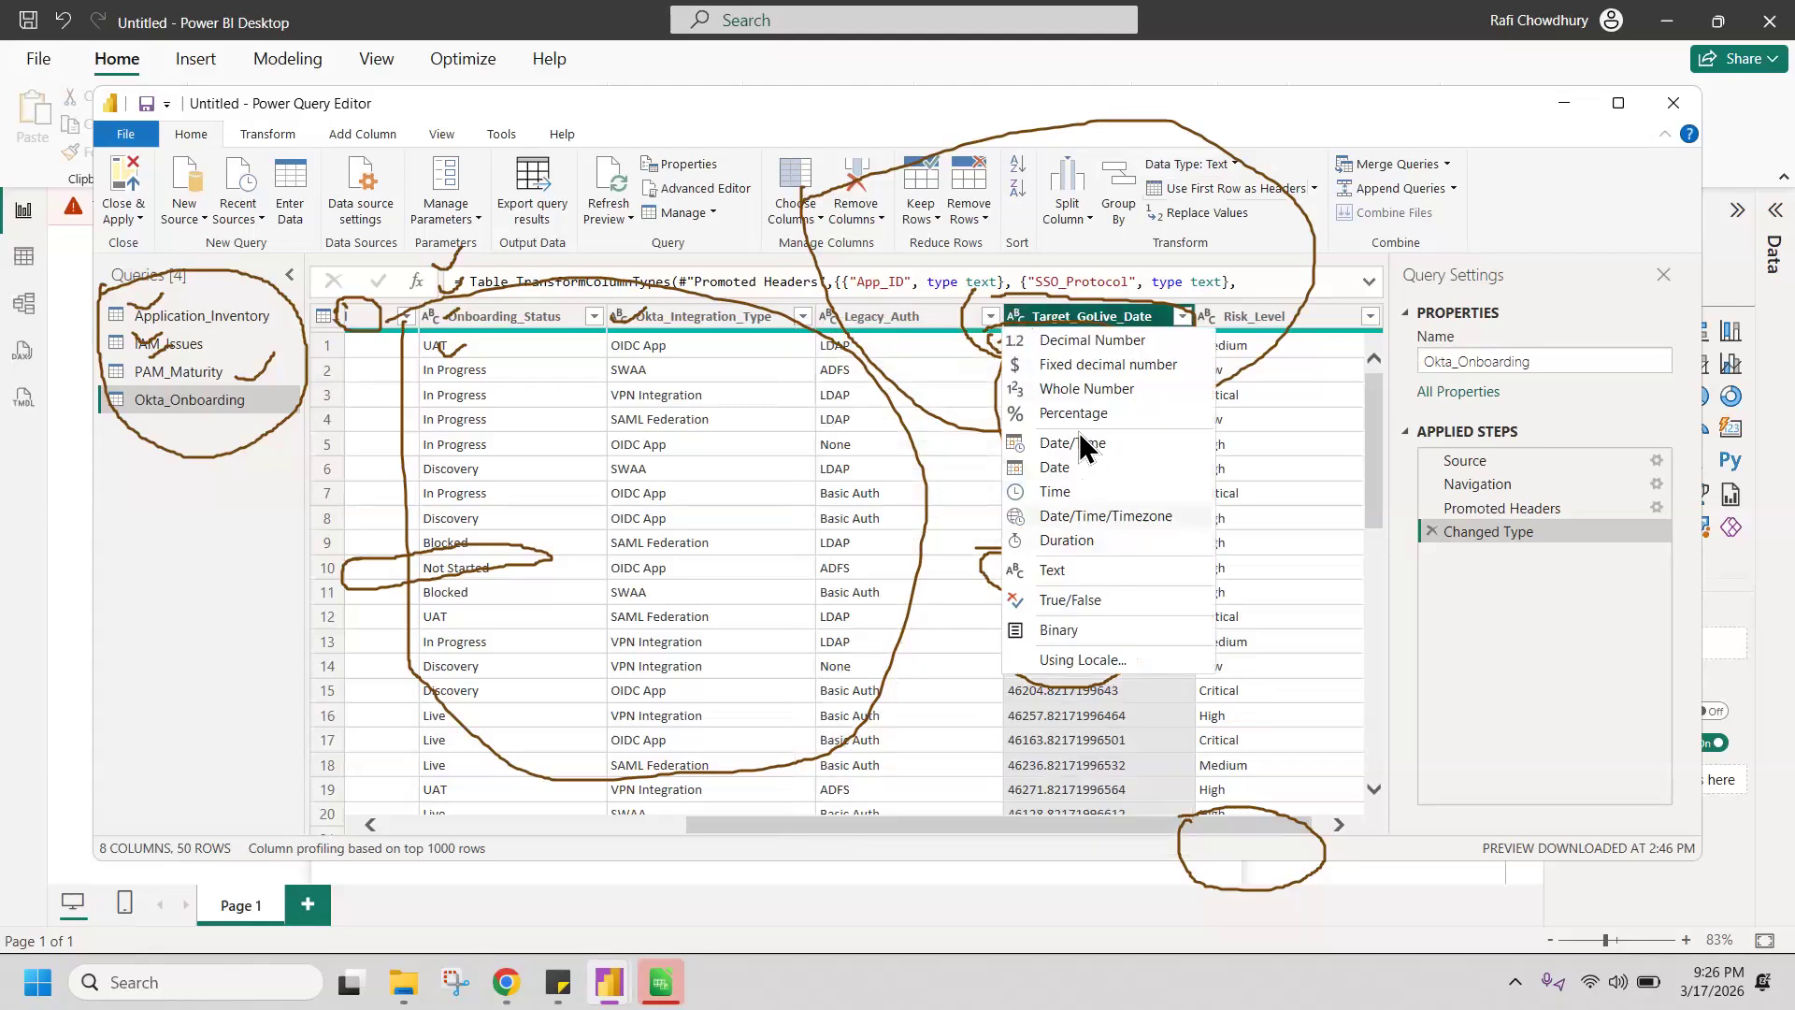
pyautogui.click(1076, 345)
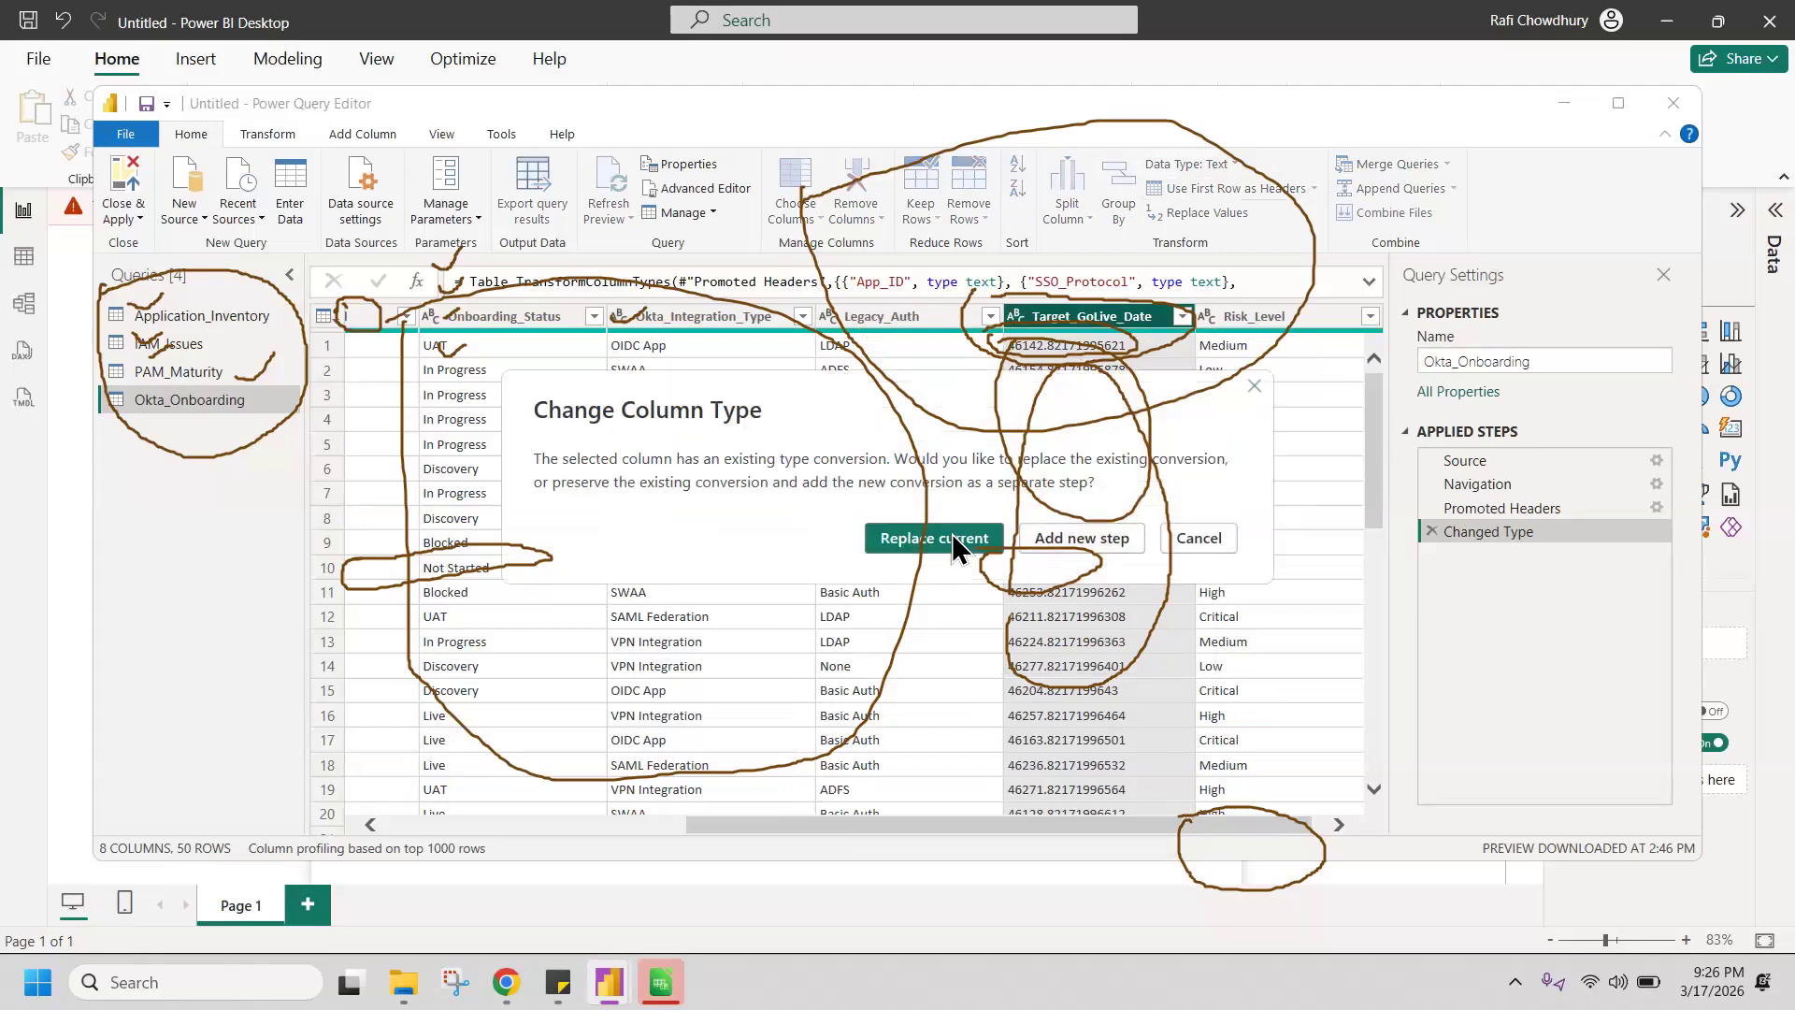
pyautogui.click(999, 541)
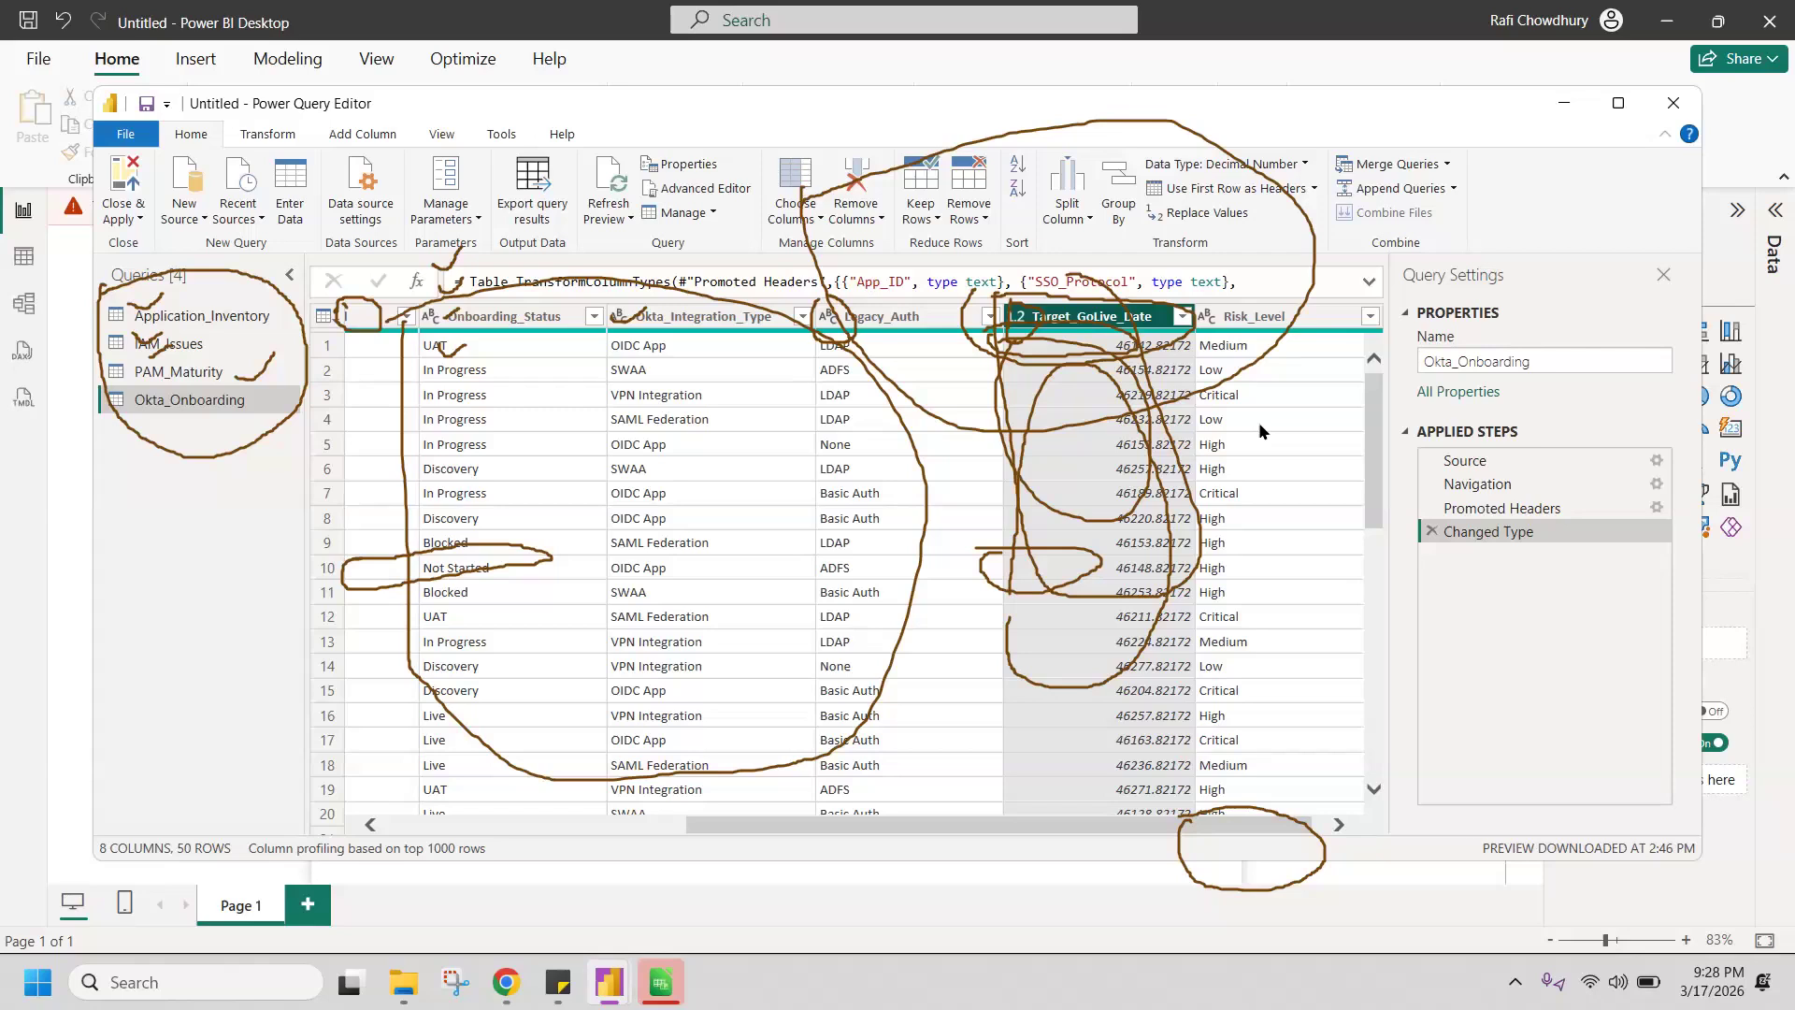
# Step: Examine the columns and data types of the PAM_Maturity query
pyautogui.click(180, 374)
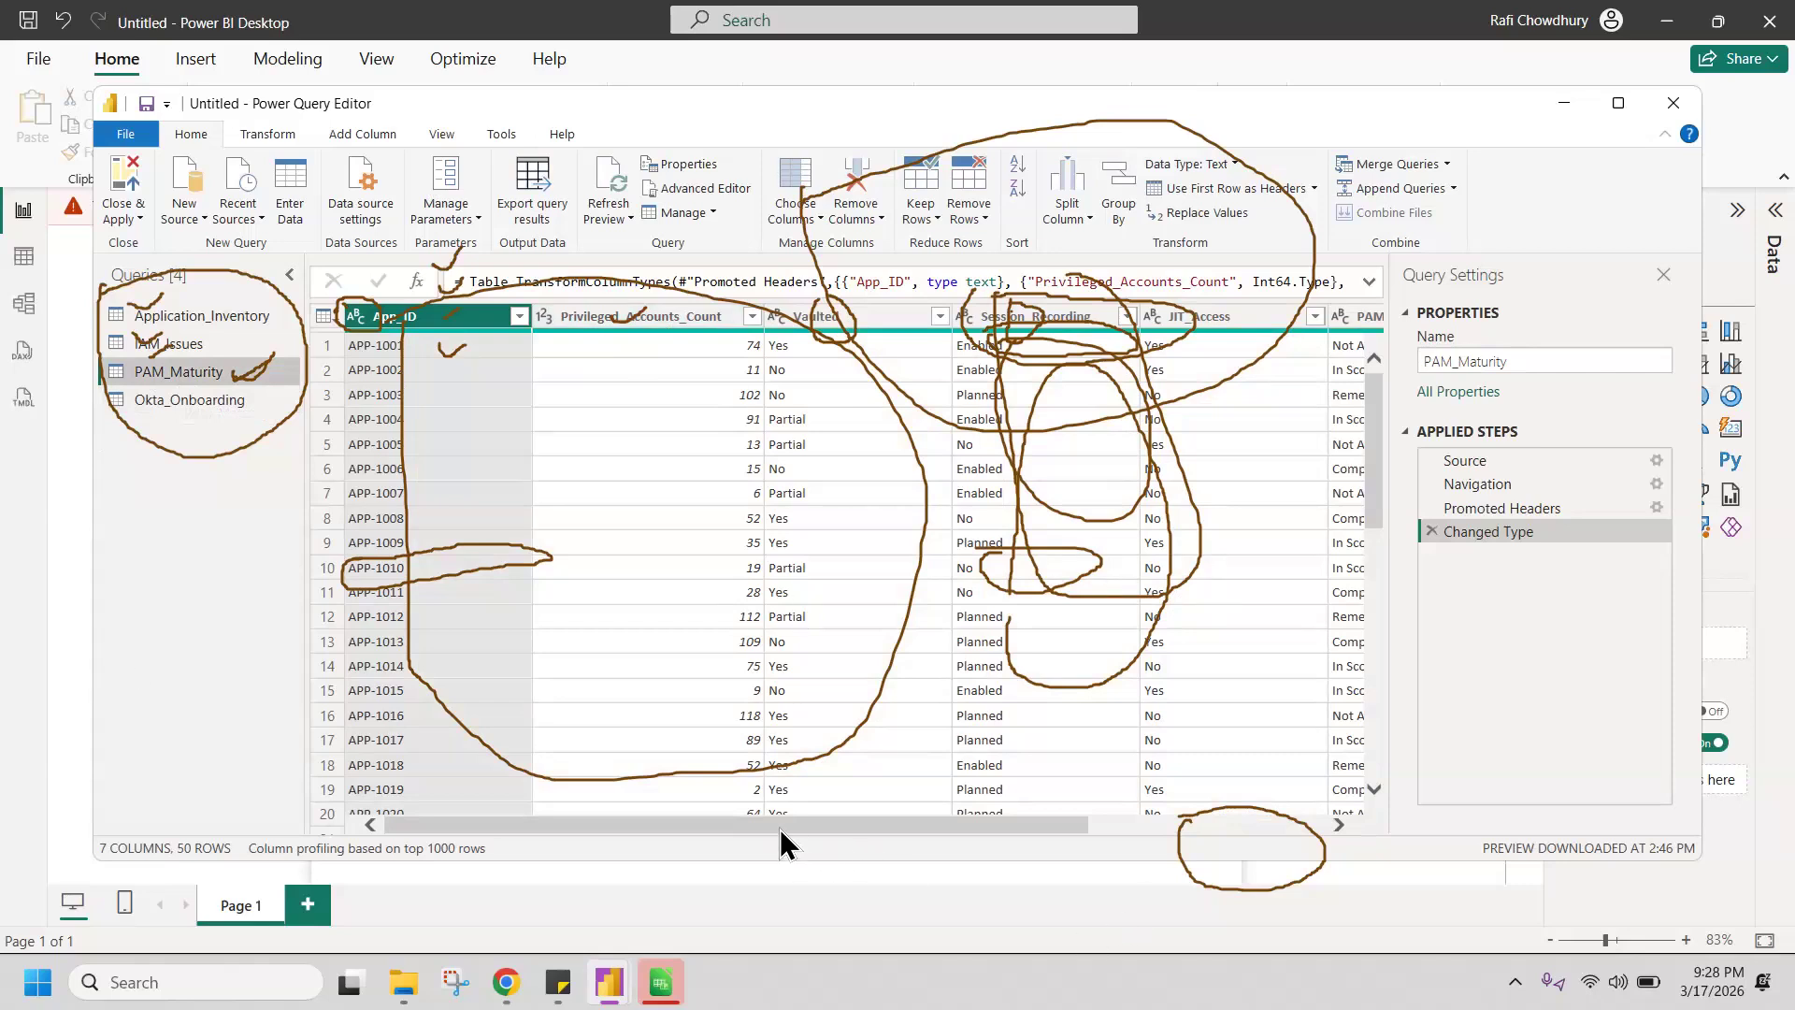
pyautogui.moveTo(782, 827); pyautogui.dragTo(714, 853)
pyautogui.moveTo(1380, 456)
pyautogui.mouseDown()
pyautogui.moveTo(1382, 787)
pyautogui.moveTo(1380, 430)
pyautogui.mouseUp()
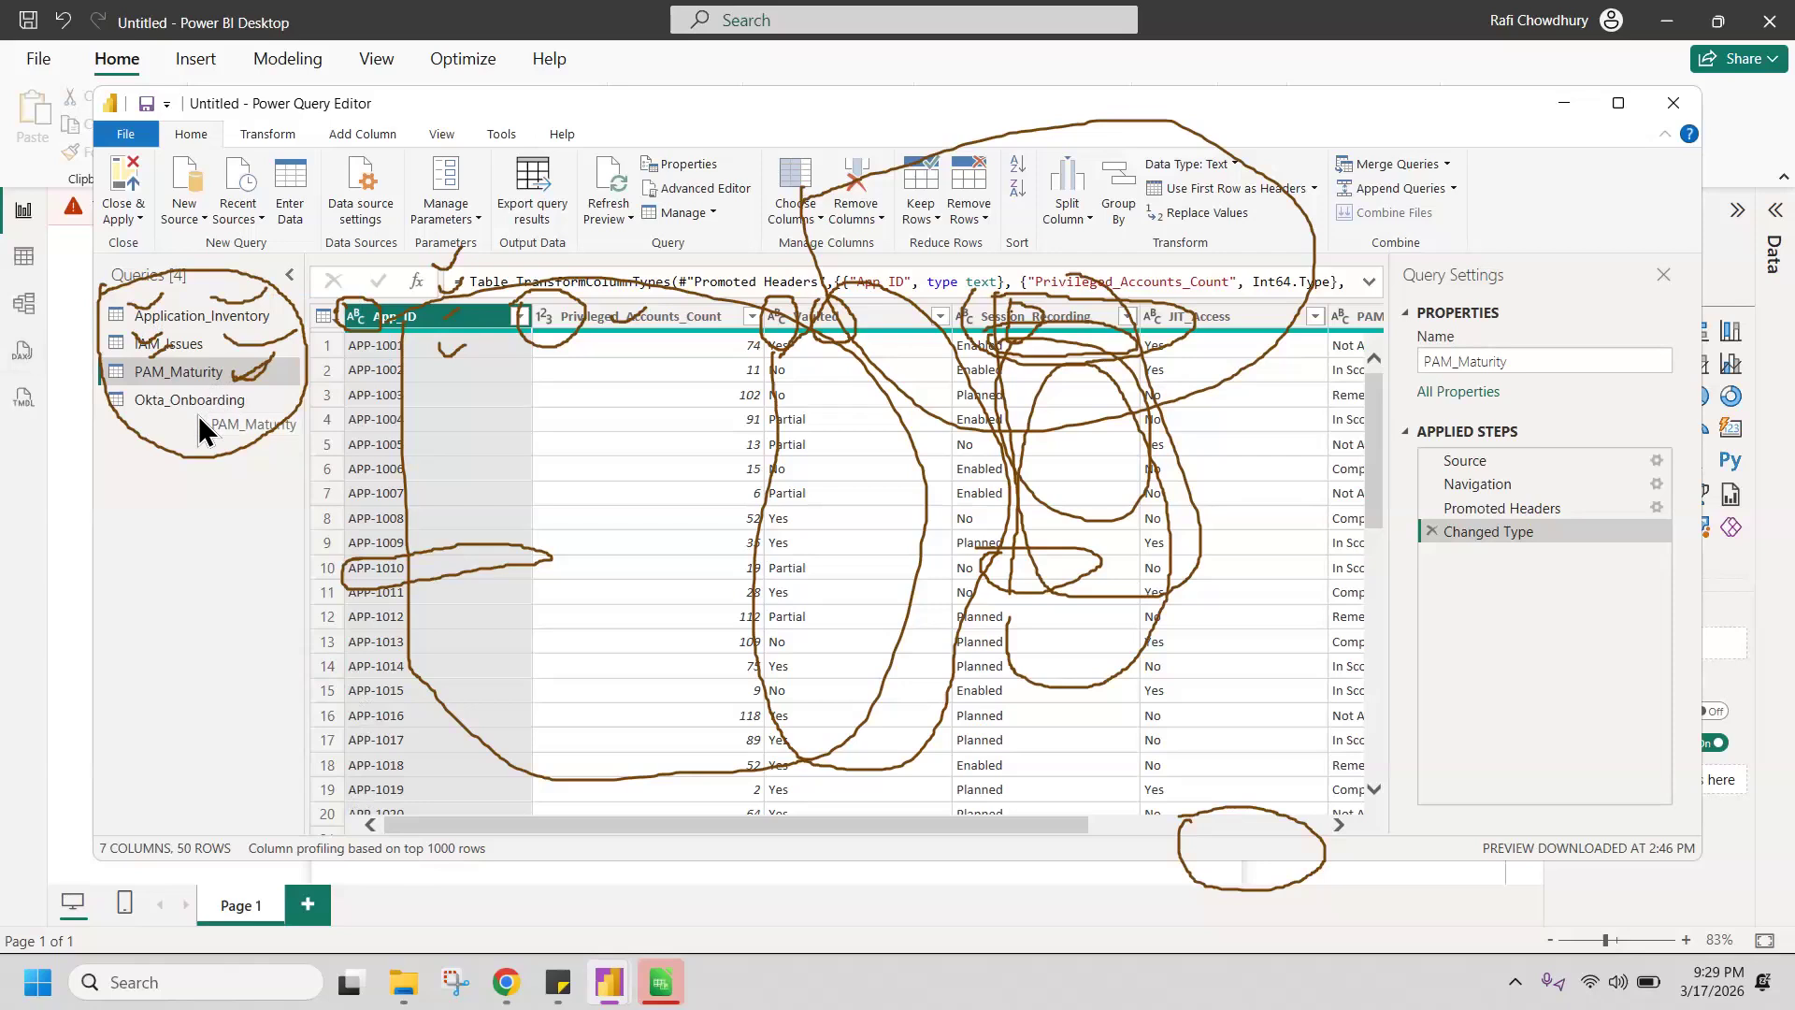
# Step: Examine the IAM_Issues query's columns, from Issue_ID through Assigned_To, and check that each data type suits its values
pyautogui.moveTo(176, 350); pyautogui.dragTo(173, 351)
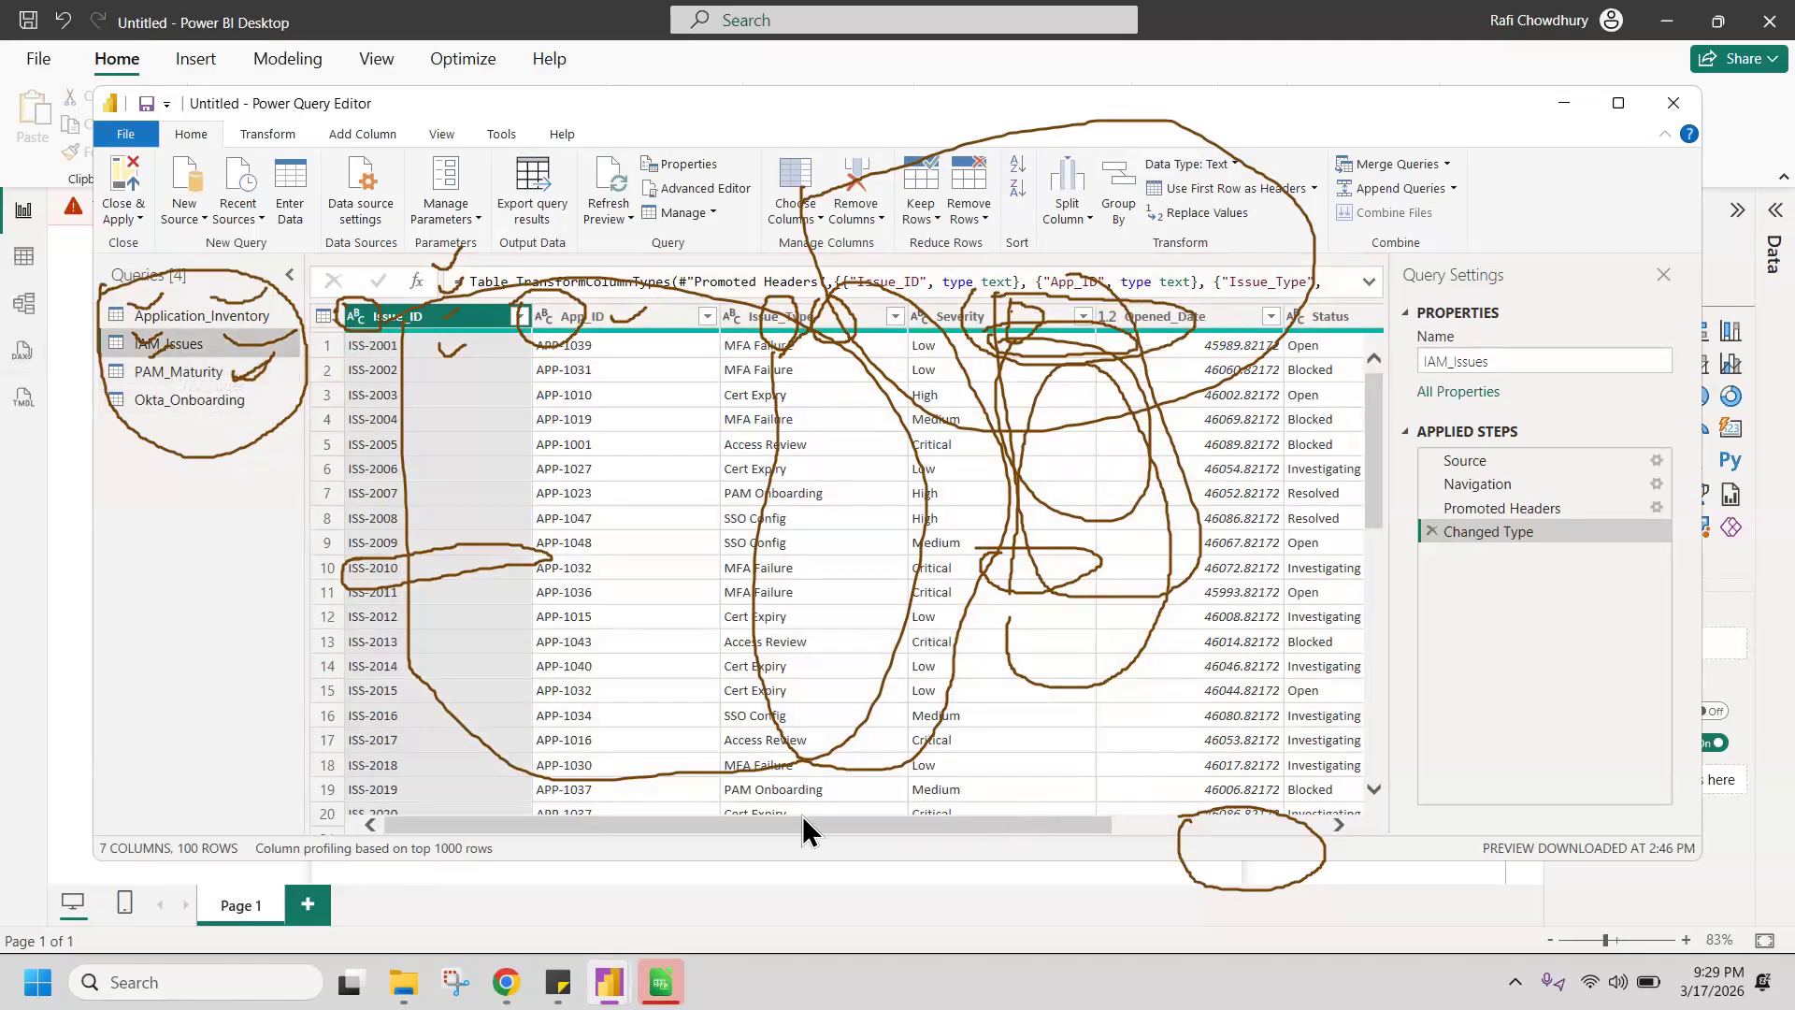
pyautogui.moveTo(726, 832); pyautogui.dragTo(505, 799)
pyautogui.moveTo(1369, 485)
pyautogui.mouseDown()
pyautogui.moveTo(1384, 743)
pyautogui.moveTo(1372, 484)
pyautogui.mouseUp()
pyautogui.moveTo(810, 831); pyautogui.dragTo(1001, 856)
pyautogui.moveTo(841, 825); pyautogui.dragTo(737, 828)
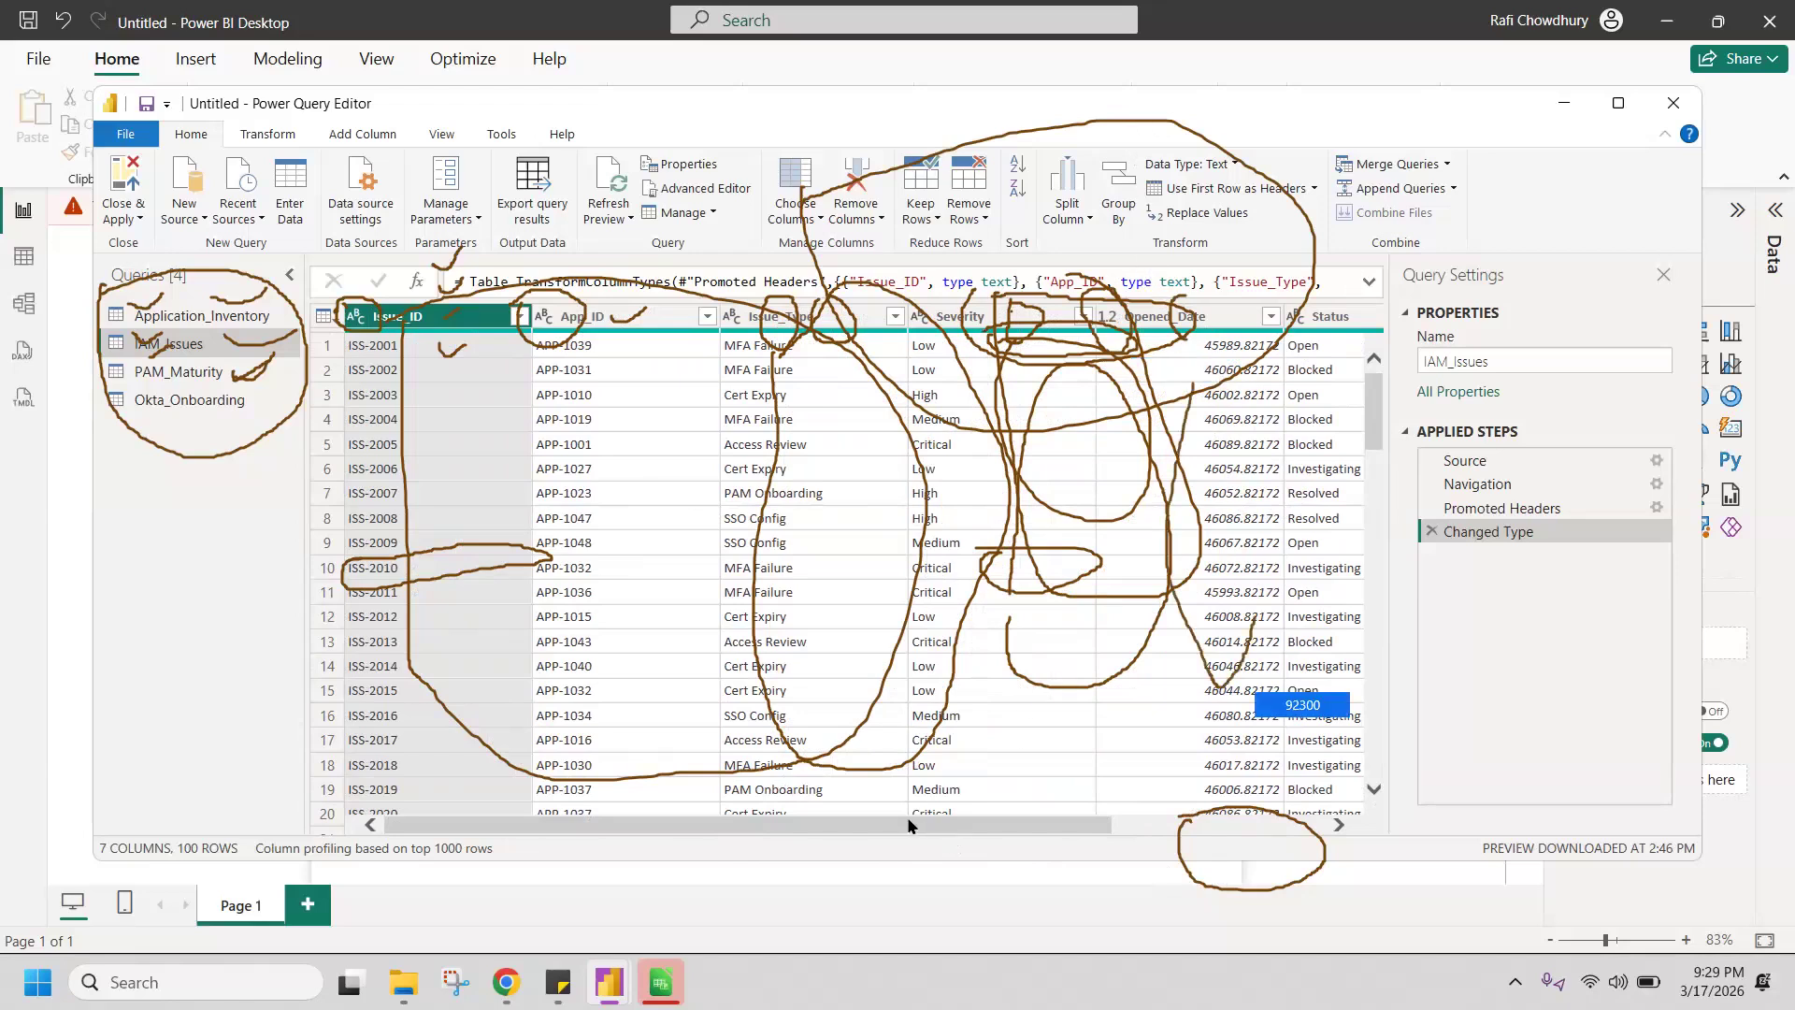
pyautogui.moveTo(895, 823); pyautogui.dragTo(731, 833)
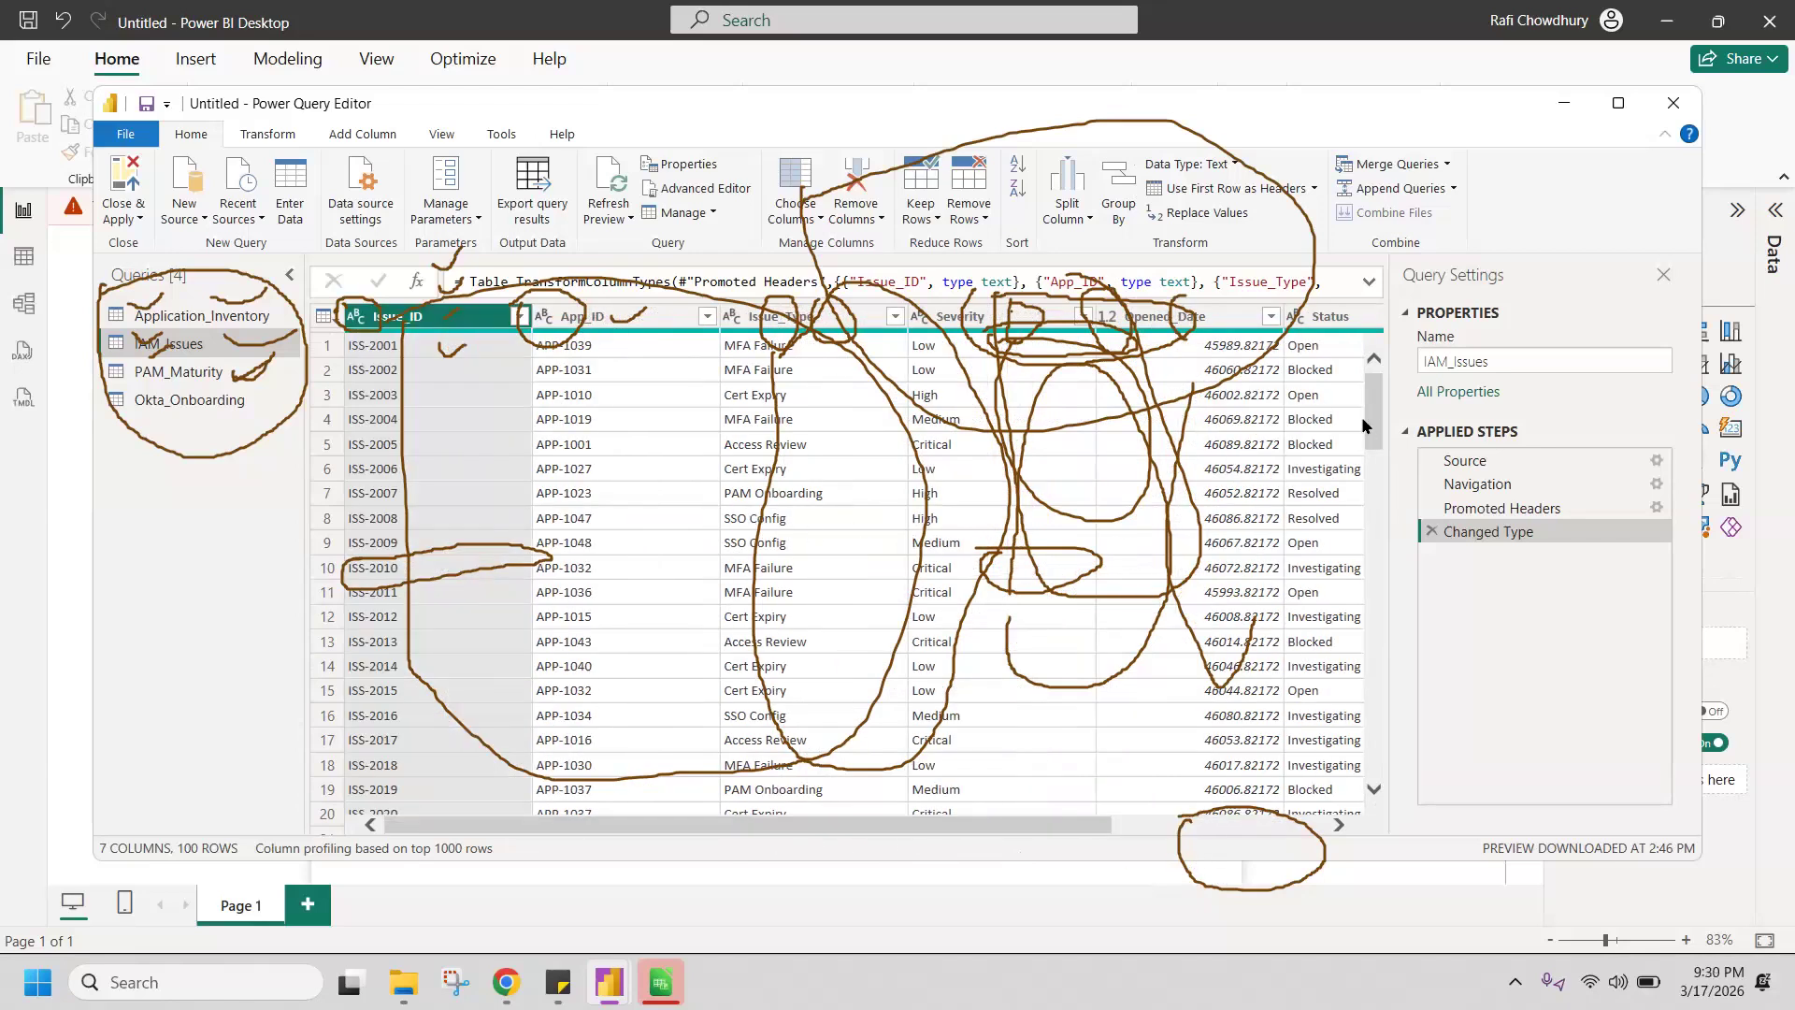
pyautogui.moveTo(1386, 531); pyautogui.dragTo(1354, 339)
pyautogui.moveTo(846, 826); pyautogui.dragTo(577, 800)
pyautogui.moveTo(1036, 823); pyautogui.dragTo(1263, 840)
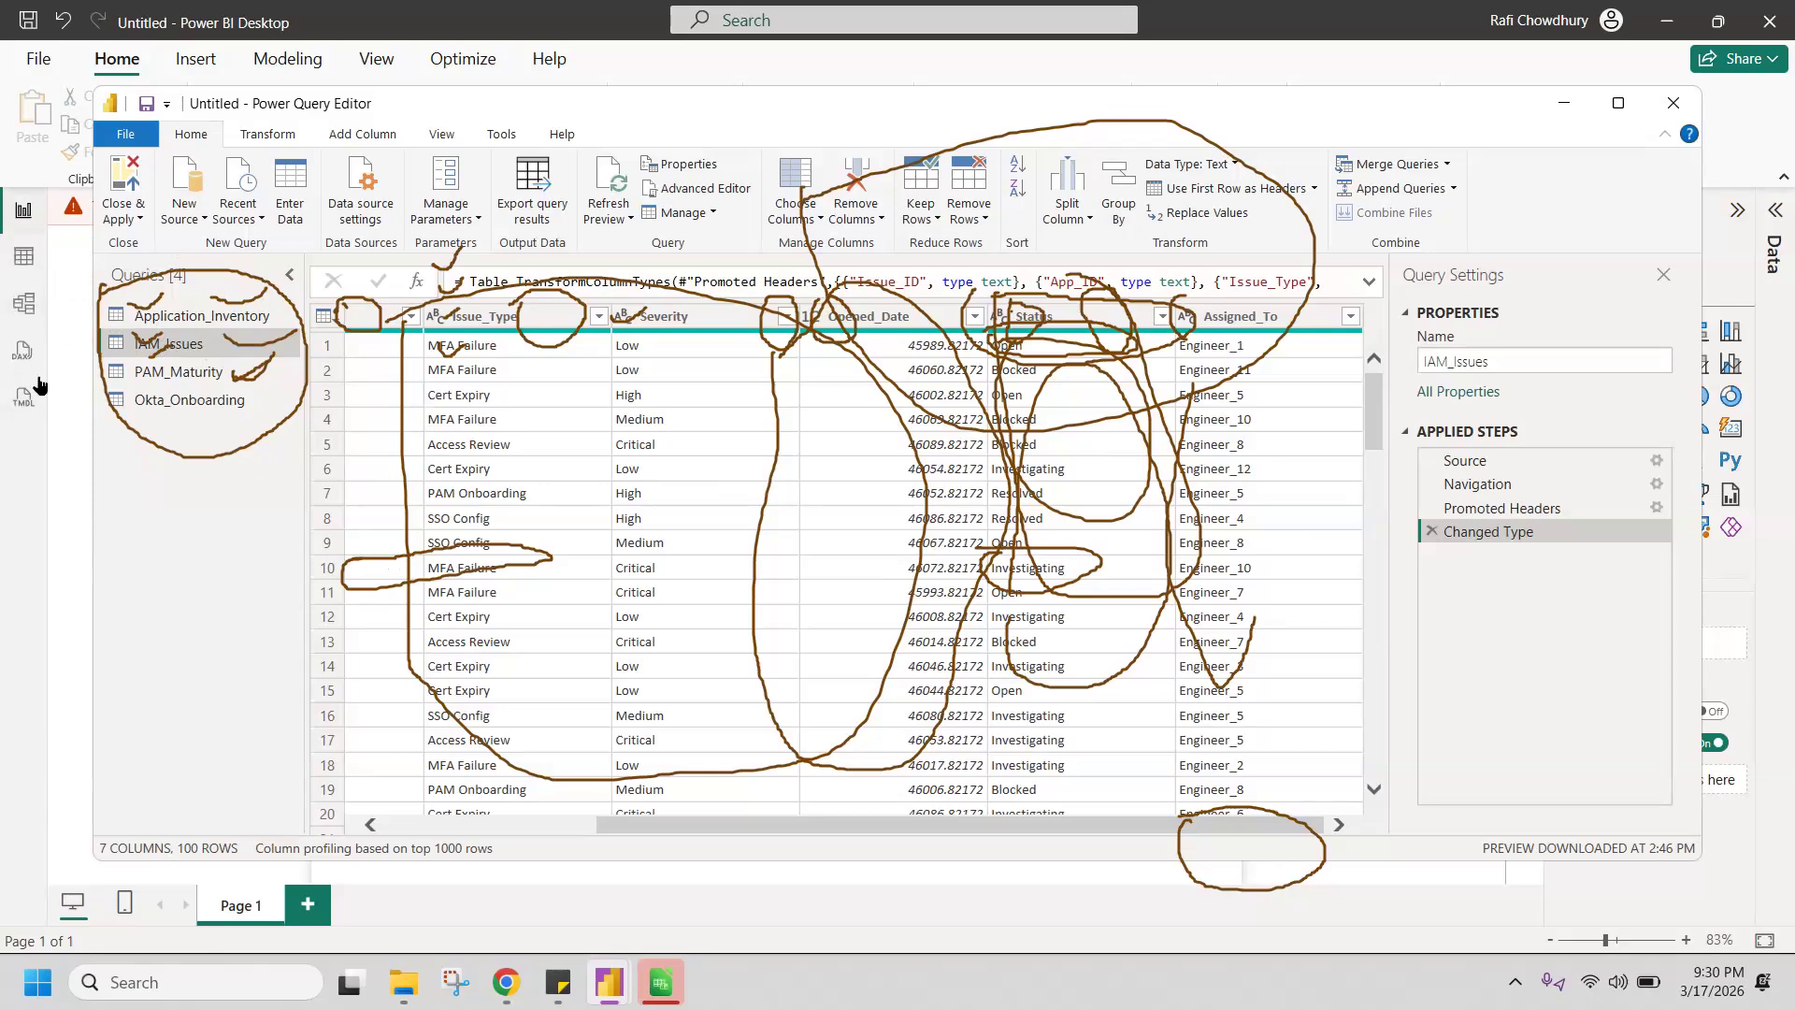
# Step: Close Power Query Editor, applying the queries to the model, and show the Application_Inventory data in Table view
pyautogui.click(46, 895)
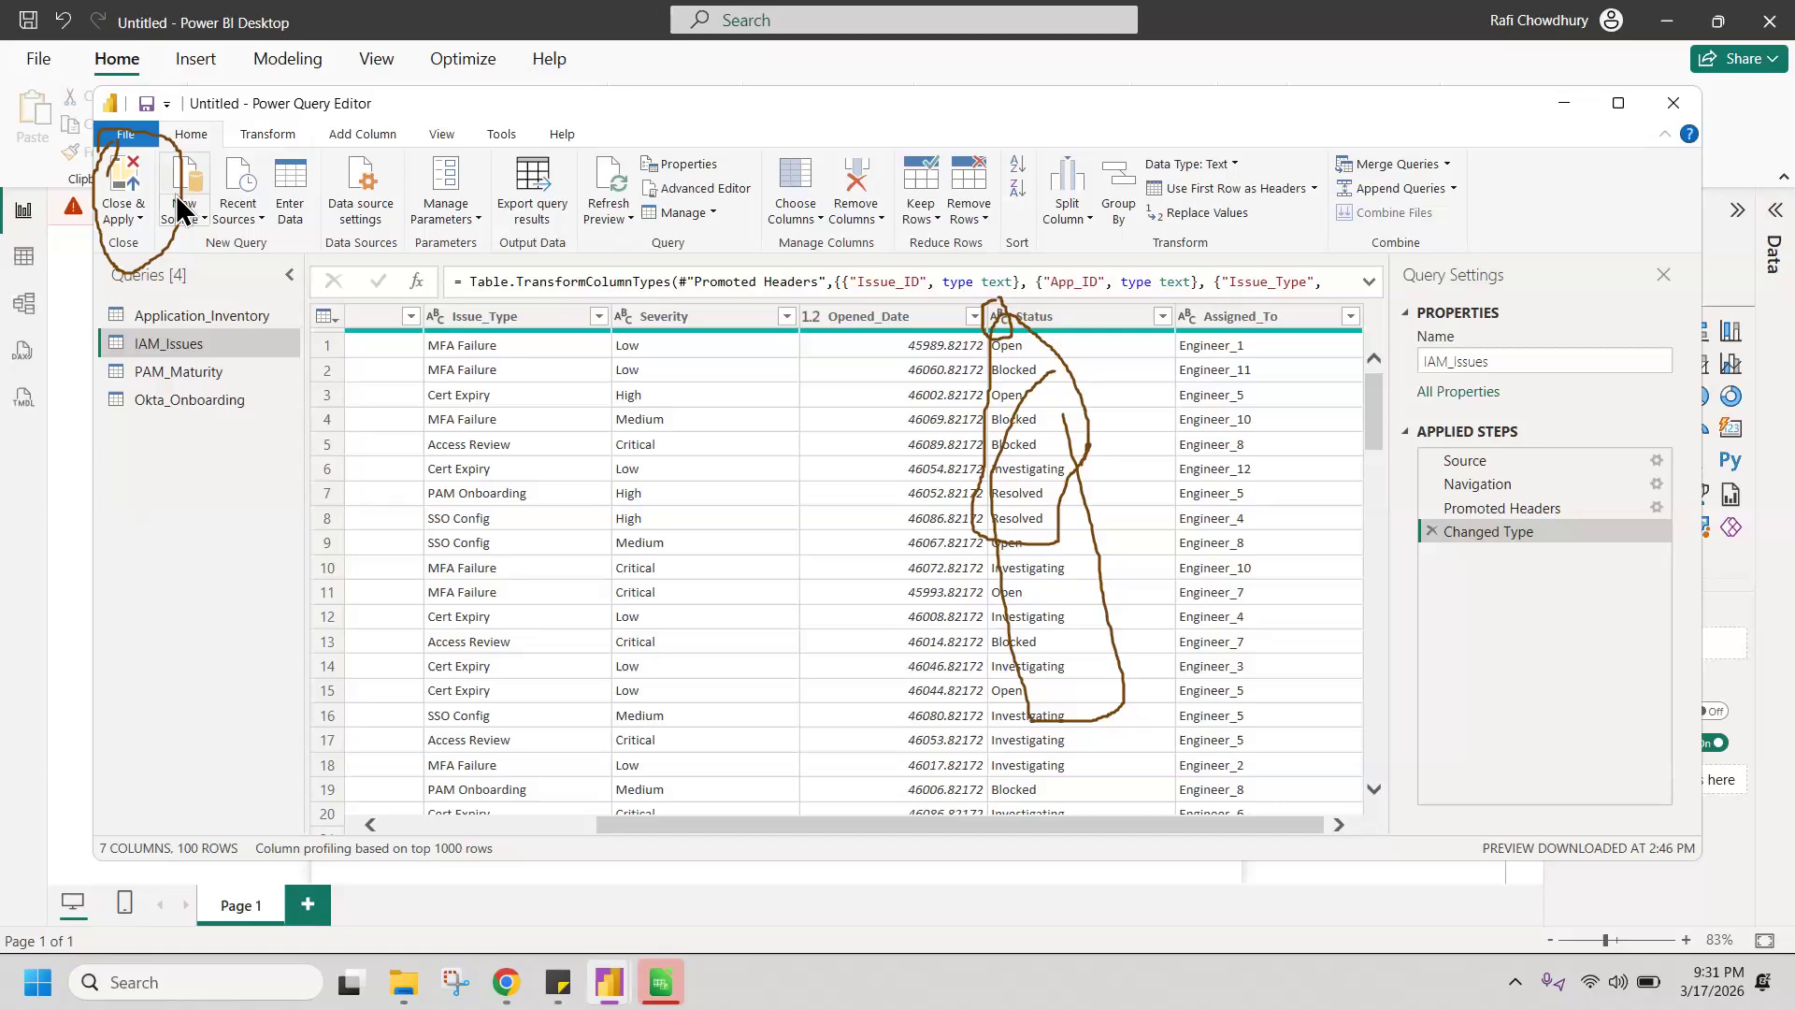
pyautogui.click(123, 215)
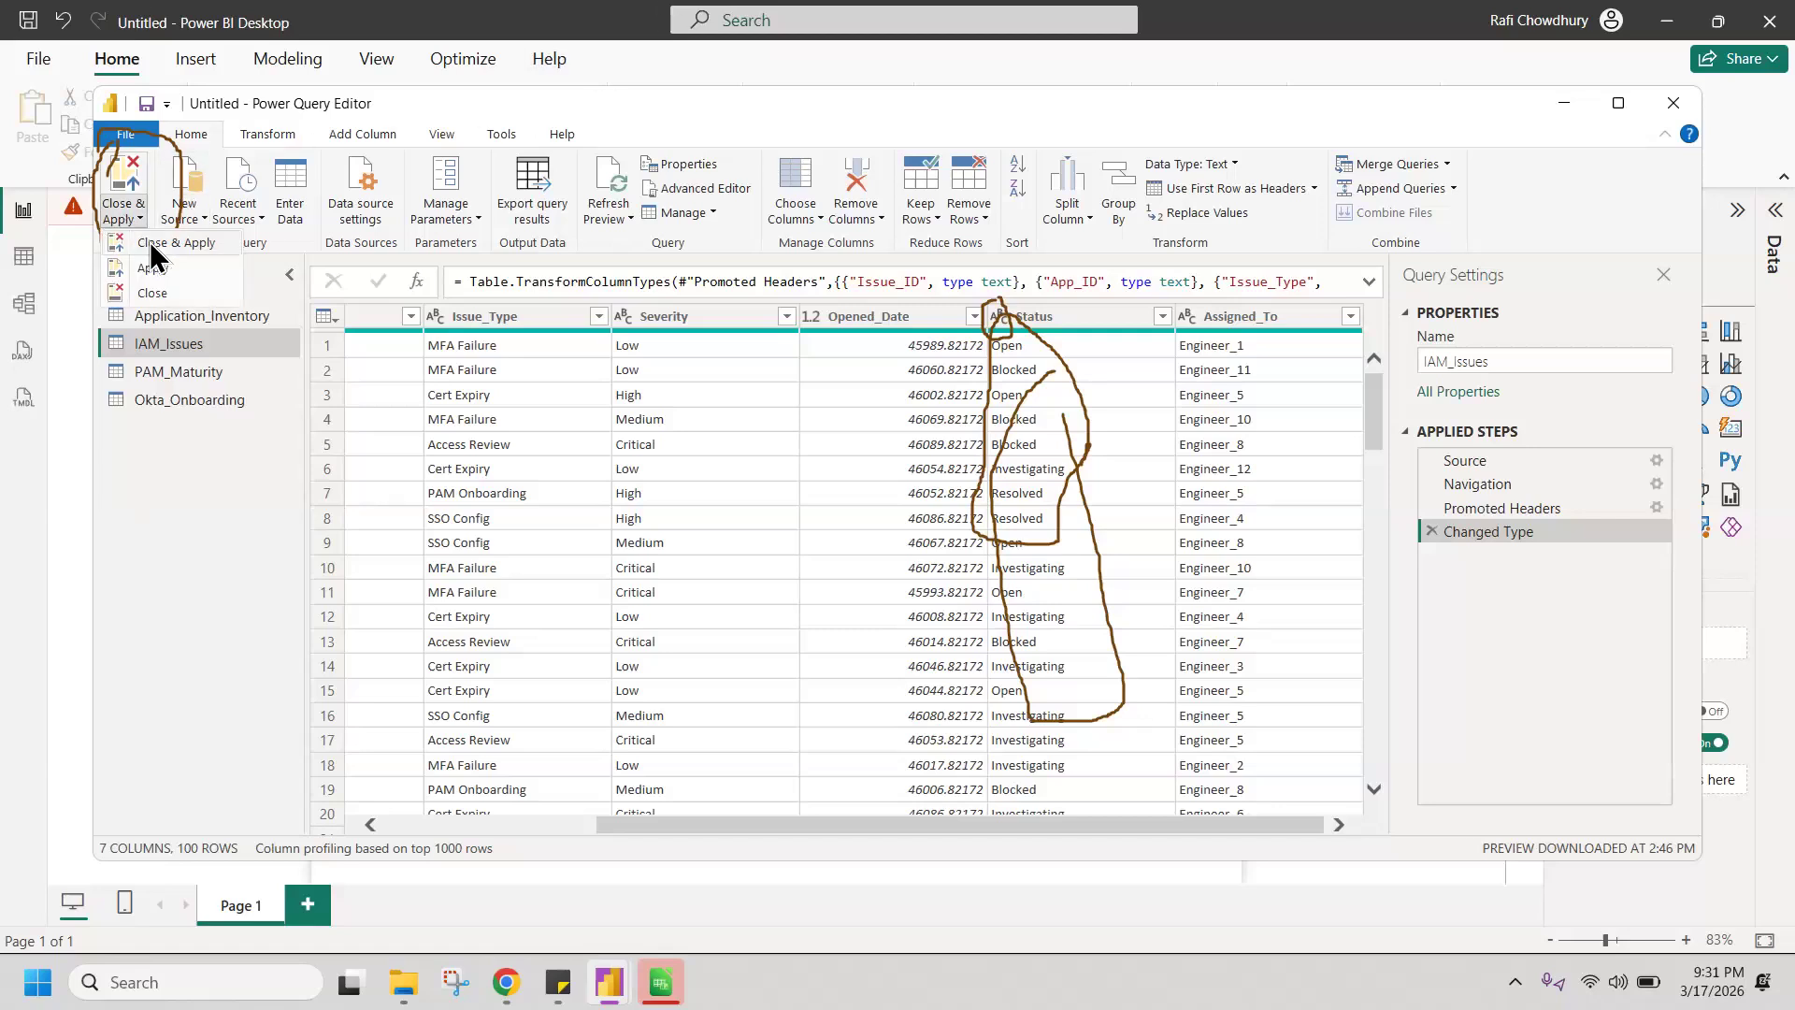
pyautogui.click(149, 241)
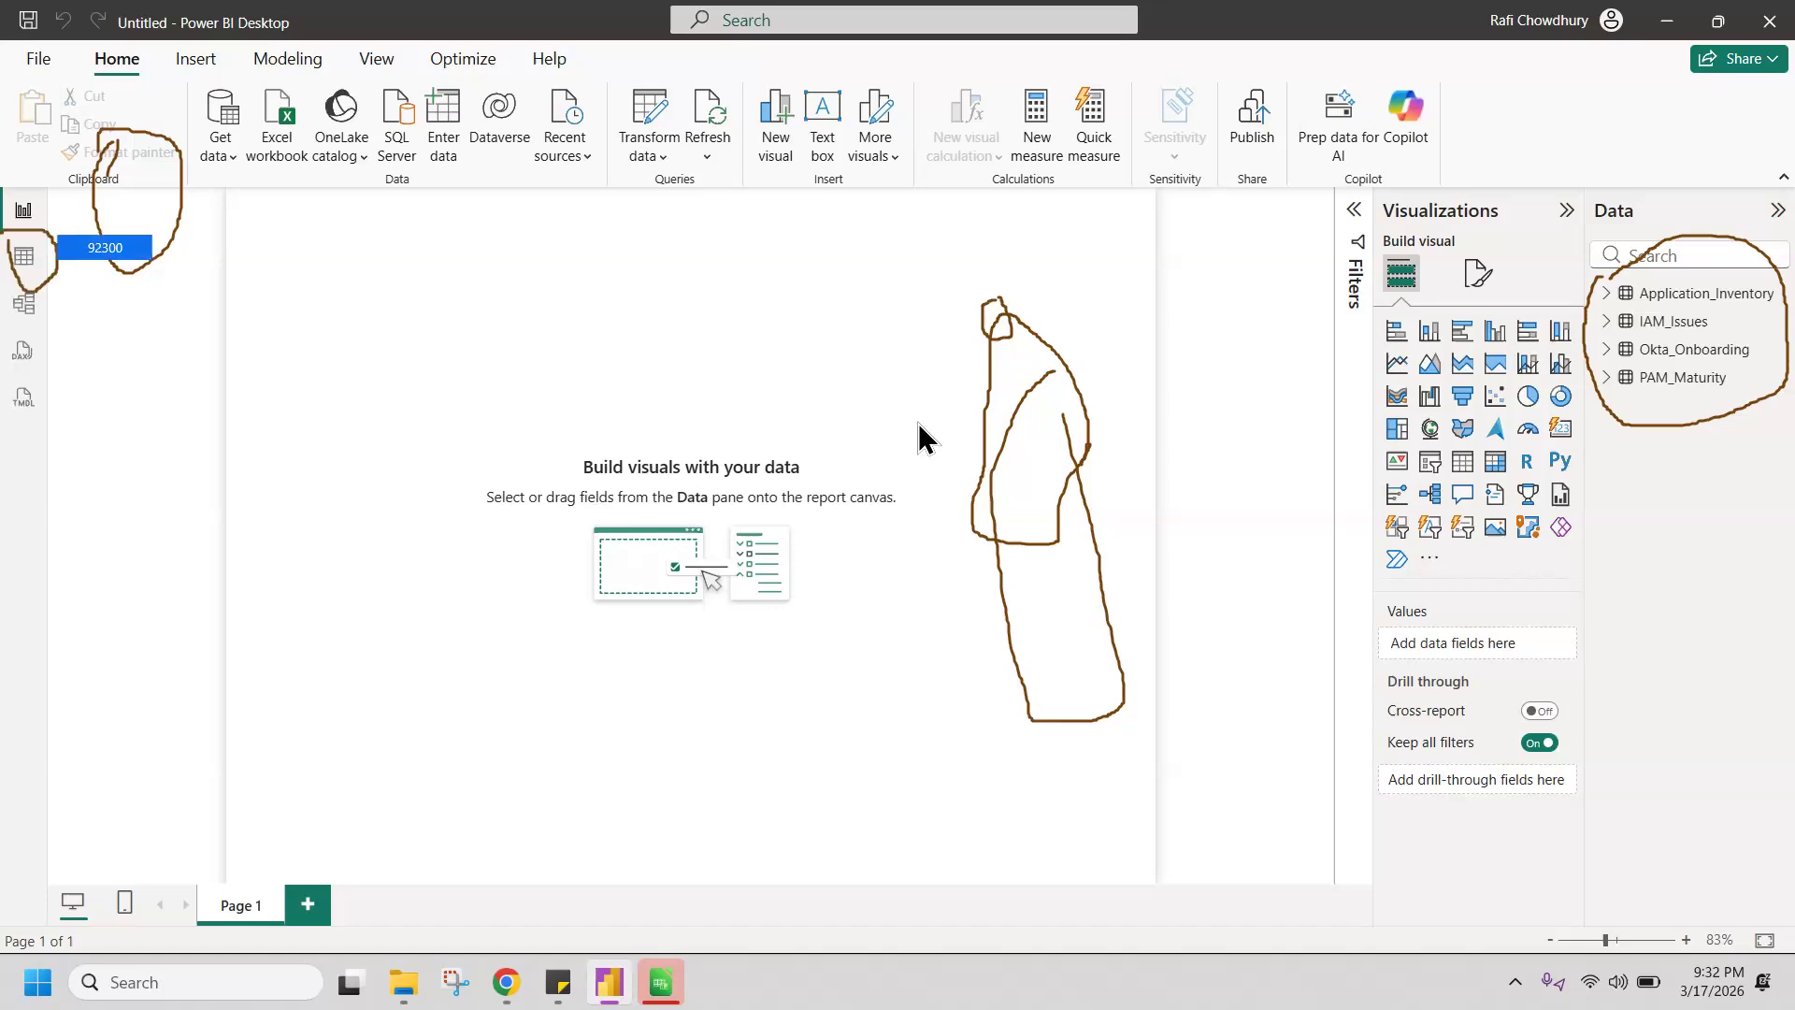
pyautogui.click(24, 257)
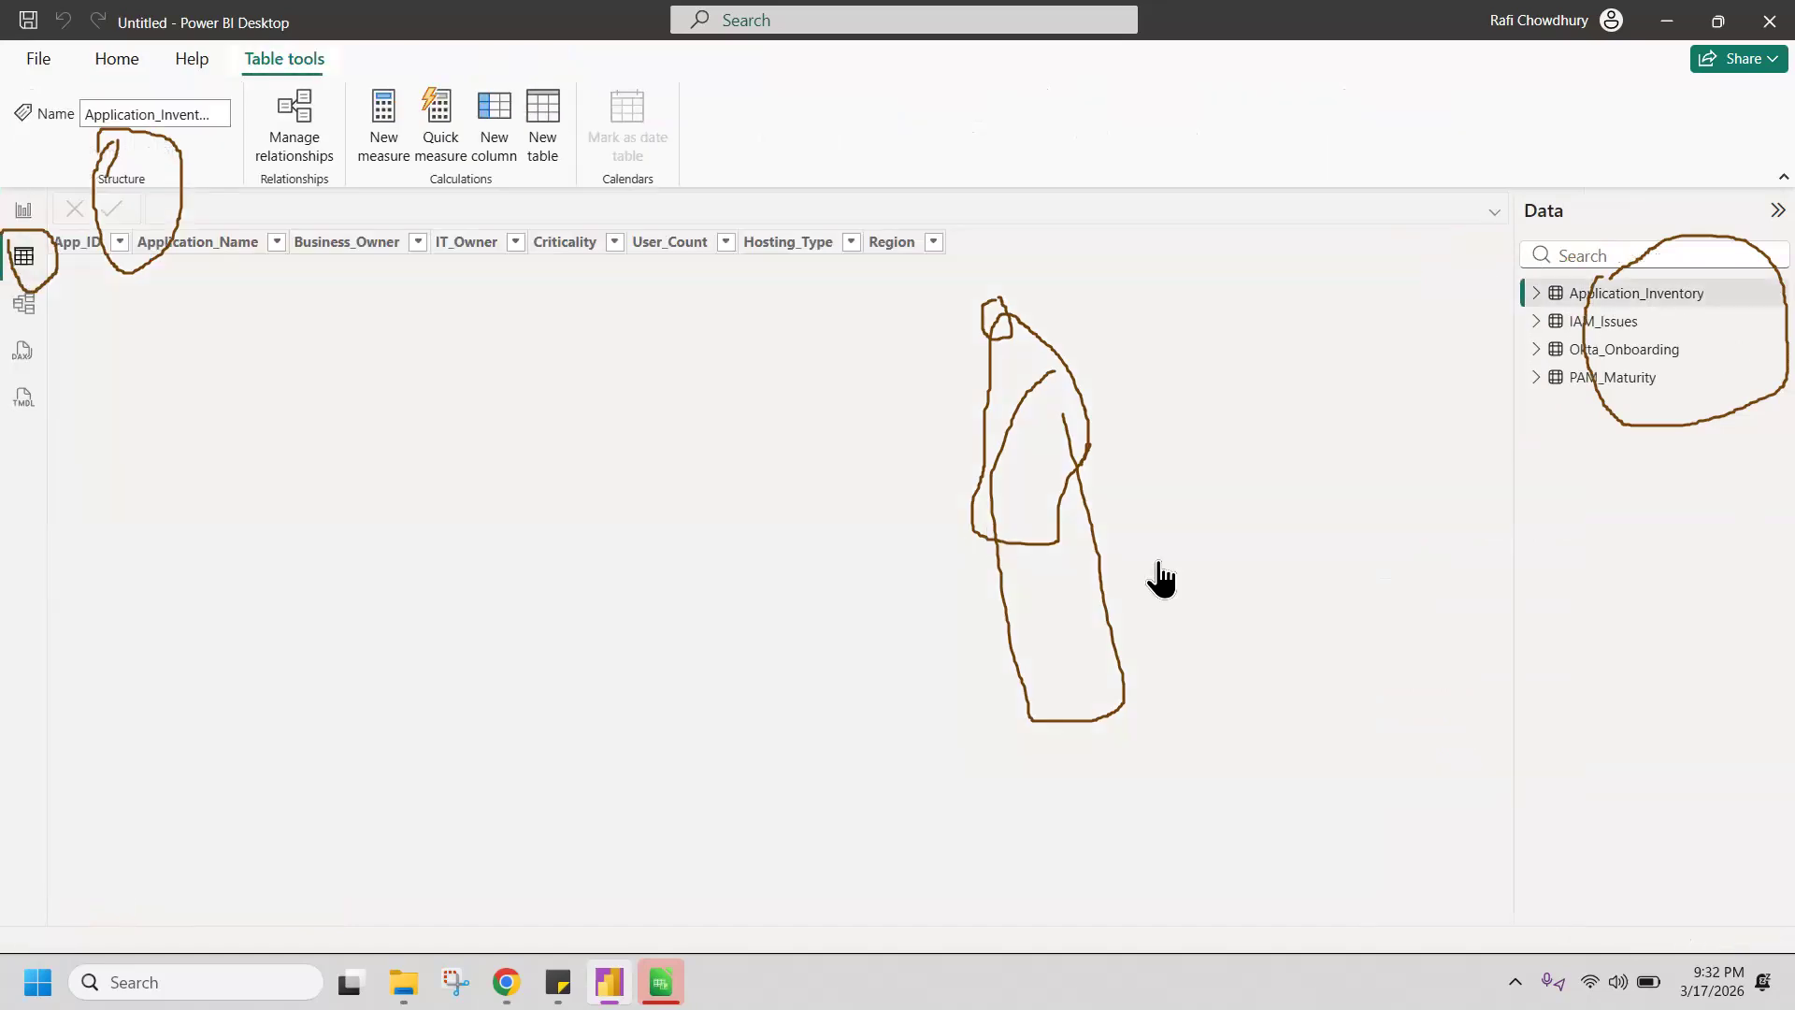
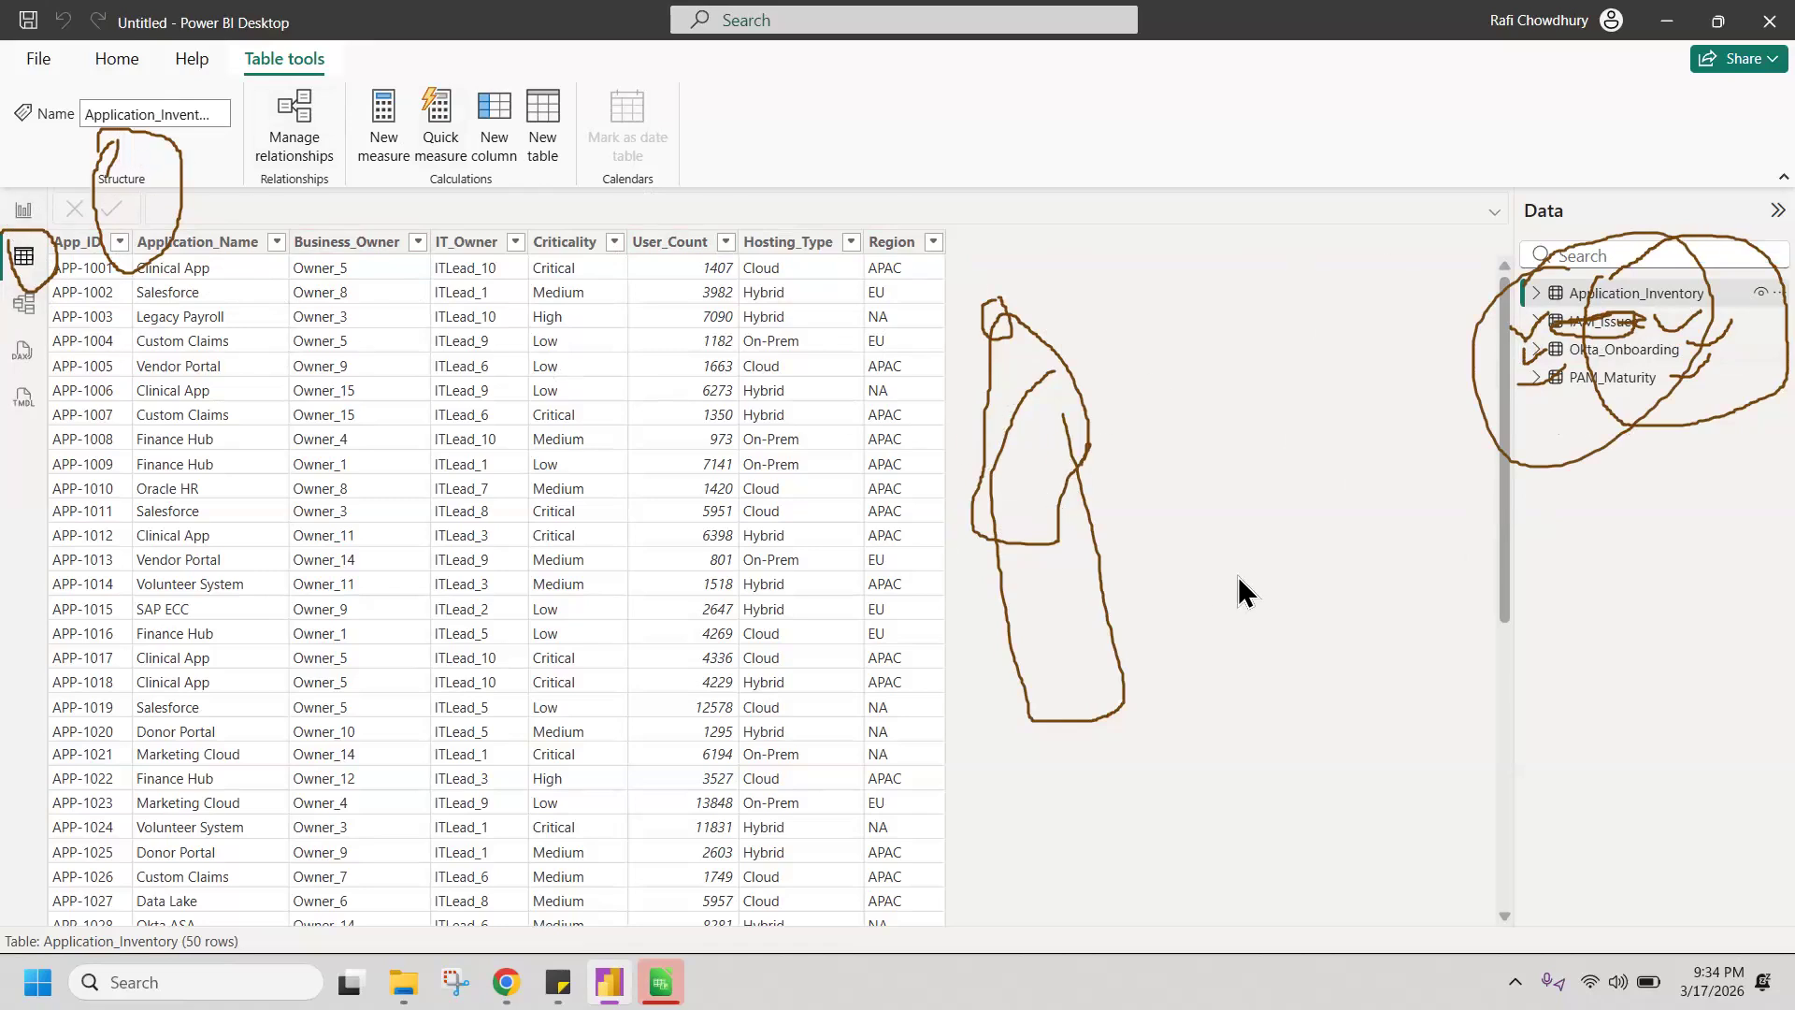
# Step: Review the data of the IAM_Issues, Okta_Onboarding, PAM_Maturity and Application_Inventory tables in Table view
pyautogui.press('Escape')
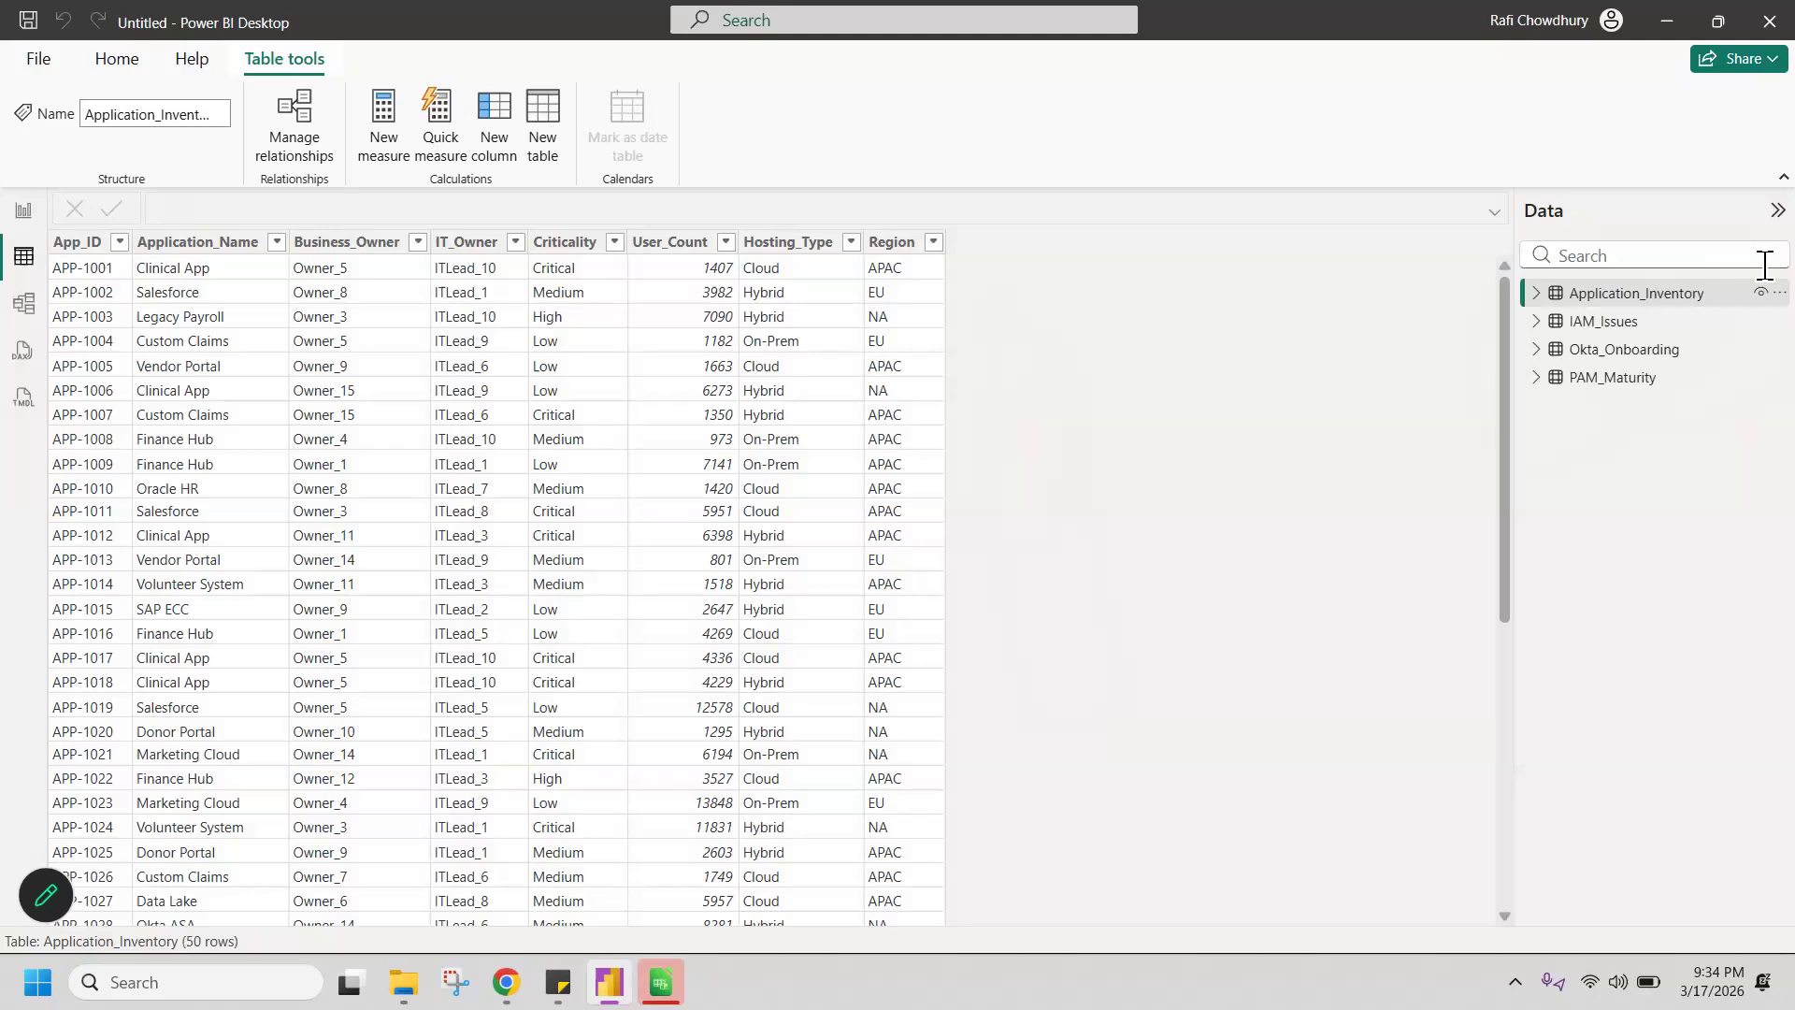
pyautogui.moveTo(1597, 334)
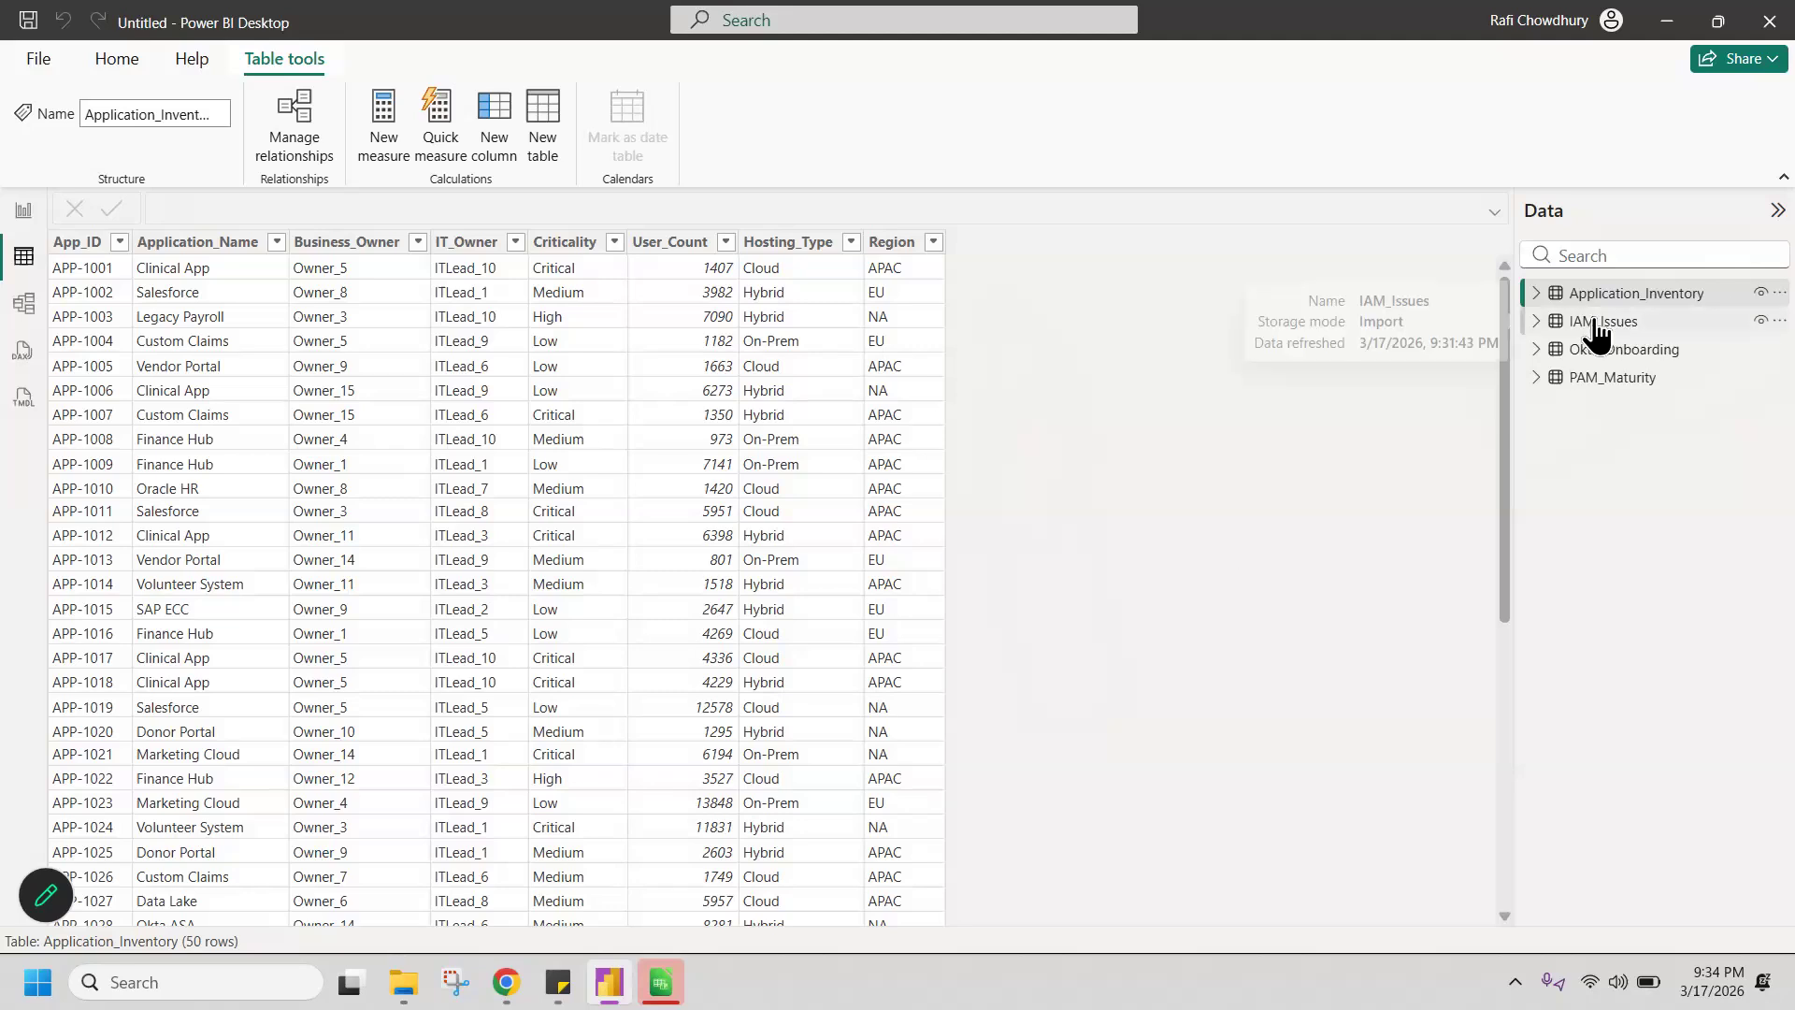
pyautogui.click(1666, 328)
pyautogui.moveTo(1669, 341)
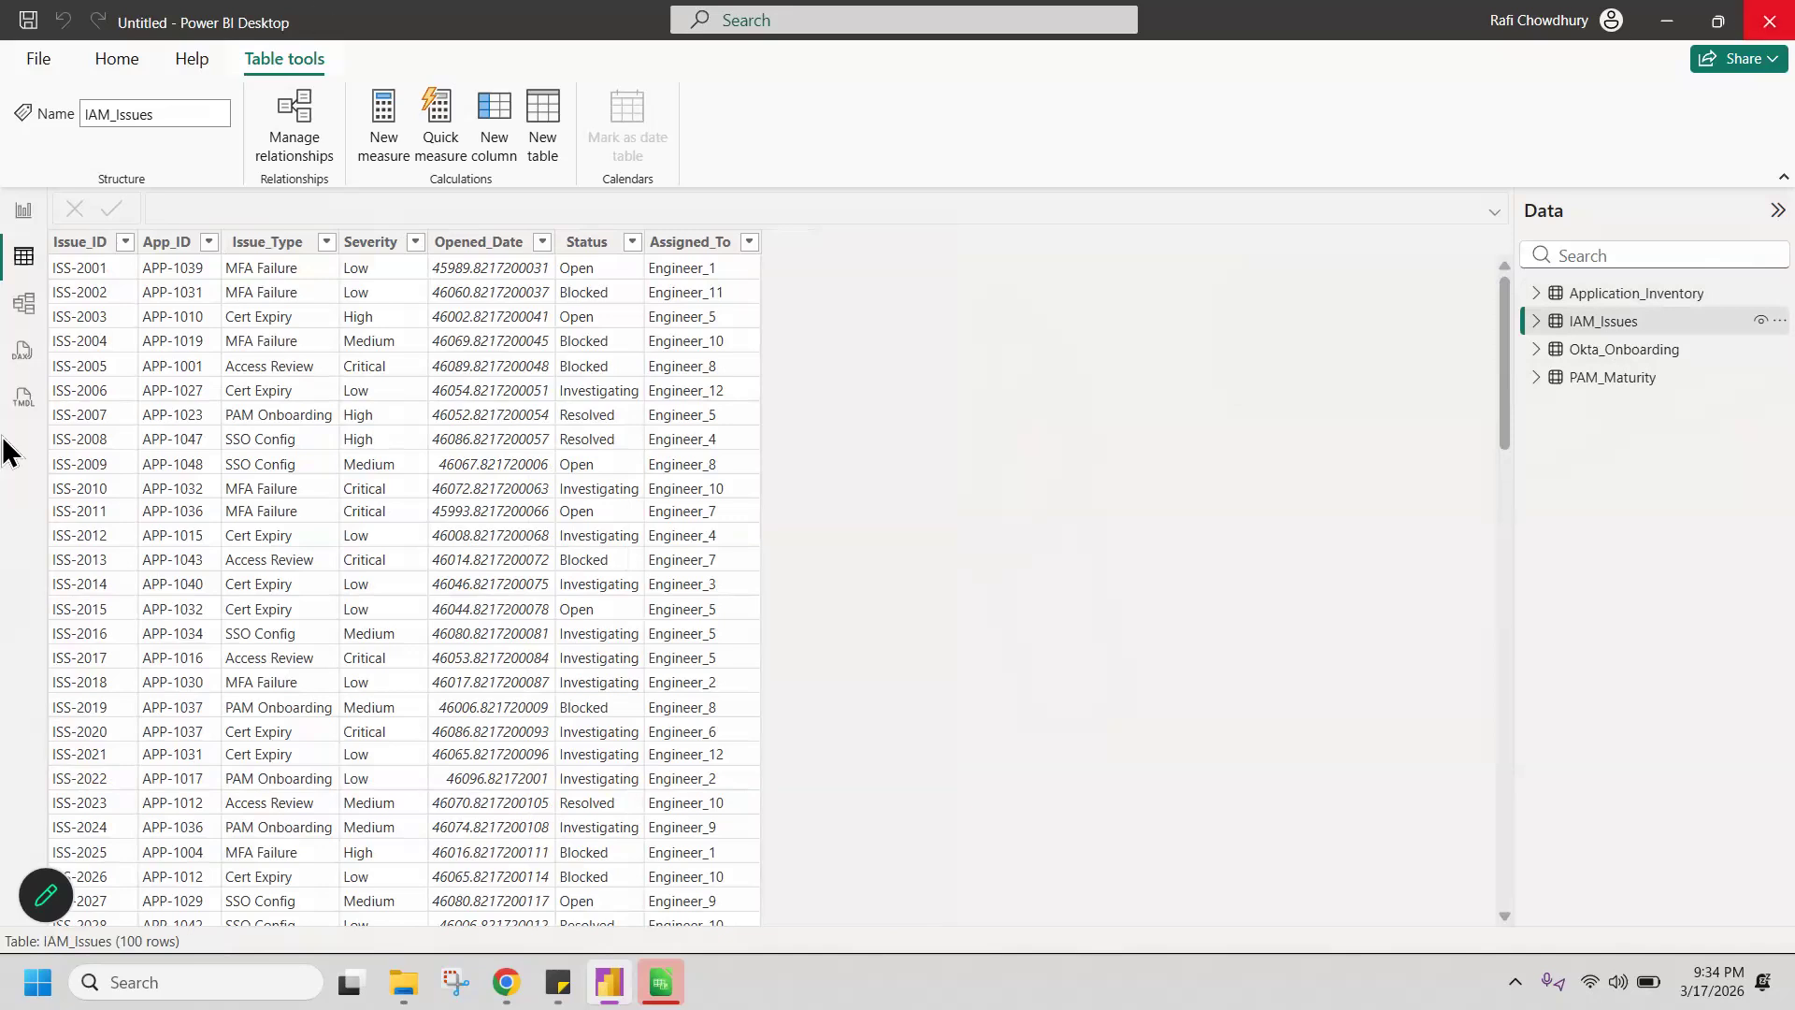
pyautogui.click(1646, 356)
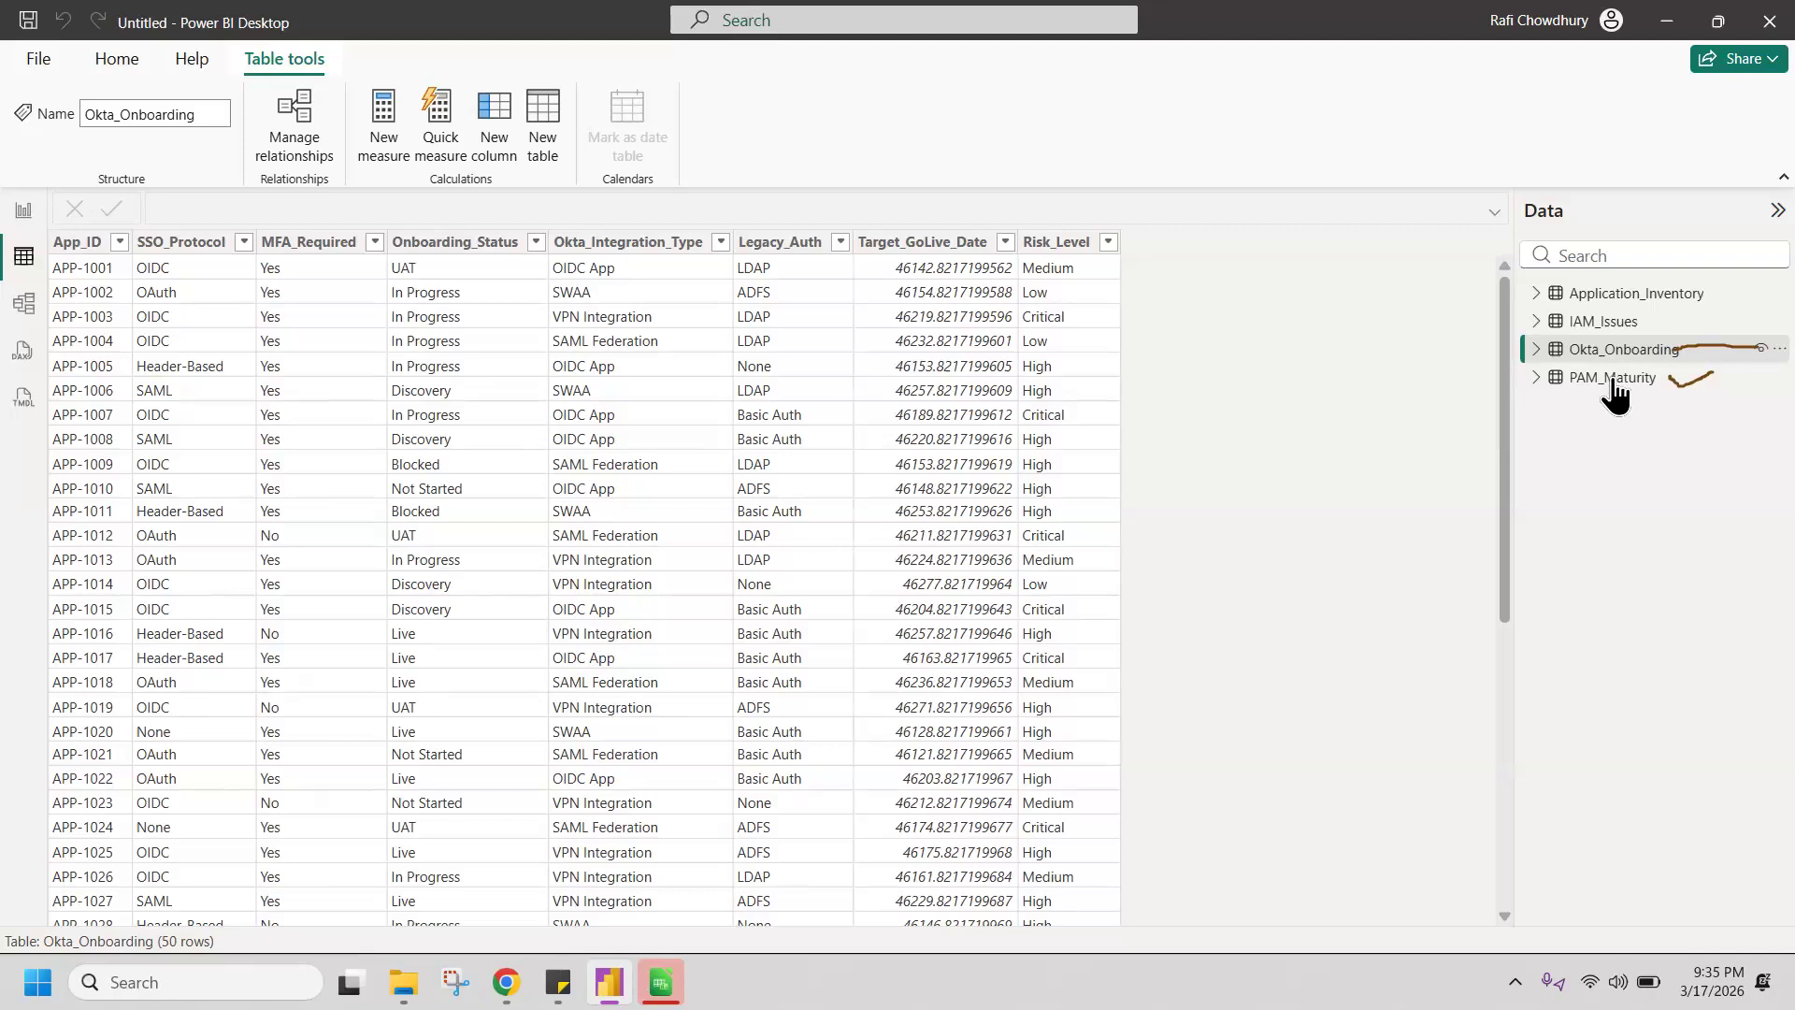
pyautogui.click(1559, 380)
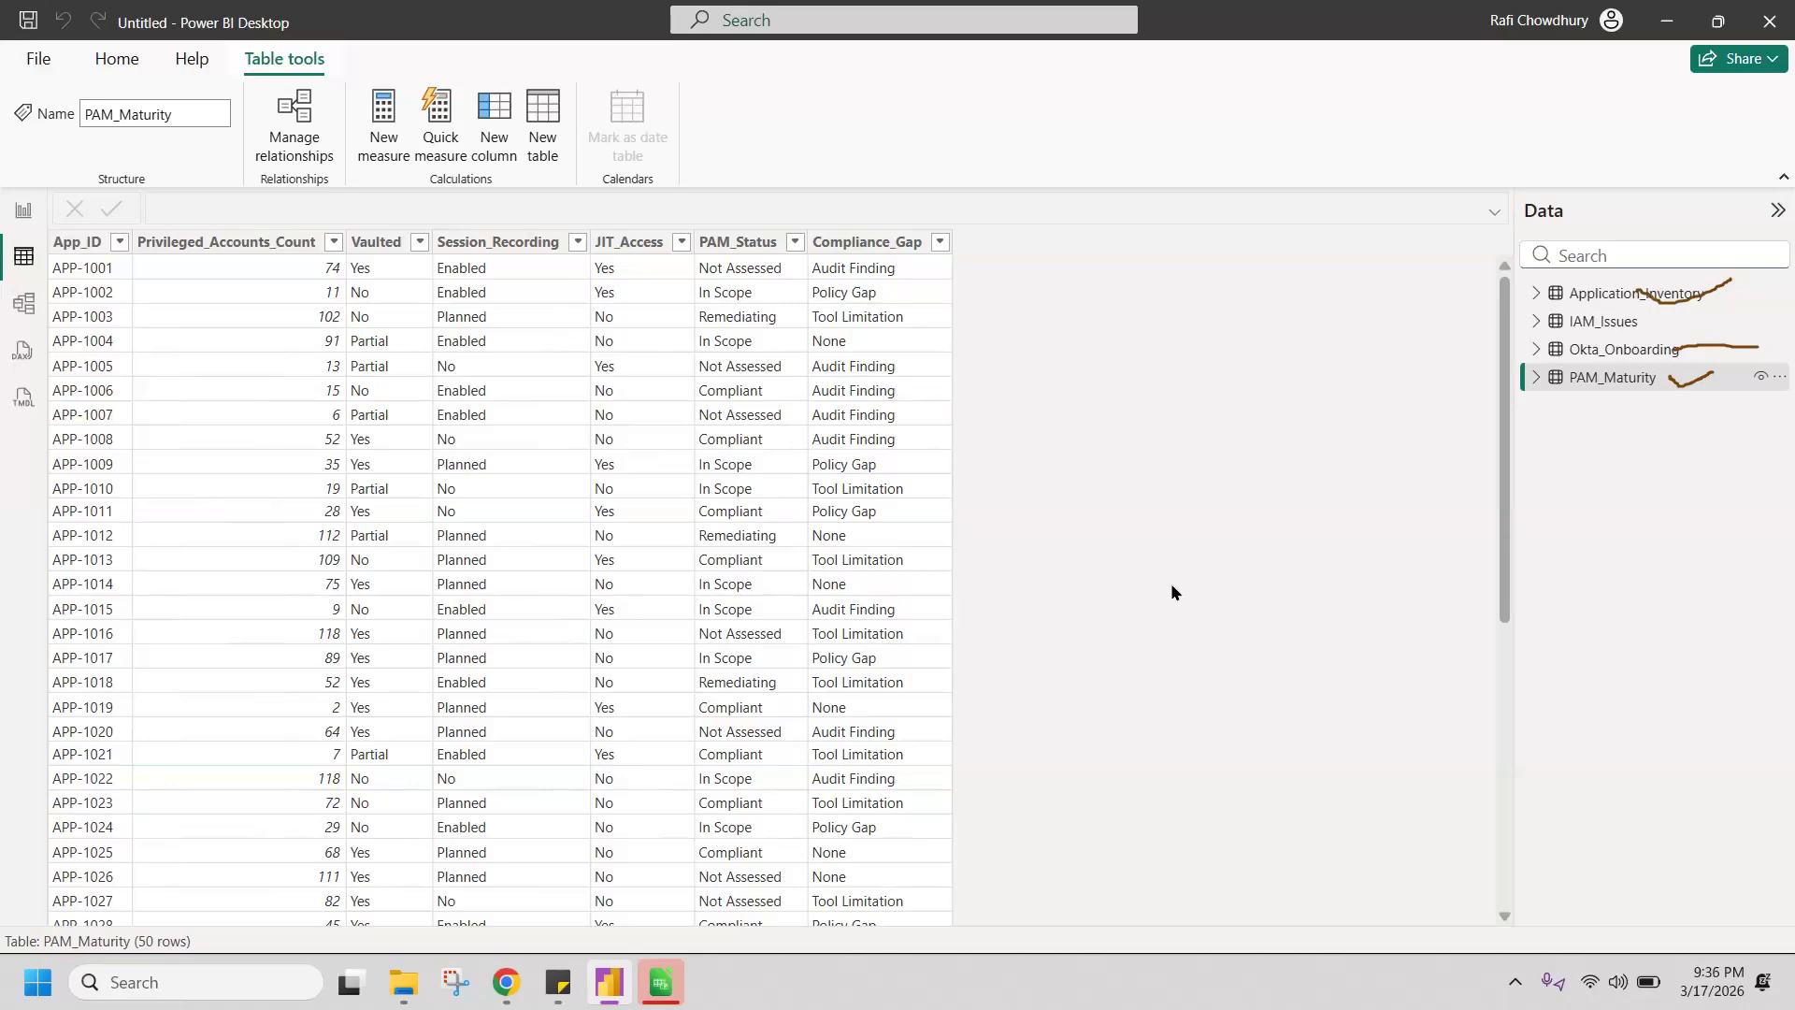
pyautogui.click(1607, 297)
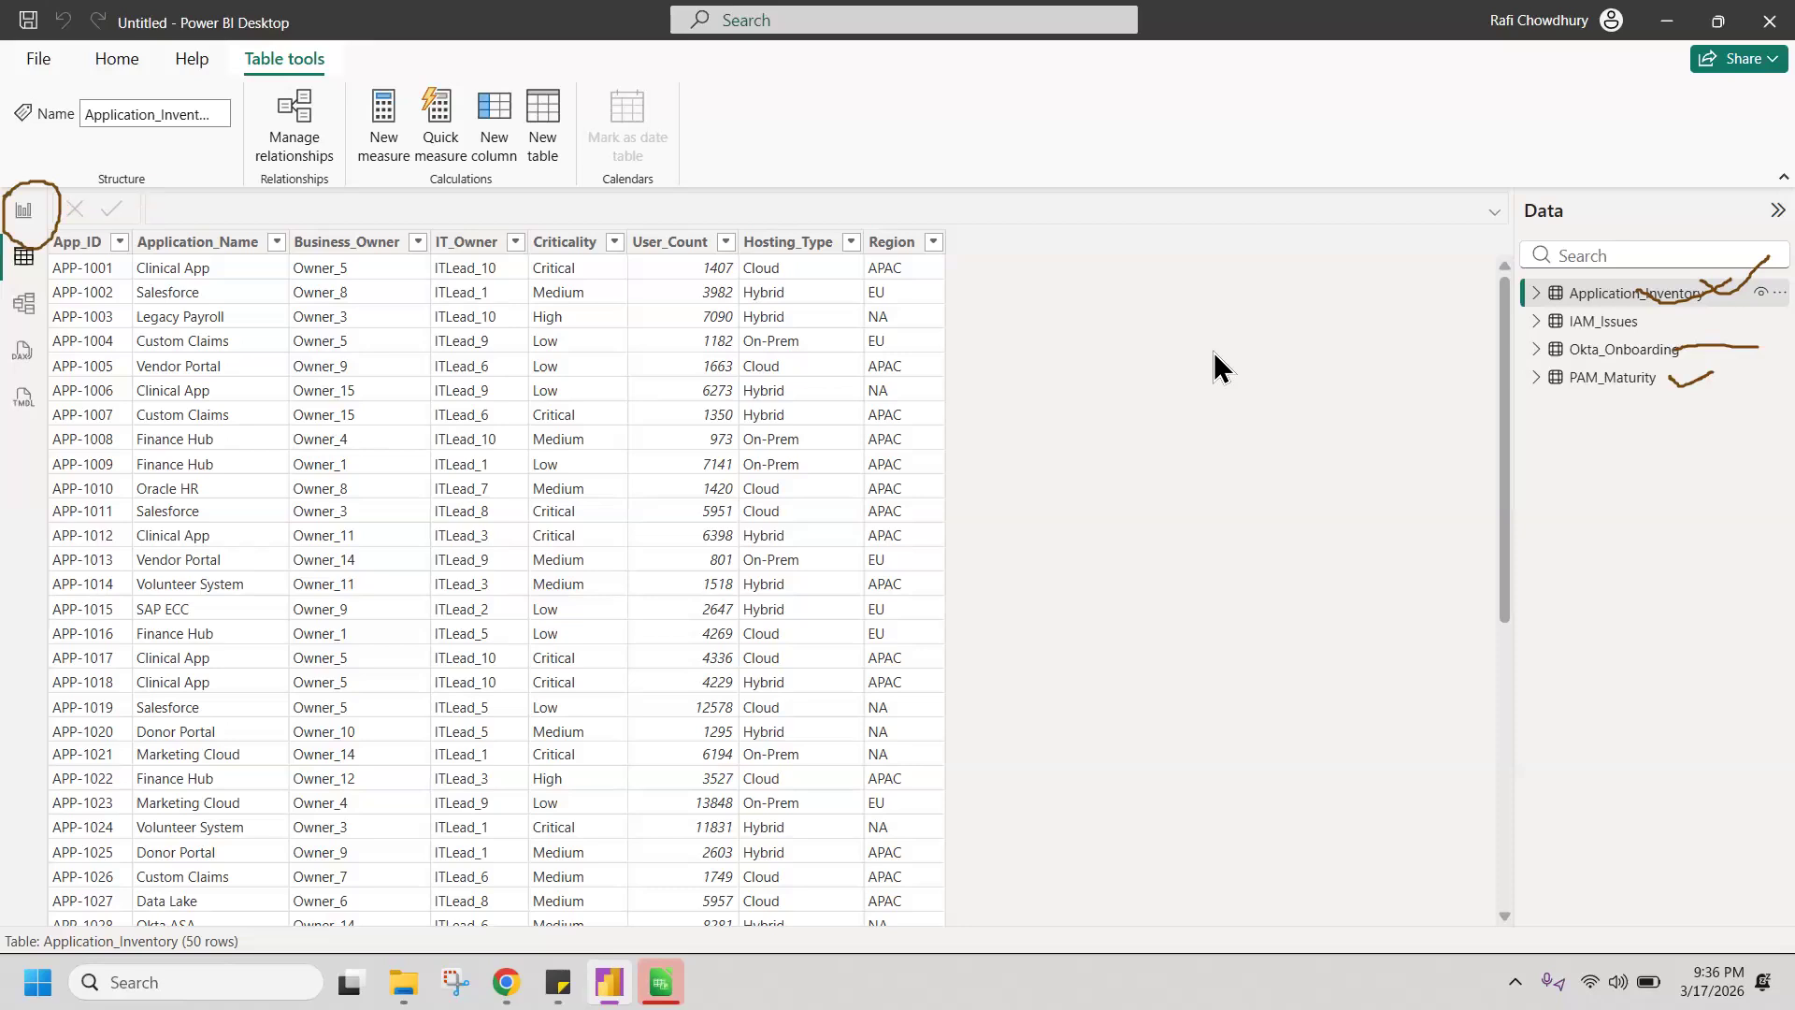
# Step: Switch to Report view and add an empty table visual to Page 1
pyautogui.click(24, 213)
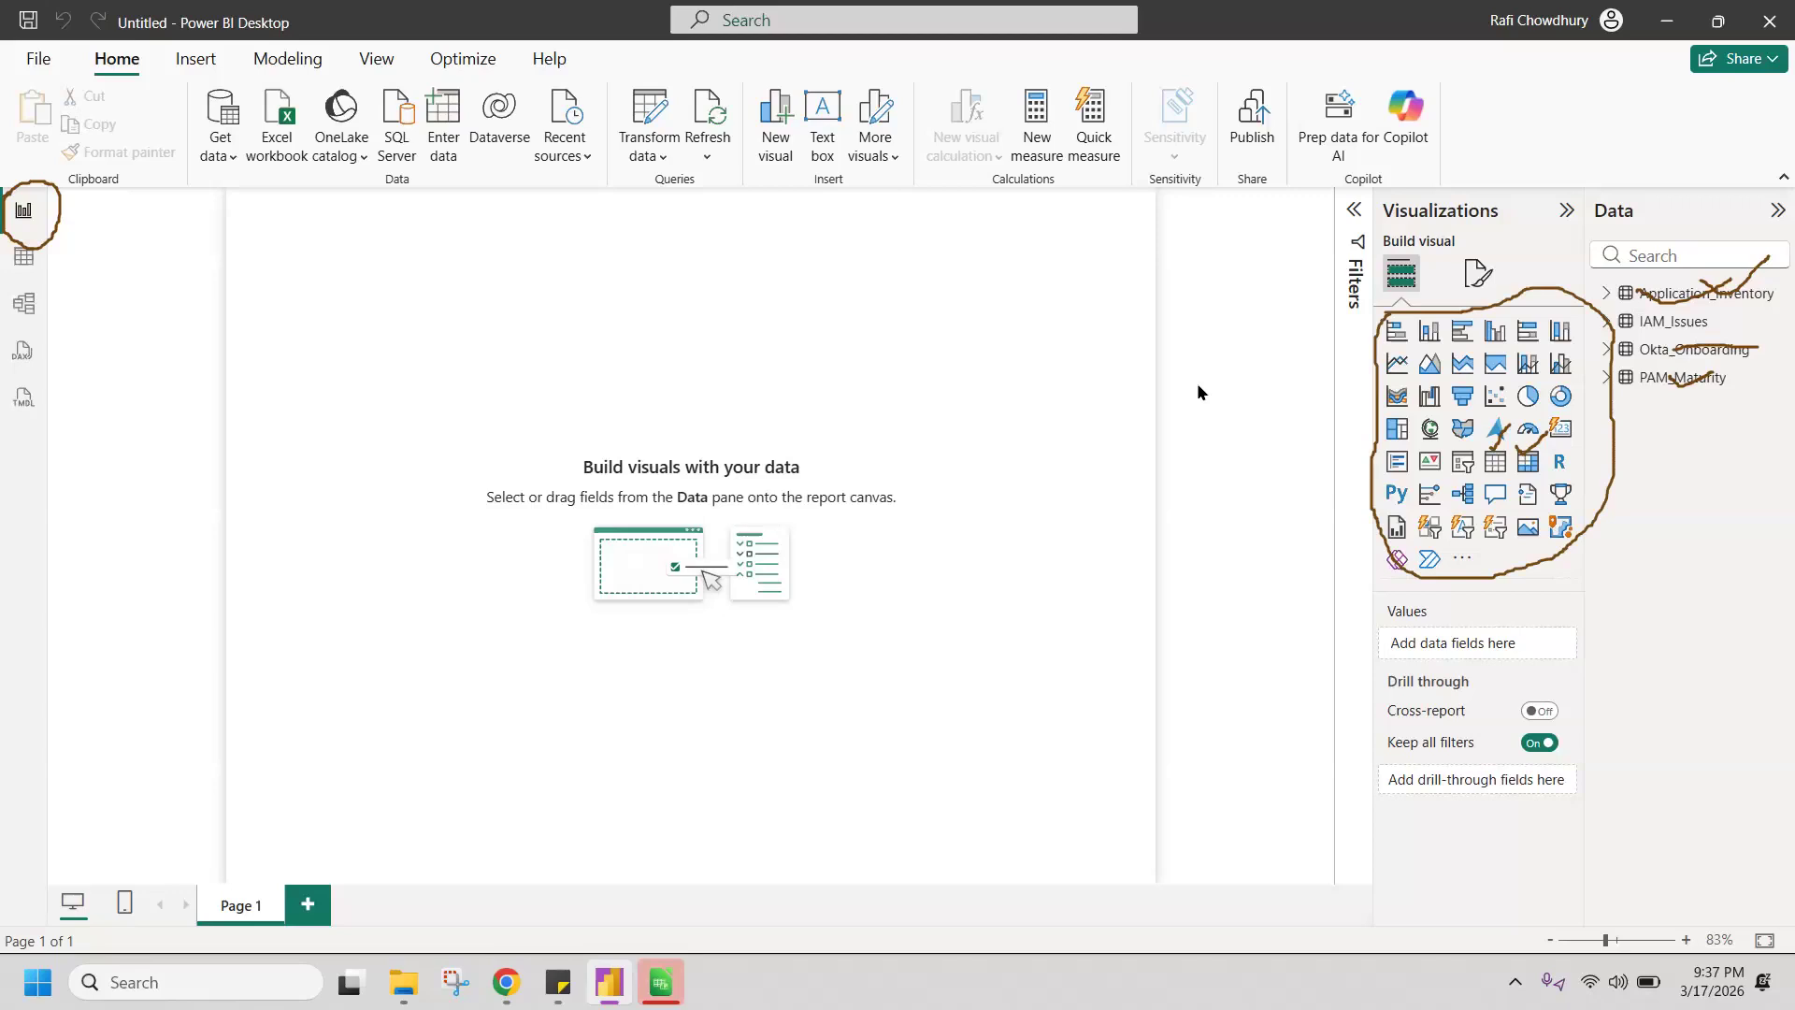
pyautogui.click(1495, 462)
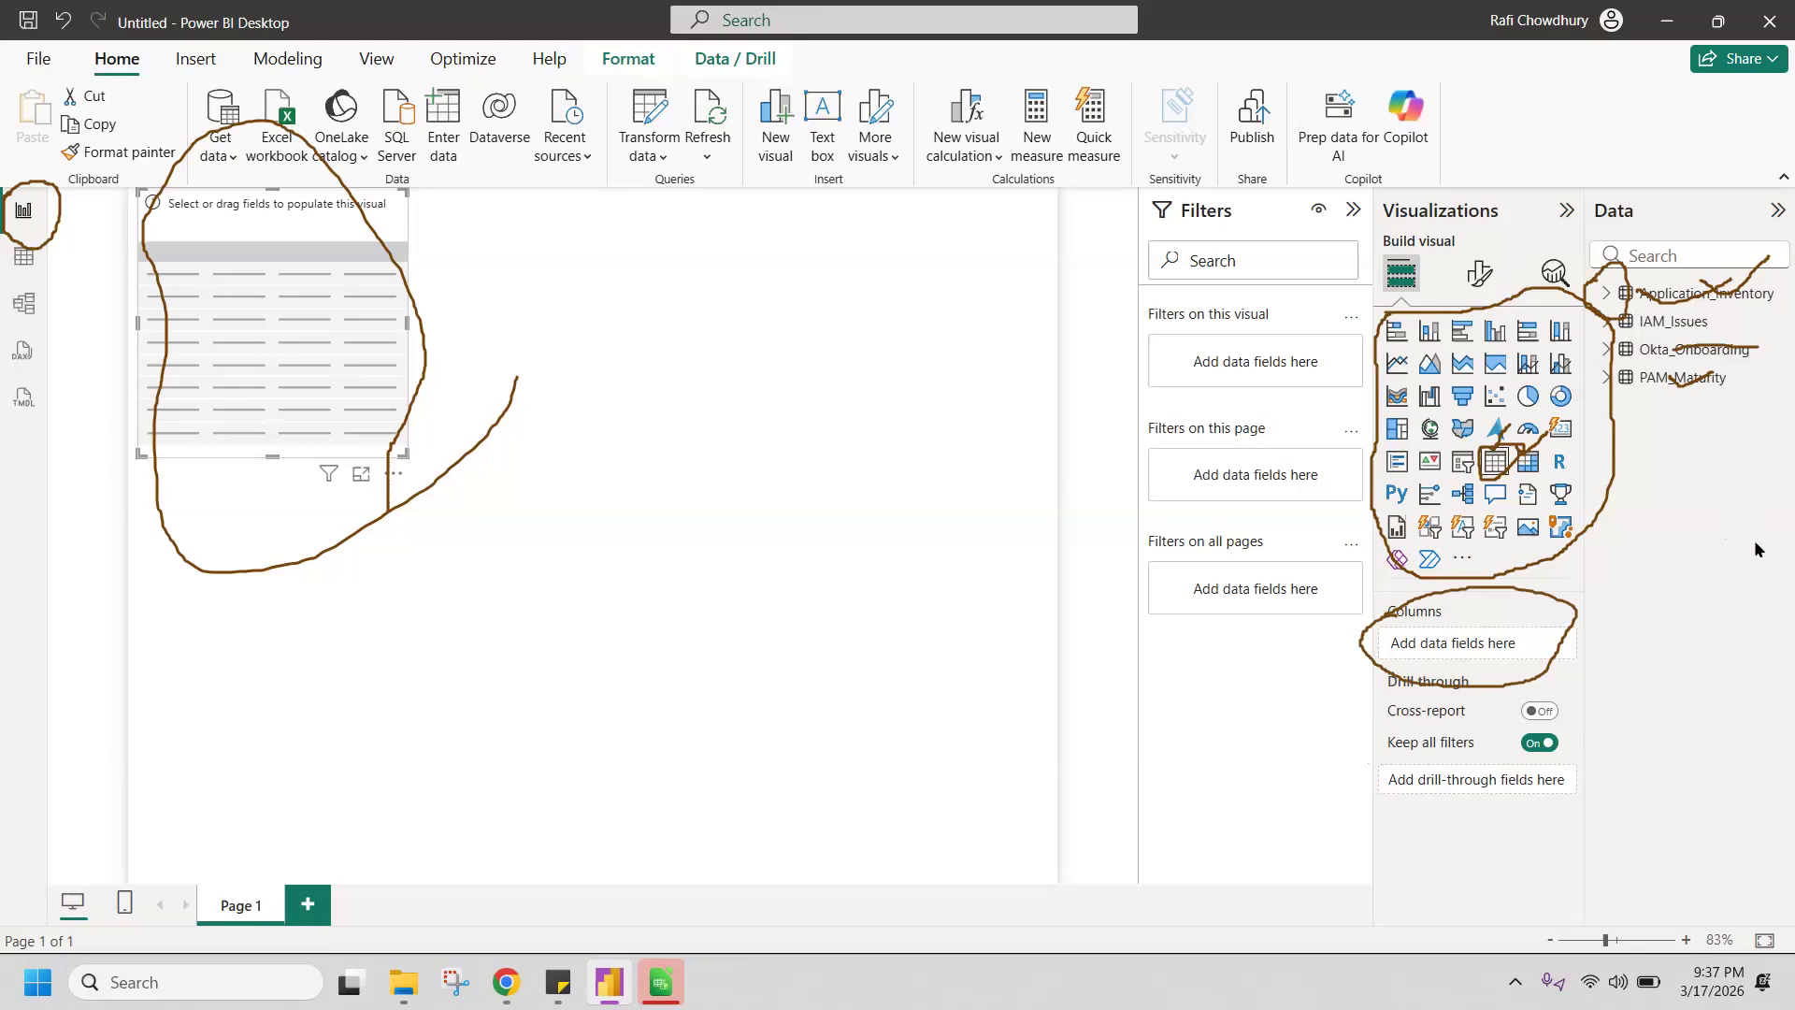
pyautogui.press('Escape')
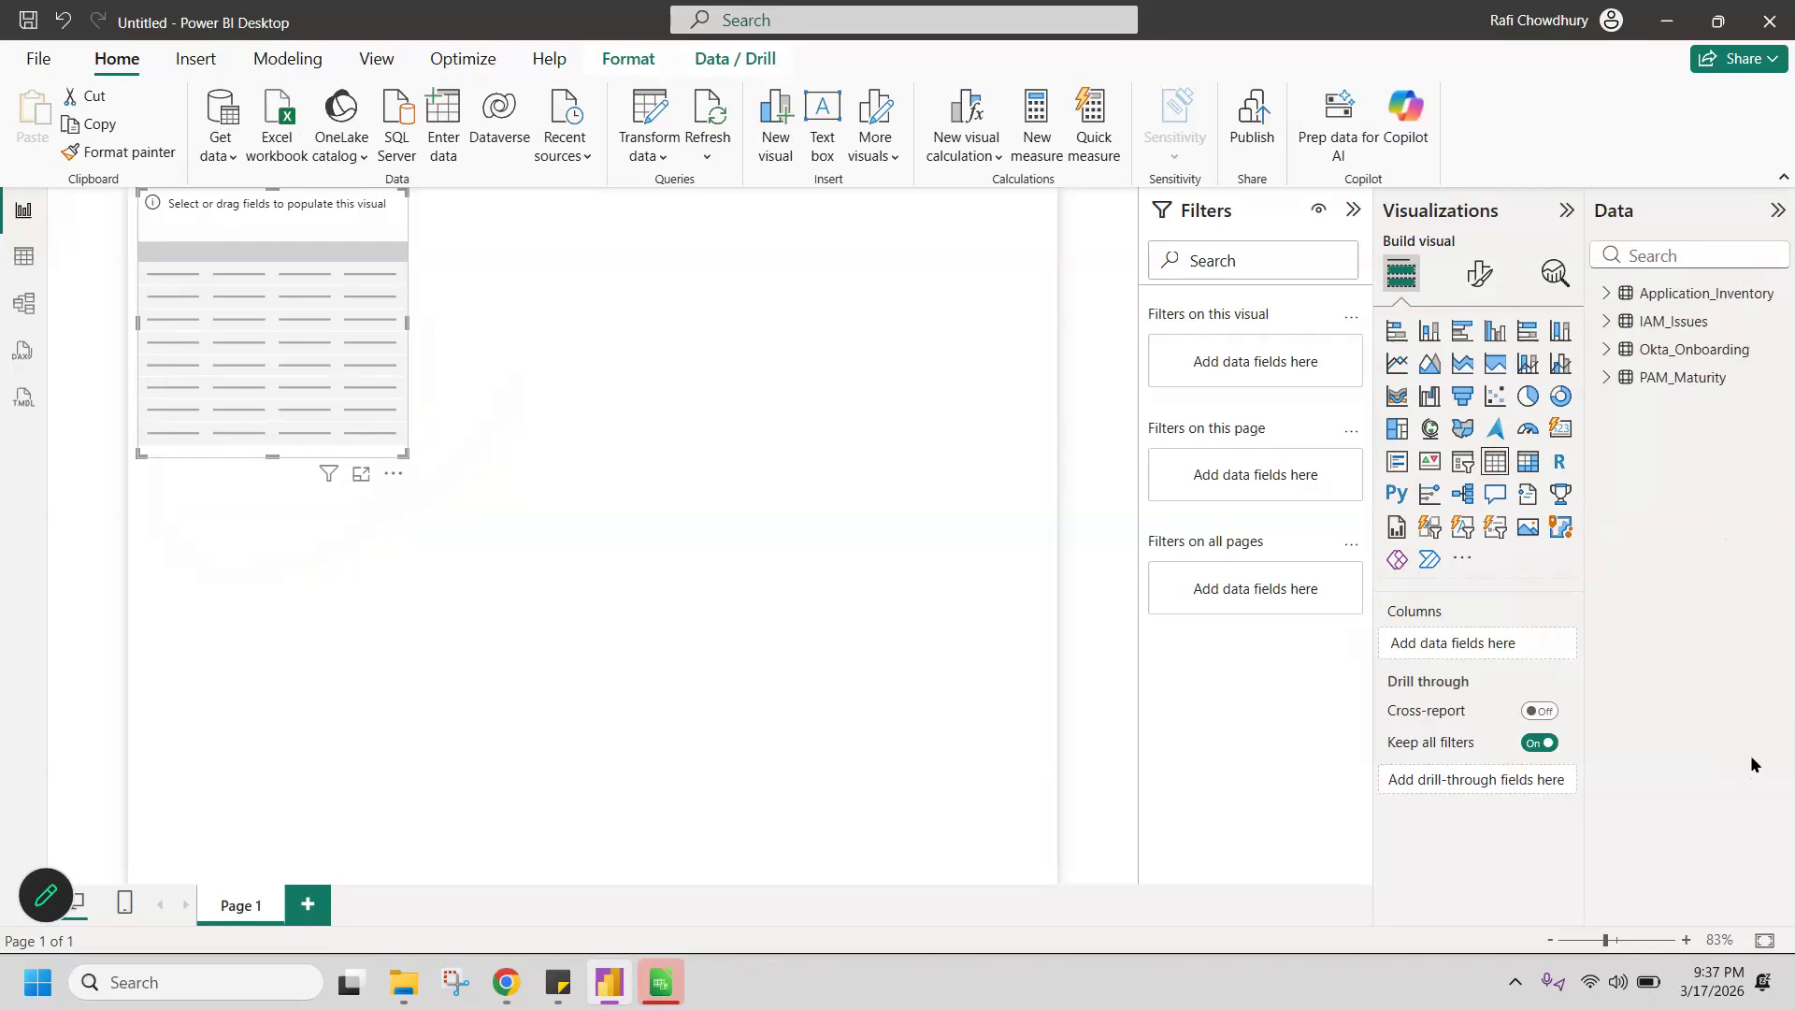
pyautogui.click(46, 895)
# Step: Add Application_Name and User_Count from Application_Inventory as the table visual's columns, and enlarge the visual to nearly fill the page
pyautogui.moveTo(1602, 263); pyautogui.dragTo(1582, 296)
pyautogui.click(1605, 296)
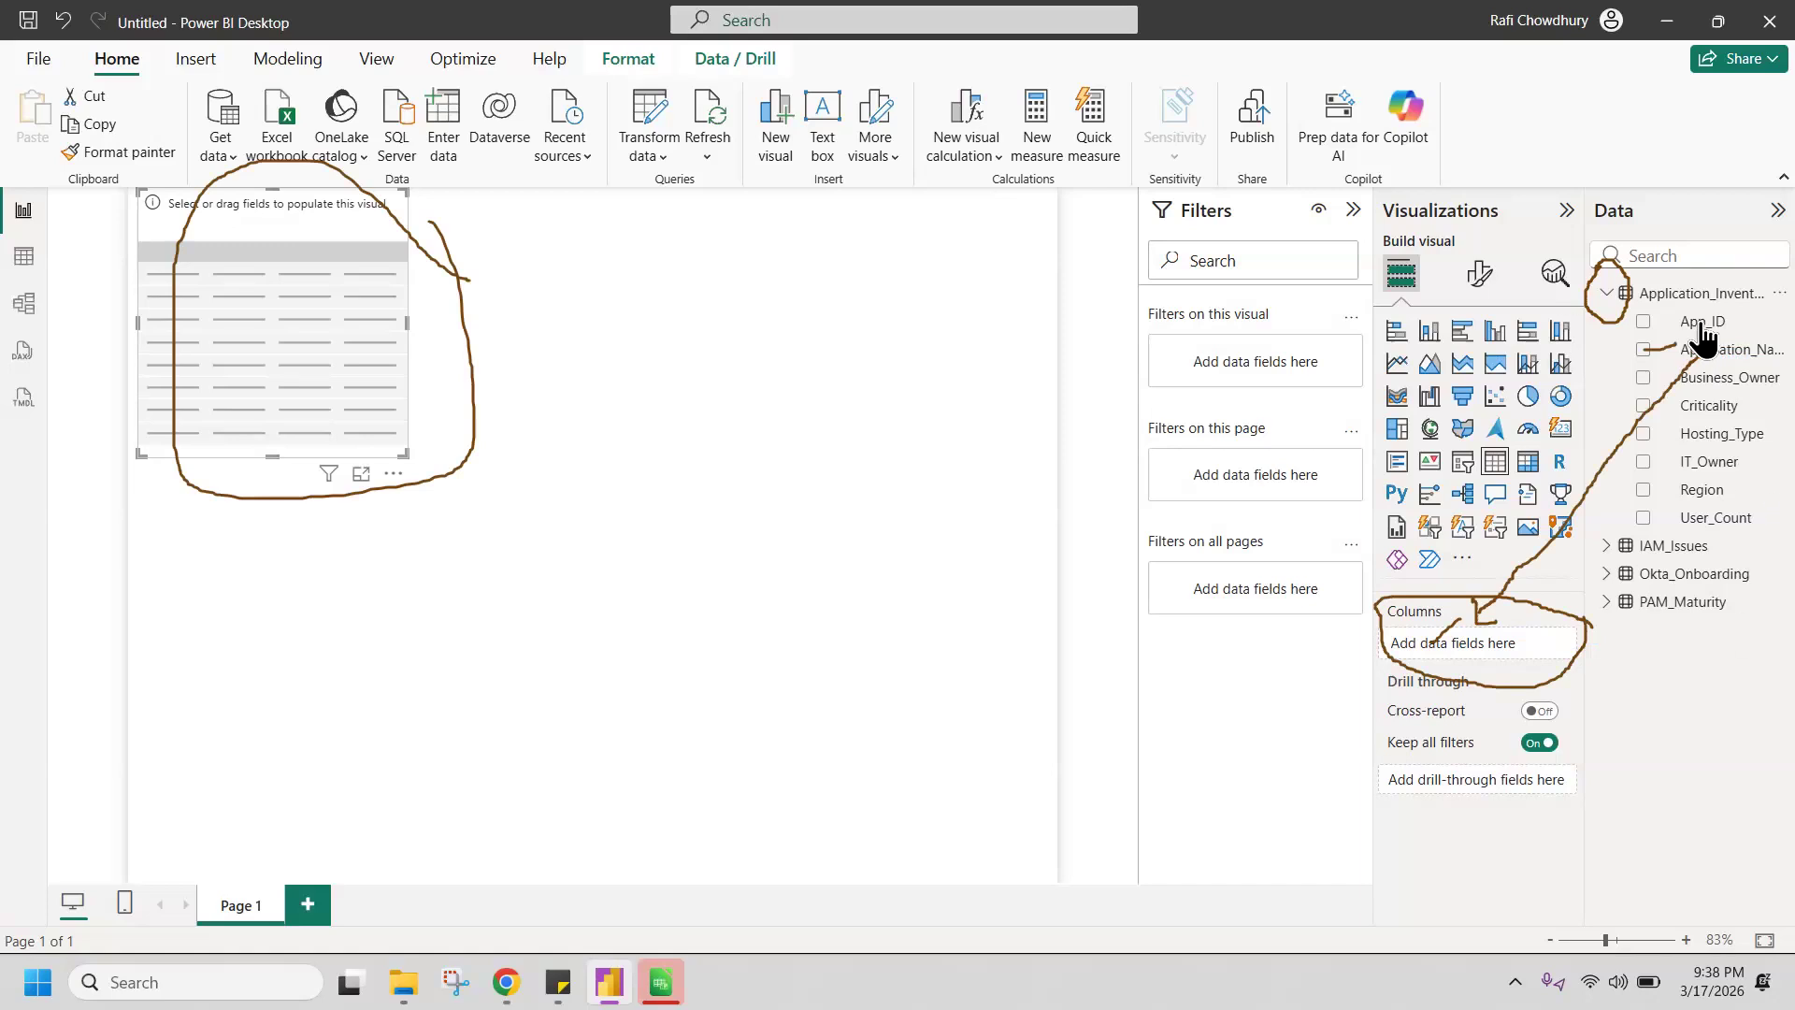
pyautogui.moveTo(1711, 353); pyautogui.dragTo(1521, 645)
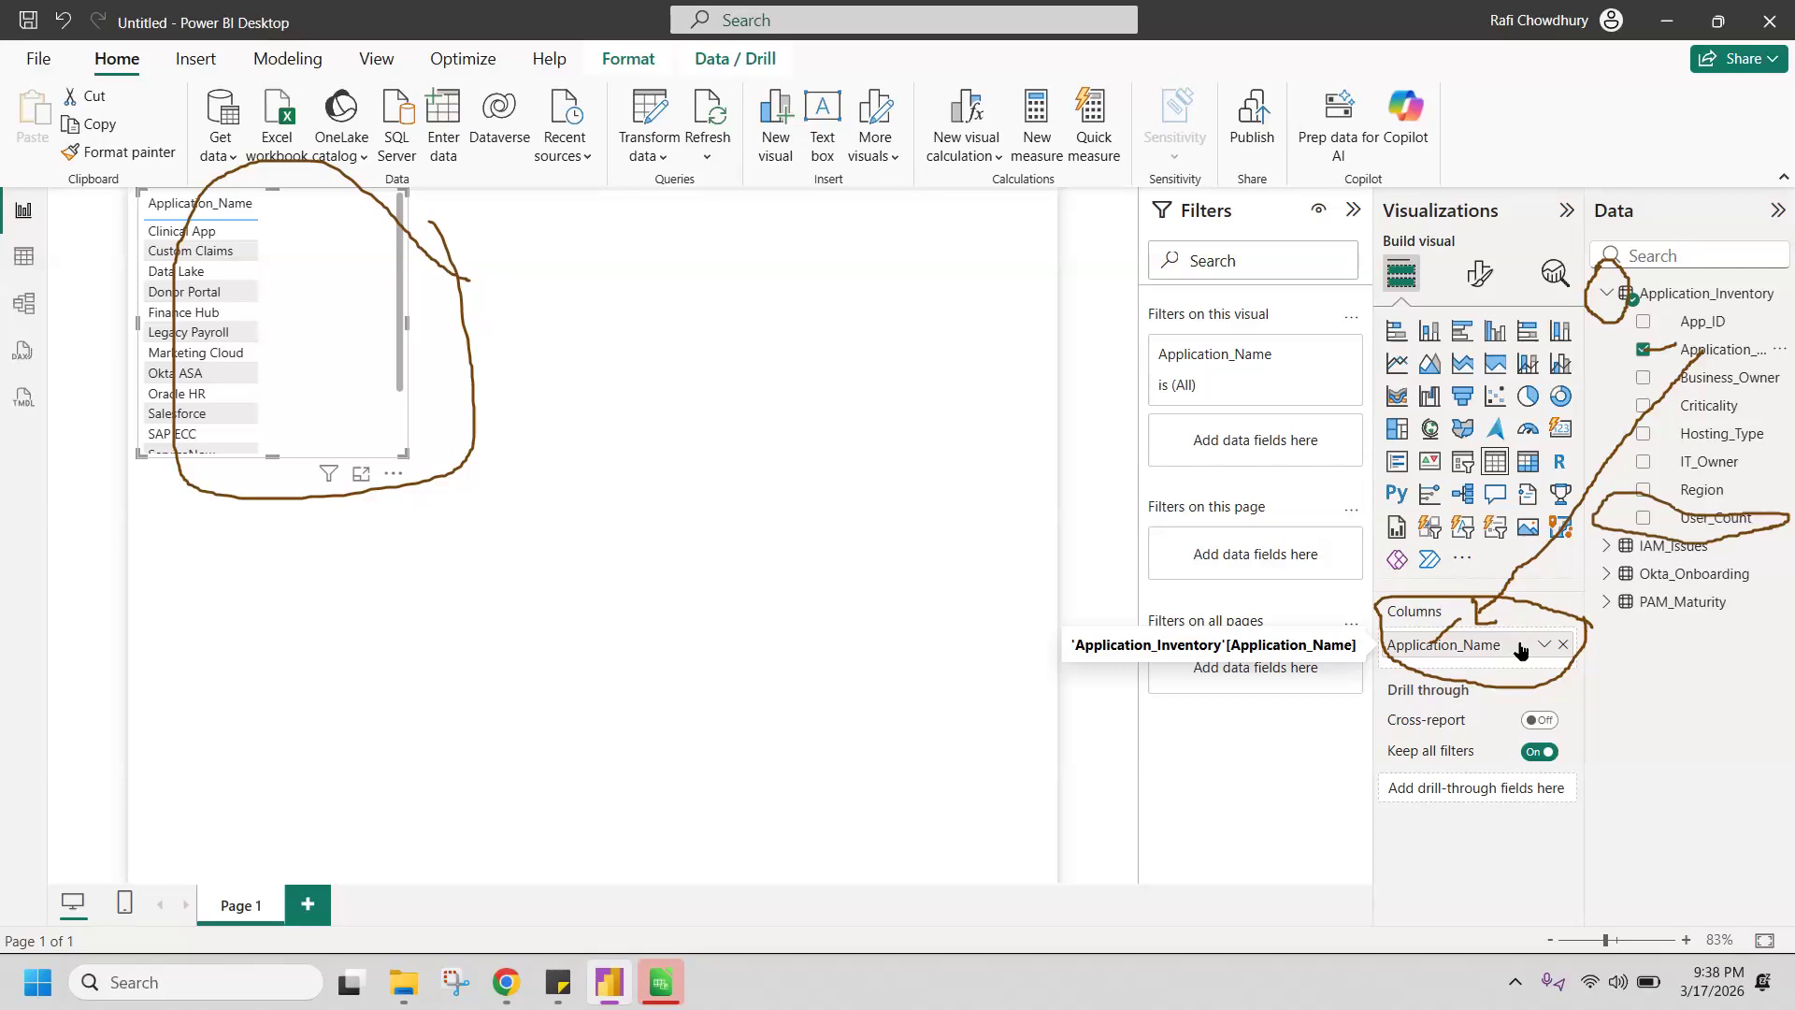
pyautogui.moveTo(1714, 518); pyautogui.dragTo(1489, 671)
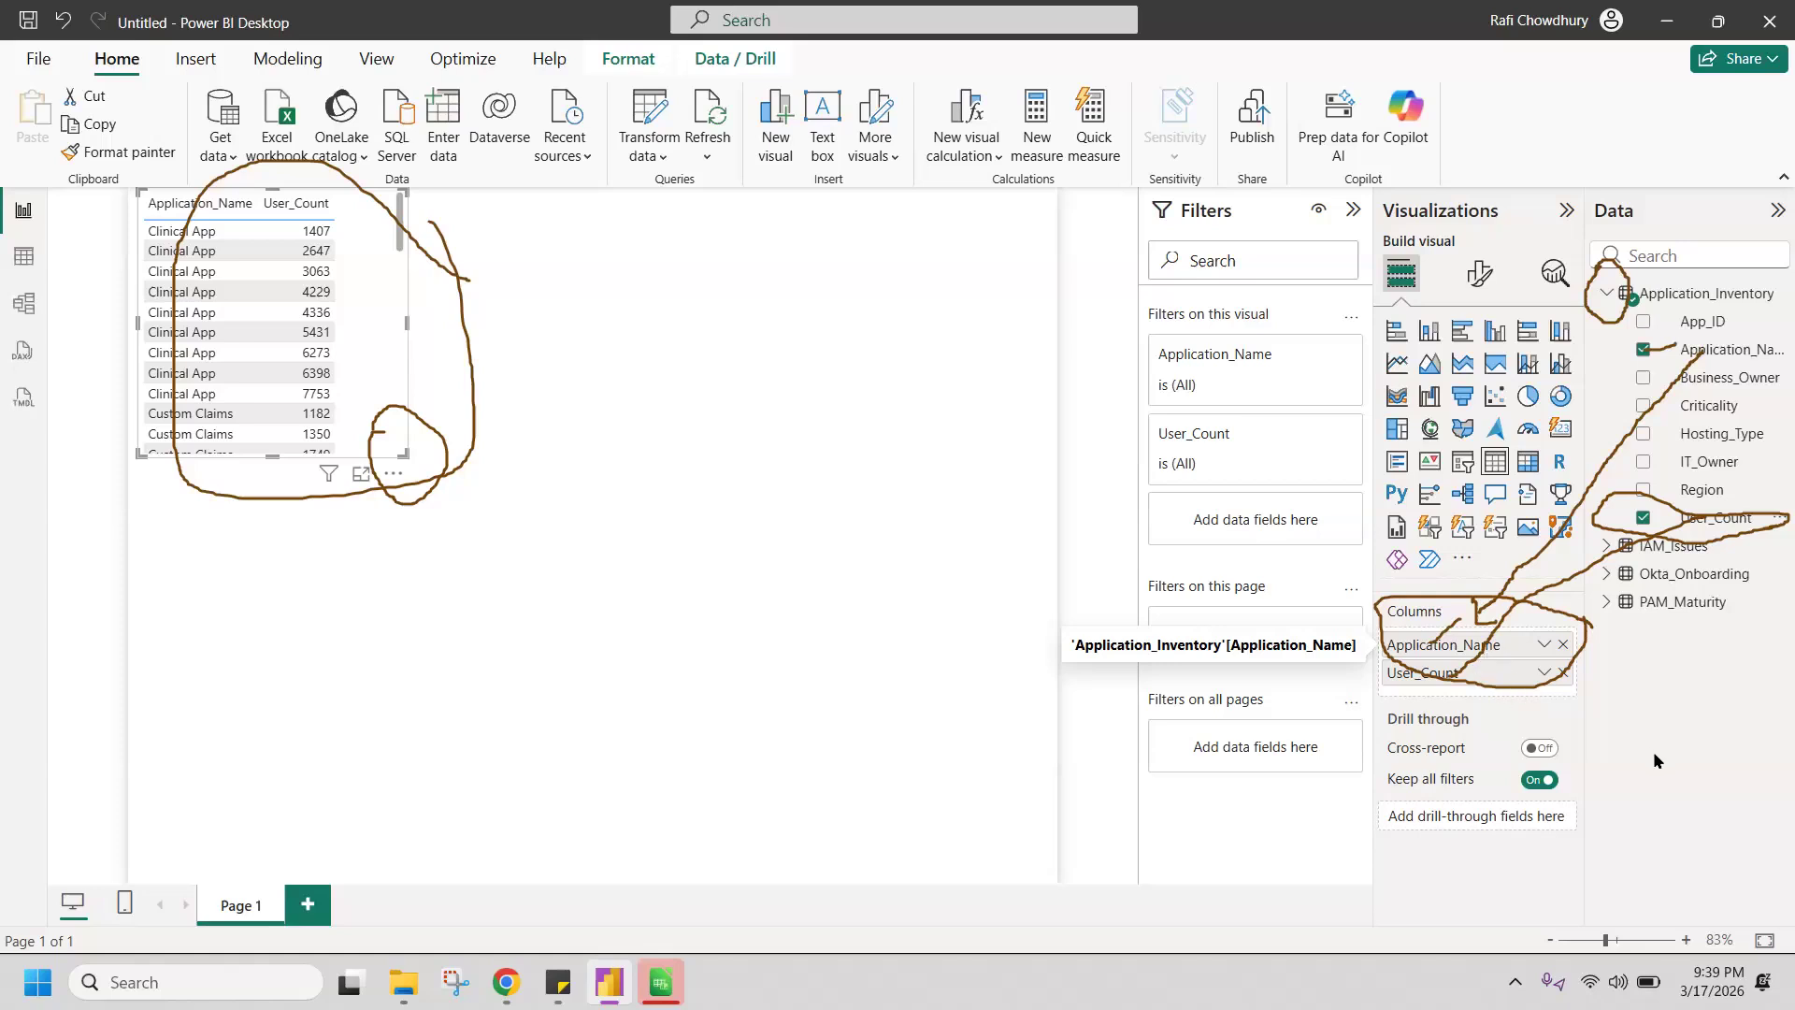
pyautogui.moveTo(408, 449); pyautogui.dragTo(1046, 879)
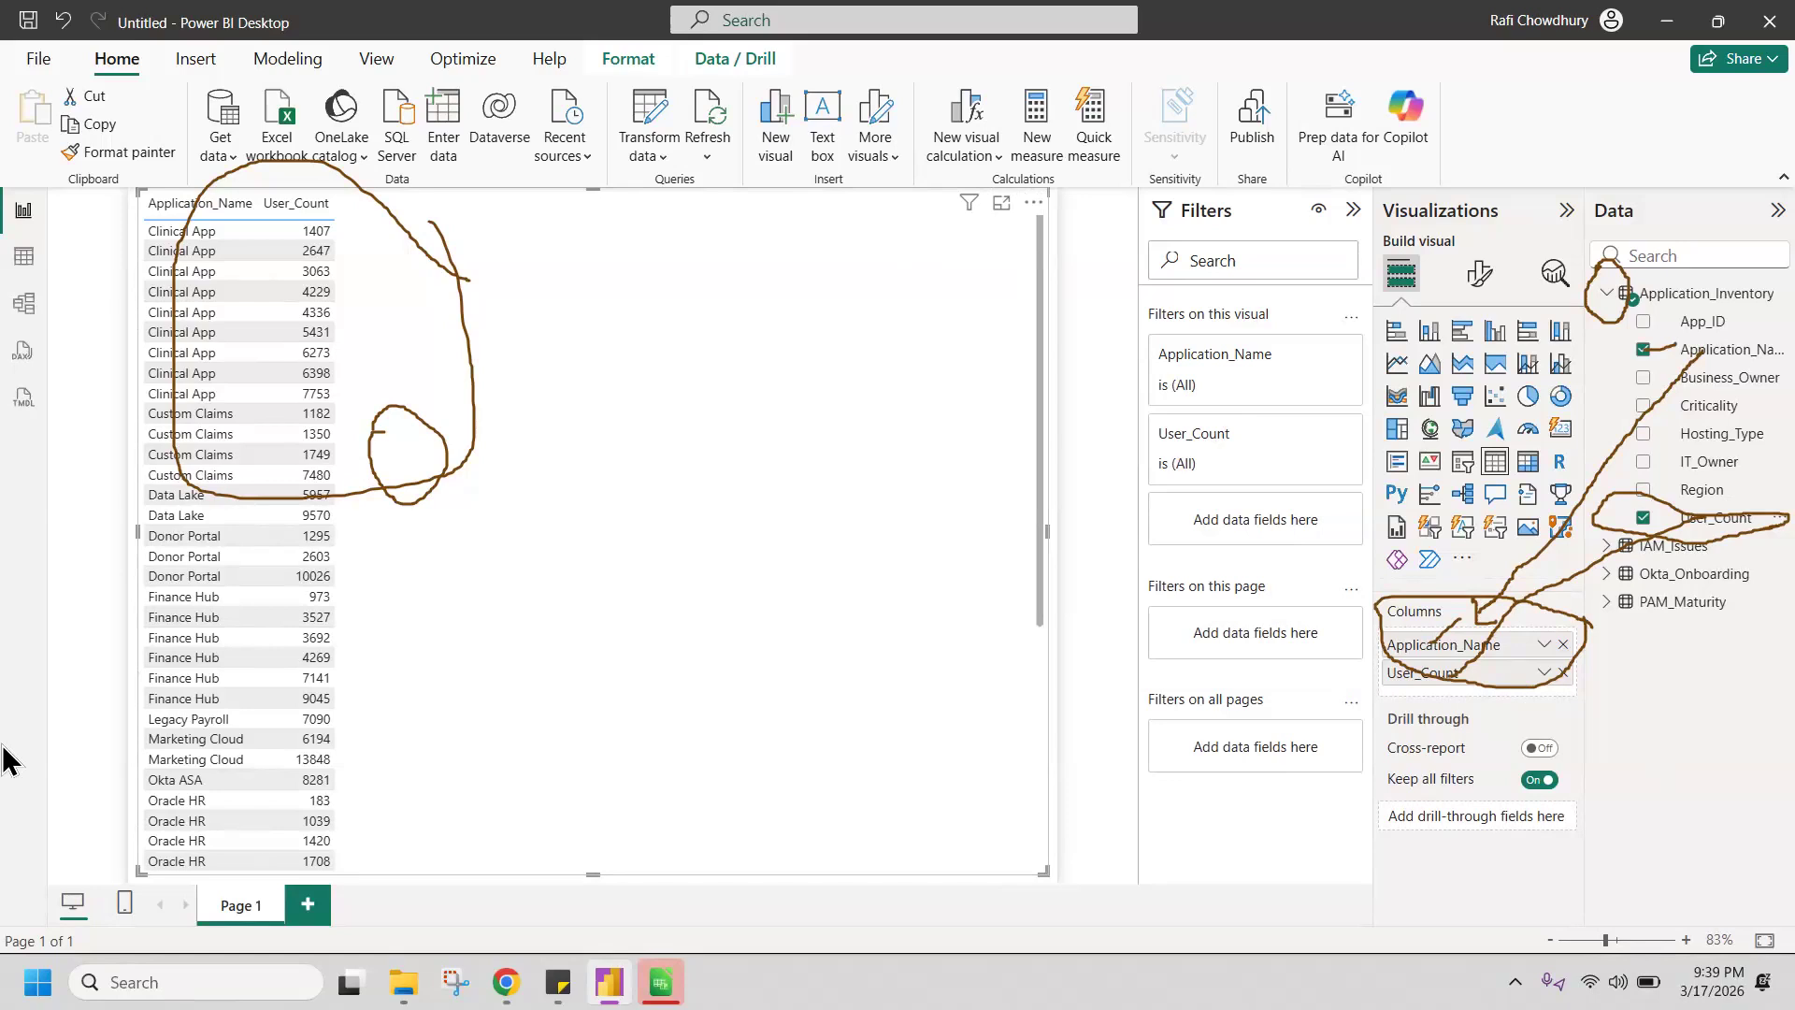
# Step: Examine the table visual for repeated application names and compare their separate User_Count values
pyautogui.moveTo(140, 225); pyautogui.dragTo(148, 231)
pyautogui.moveTo(190, 465); pyautogui.dragTo(217, 494)
pyautogui.moveTo(140, 572); pyautogui.dragTo(358, 598)
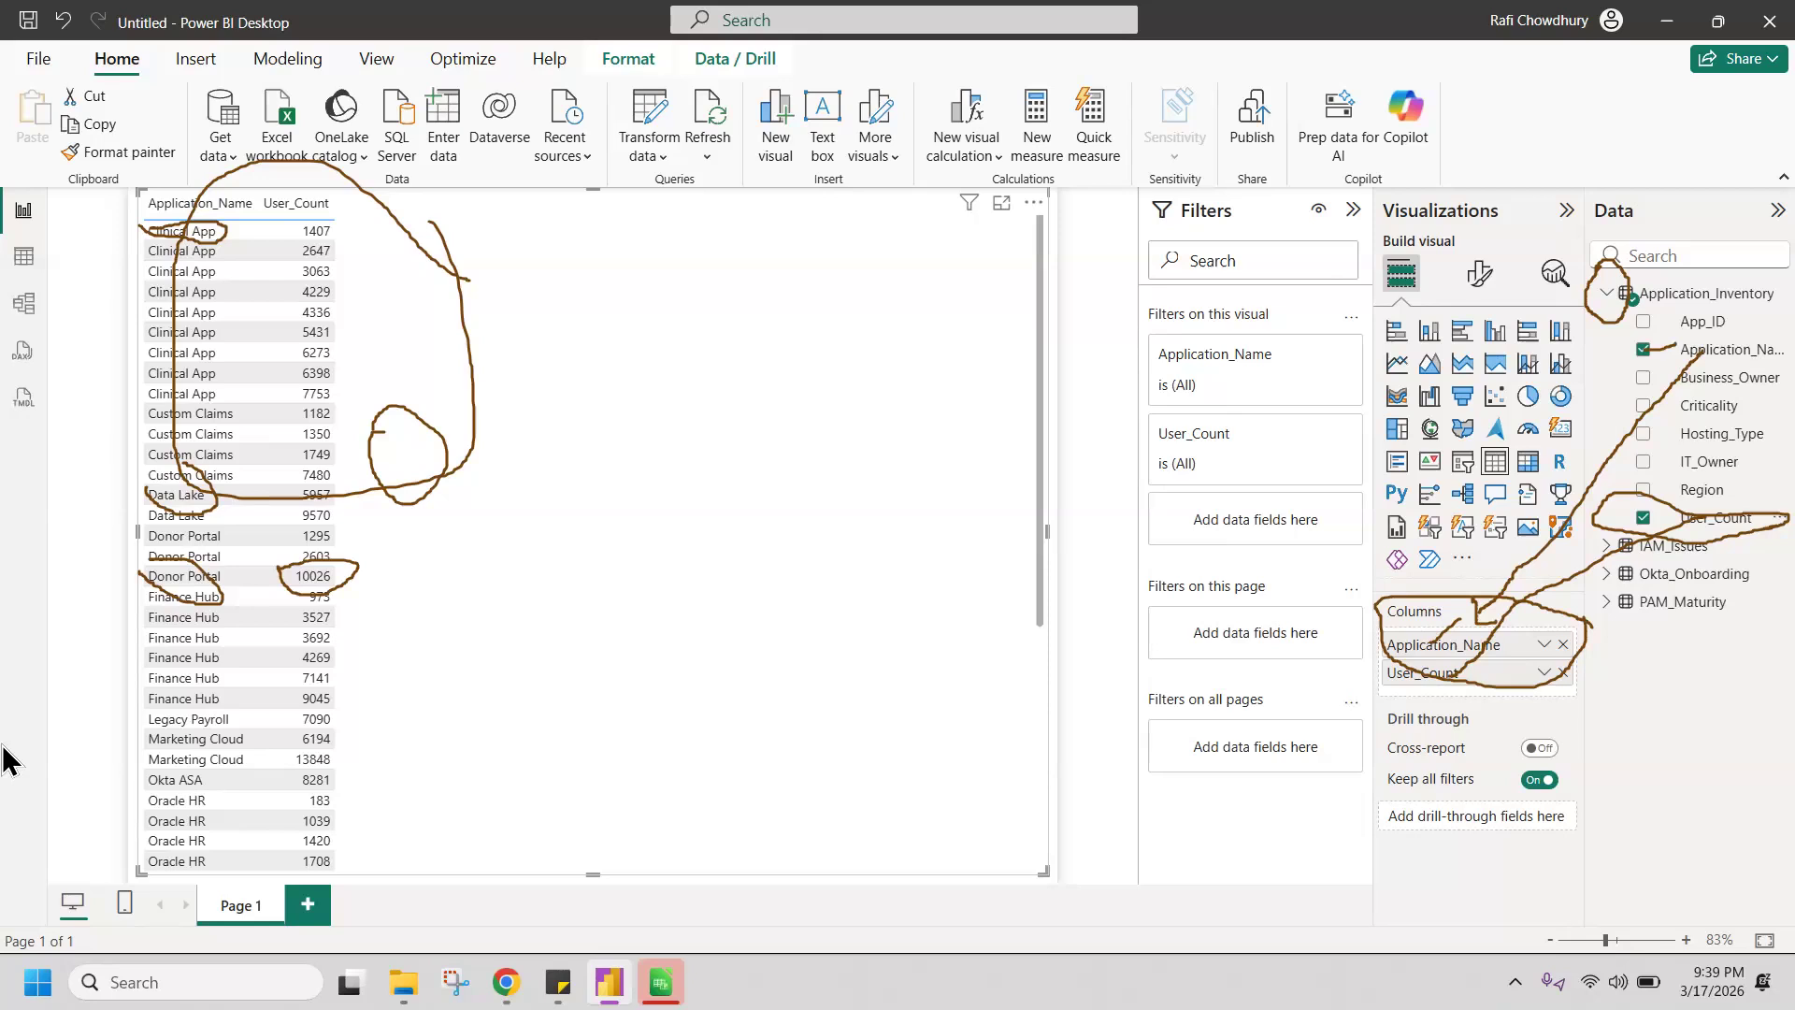
pyautogui.moveTo(142, 258); pyautogui.dragTo(140, 244)
pyautogui.moveTo(291, 249)
pyautogui.mouseDown()
pyautogui.moveTo(349, 264)
pyautogui.moveTo(294, 254)
pyautogui.mouseUp()
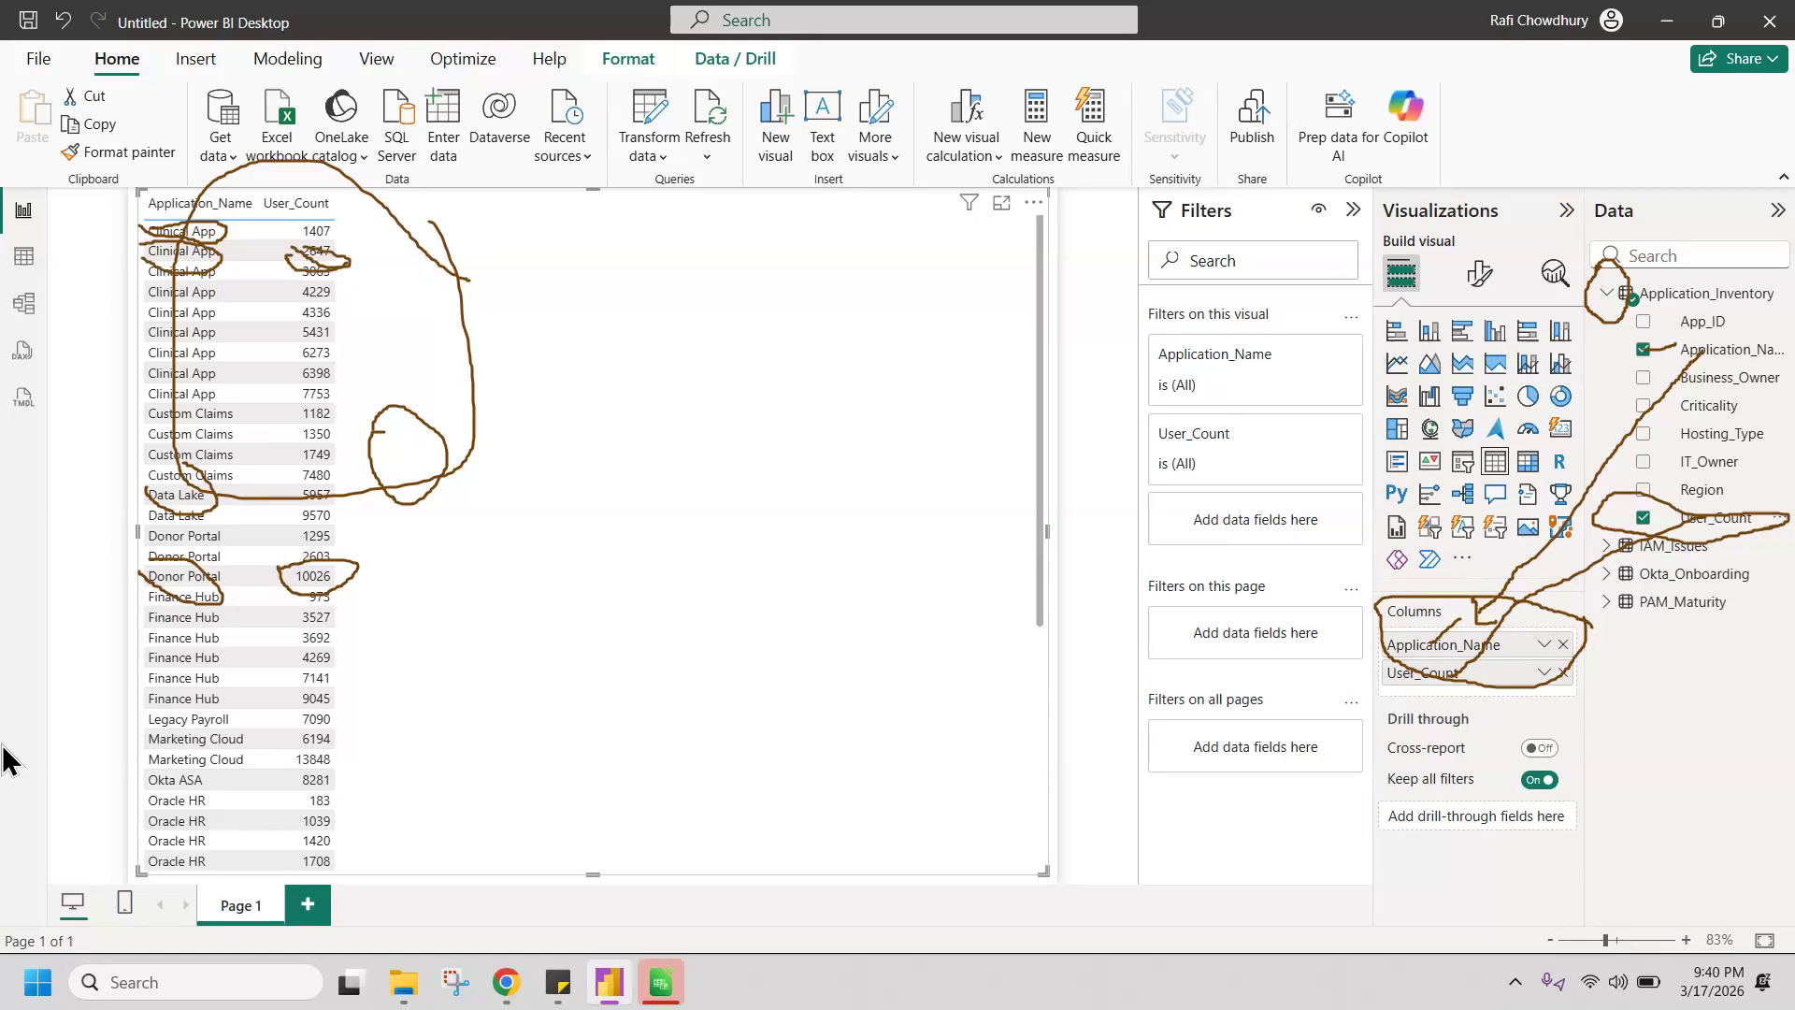
pyautogui.moveTo(215, 247); pyautogui.dragTo(245, 423)
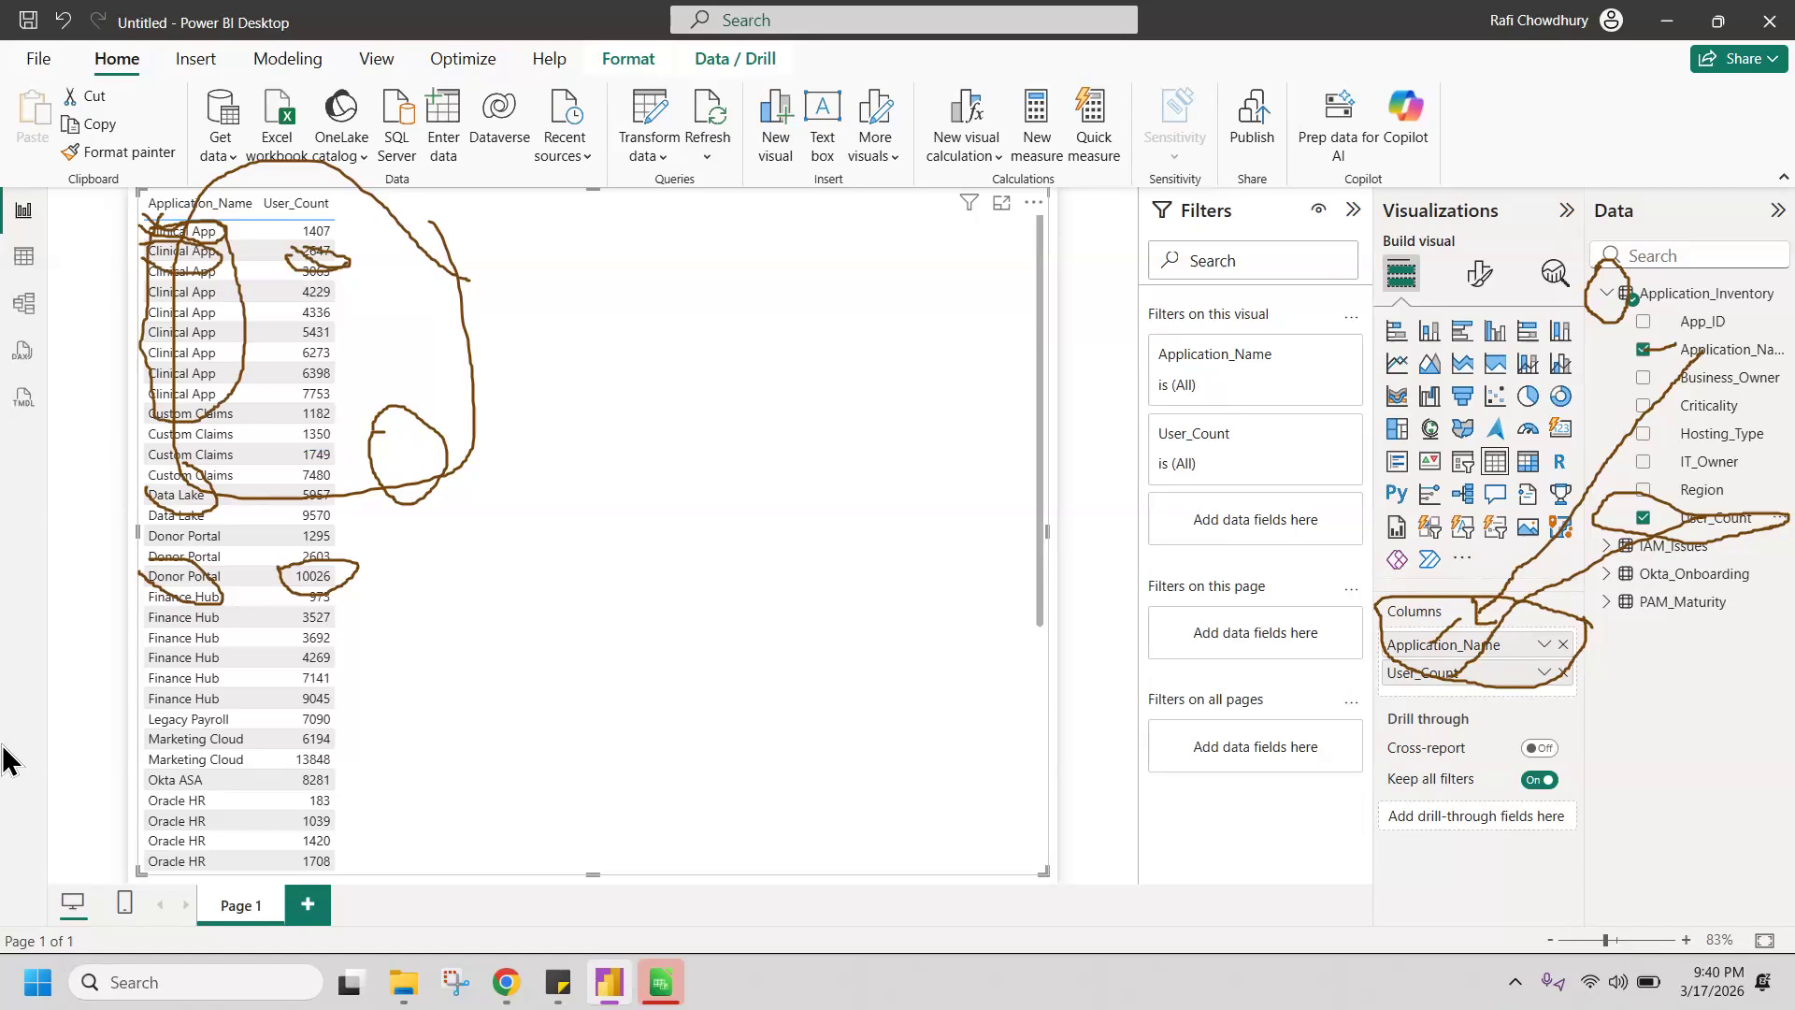
pyautogui.moveTo(327, 204); pyautogui.dragTo(363, 224)
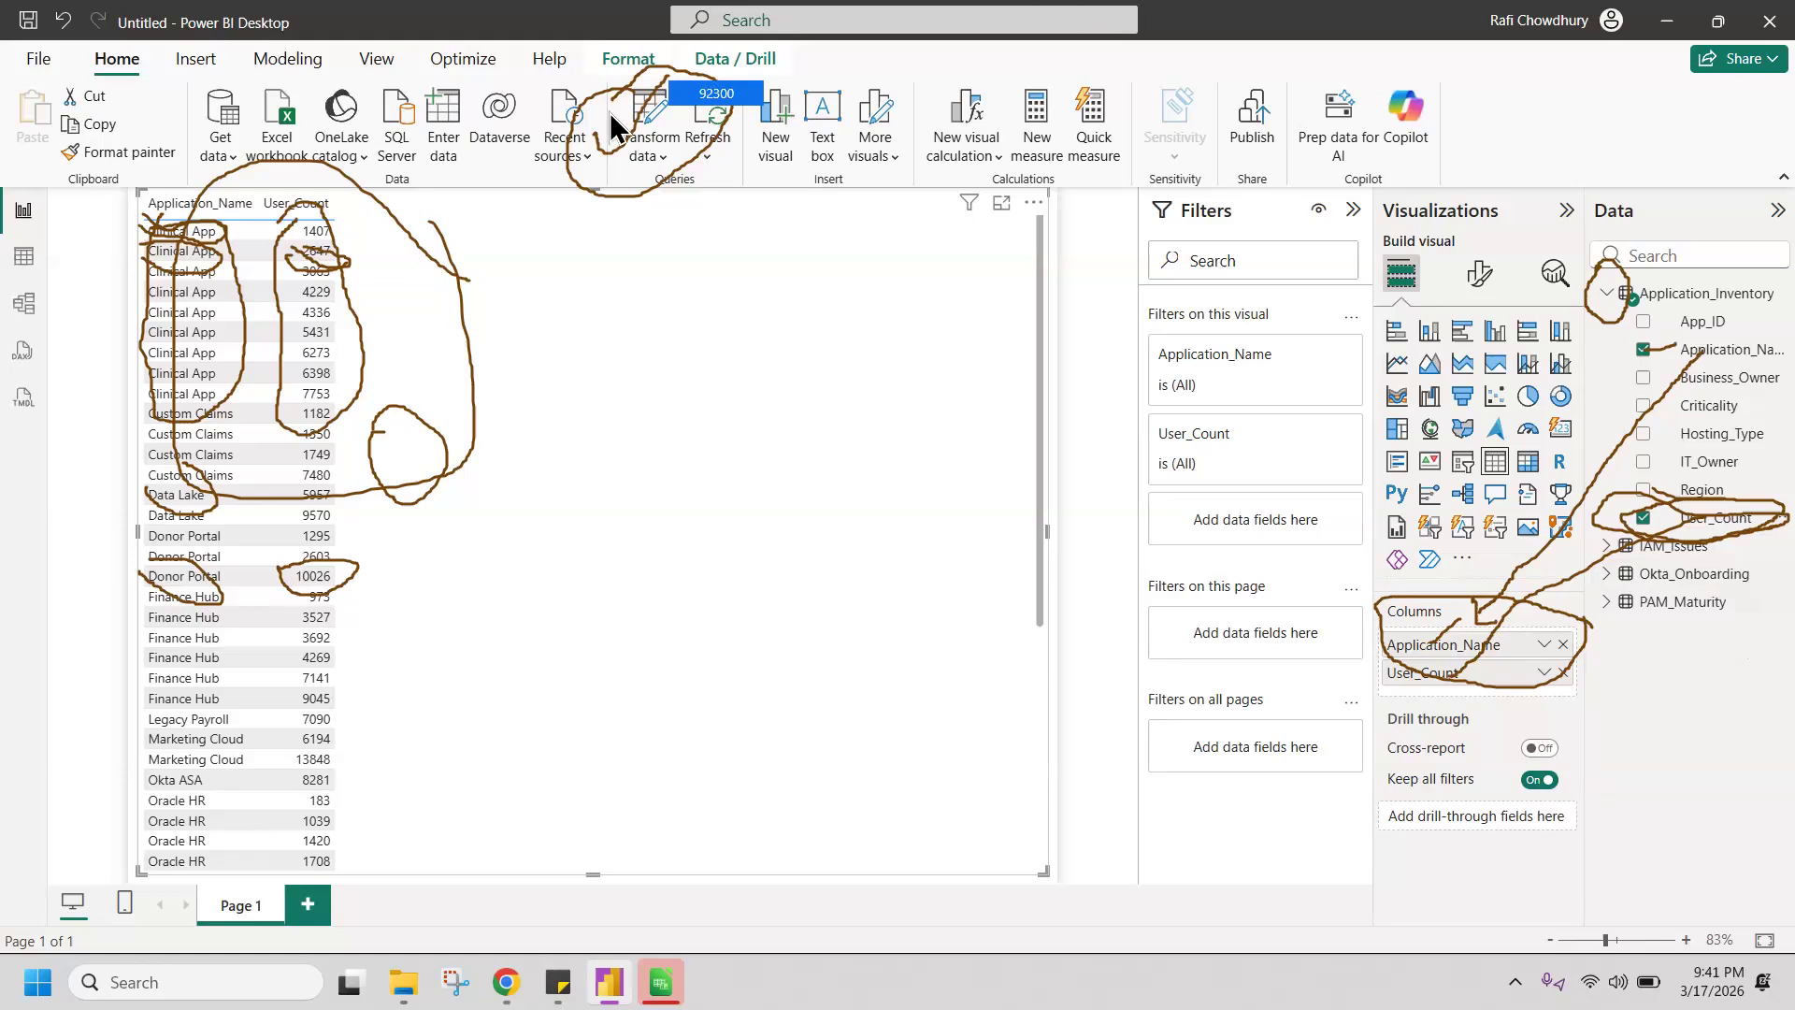
# Step: Open the Power Query Editor to transform the imported queries
pyautogui.click(640, 131)
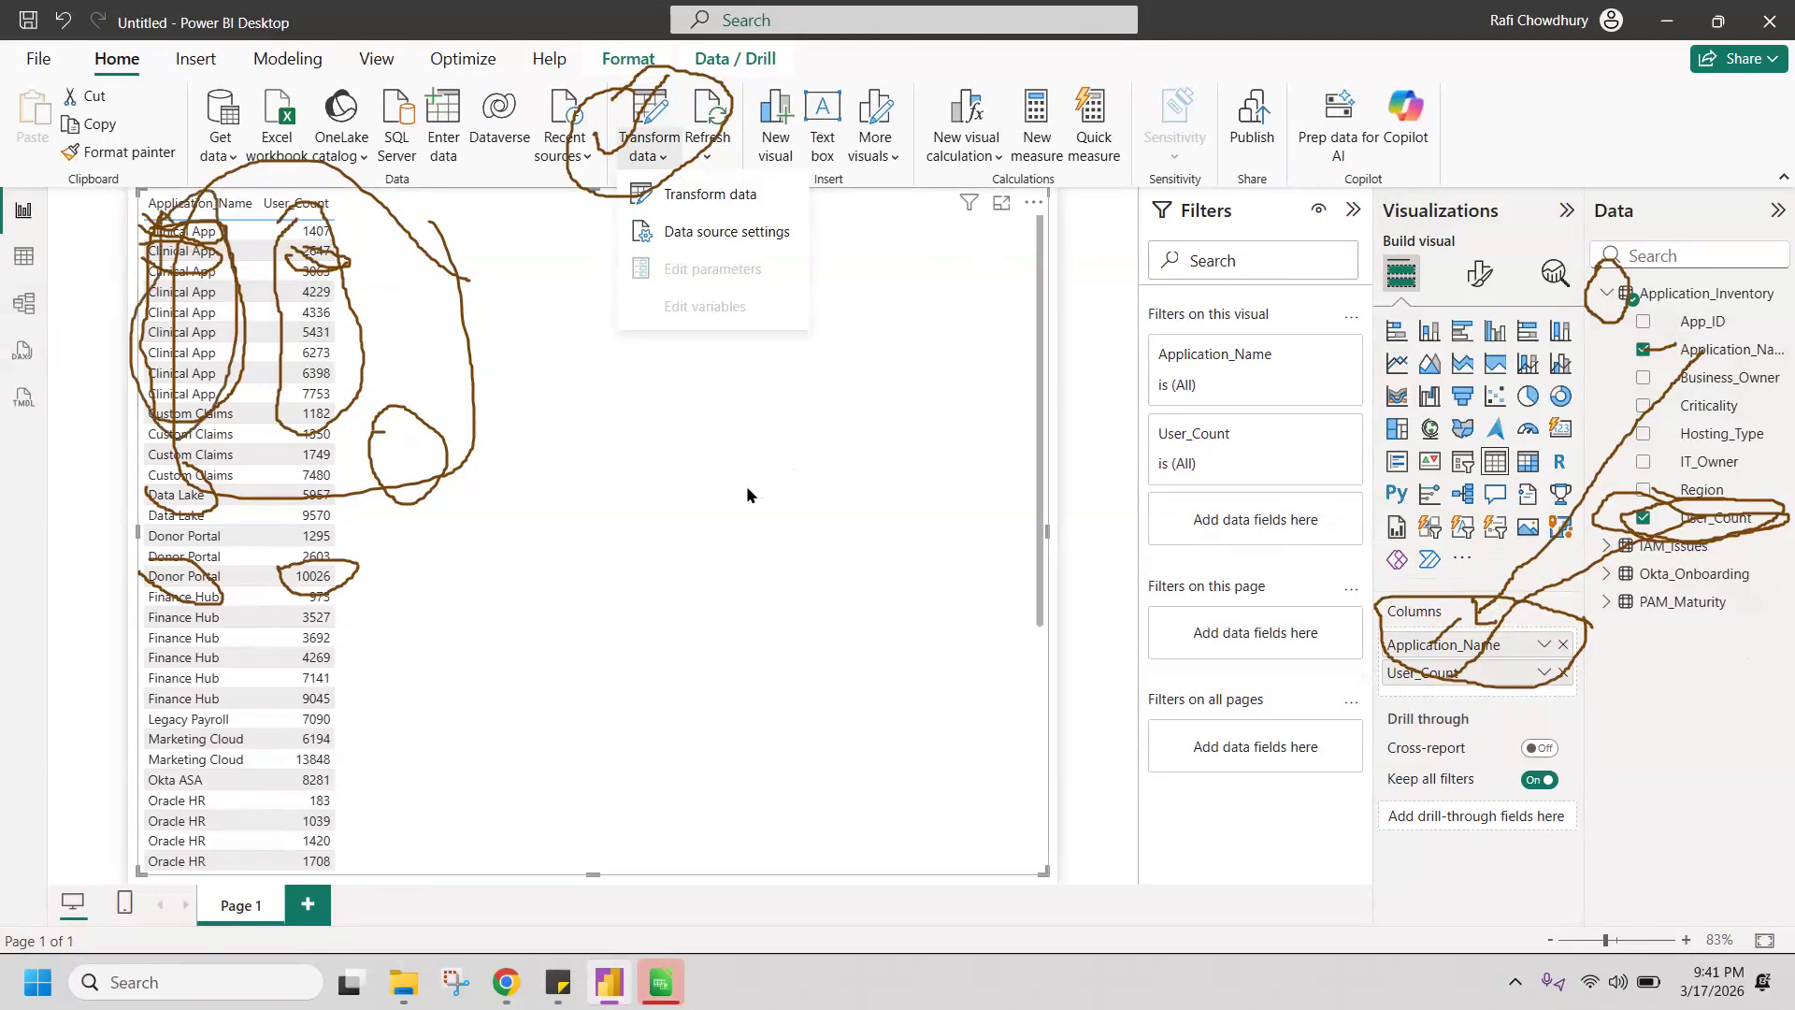
pyautogui.click(639, 157)
pyautogui.click(639, 159)
pyautogui.click(657, 194)
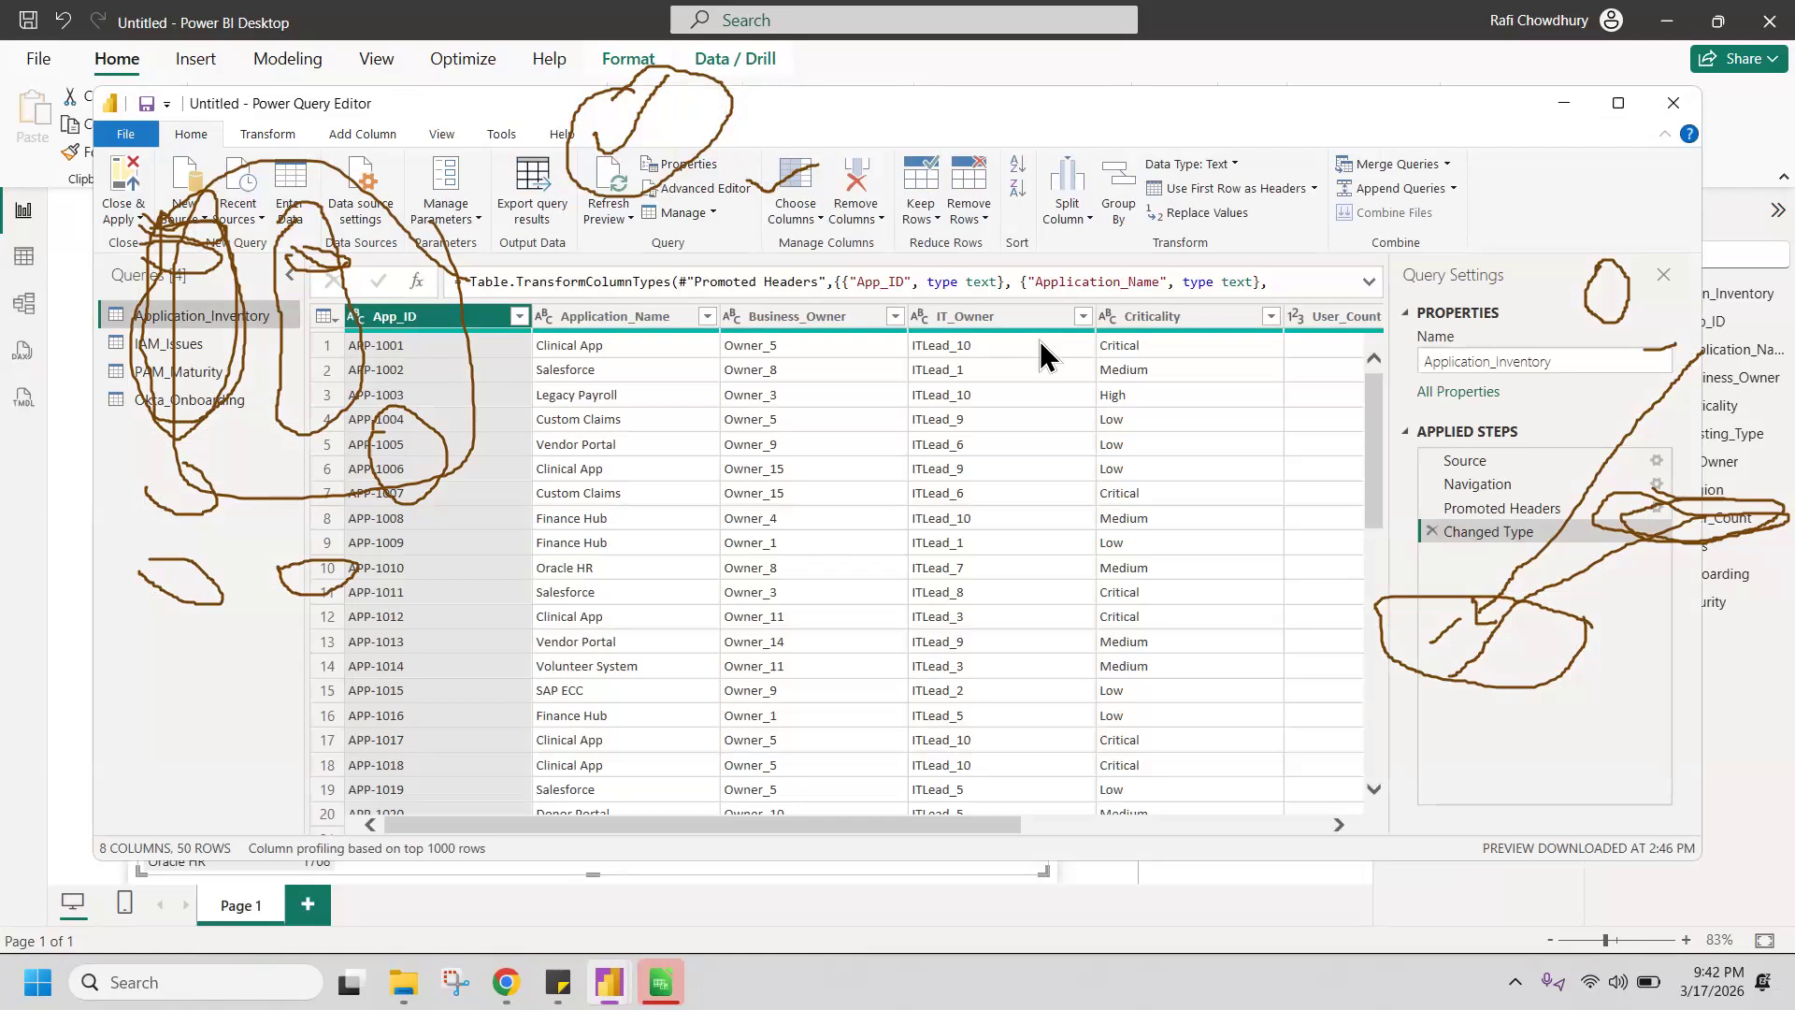
pyautogui.press('Escape')
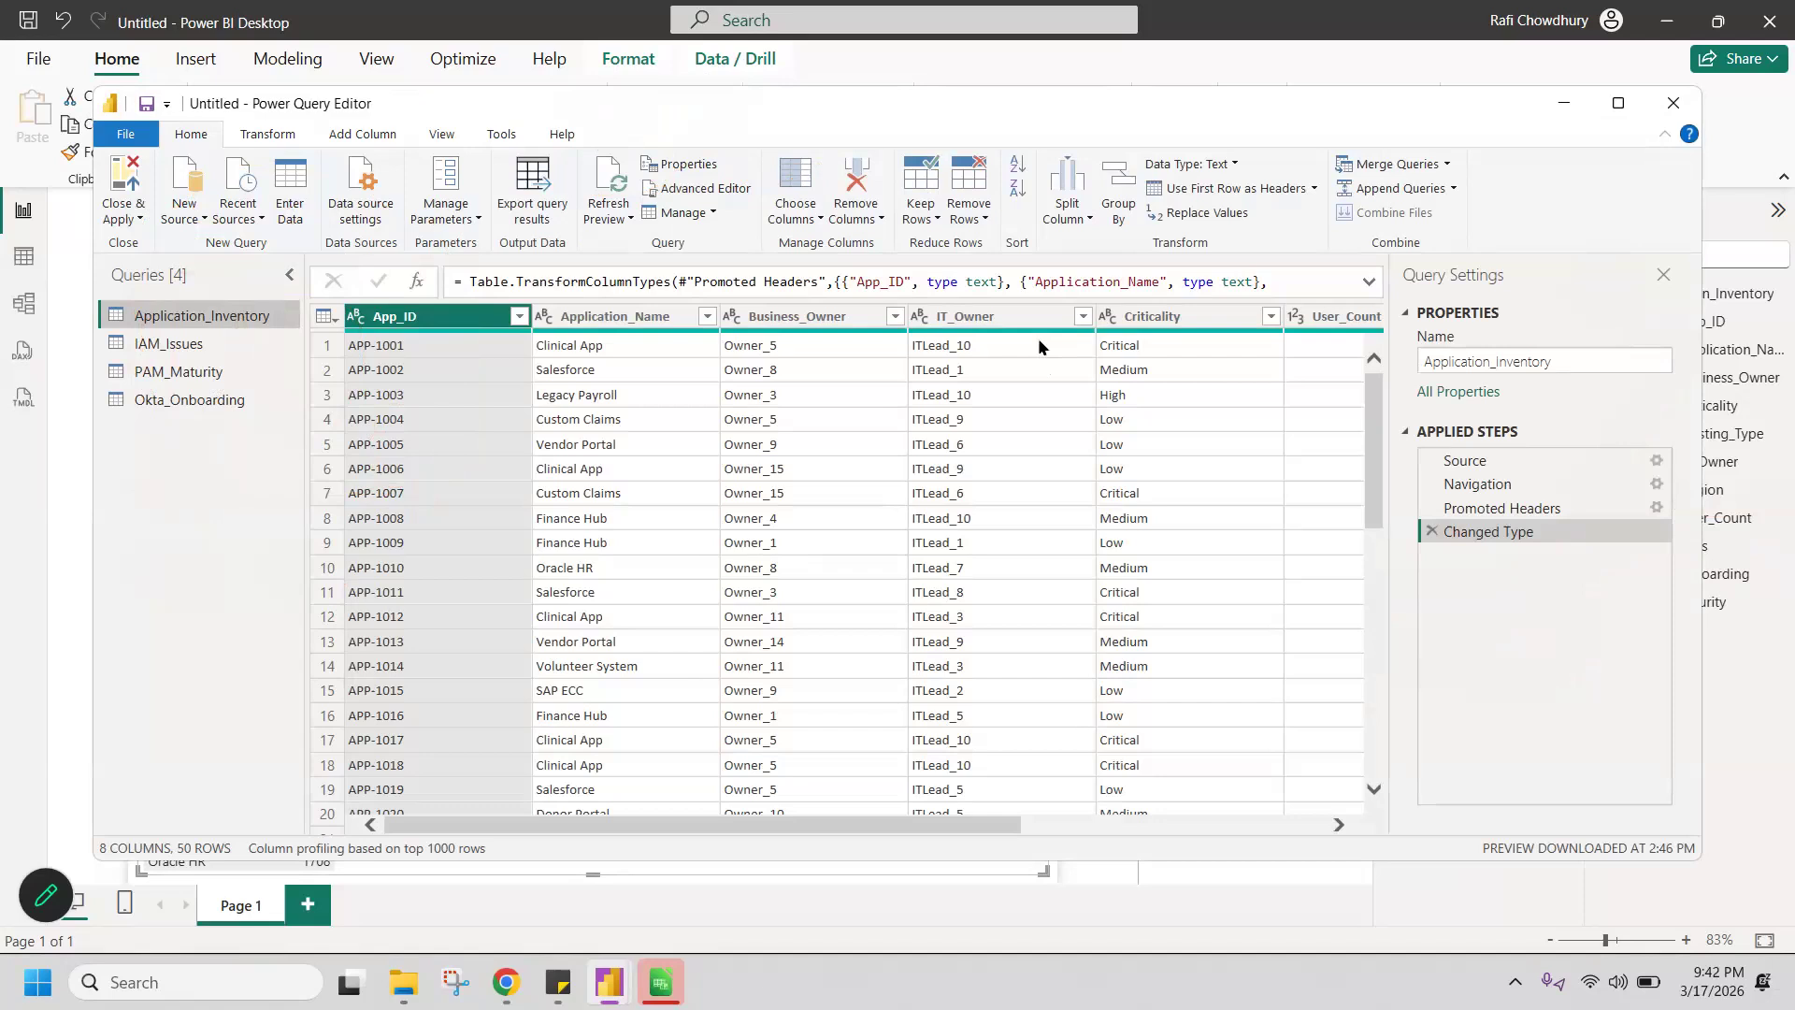
# Step: Create a reference query from Application_Inventory and rename it Dim Application
pyautogui.rightClick(210, 316)
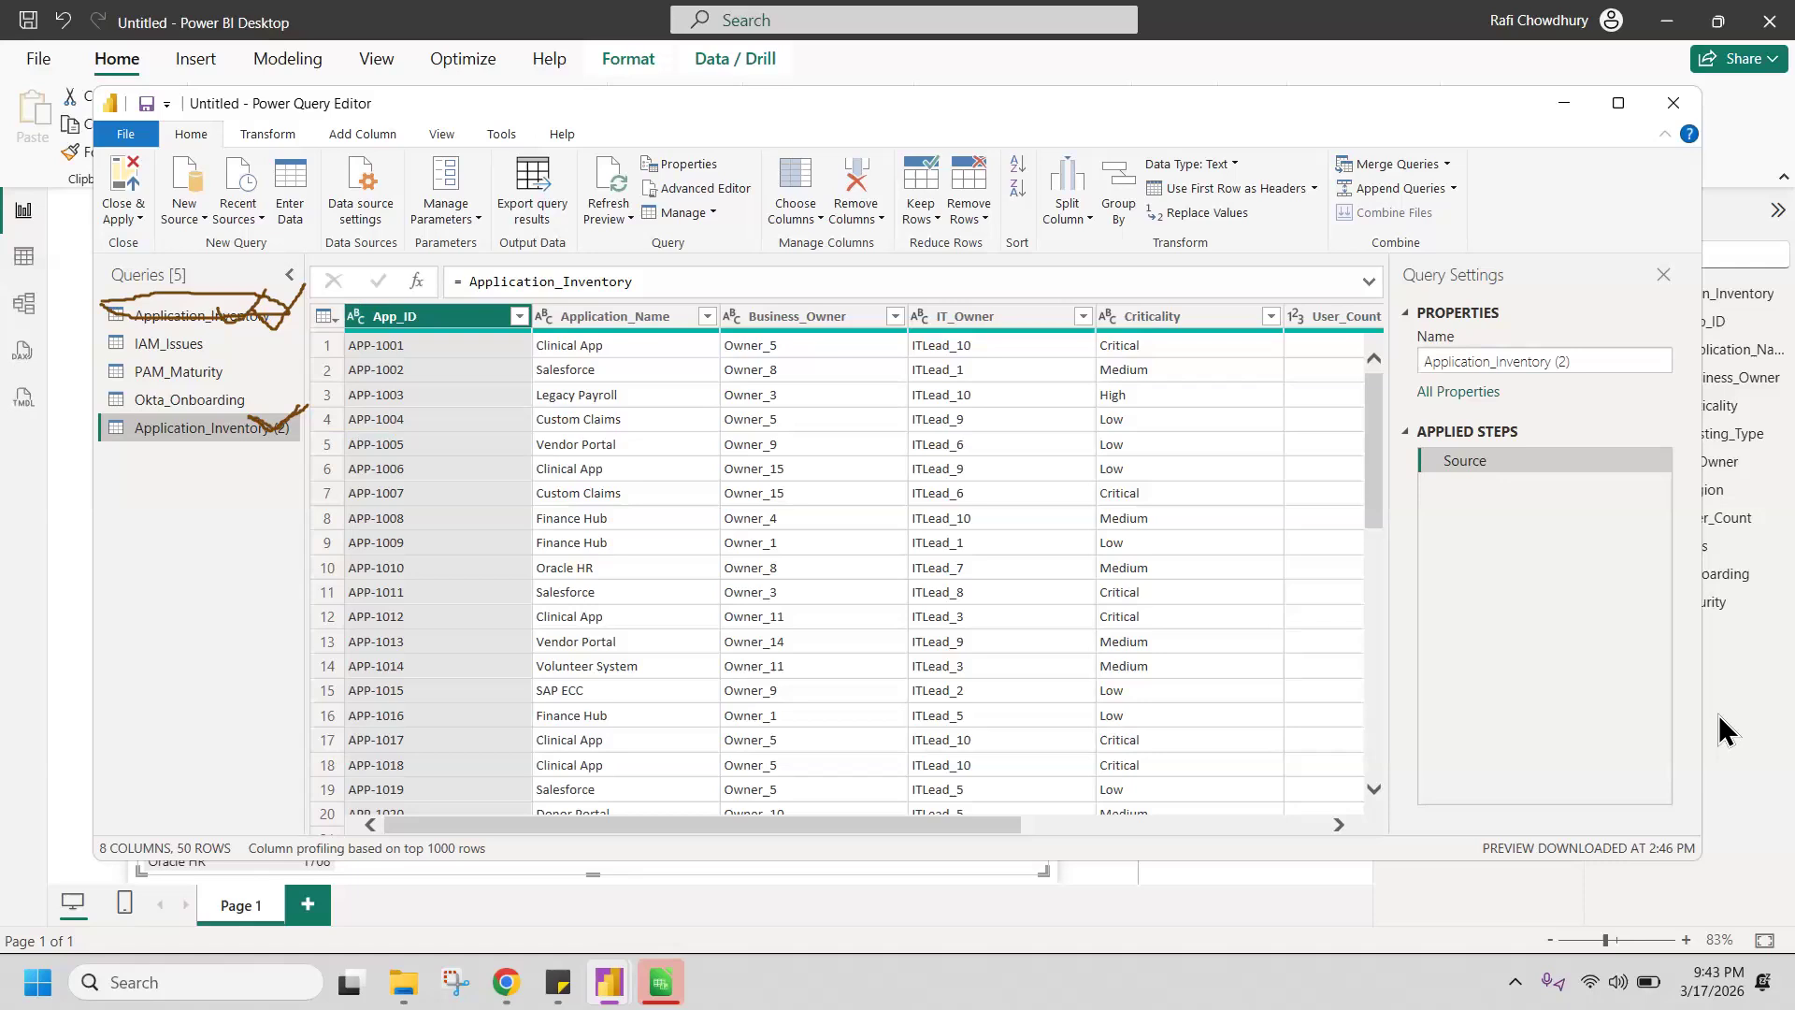
pyautogui.doubleClick(194, 425)
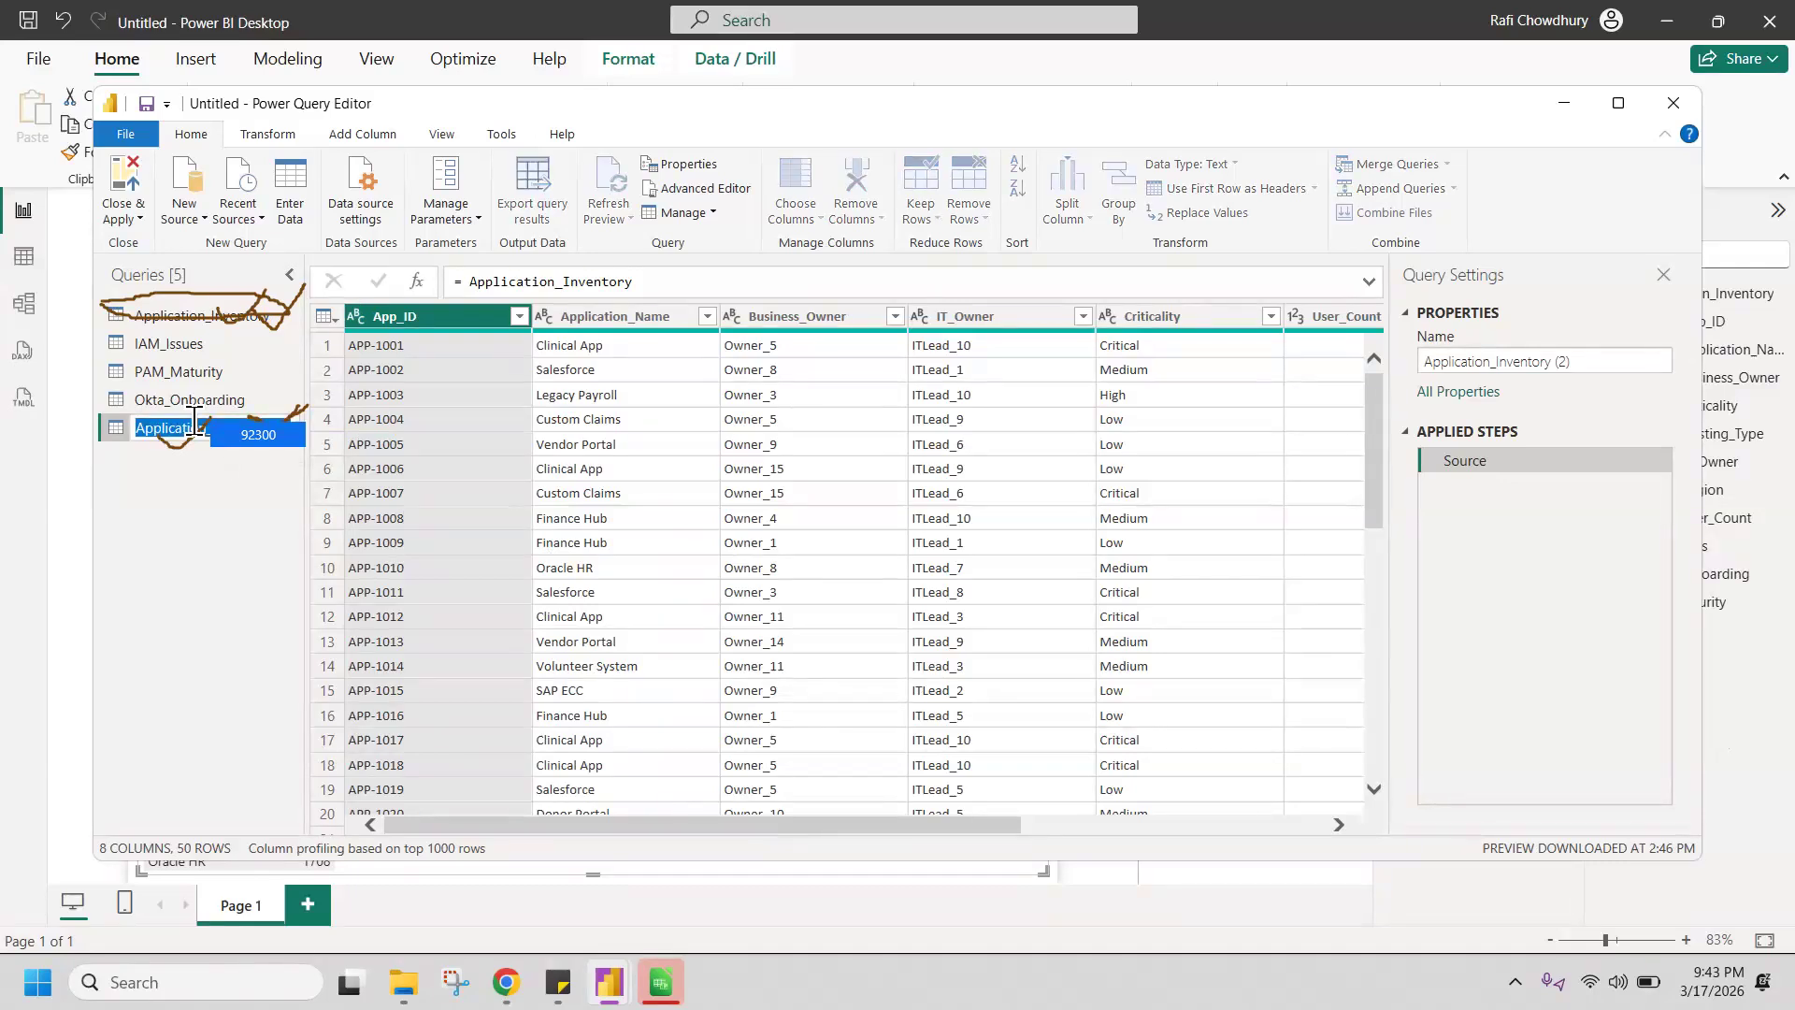
pyautogui.click(239, 507)
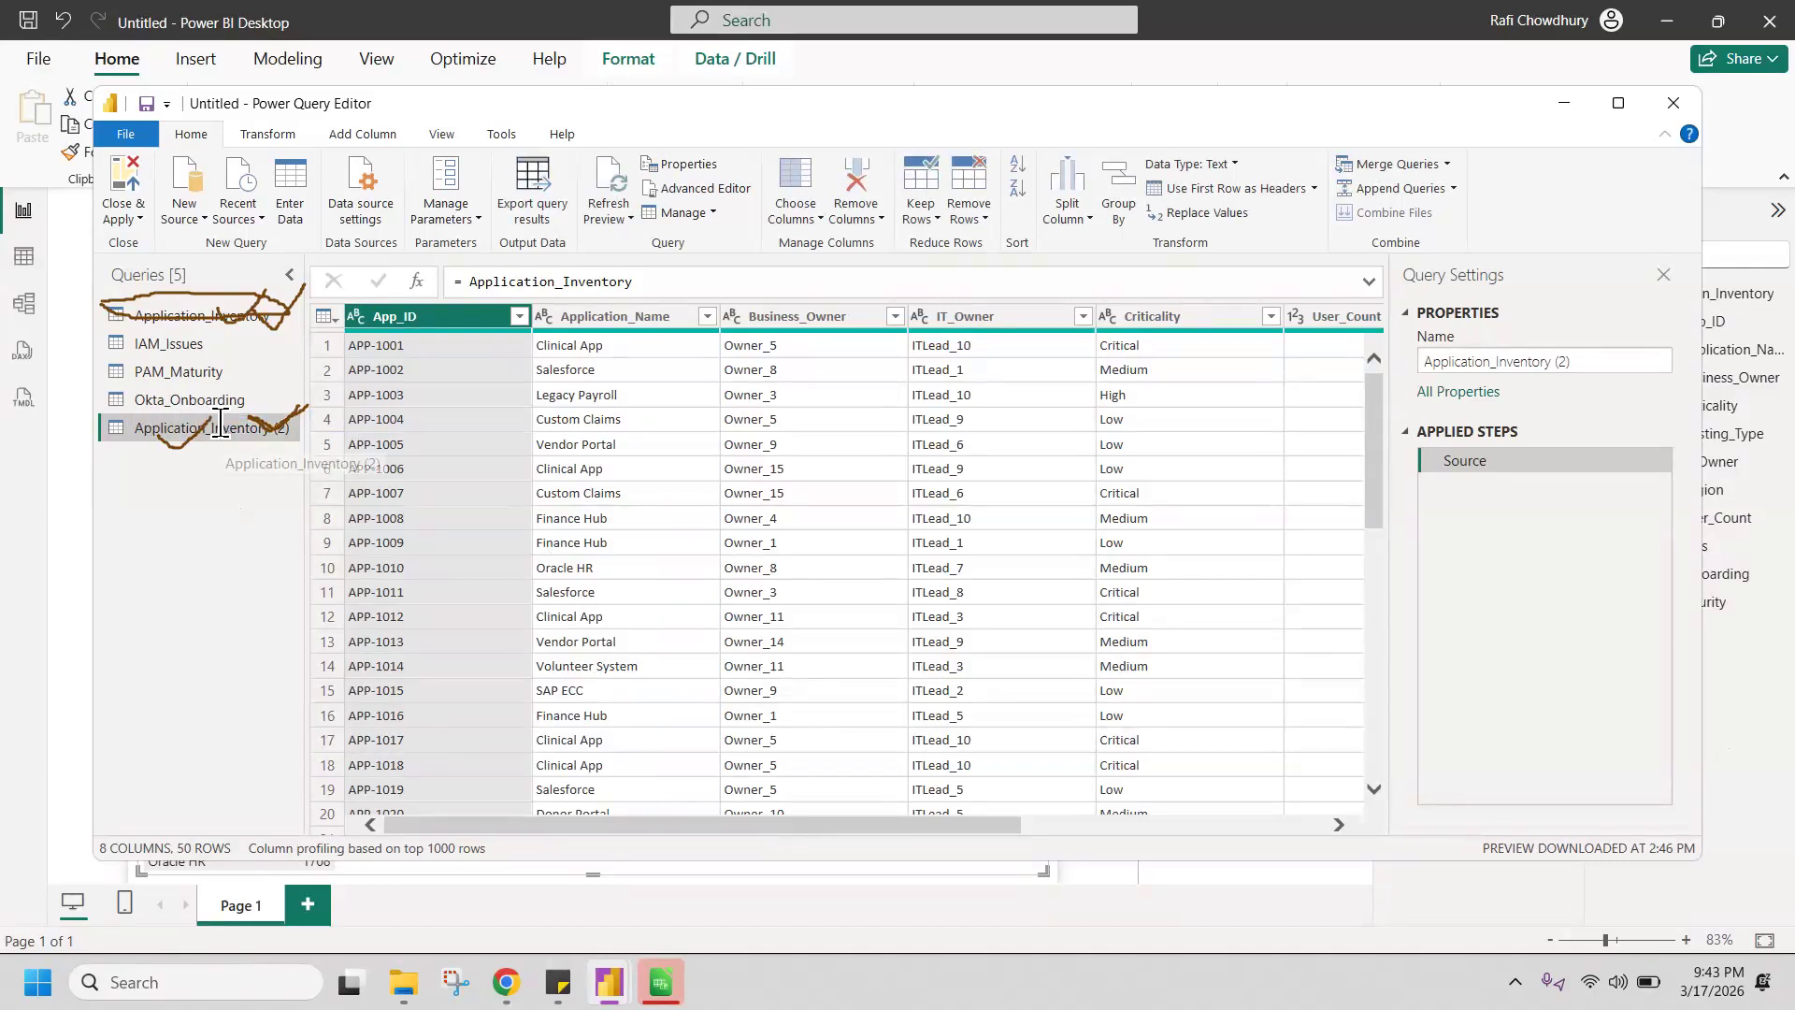
pyautogui.doubleClick(219, 423)
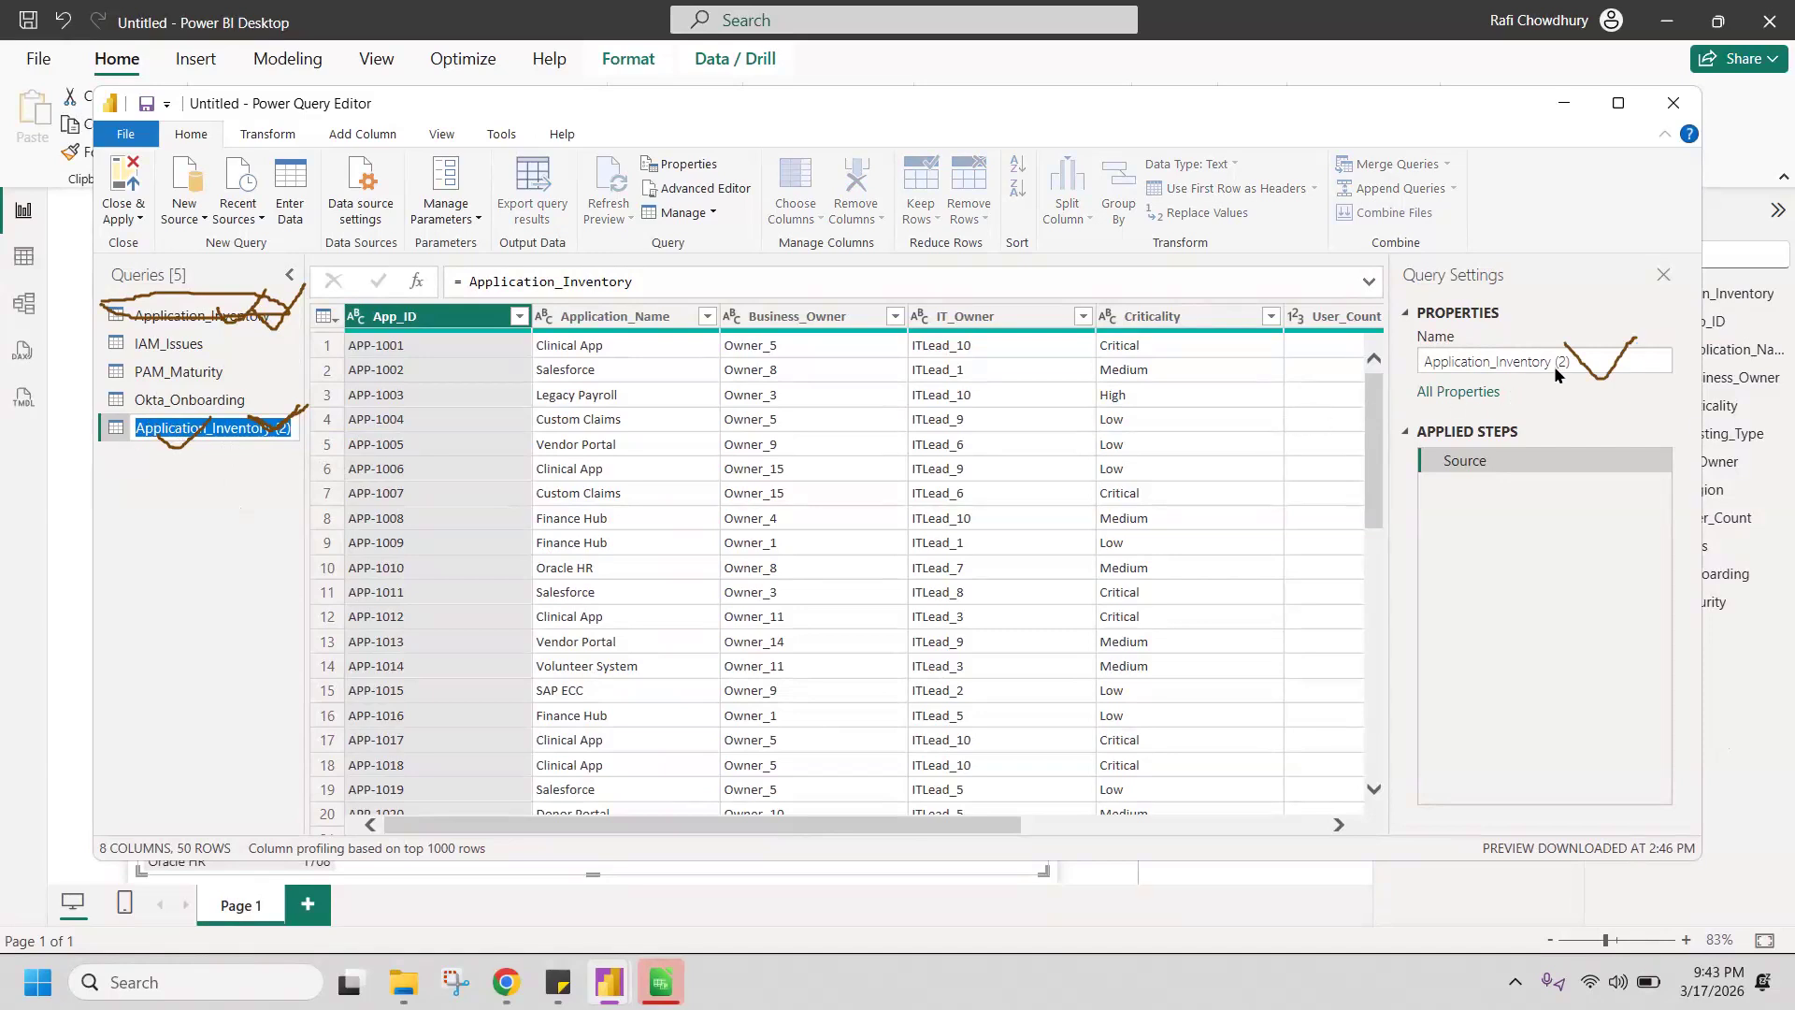
pyautogui.click(1578, 361)
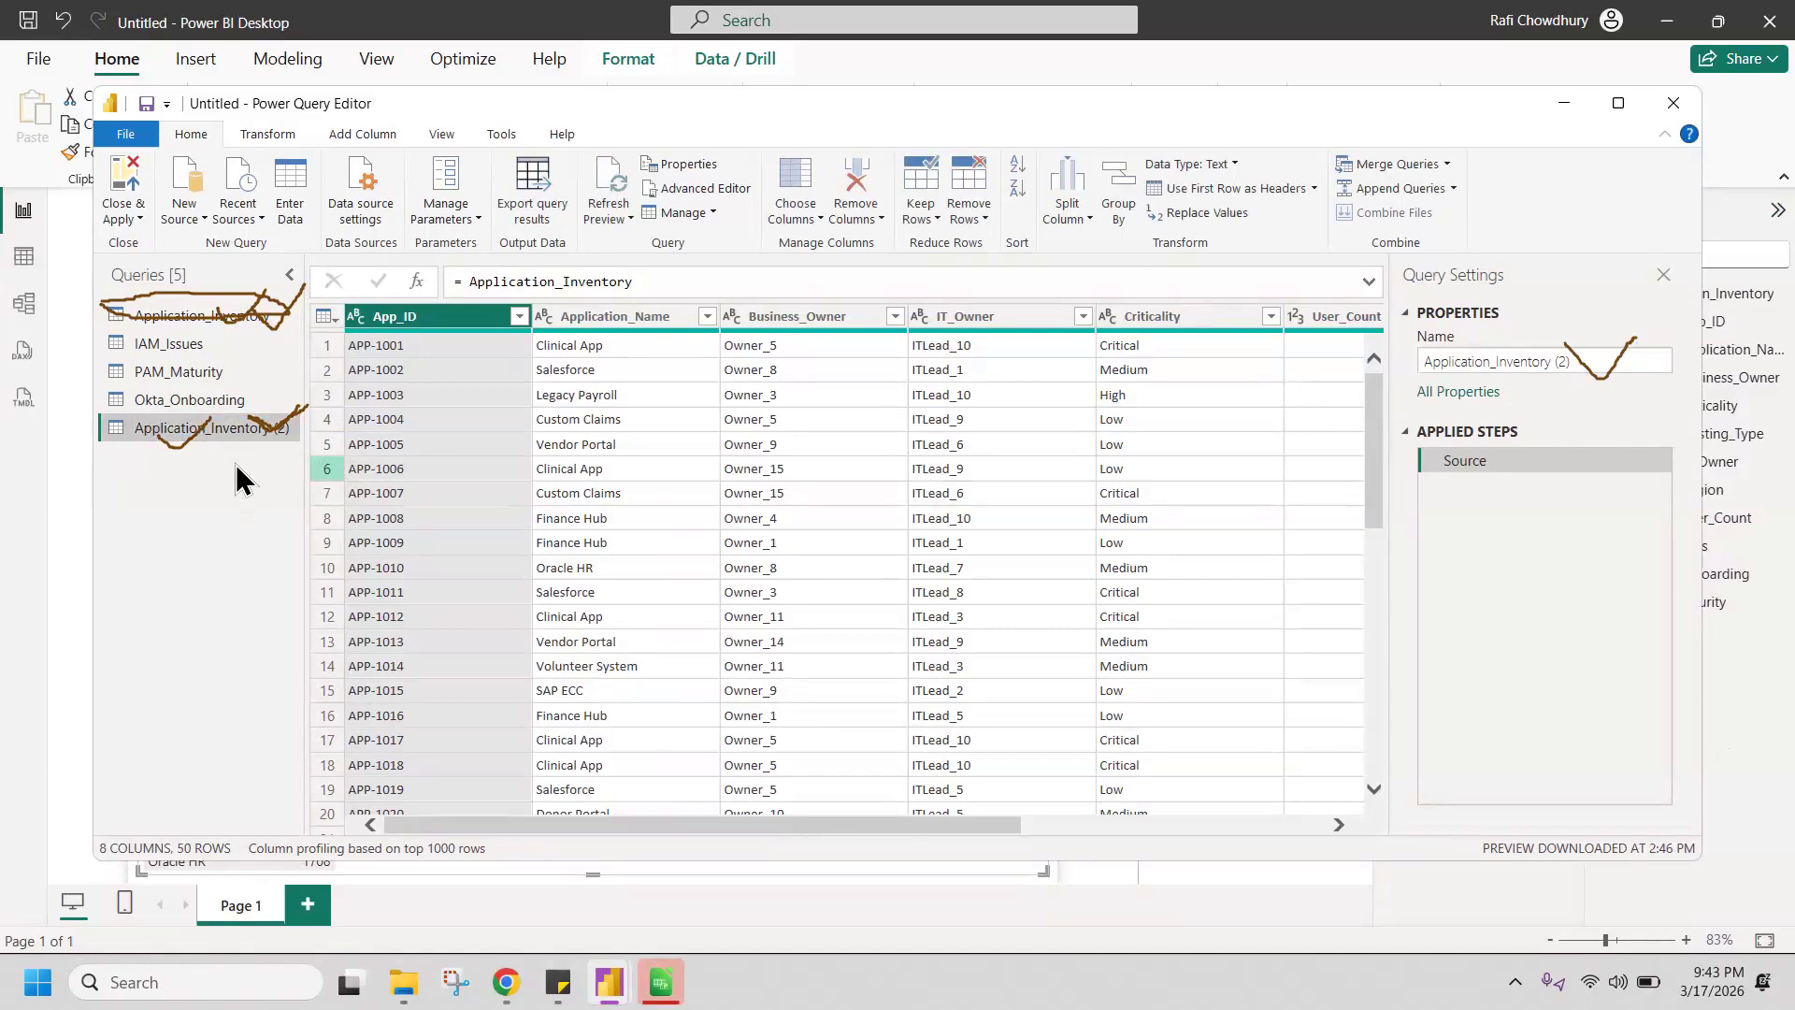
pyautogui.doubleClick(221, 428)
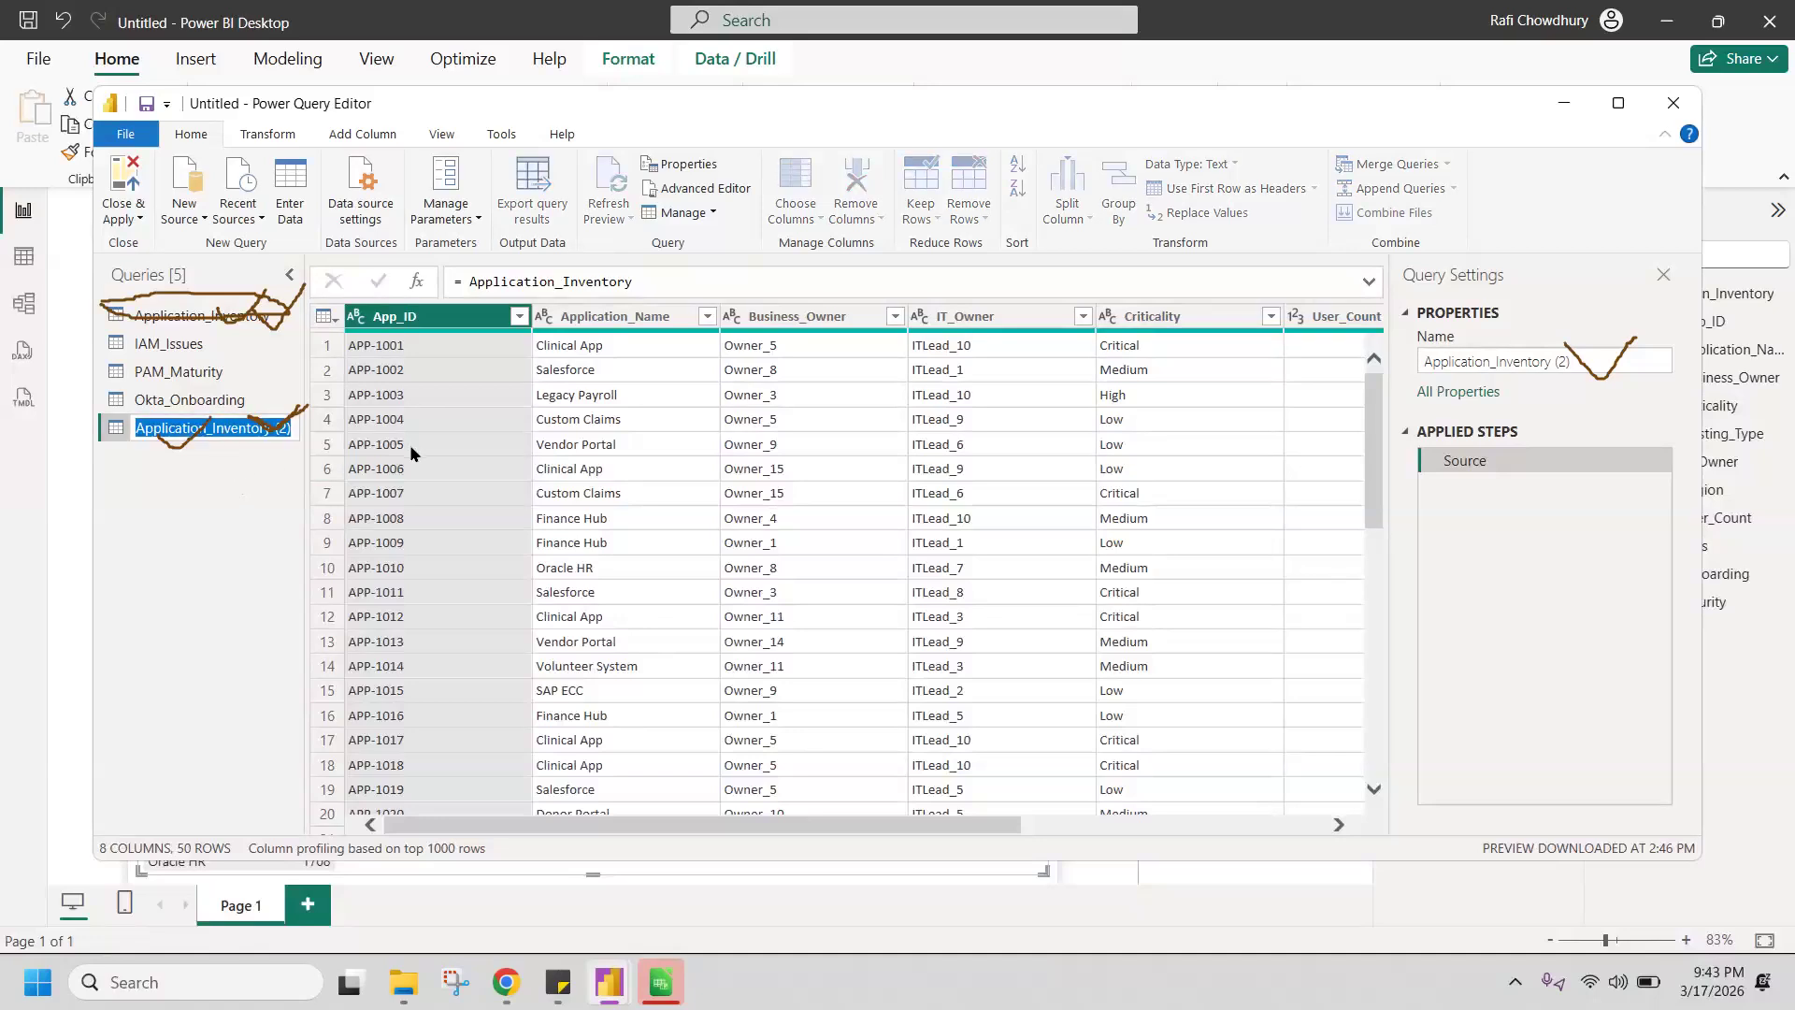
pyautogui.write('D')
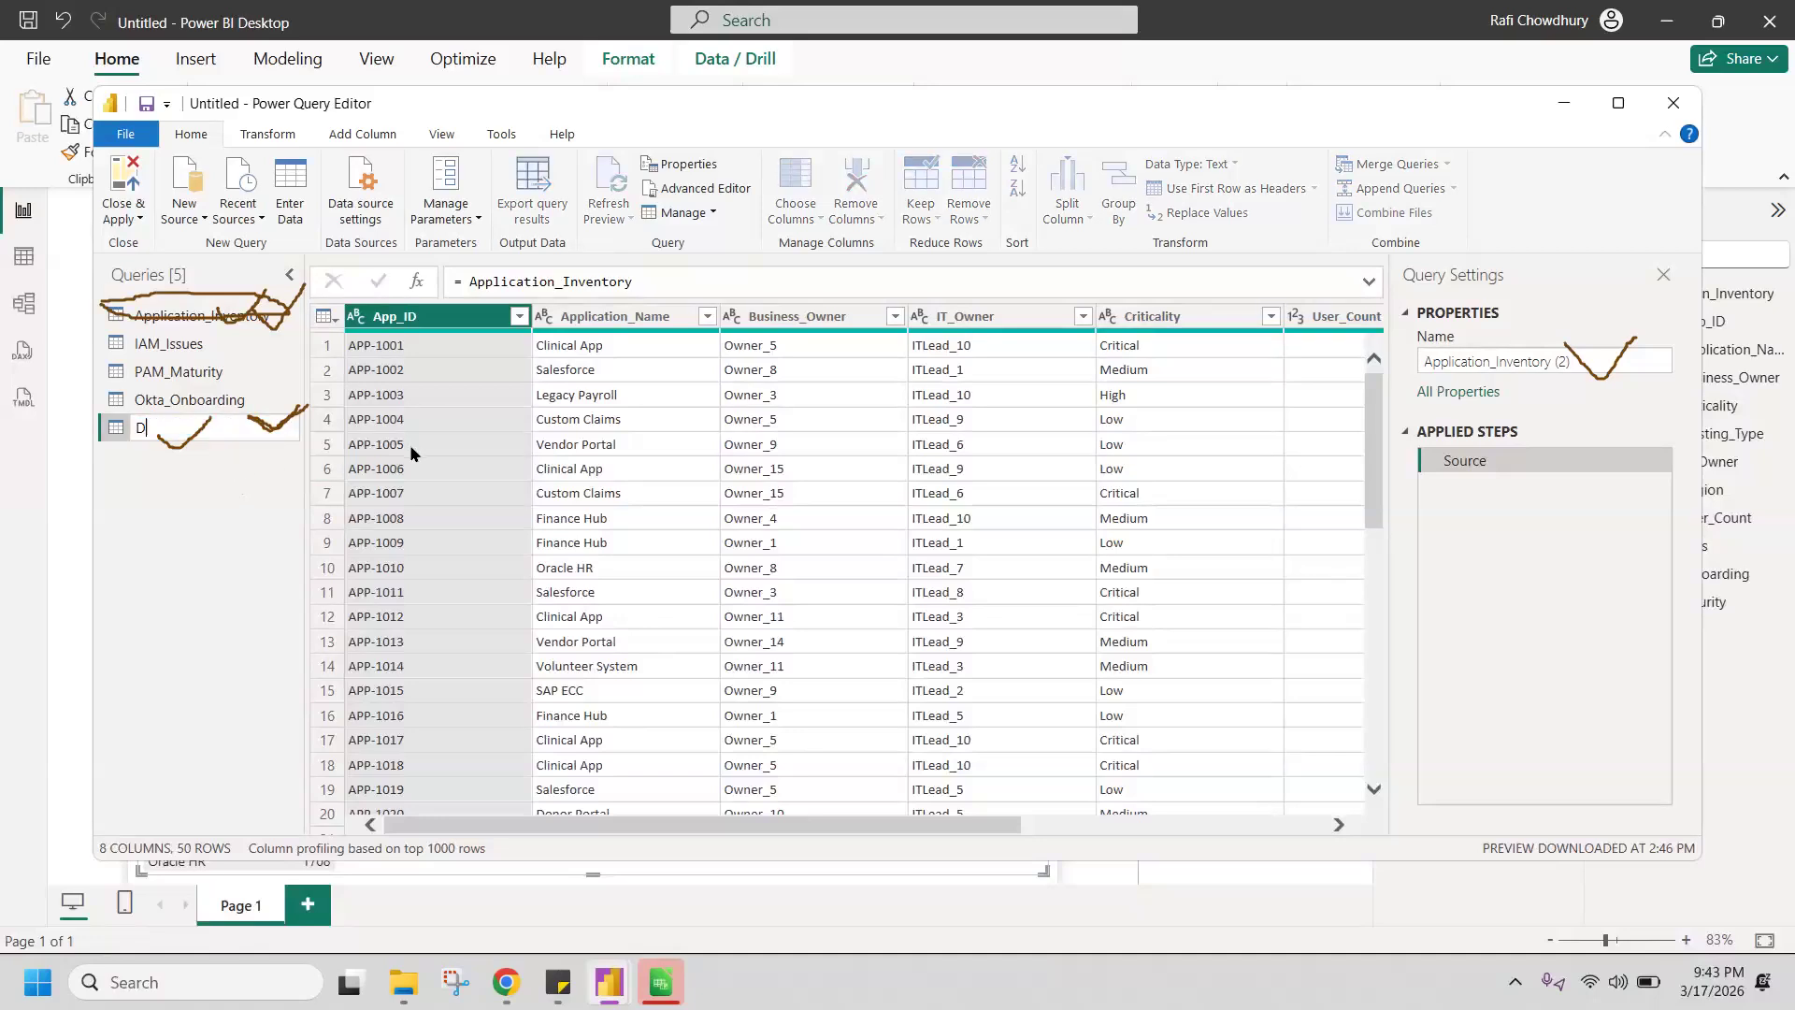
pyautogui.write('im Application')
pyautogui.press('Return')
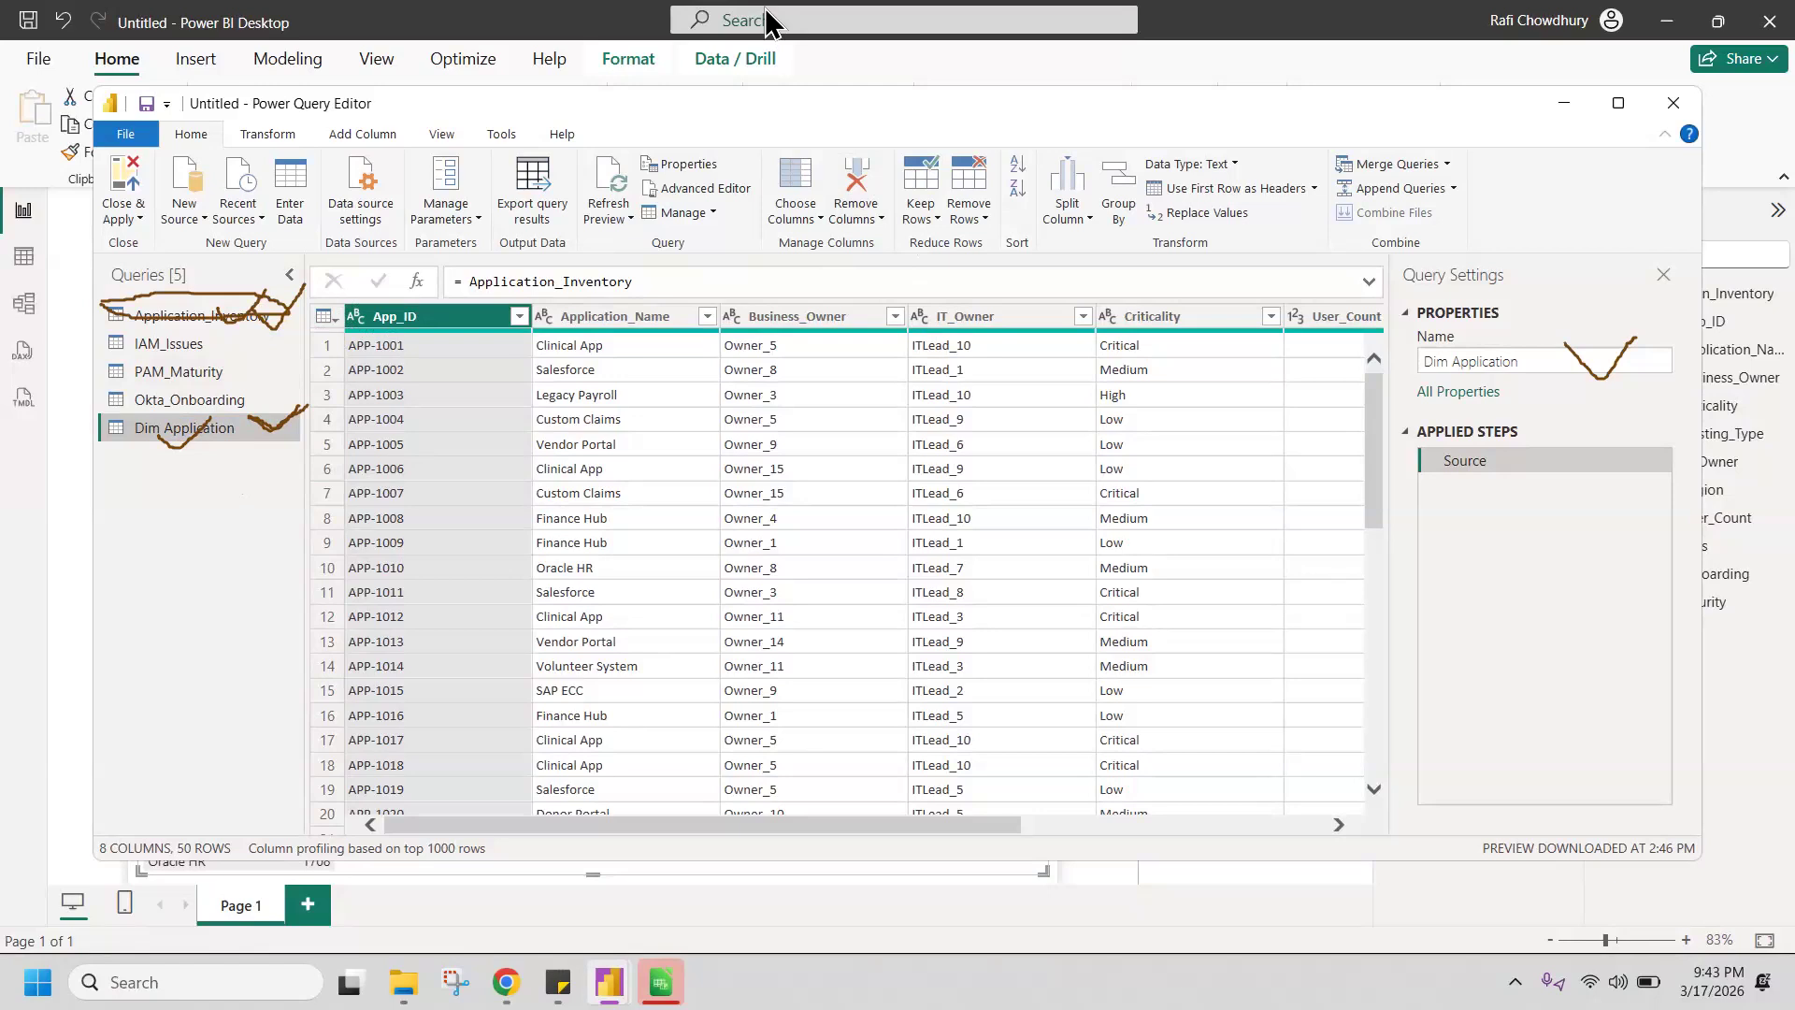
# Step: Remove the Business_Owner column from the Dim Application query
pyautogui.moveTo(467, 312); pyautogui.dragTo(471, 320)
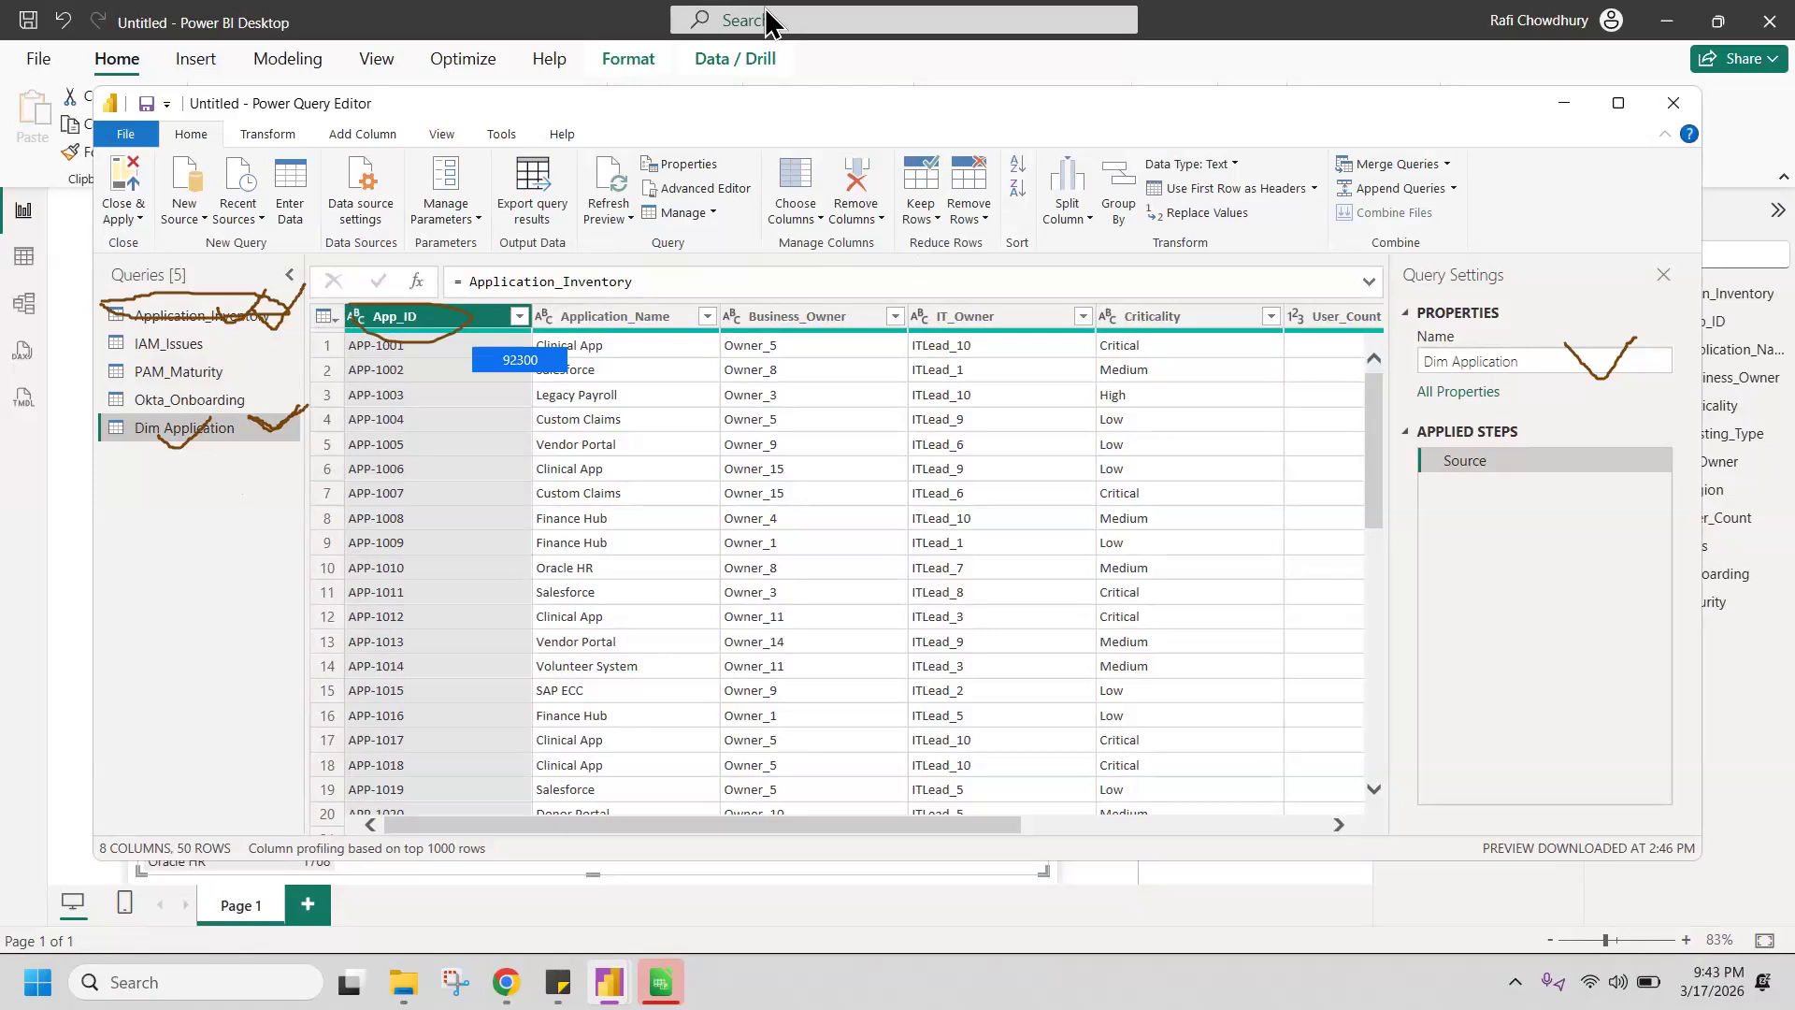
pyautogui.moveTo(538, 323); pyautogui.dragTo(552, 306)
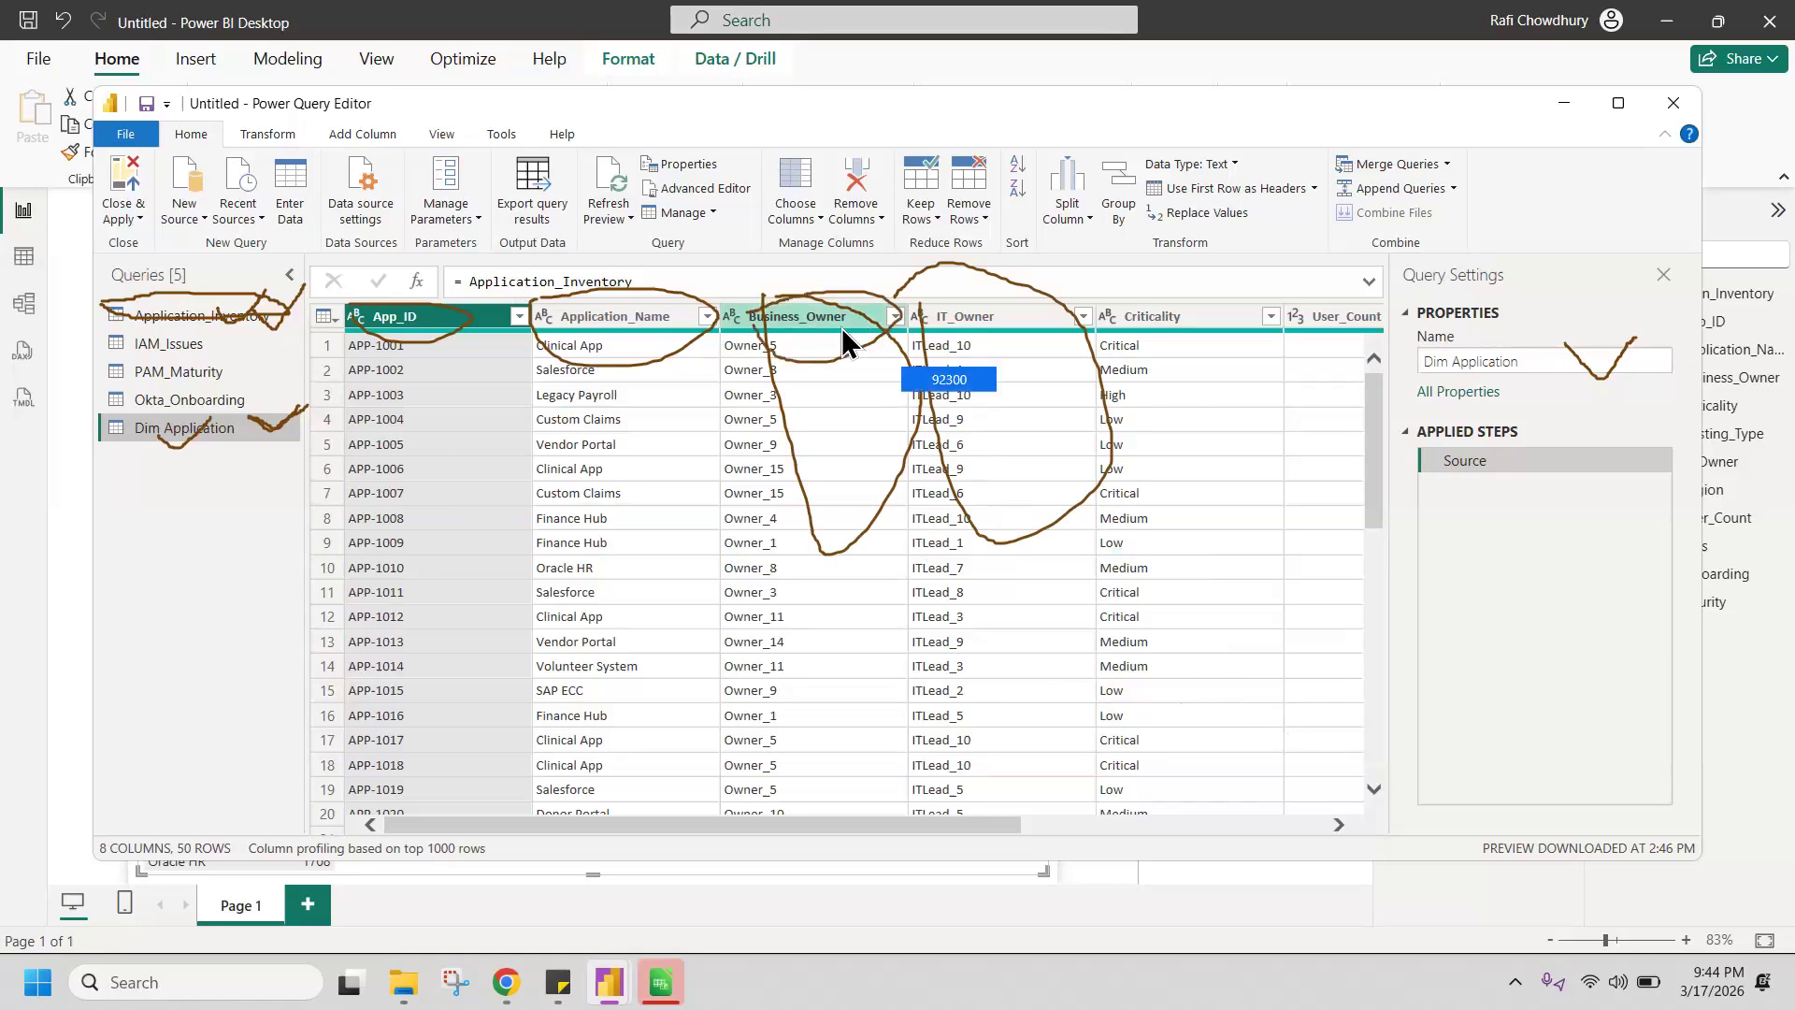
pyautogui.click(813, 322)
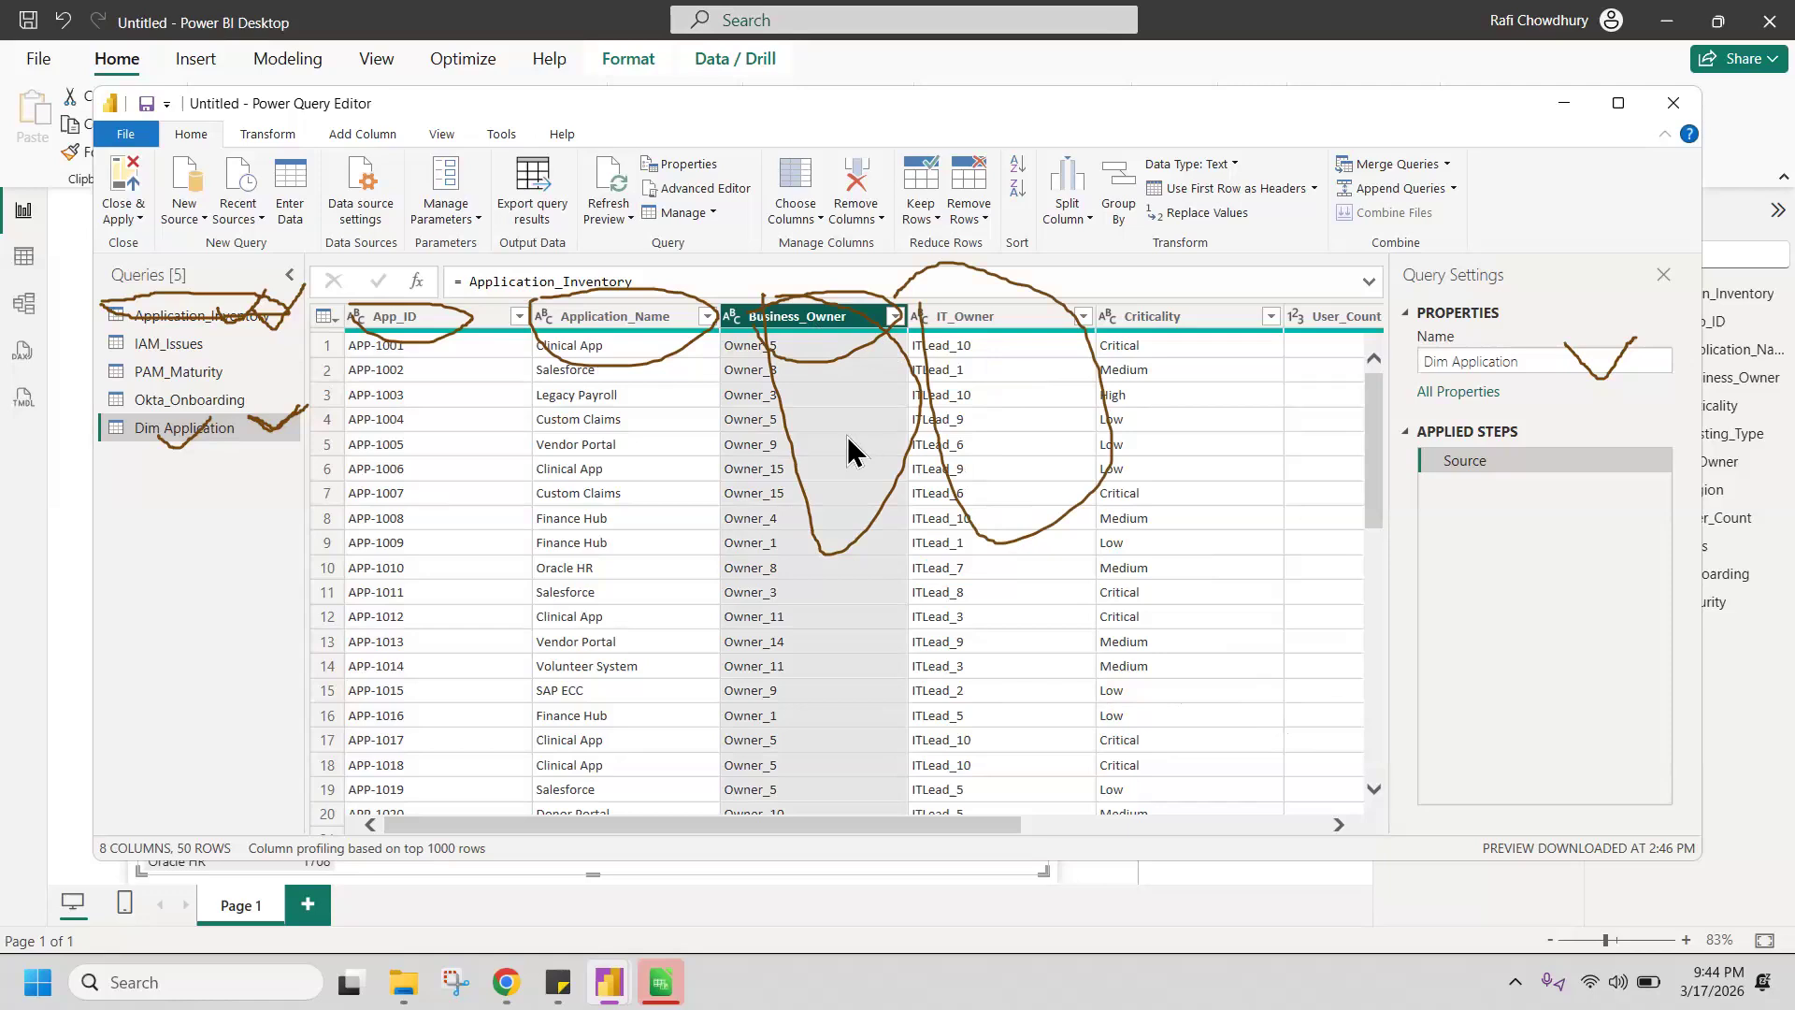
pyautogui.rightClick(728, 419)
pyautogui.rightClick(776, 318)
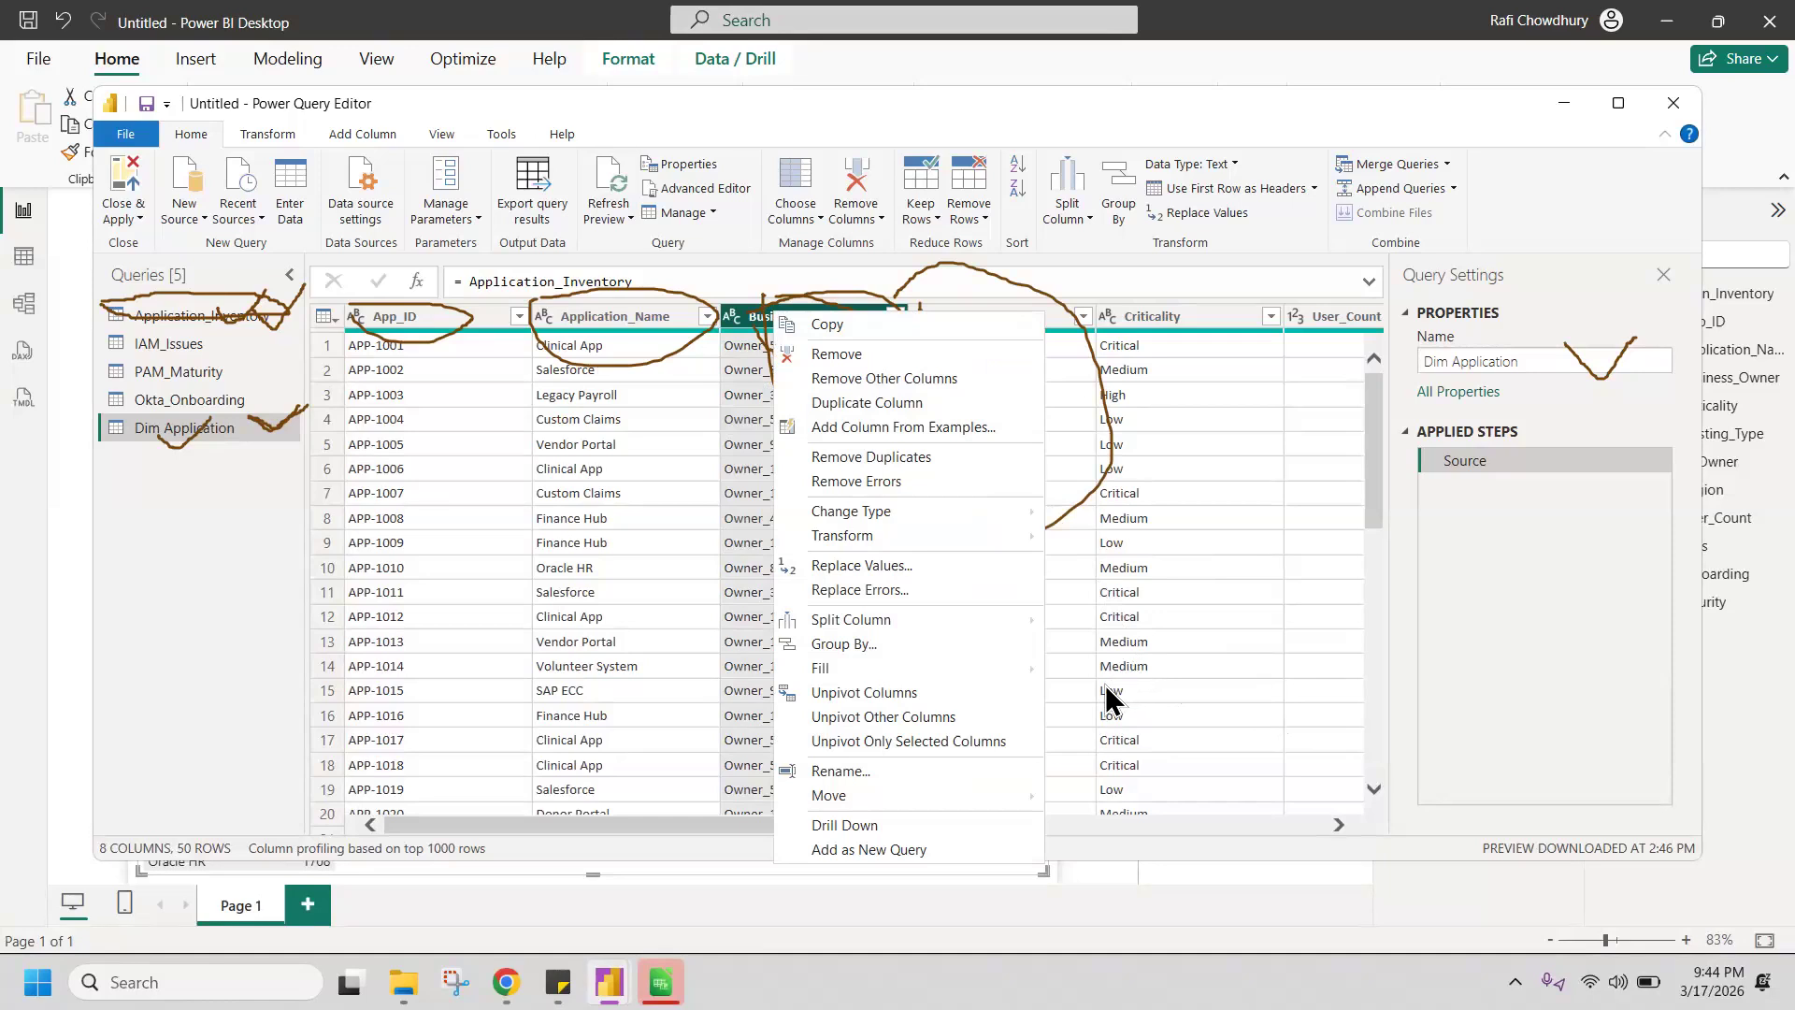
pyautogui.click(848, 353)
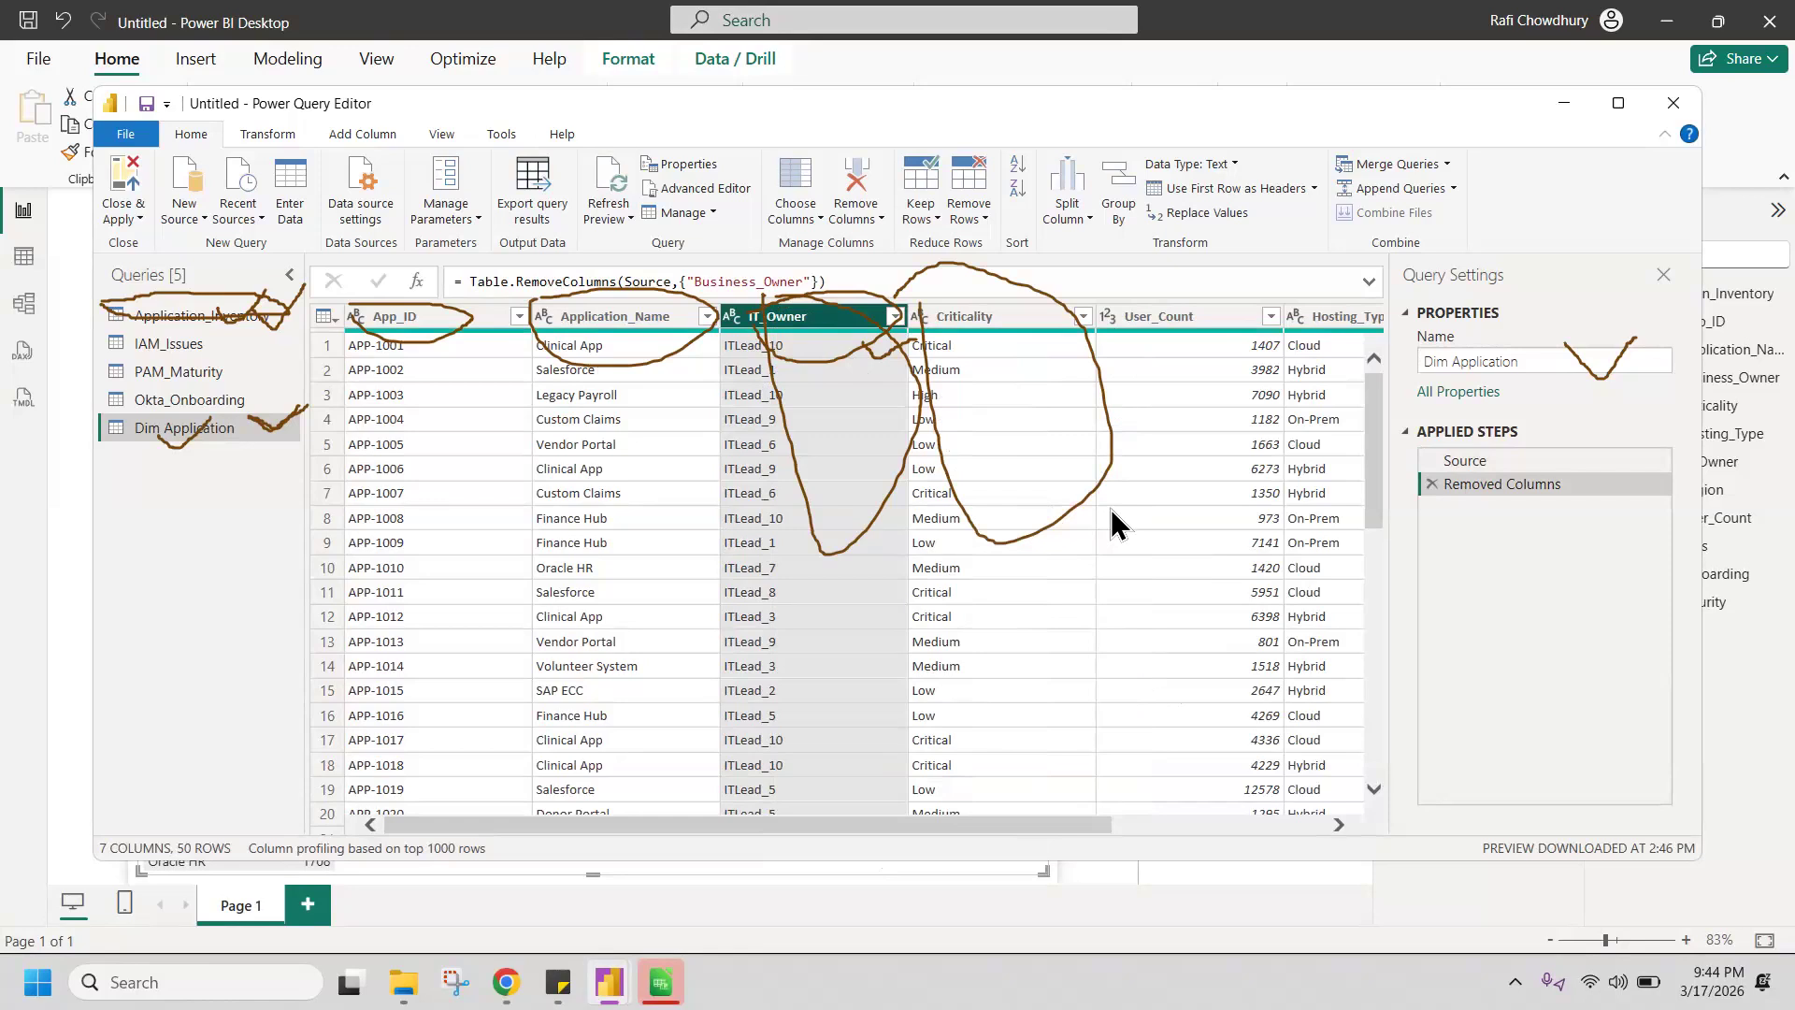
# Step: Remove the Criticality and User_Count columns from the Dim Application query
pyautogui.moveTo(758, 298); pyautogui.dragTo(759, 304)
pyautogui.click(950, 317)
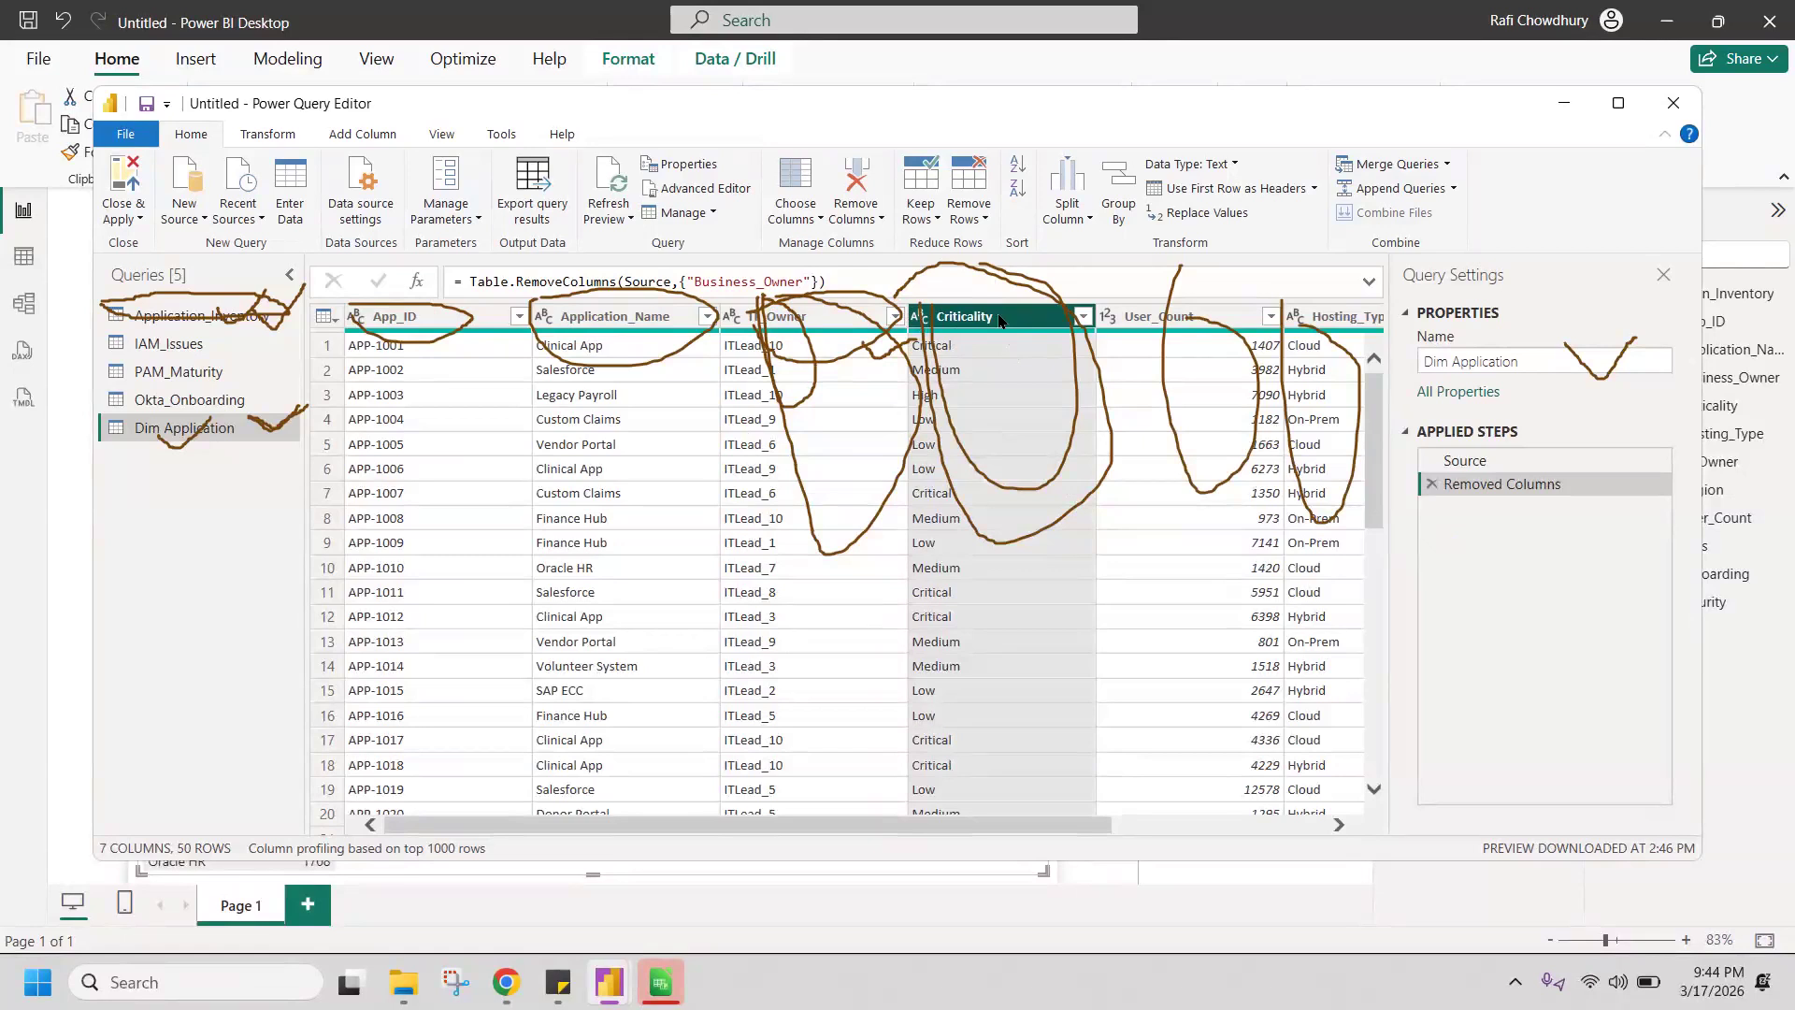
pyautogui.rightClick(997, 316)
pyautogui.click(1040, 357)
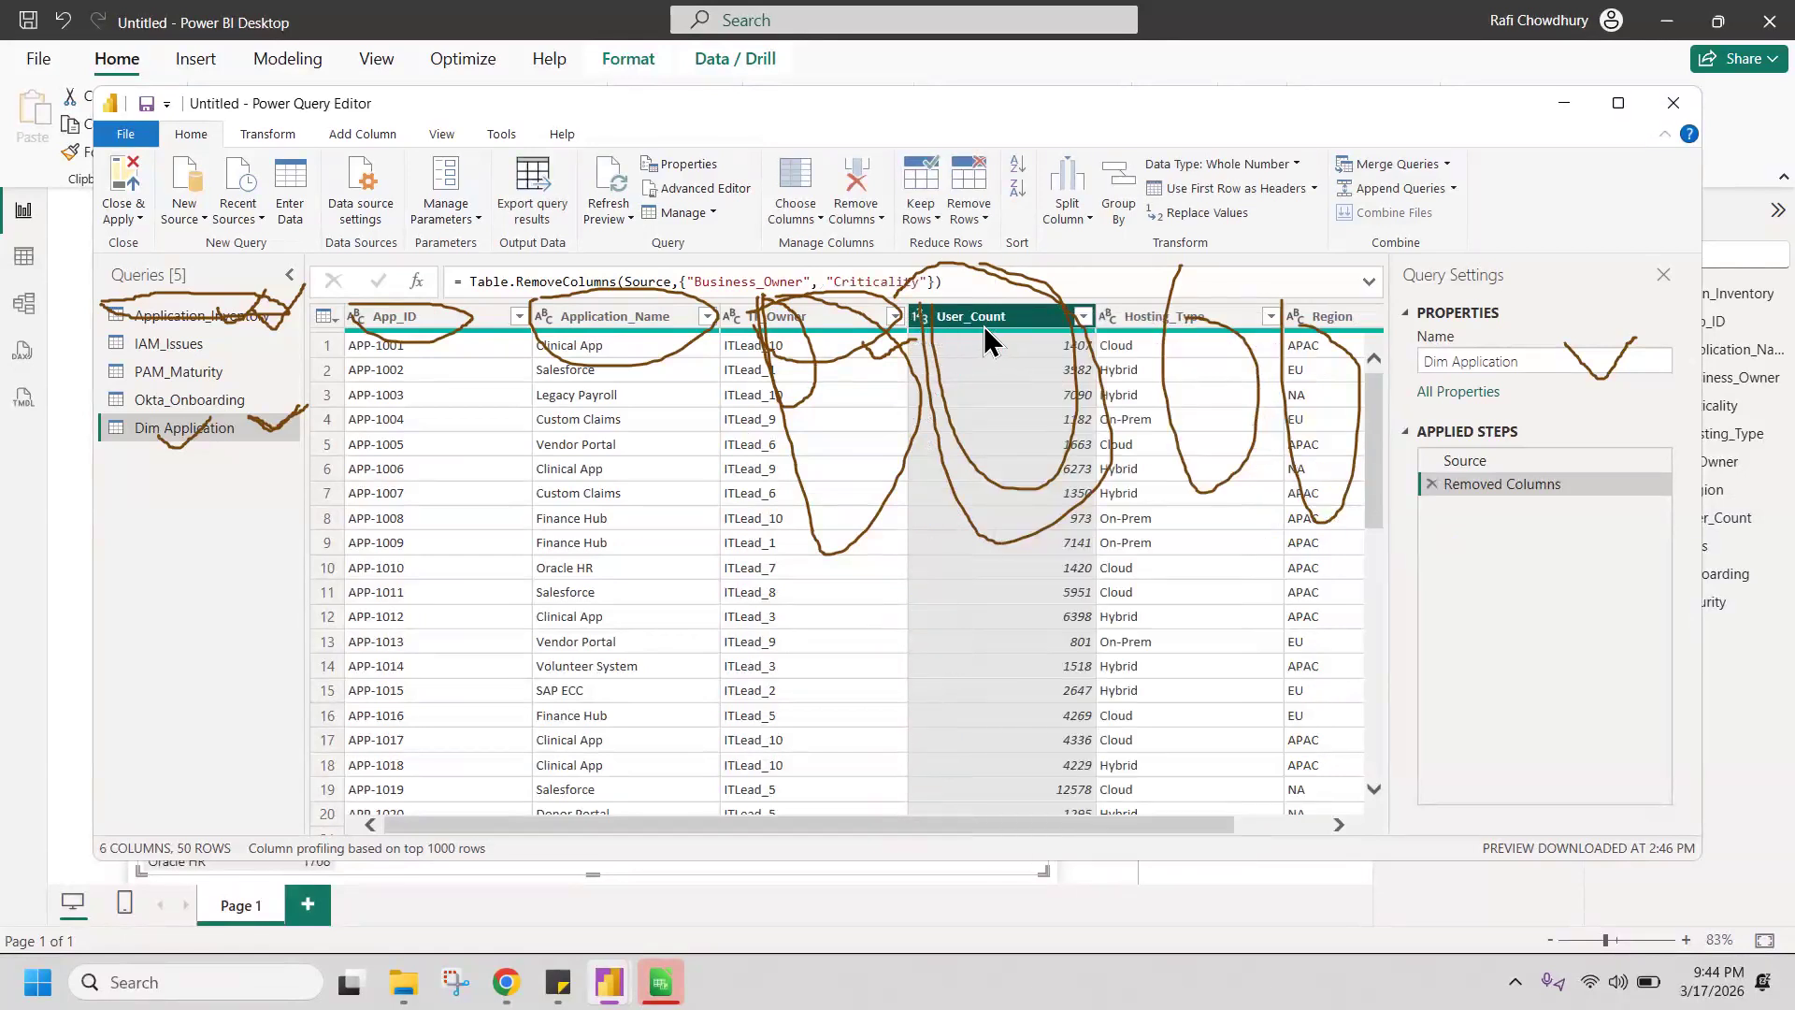
pyautogui.rightClick(980, 319)
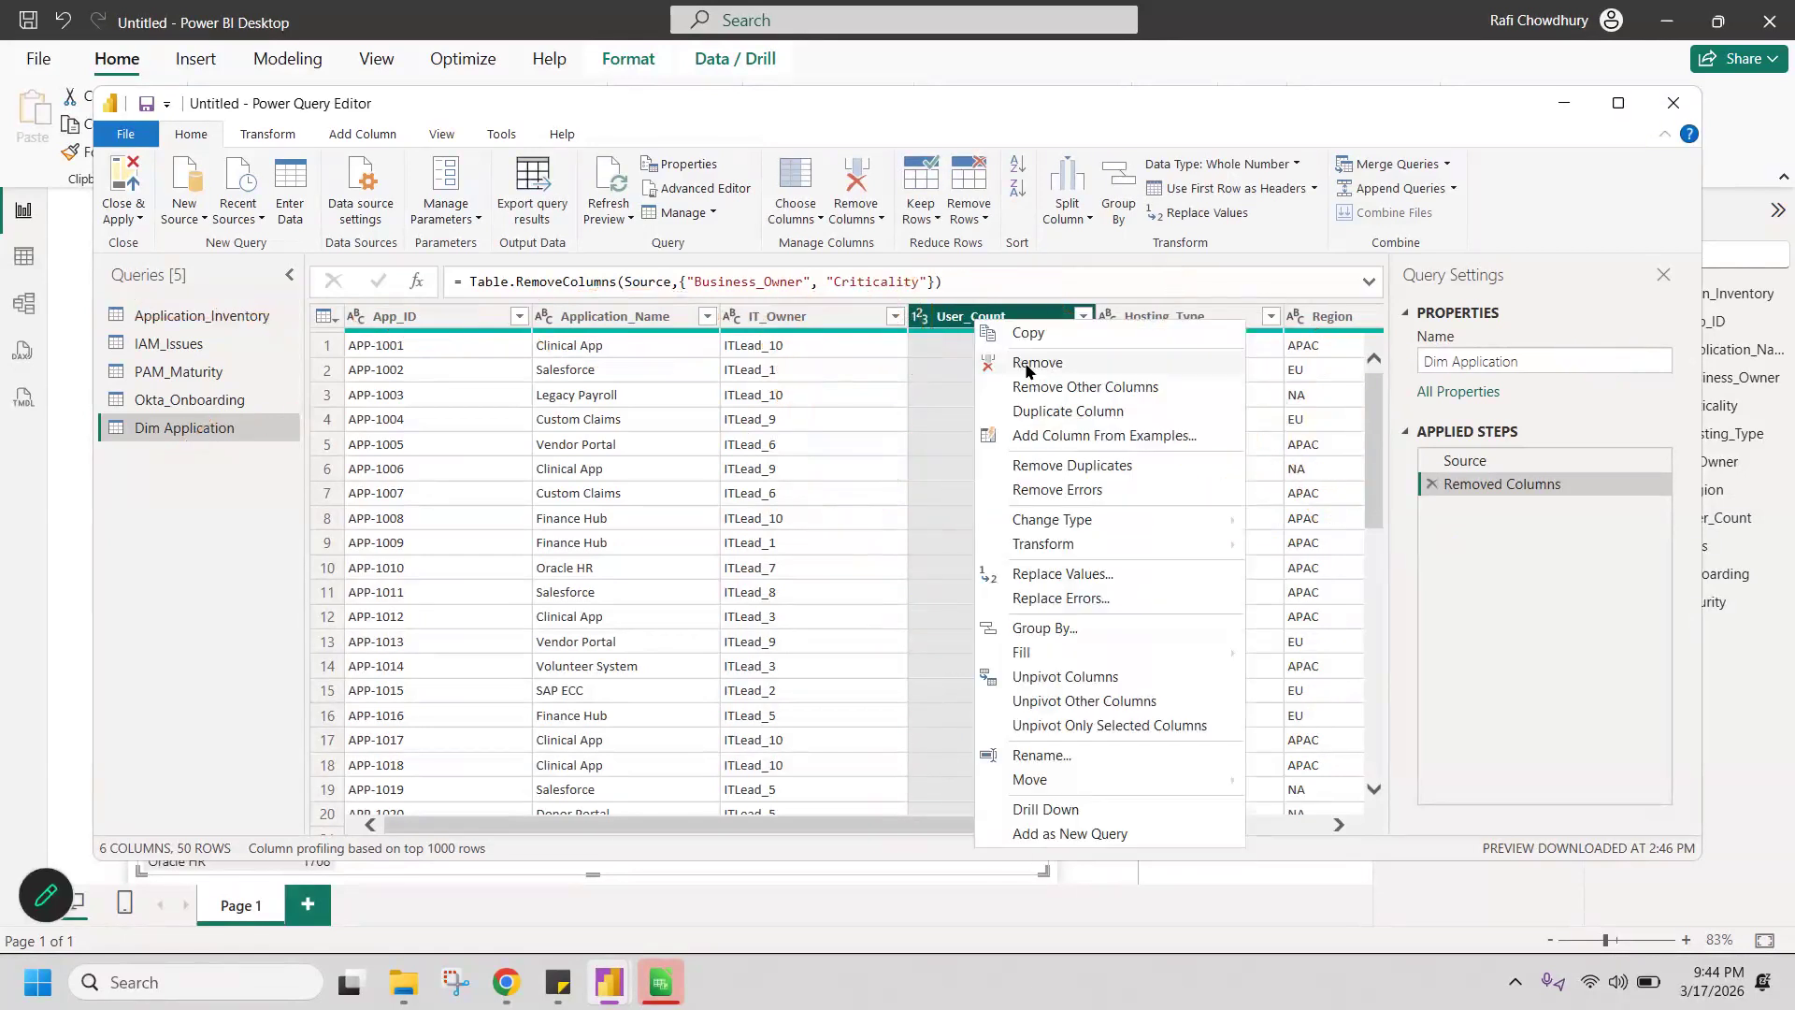
pyautogui.click(1033, 363)
# Step: Remove the Hosting_Type, Region and IT_Owner columns from the Dim Application query
pyautogui.rightClick(965, 315)
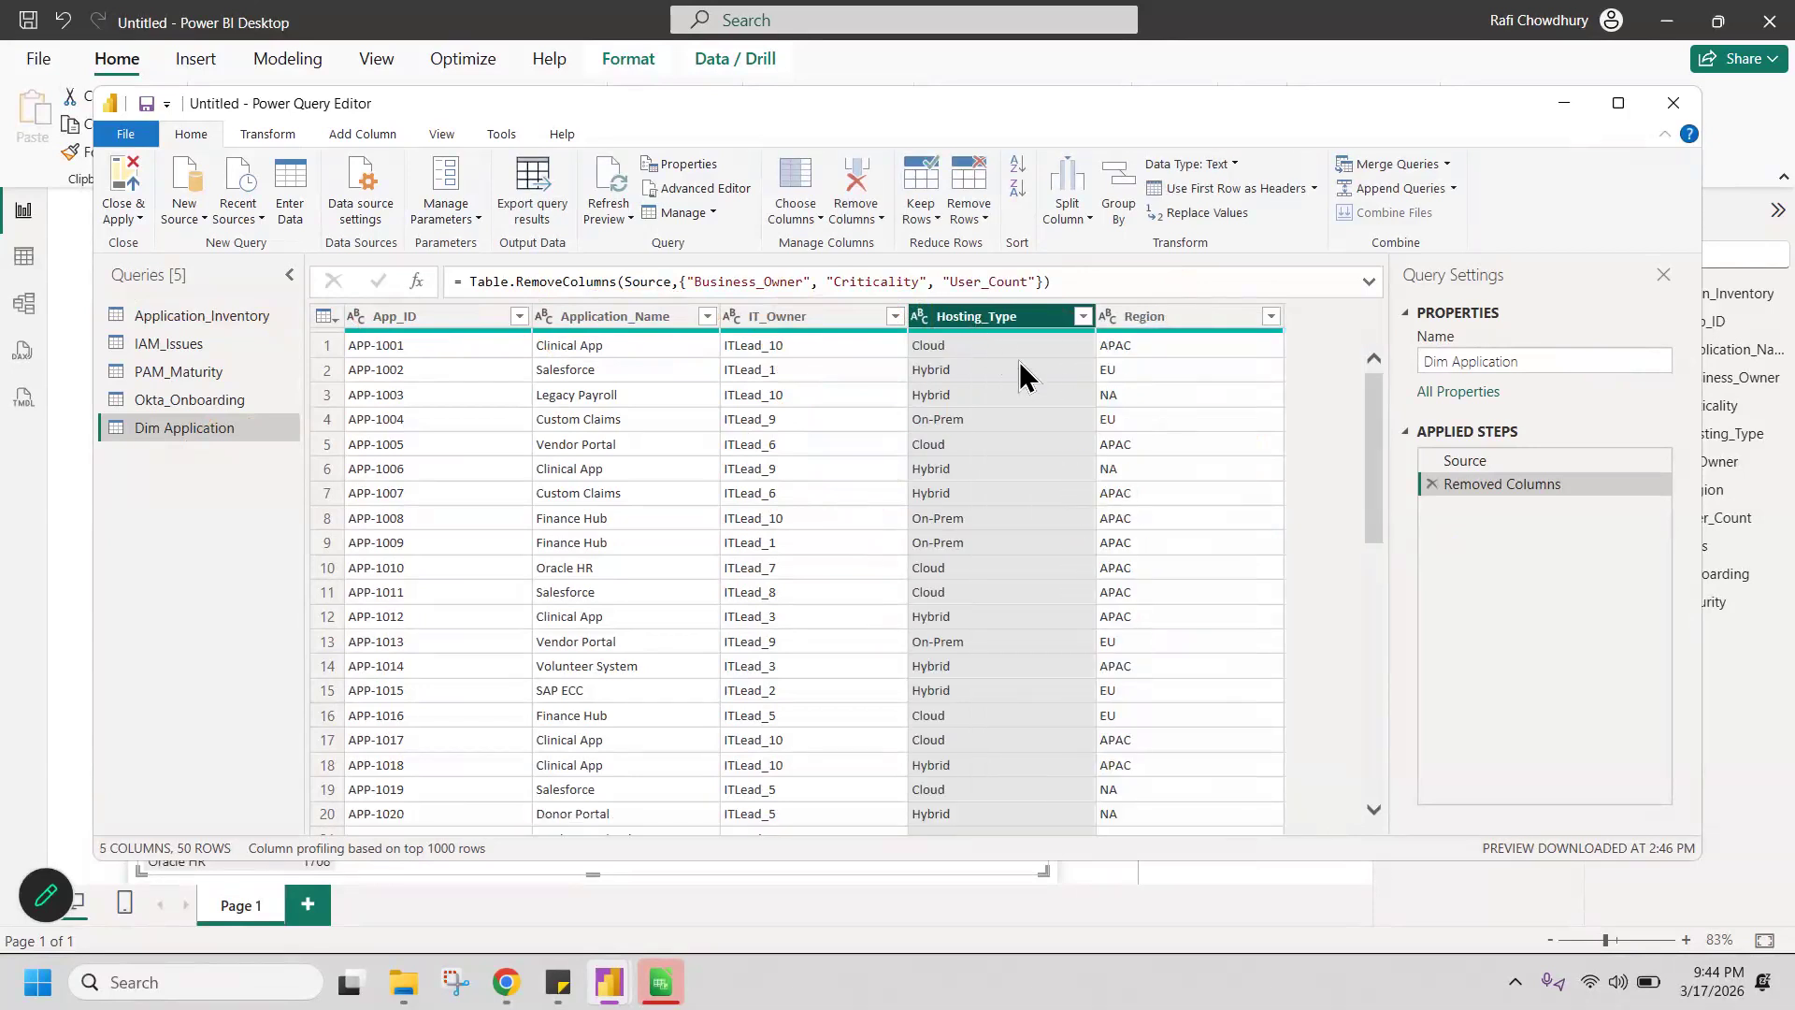
pyautogui.click(1024, 358)
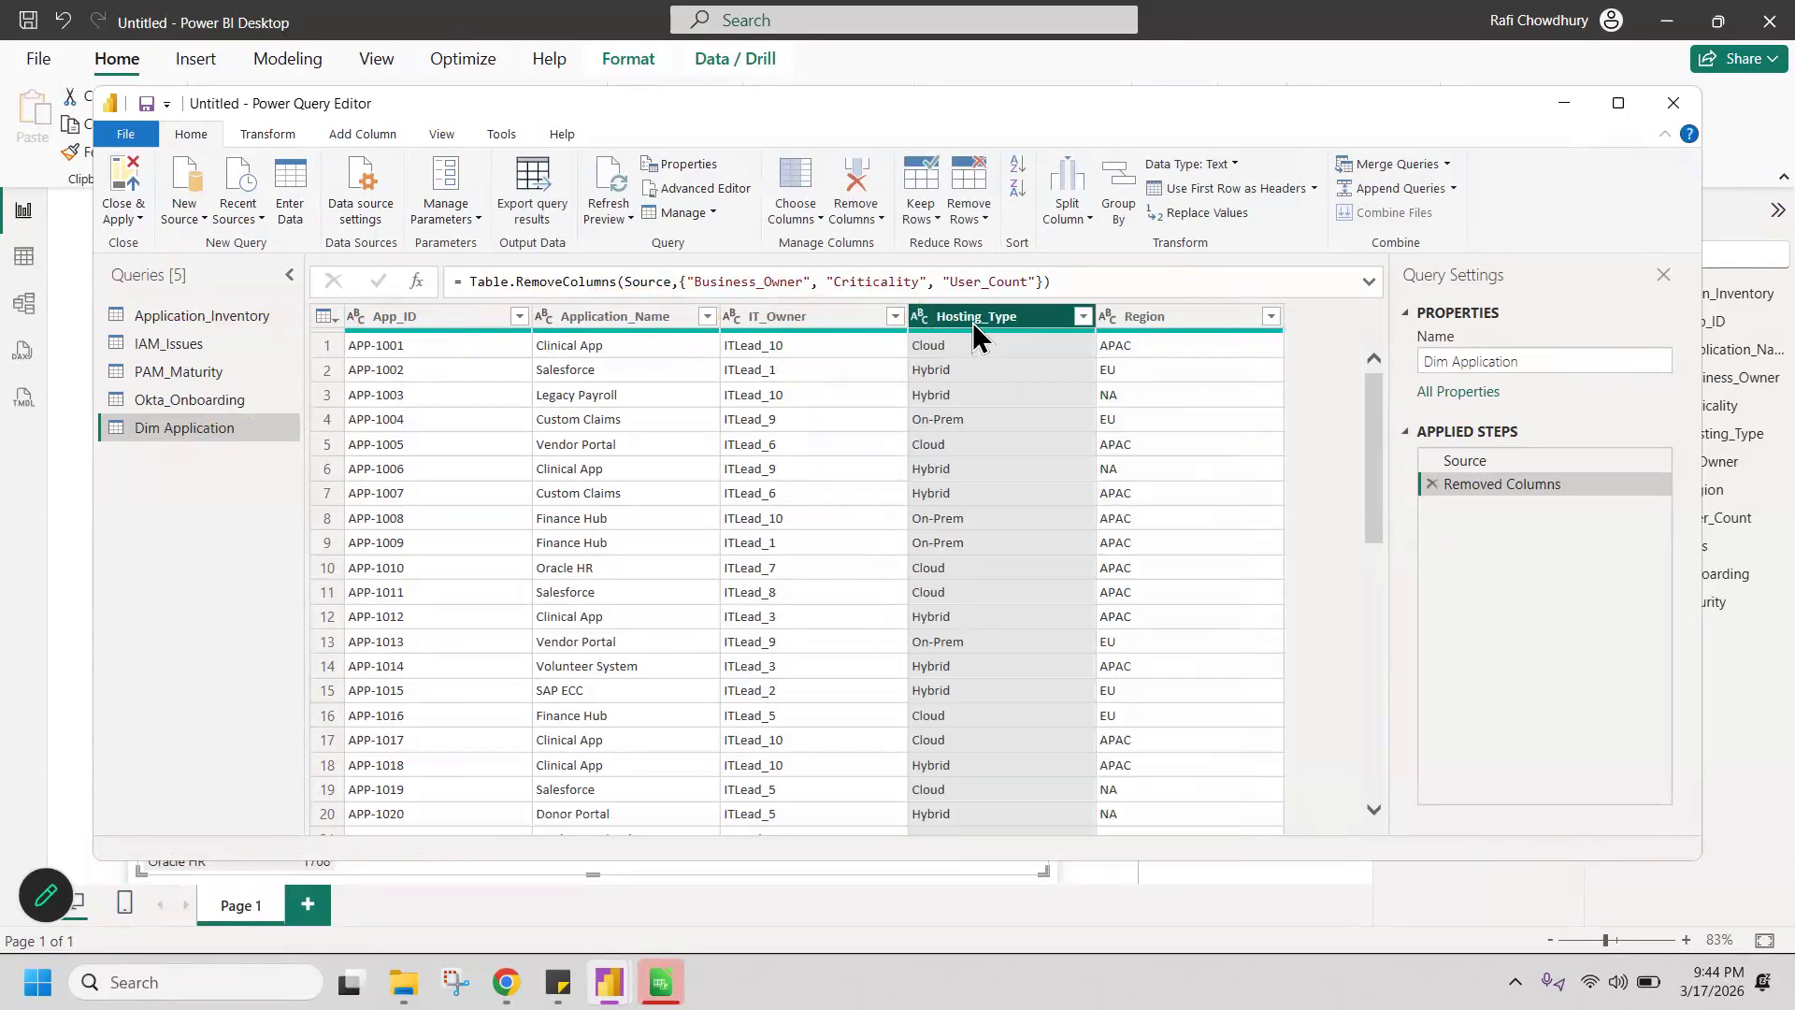
pyautogui.rightClick(965, 316)
pyautogui.press('Escape')
pyautogui.press('Delete')
pyautogui.rightClick(778, 320)
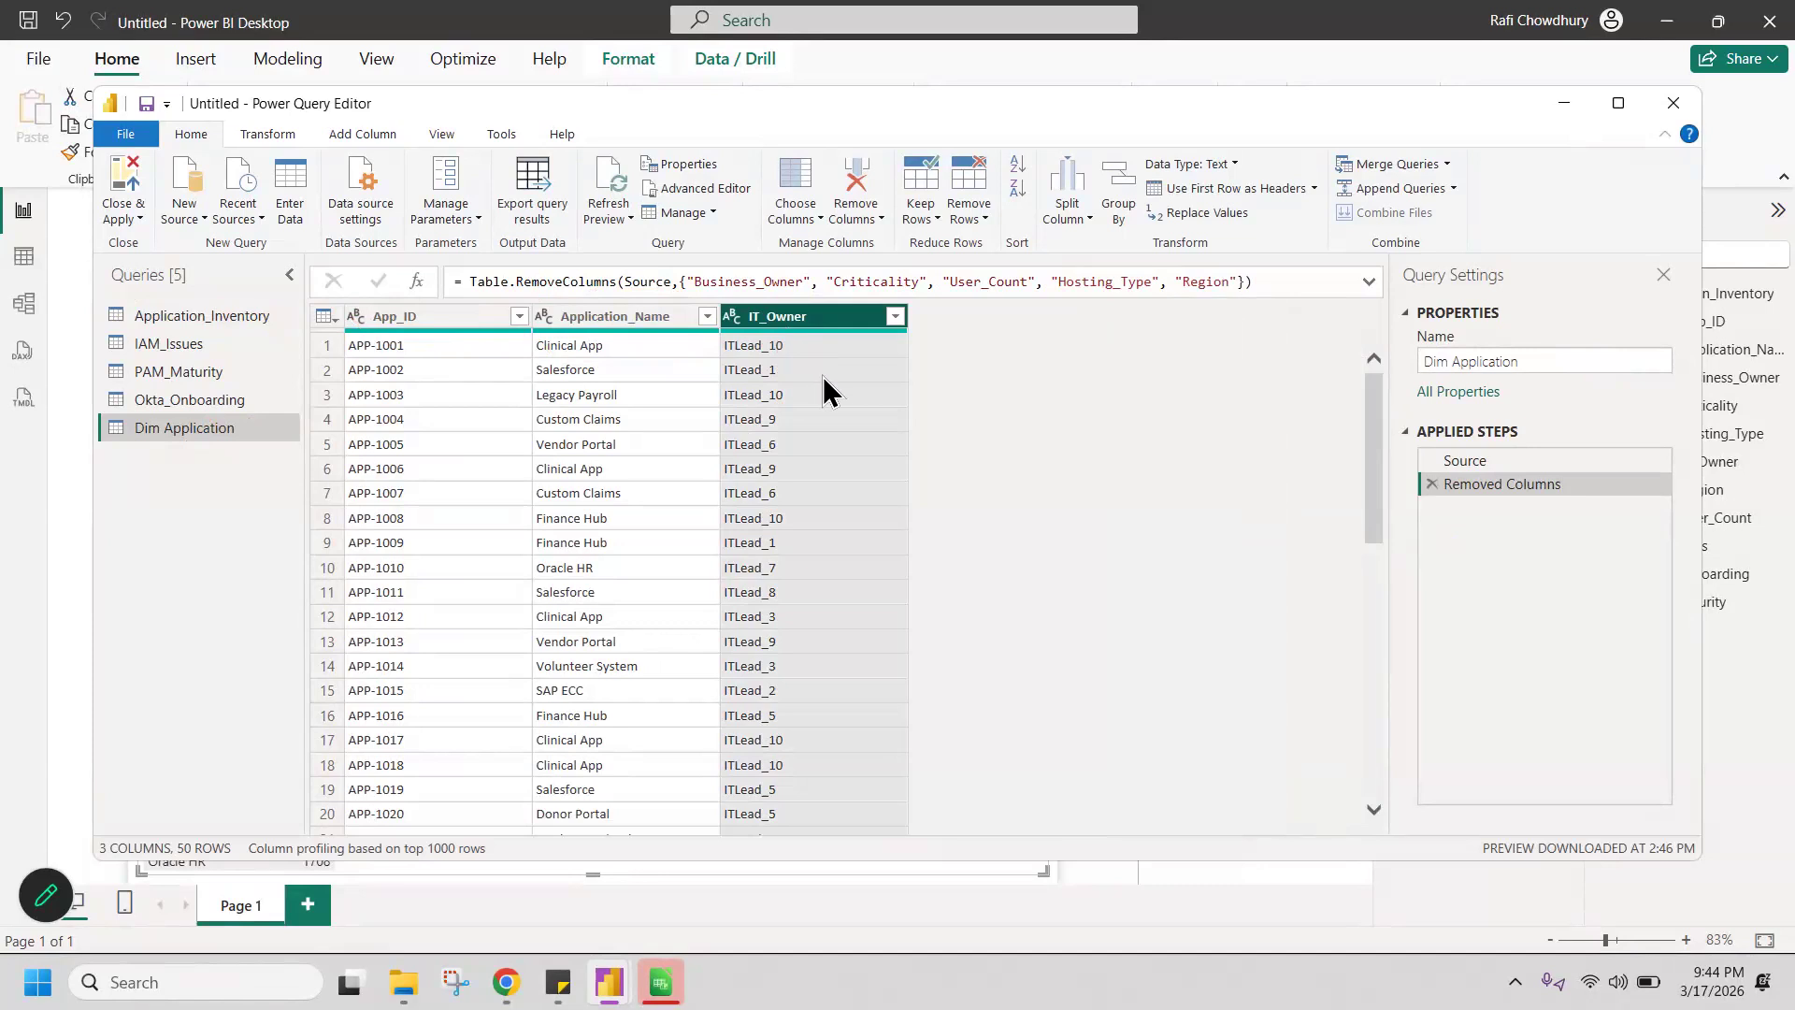
pyautogui.click(826, 366)
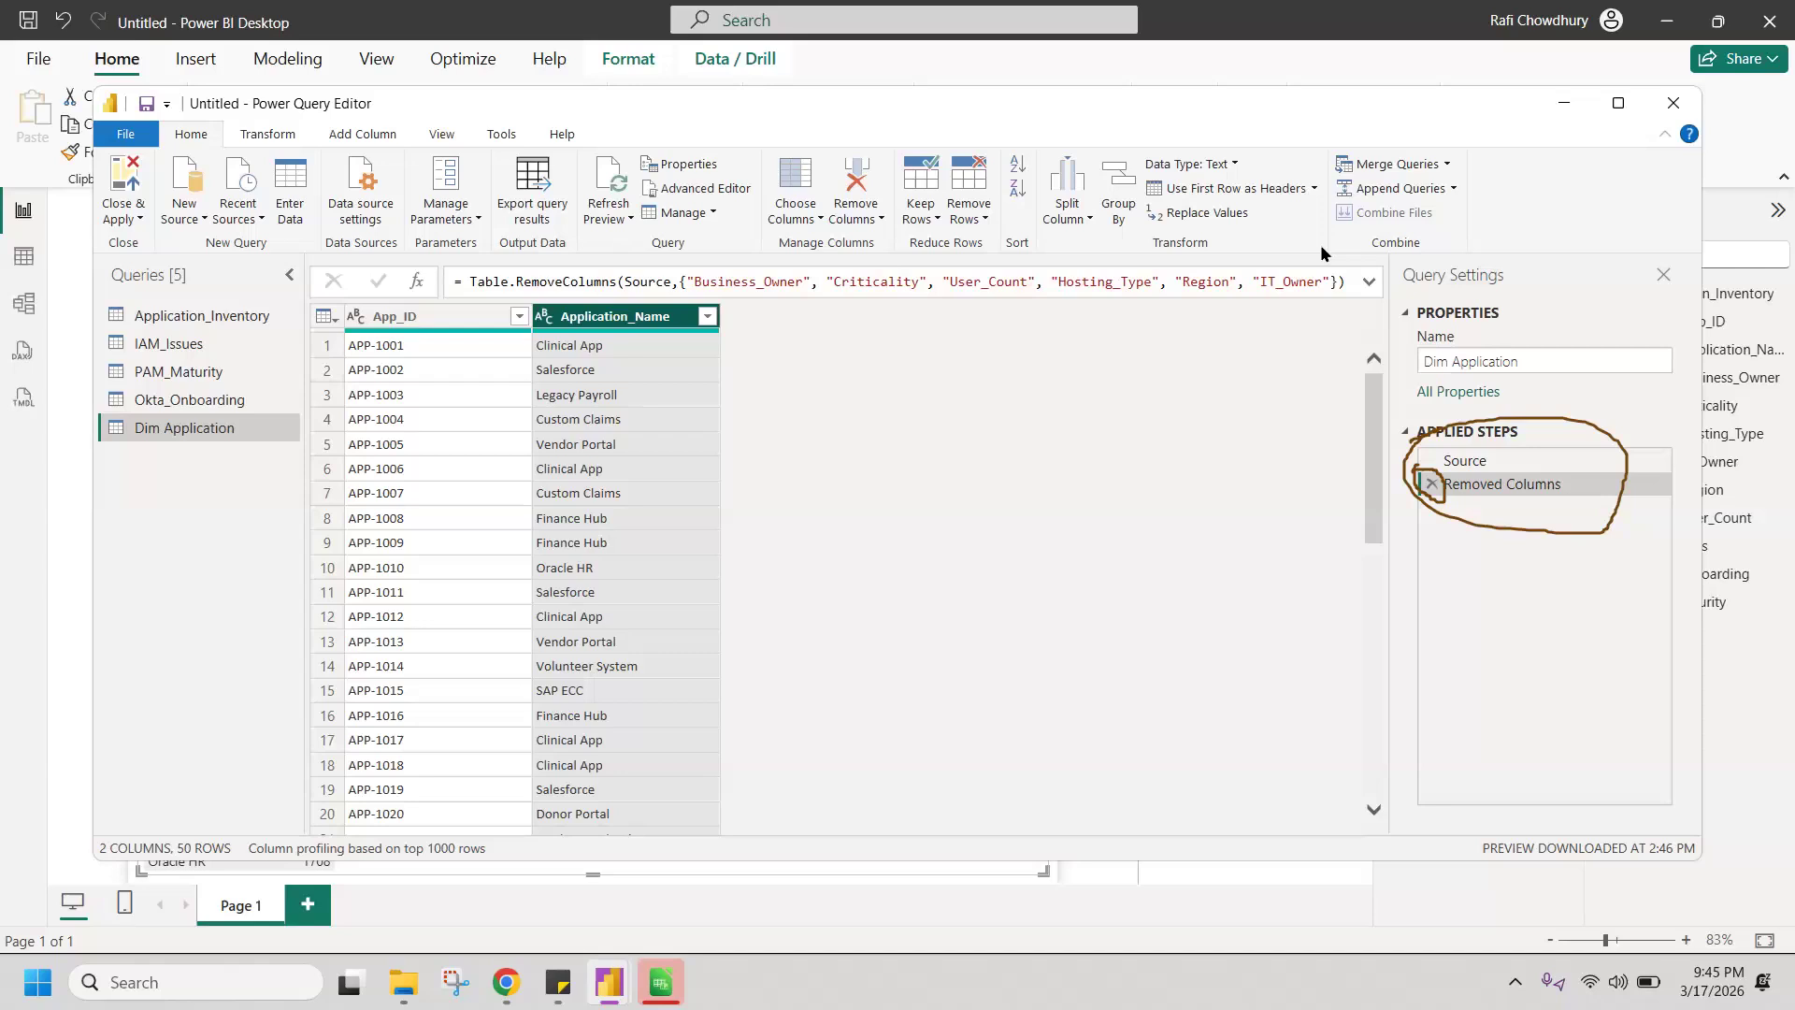
# Step: Delete the Removed Columns applied step from Dim Application and remove all columns other than App_ID and Application_Name
pyautogui.click(1431, 483)
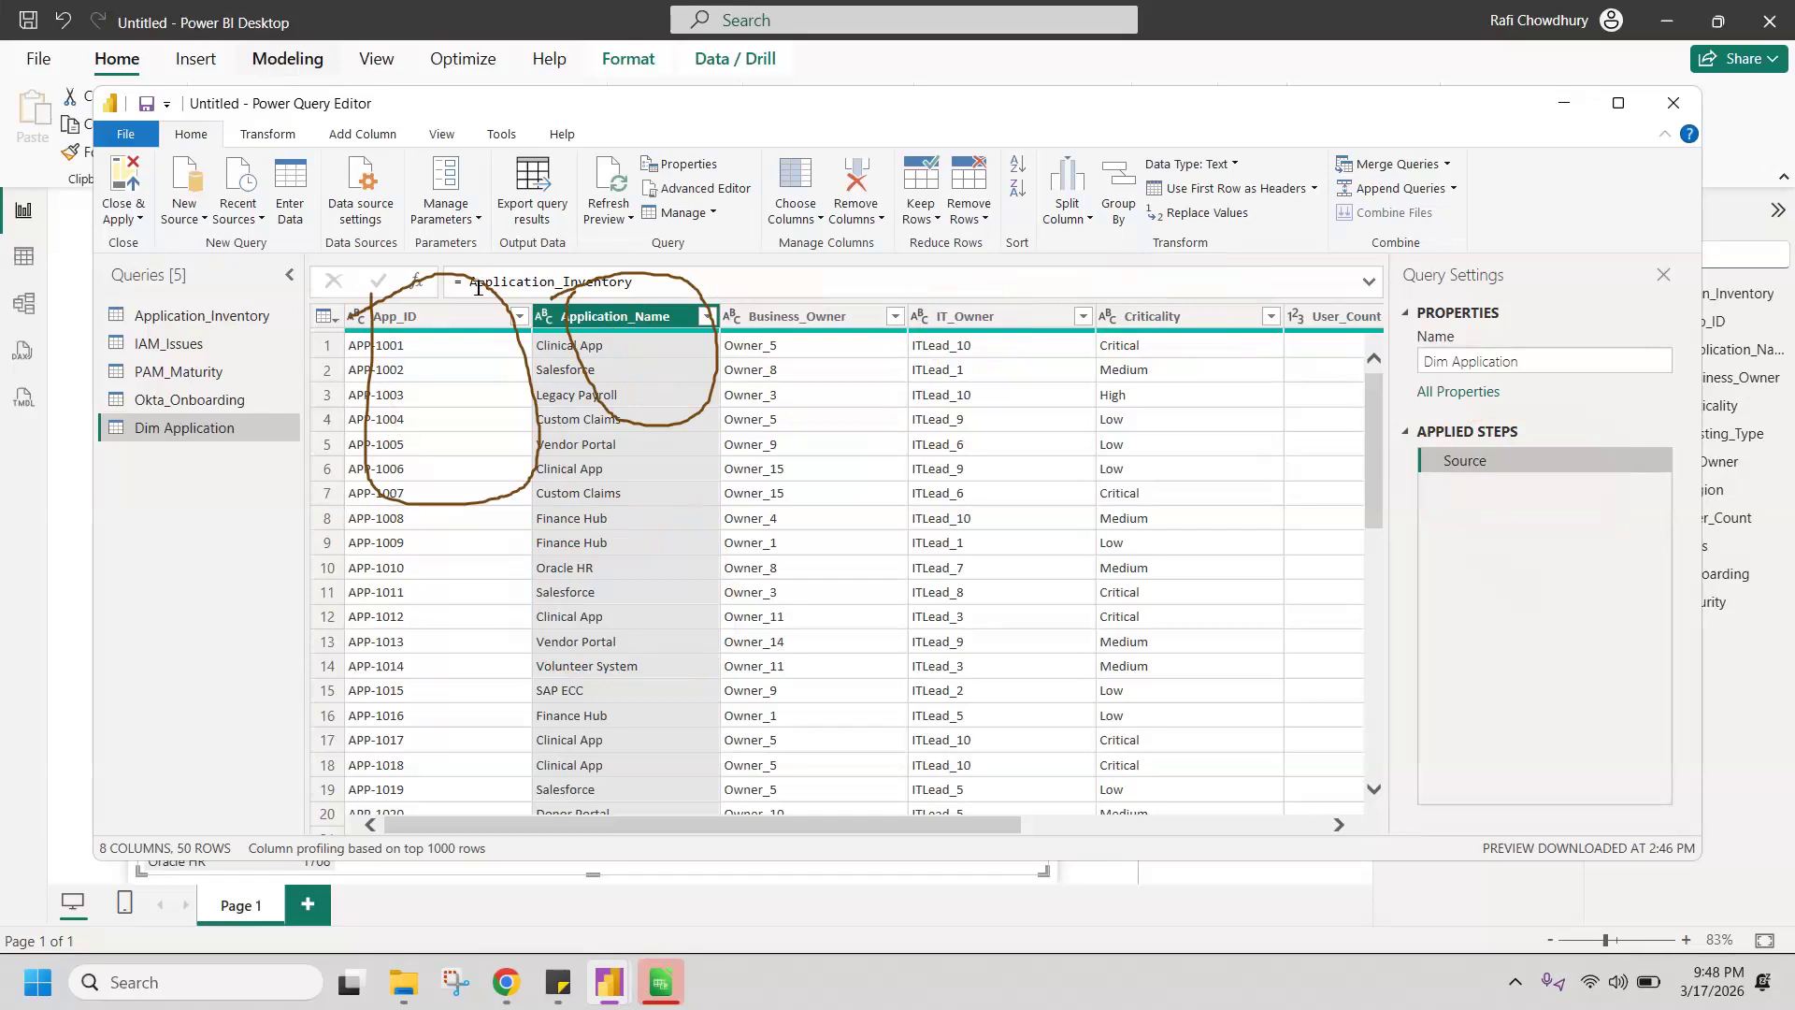
pyautogui.click(453, 322)
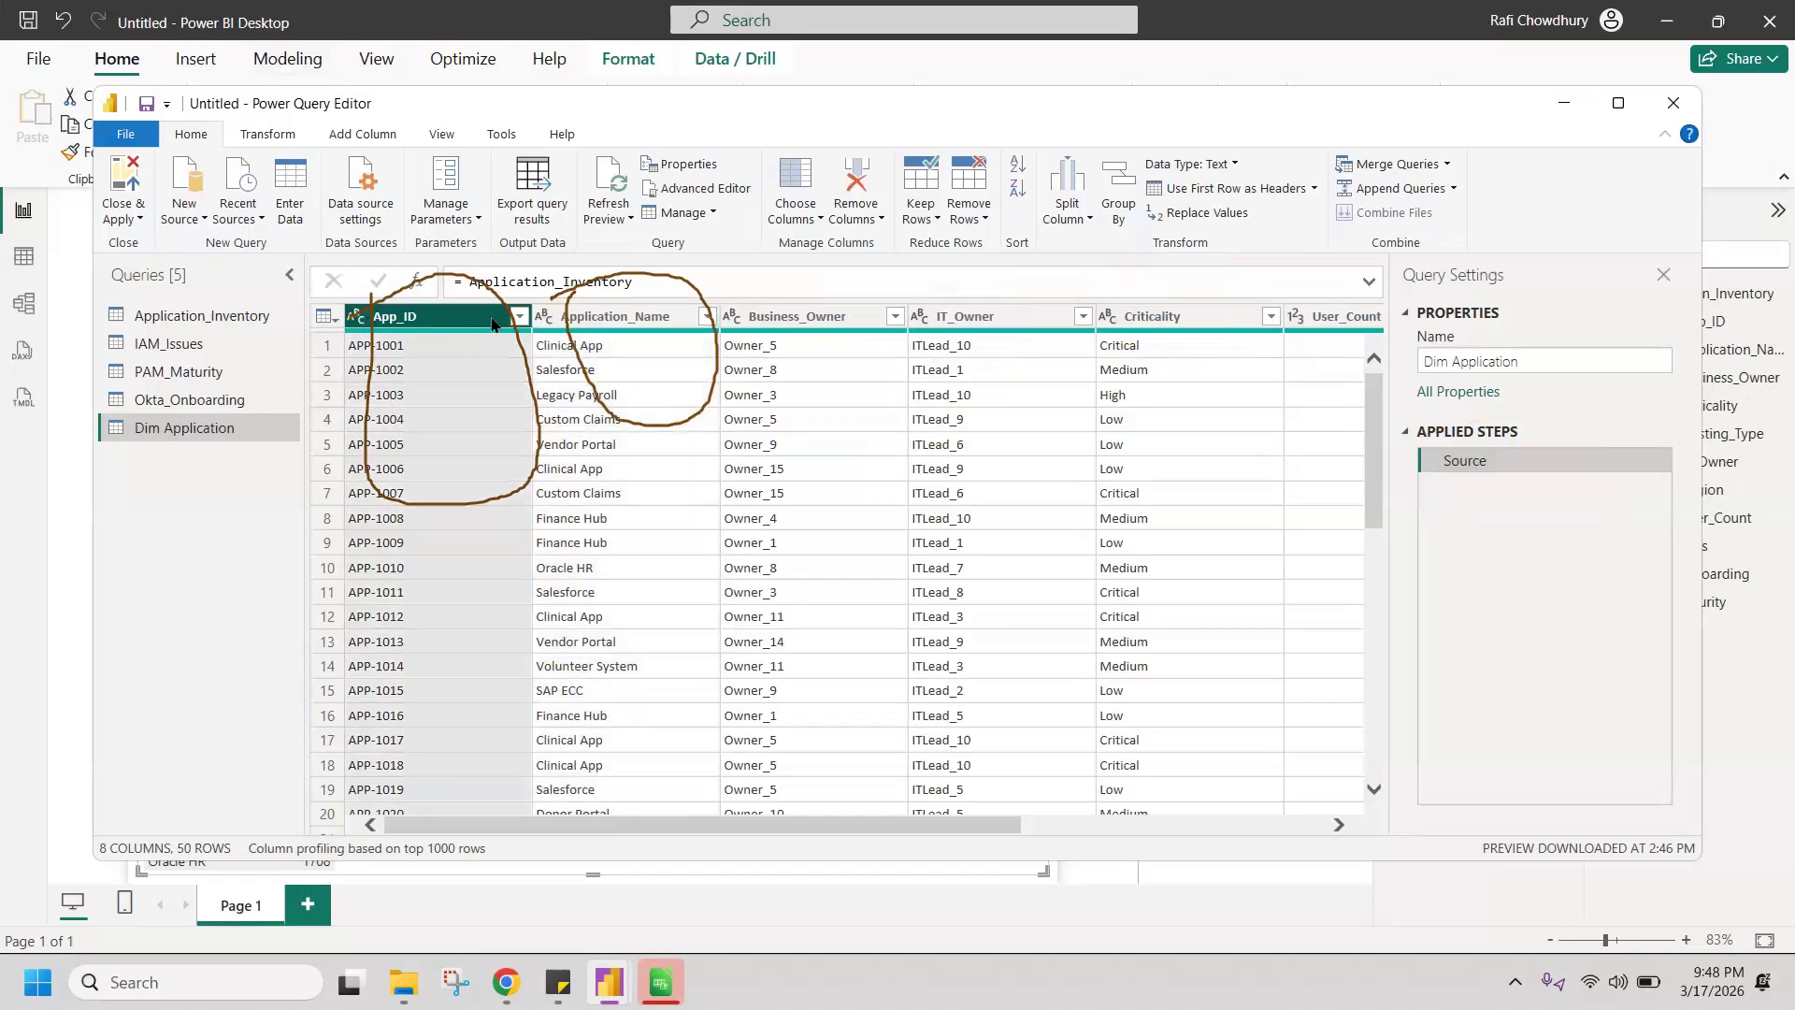
pyautogui.keyDown('ctrl'); pyautogui.click(649, 318); pyautogui.keyUp('ctrl')
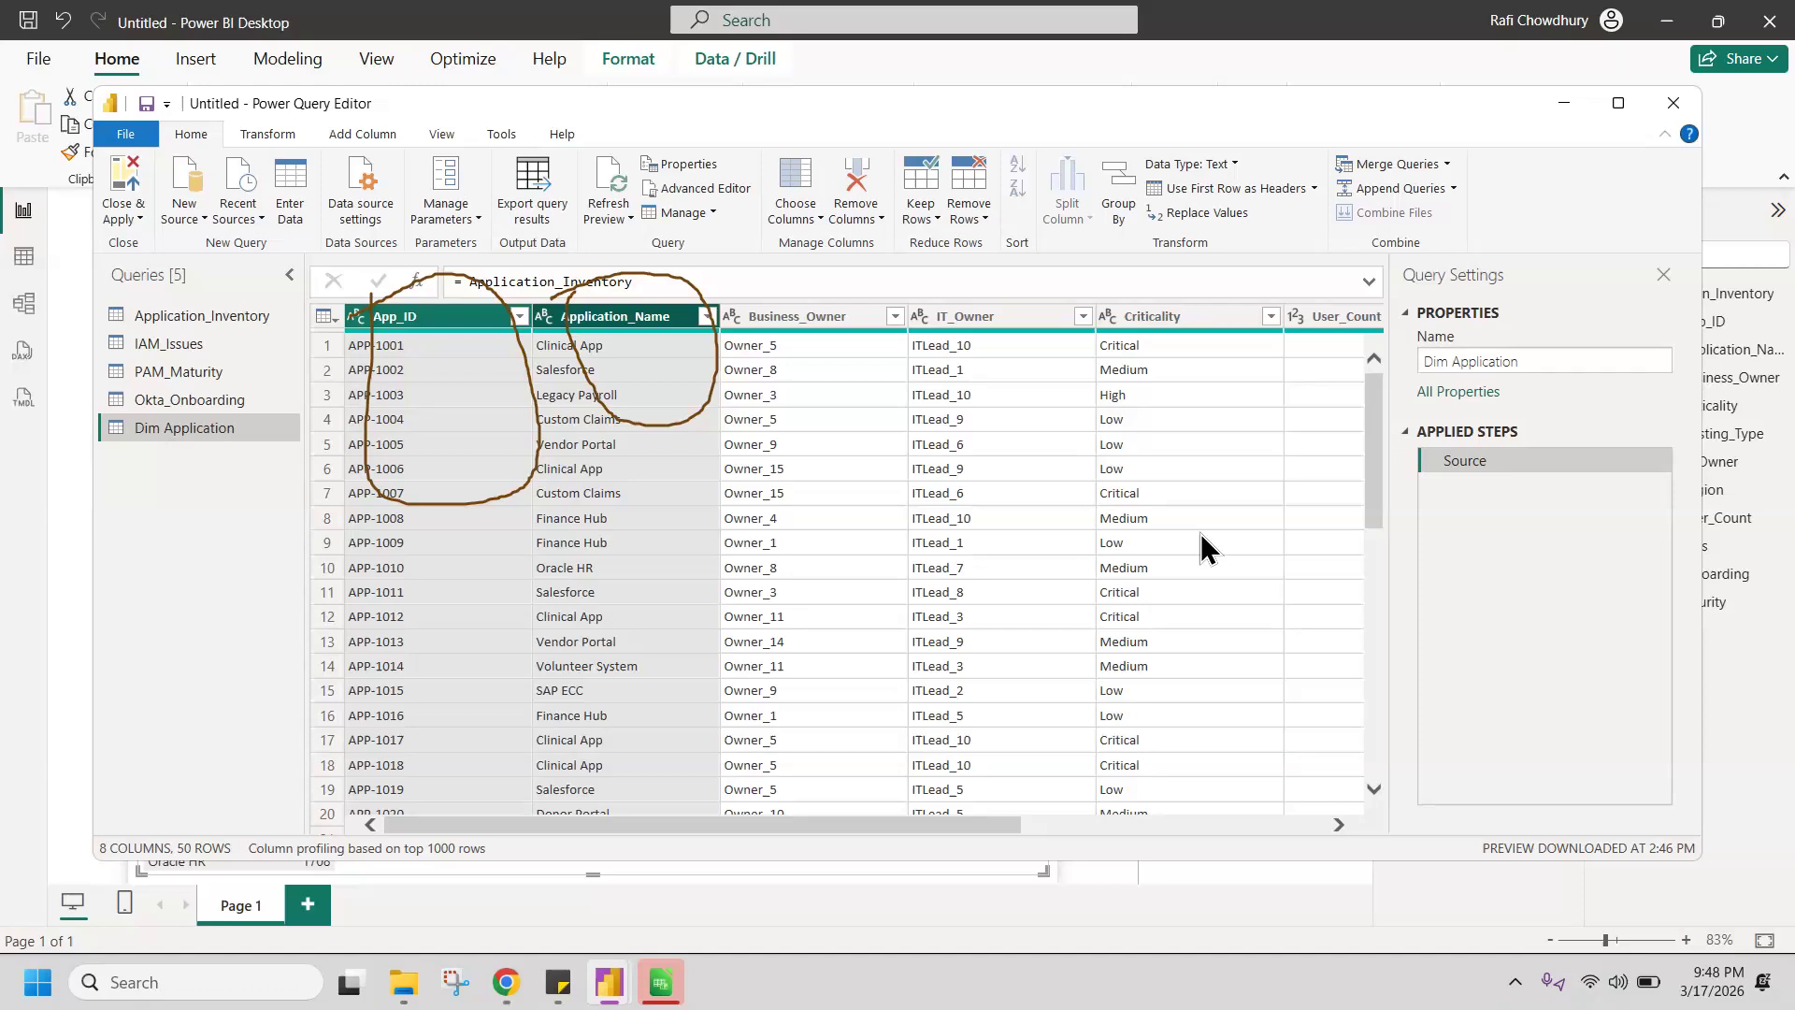
pyautogui.rightClick(517, 394)
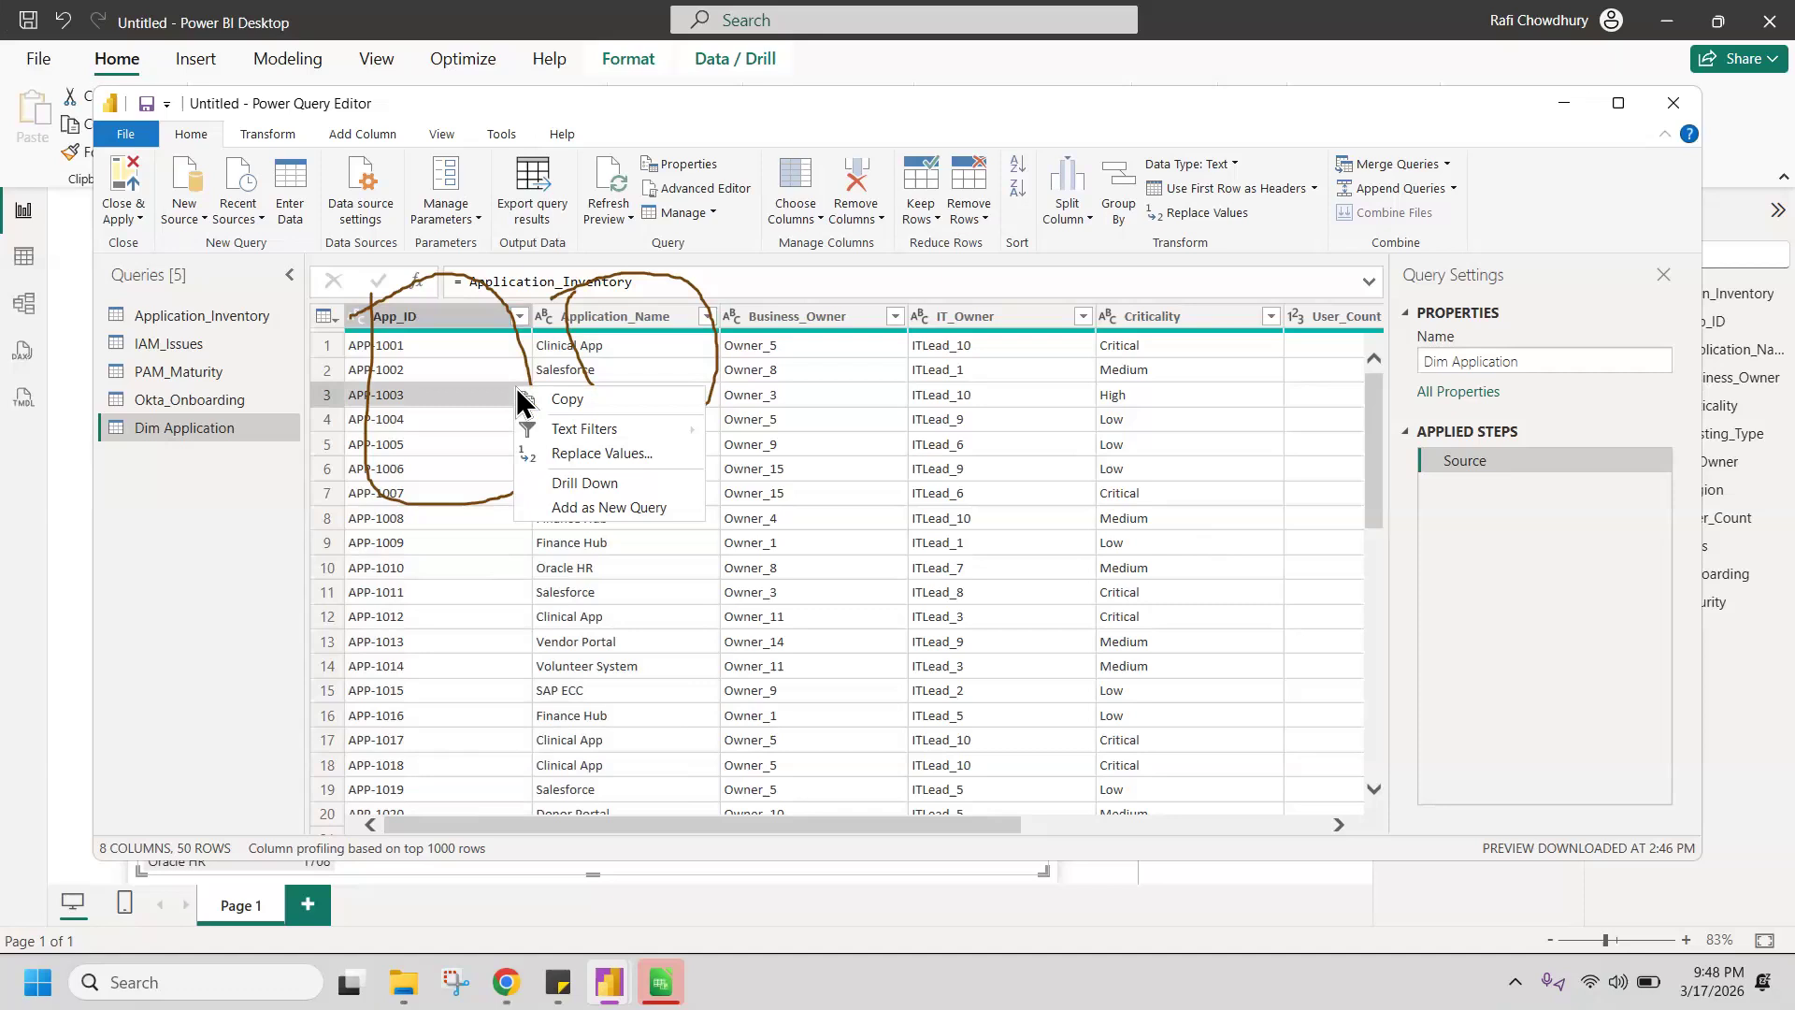
pyautogui.click(434, 322)
pyautogui.click(432, 324)
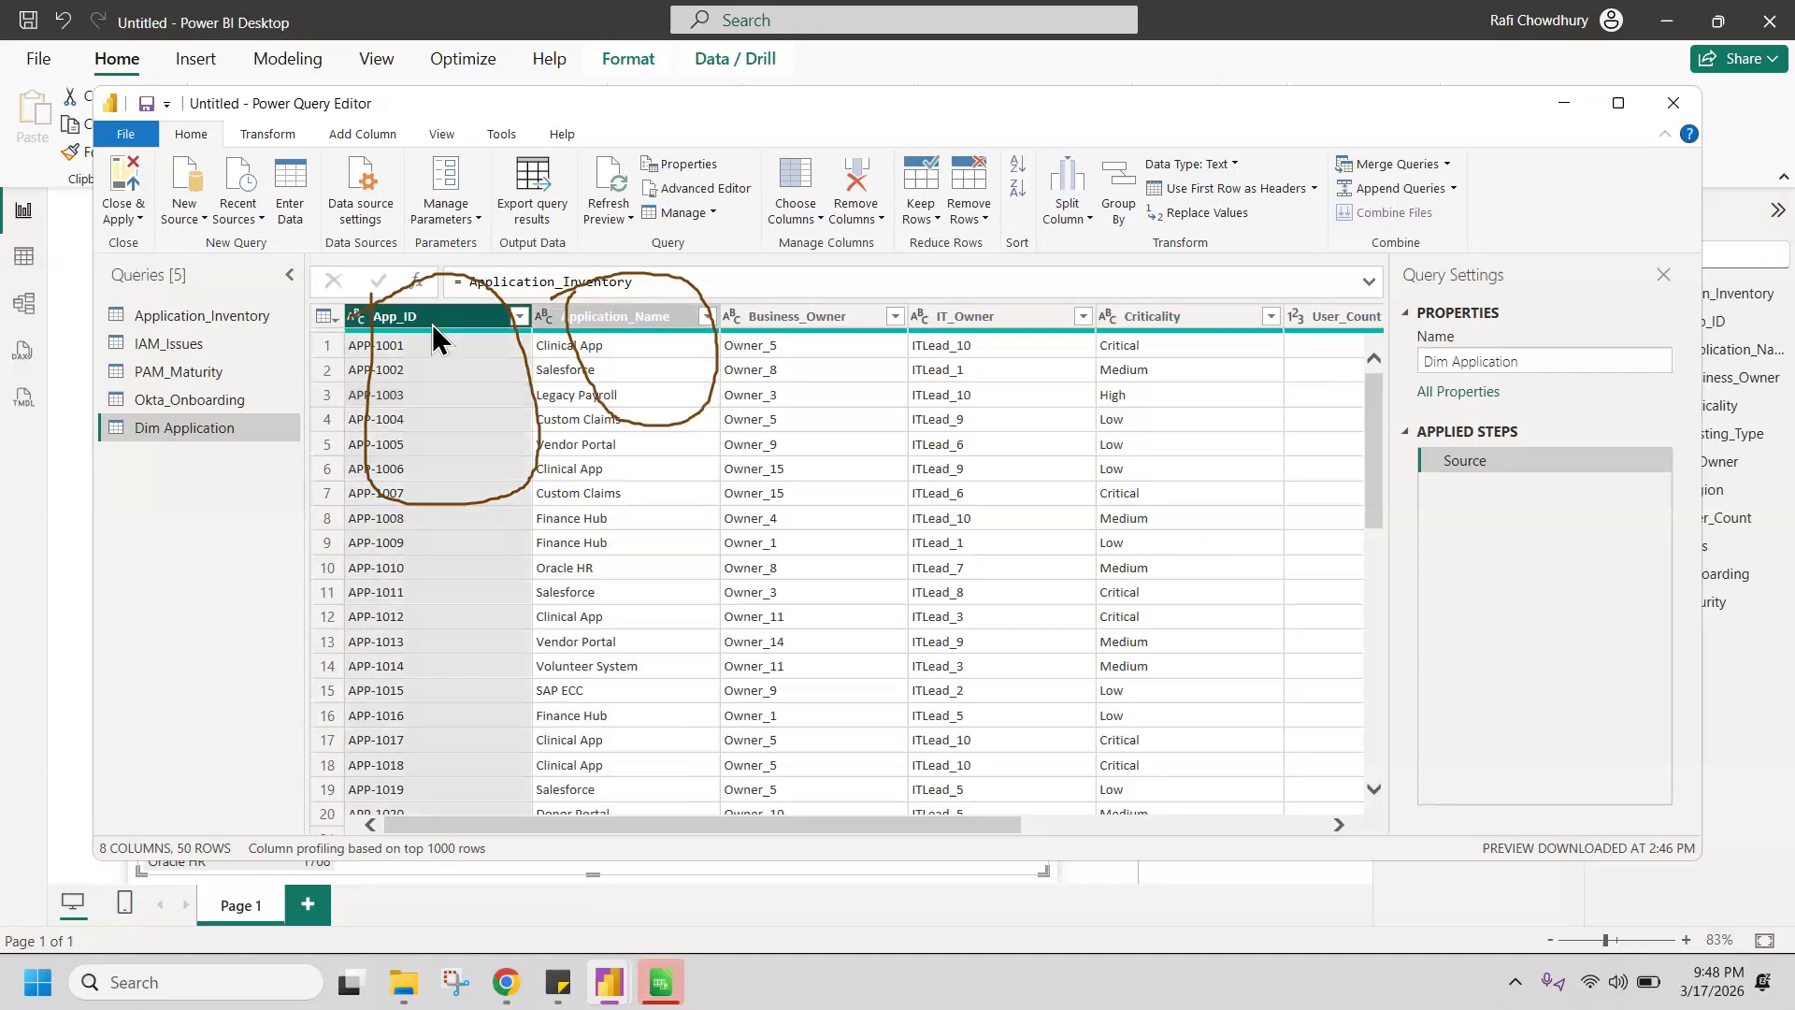
pyautogui.keyDown('ctrl'); pyautogui.click(578, 322); pyautogui.keyUp('ctrl')
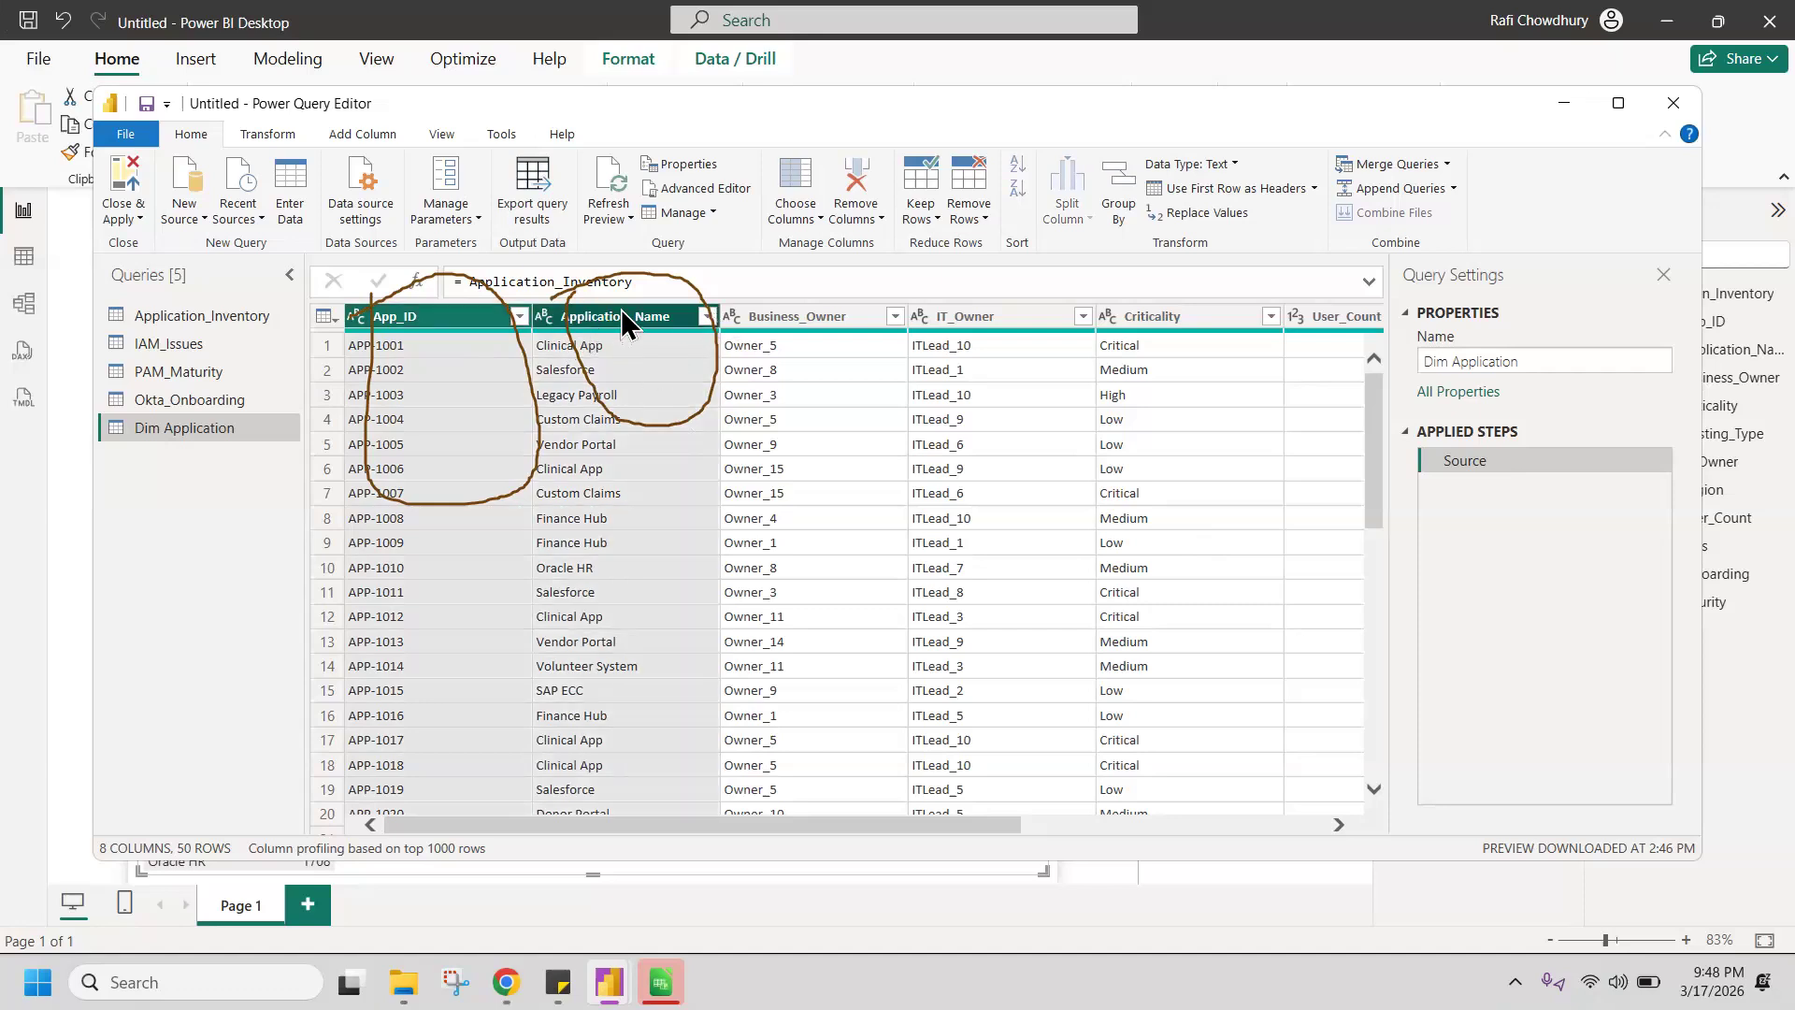
pyautogui.rightClick(621, 312)
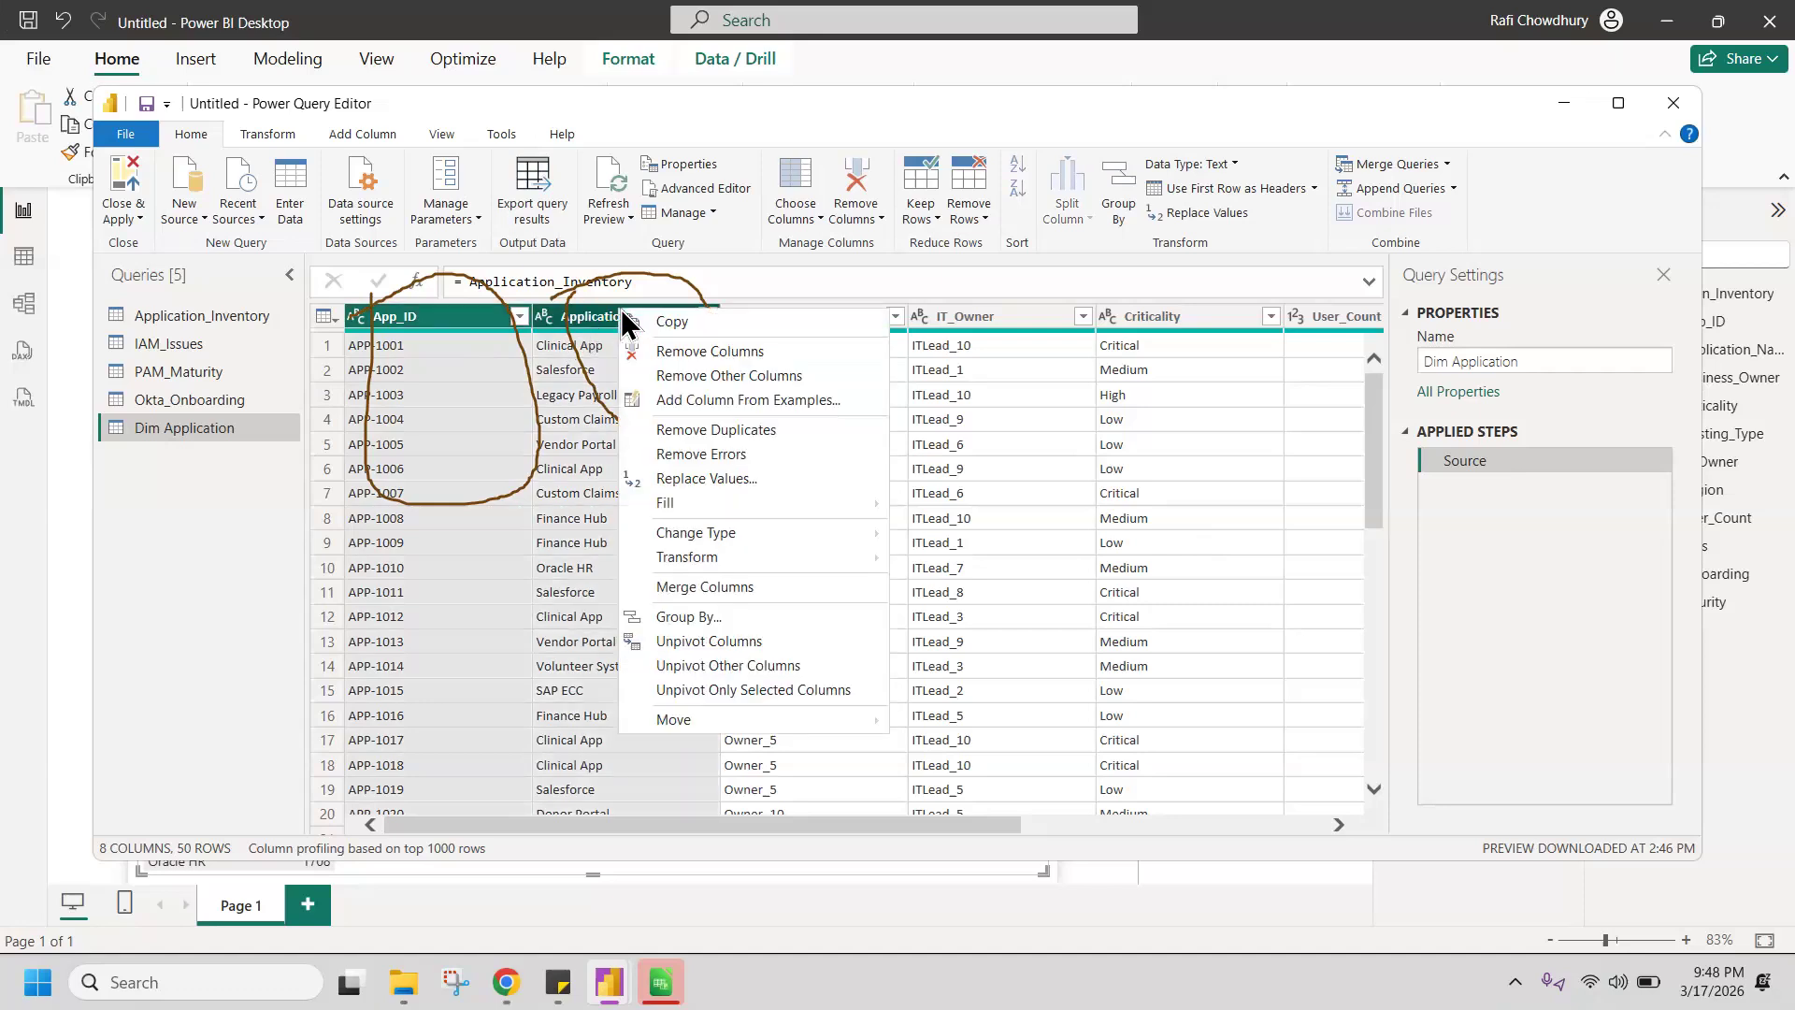
pyautogui.click(755, 376)
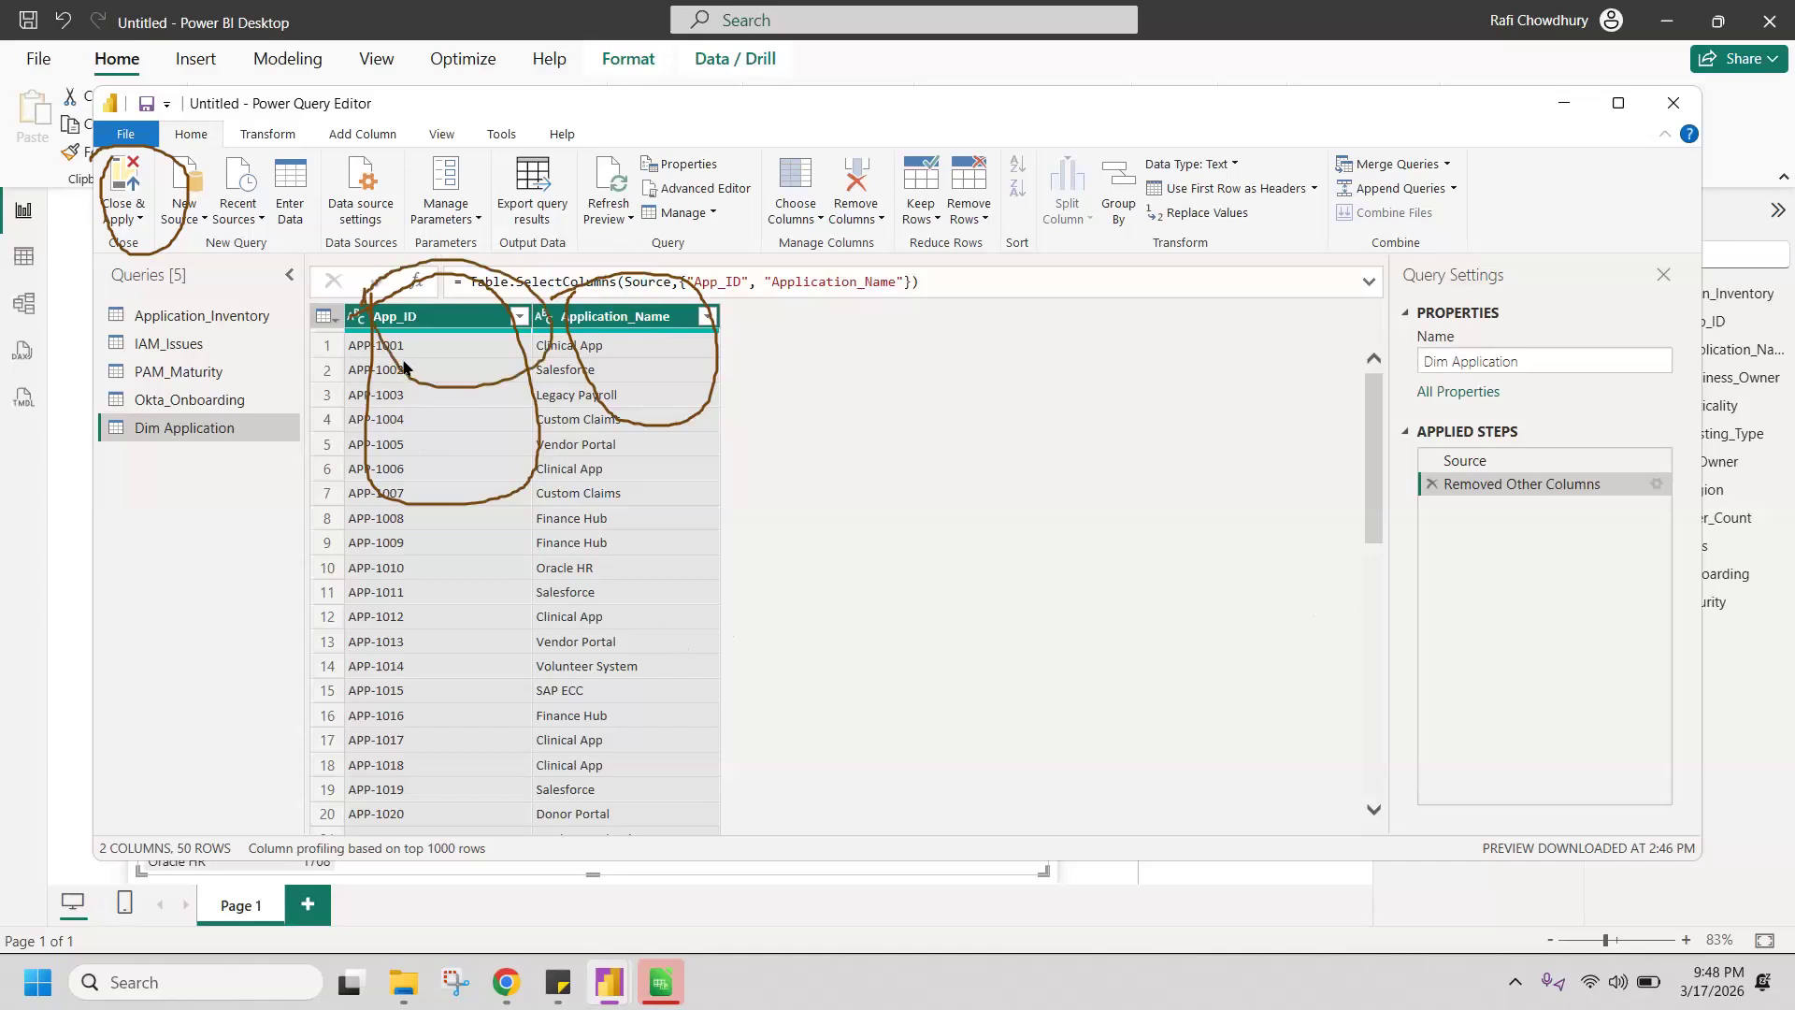
# Step: Turn on the column profile and examine the distinct and unique value statistics of App_ID and Application_Name
pyautogui.click(379, 315)
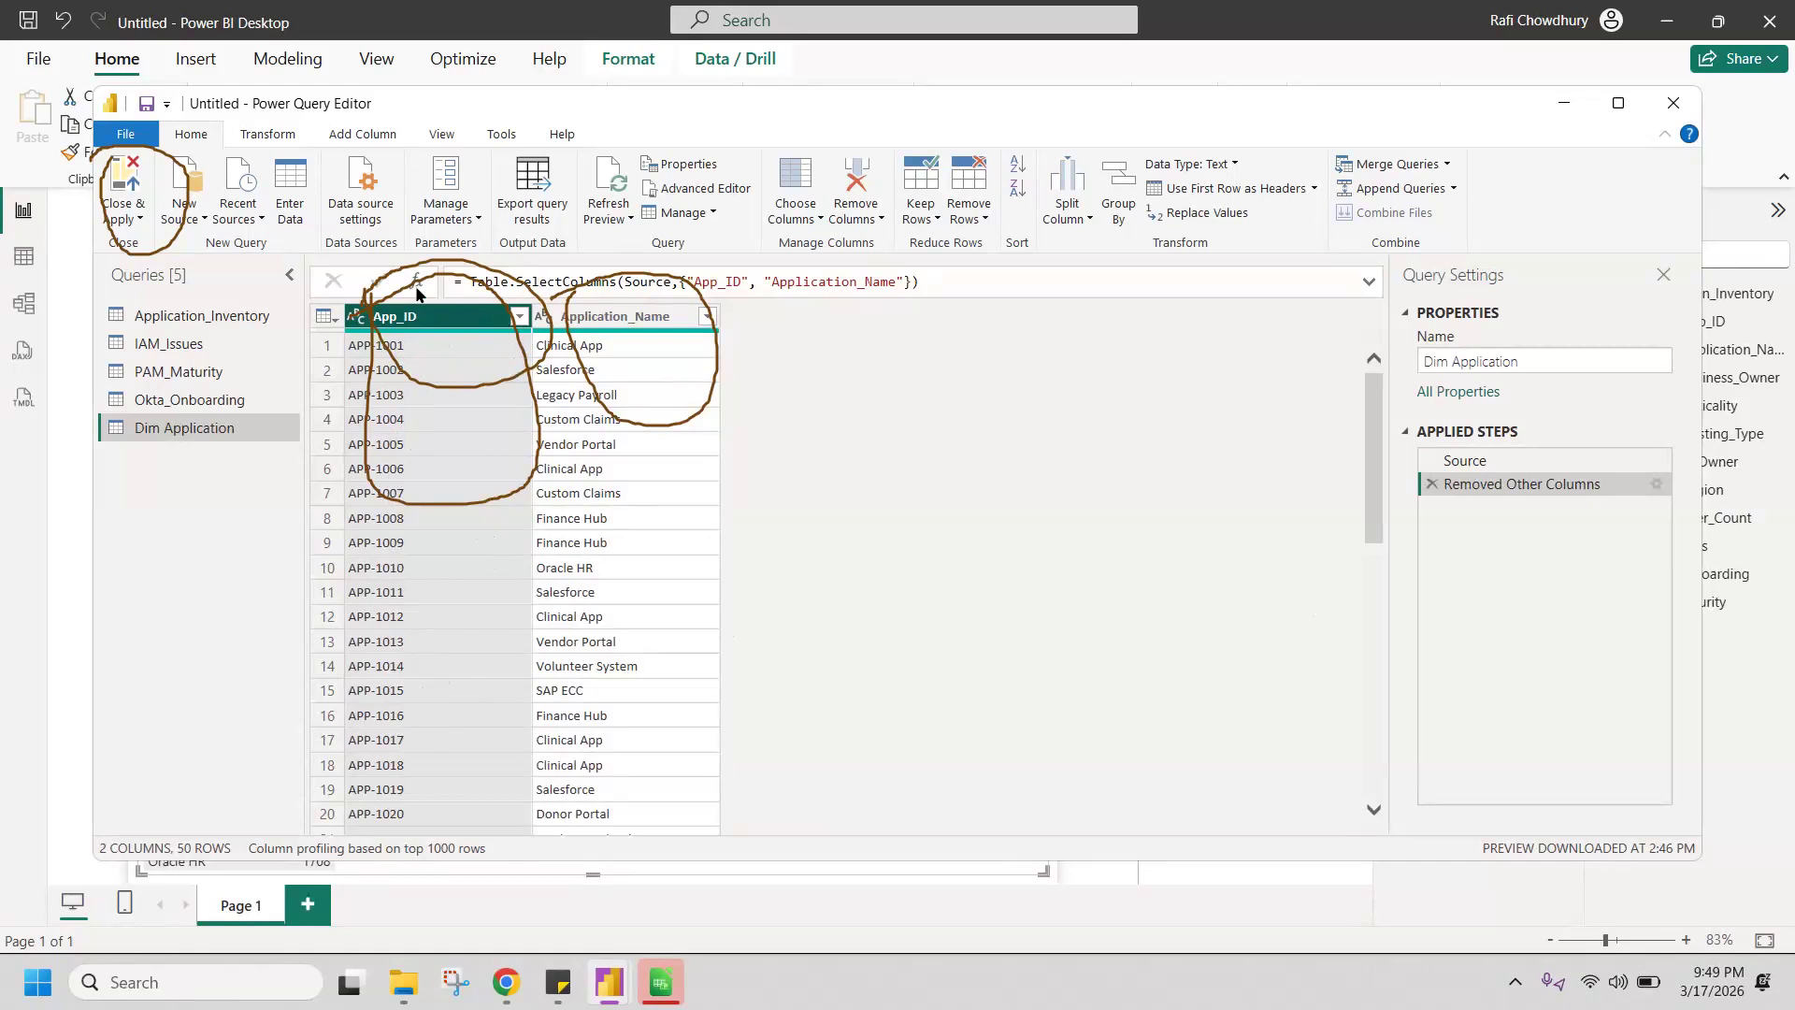
pyautogui.click(442, 134)
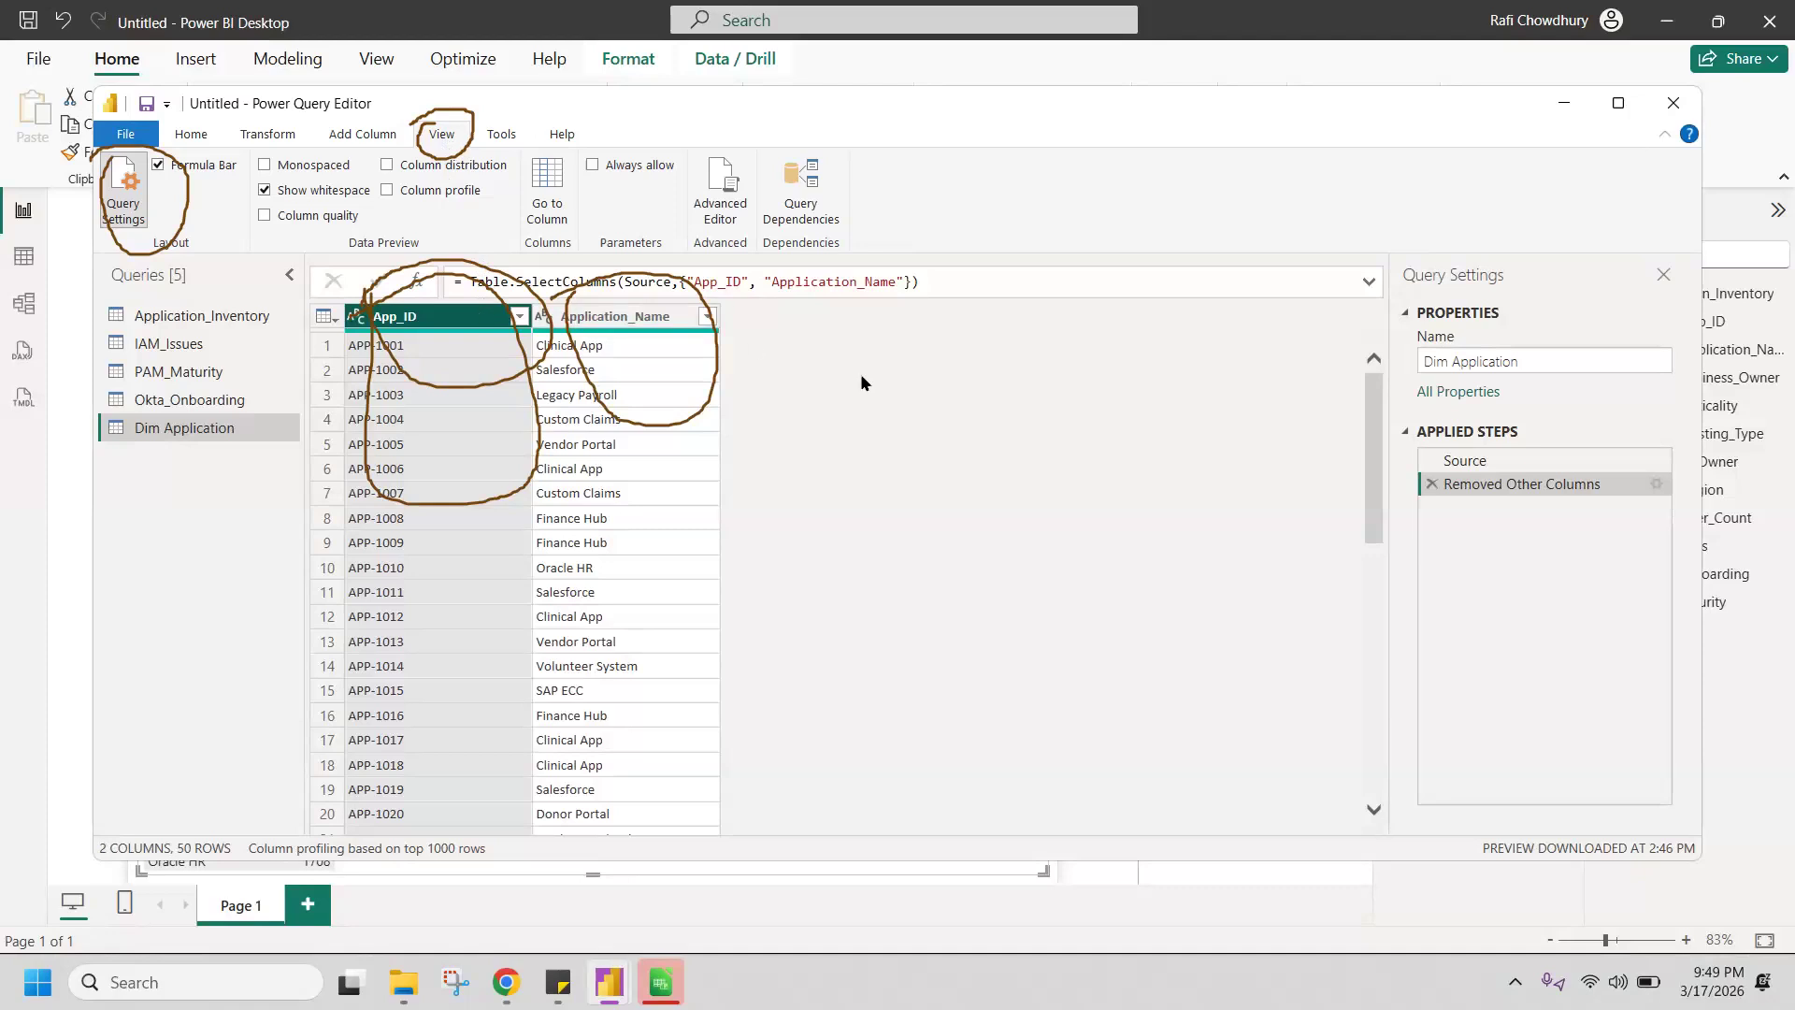
pyautogui.click(472, 198)
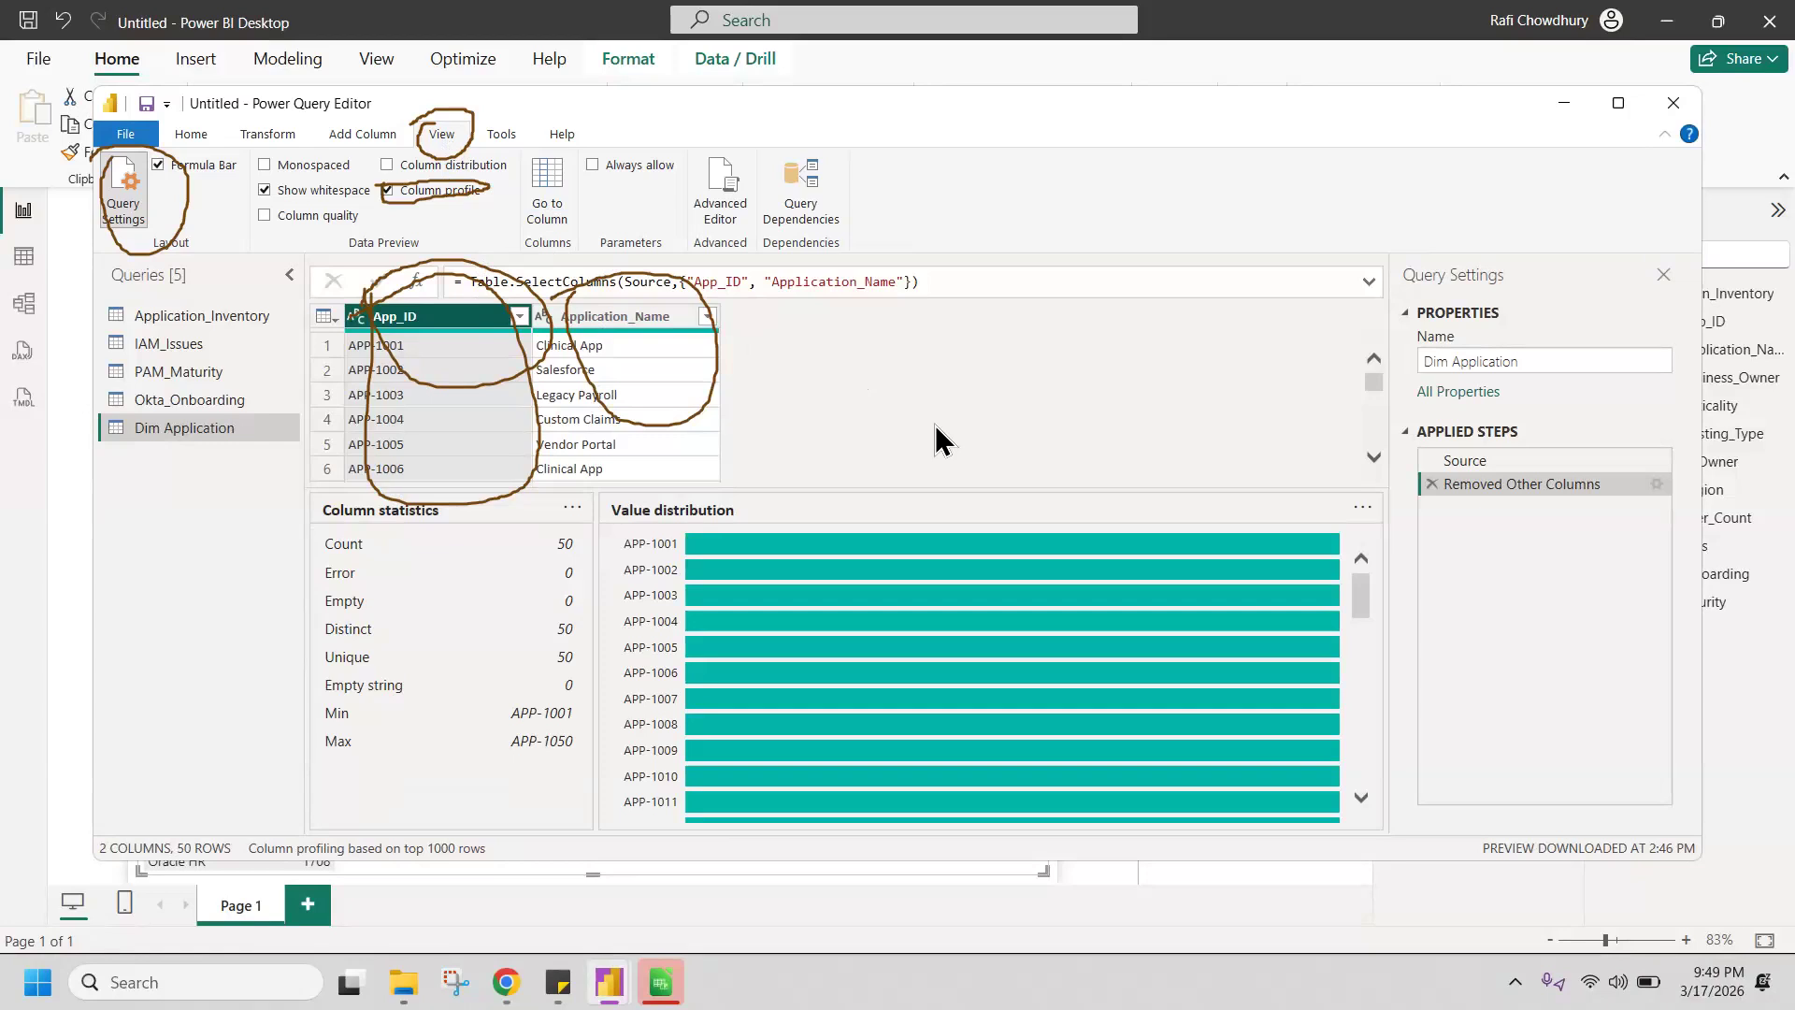
pyautogui.moveTo(312, 624); pyautogui.dragTo(356, 637)
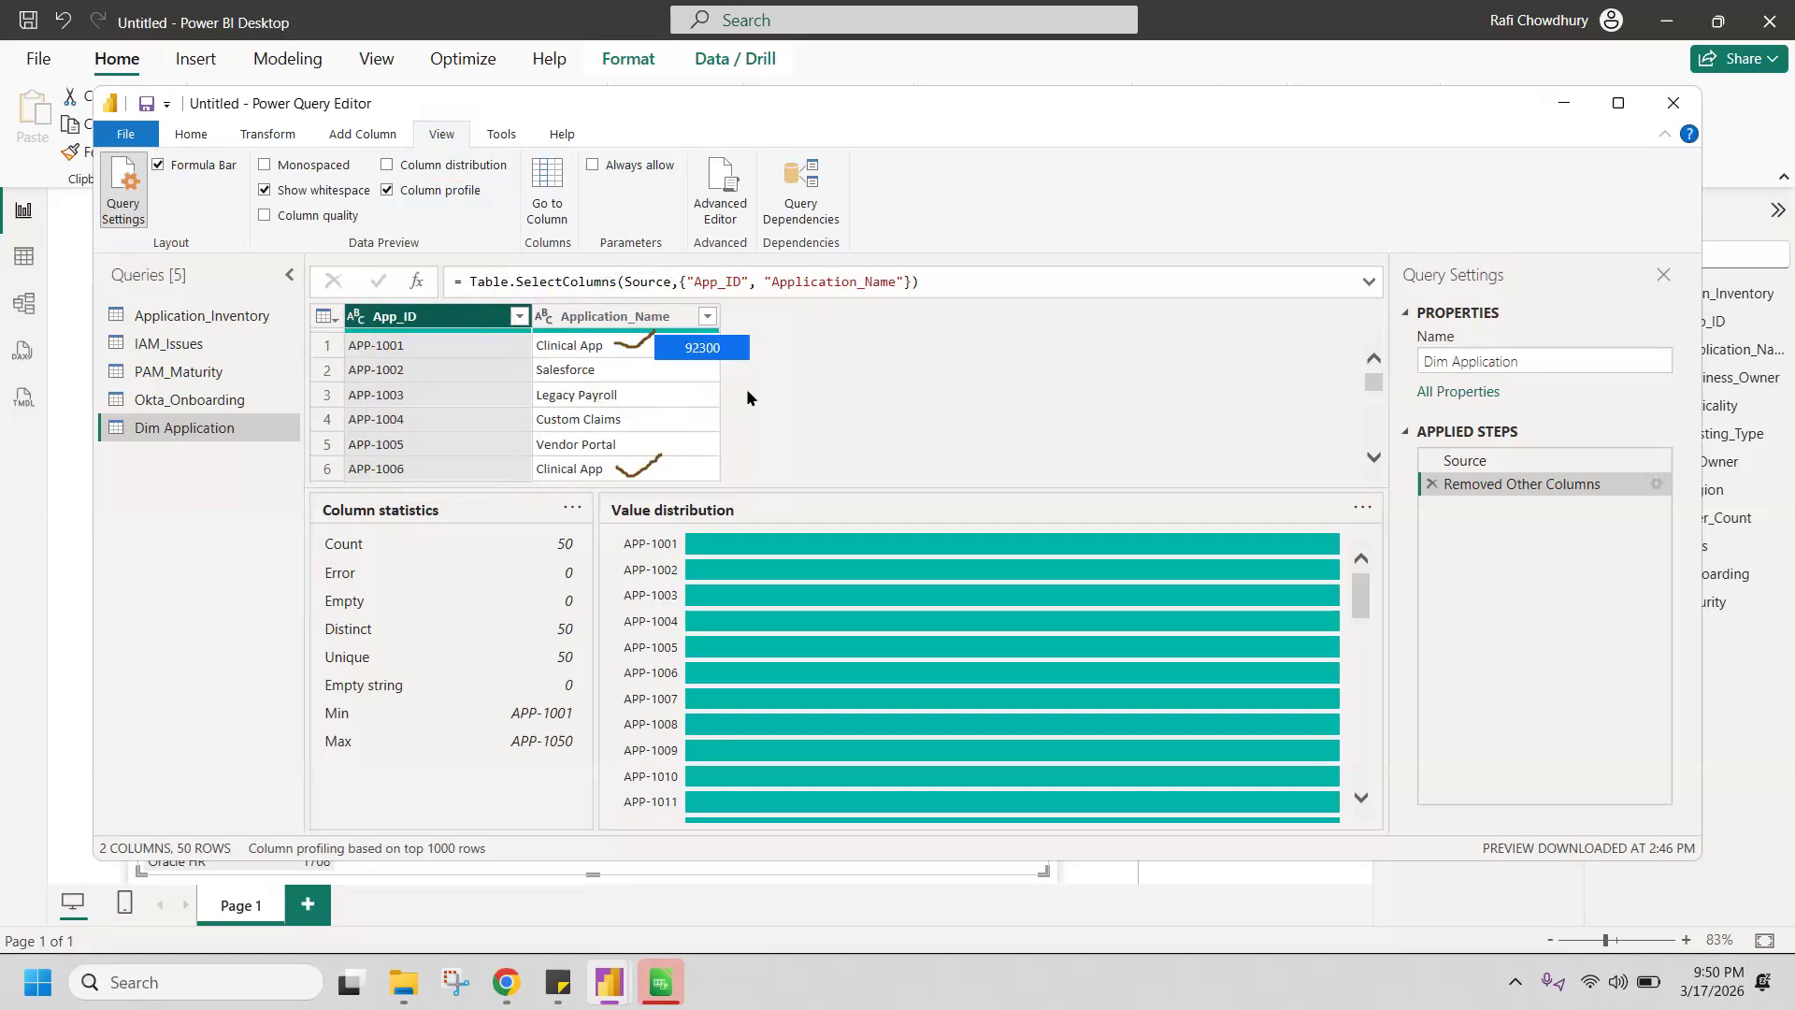
pyautogui.scroll(-3, 621, 397)
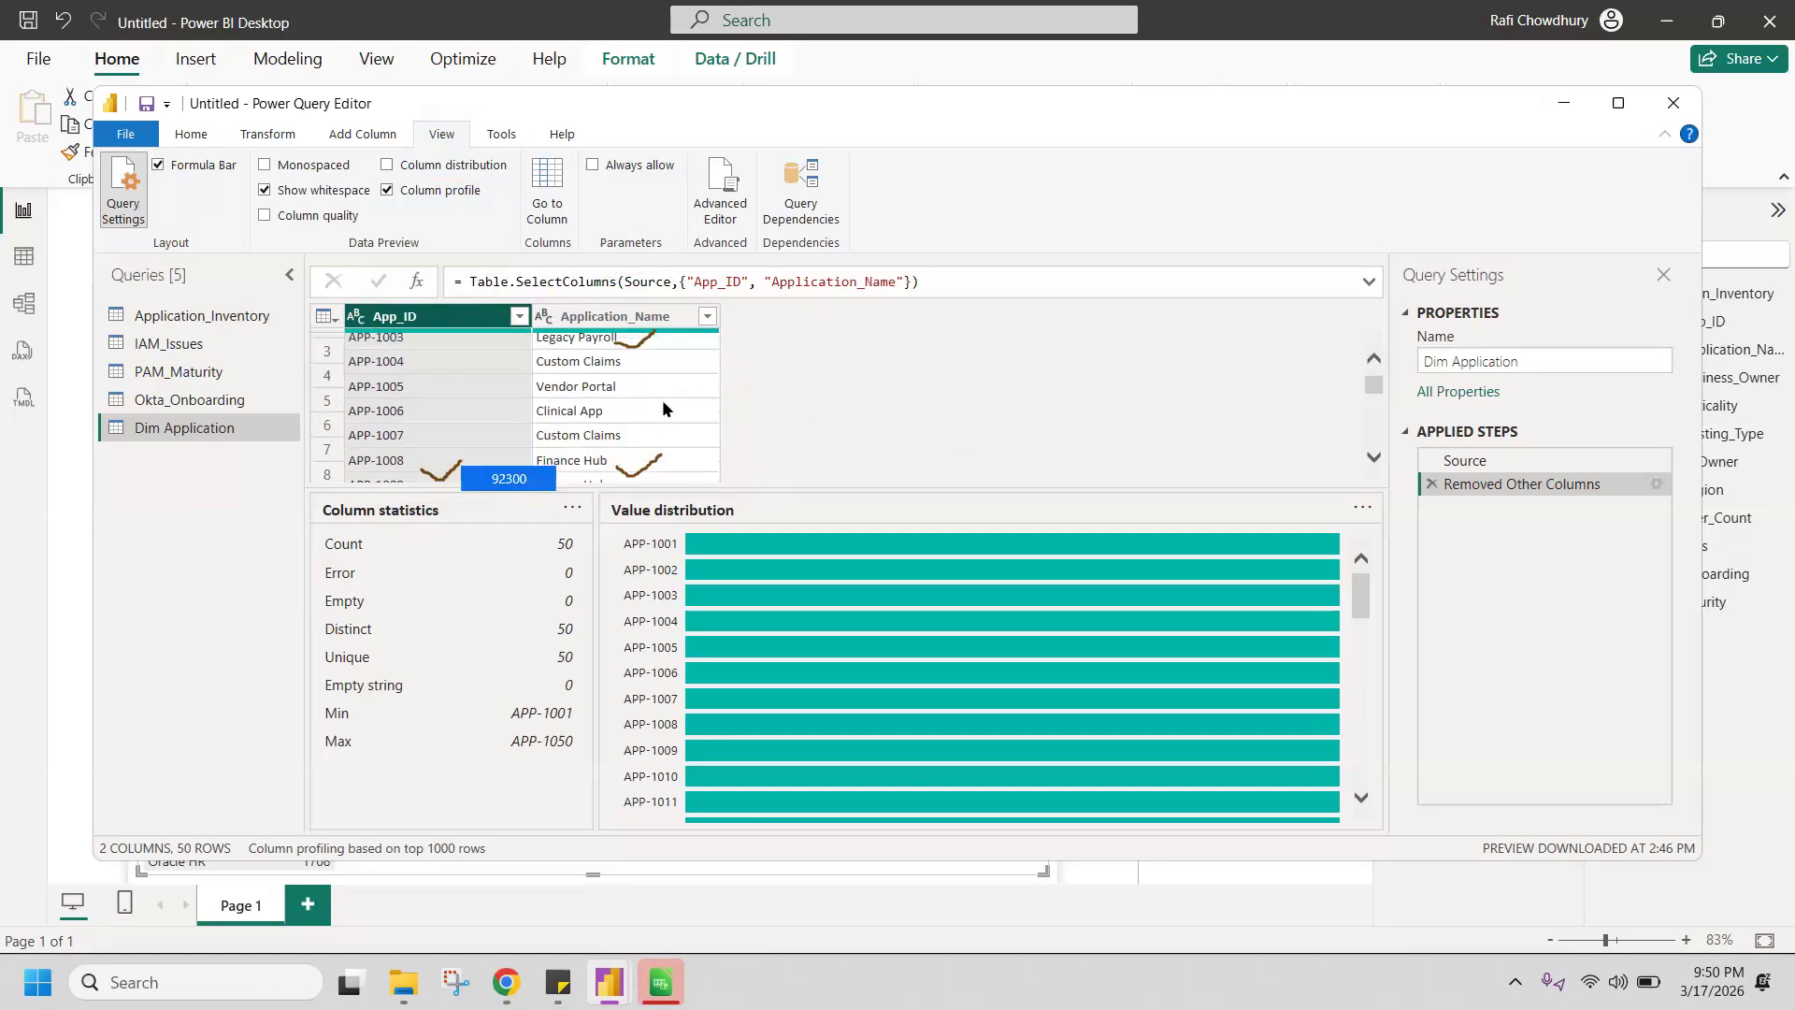
pyautogui.scroll(-2, 662, 402)
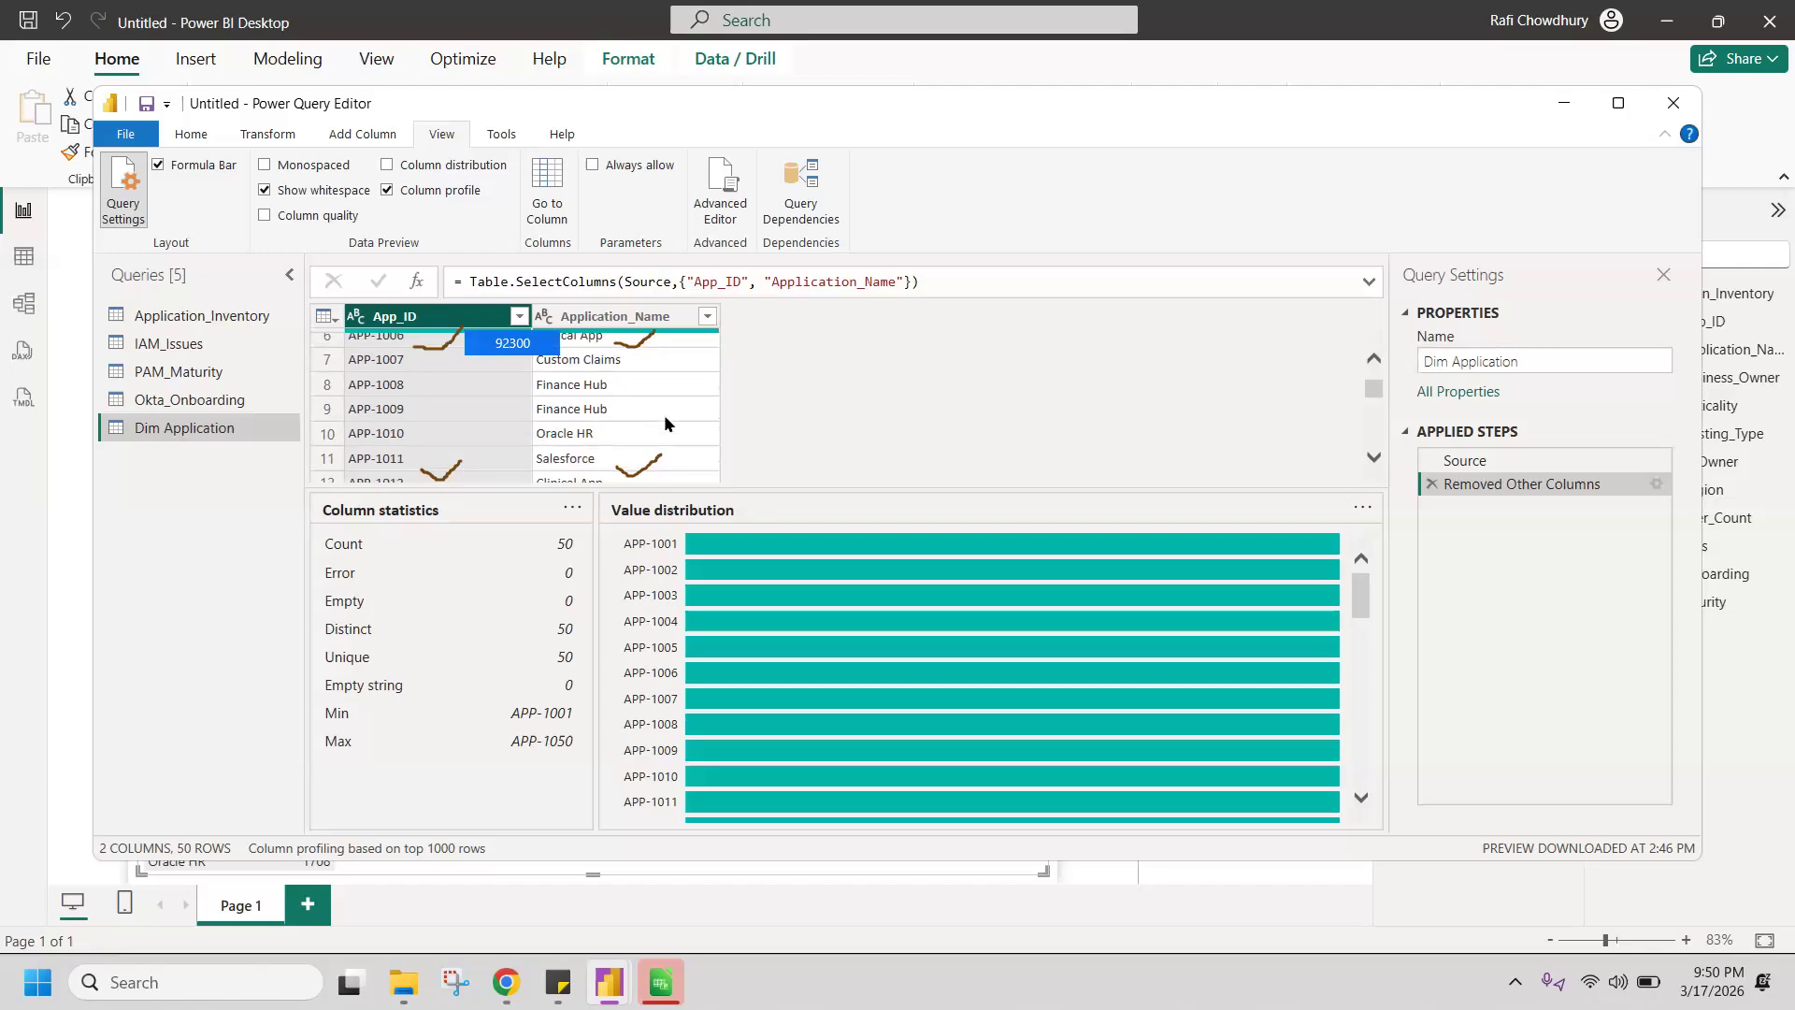
pyautogui.scroll(-3, 665, 422)
pyautogui.scroll(-1, 666, 428)
pyautogui.scroll(-1, 665, 430)
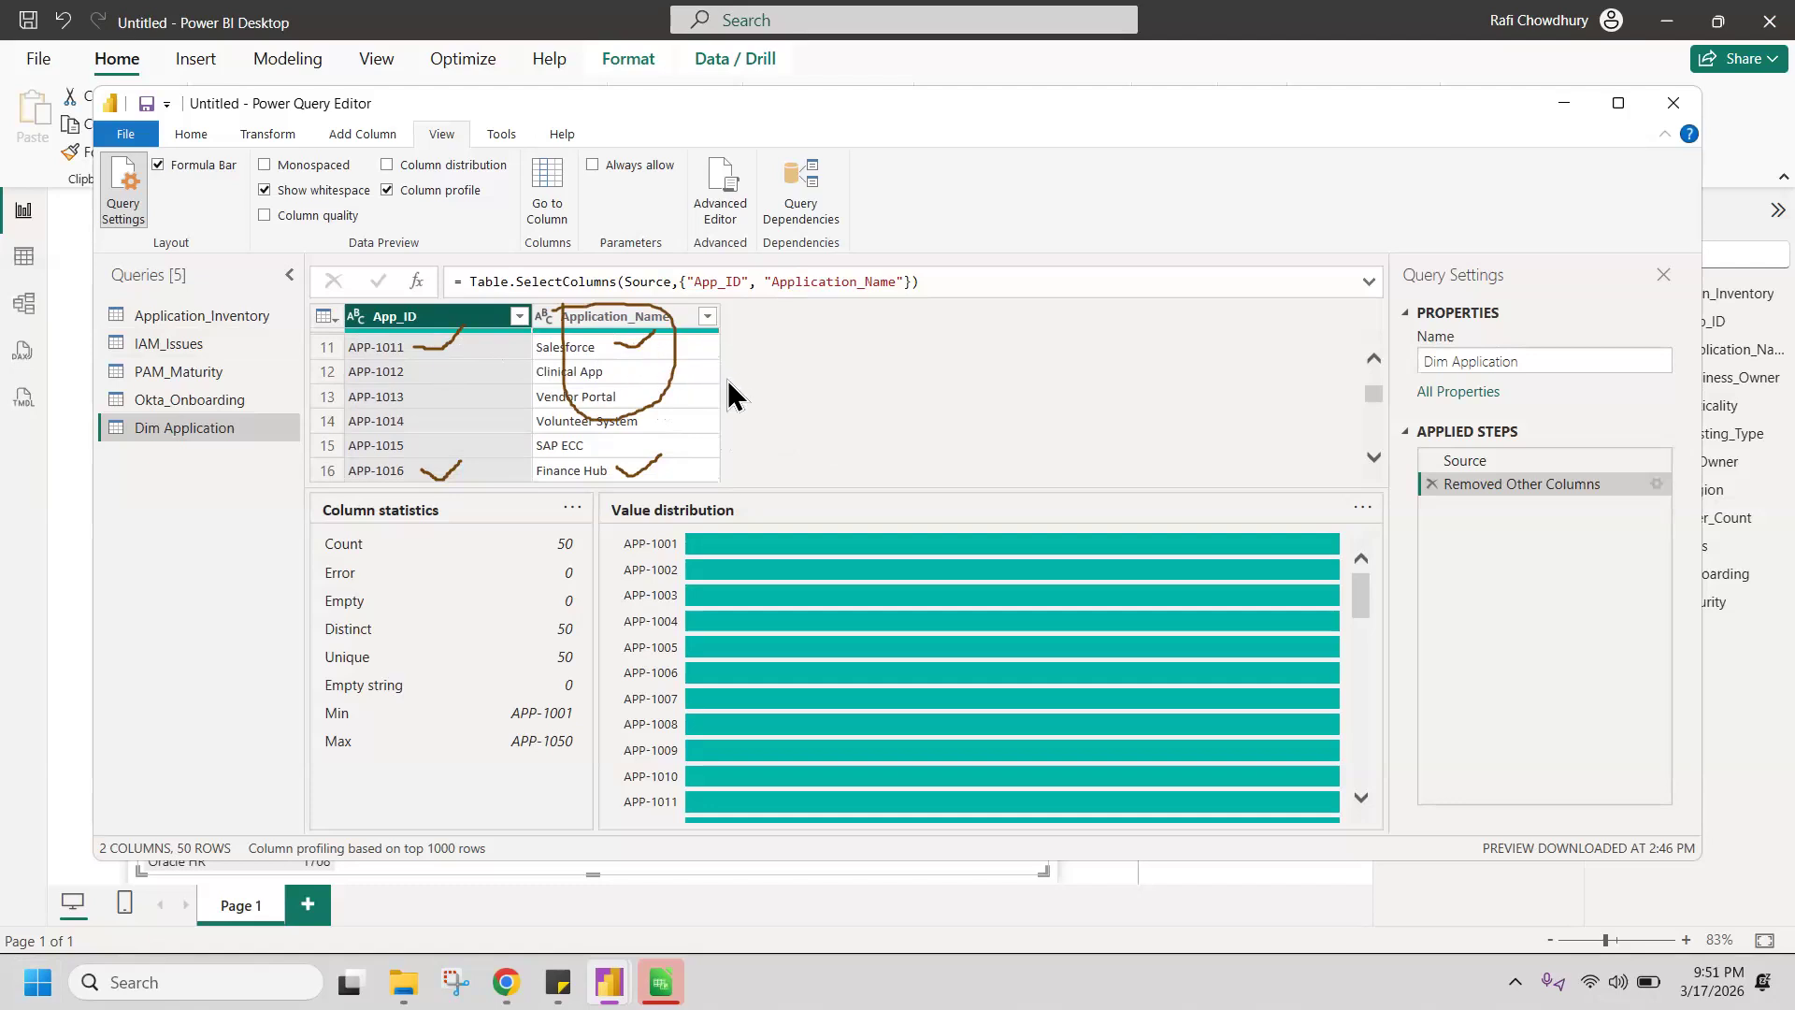
pyautogui.click(608, 317)
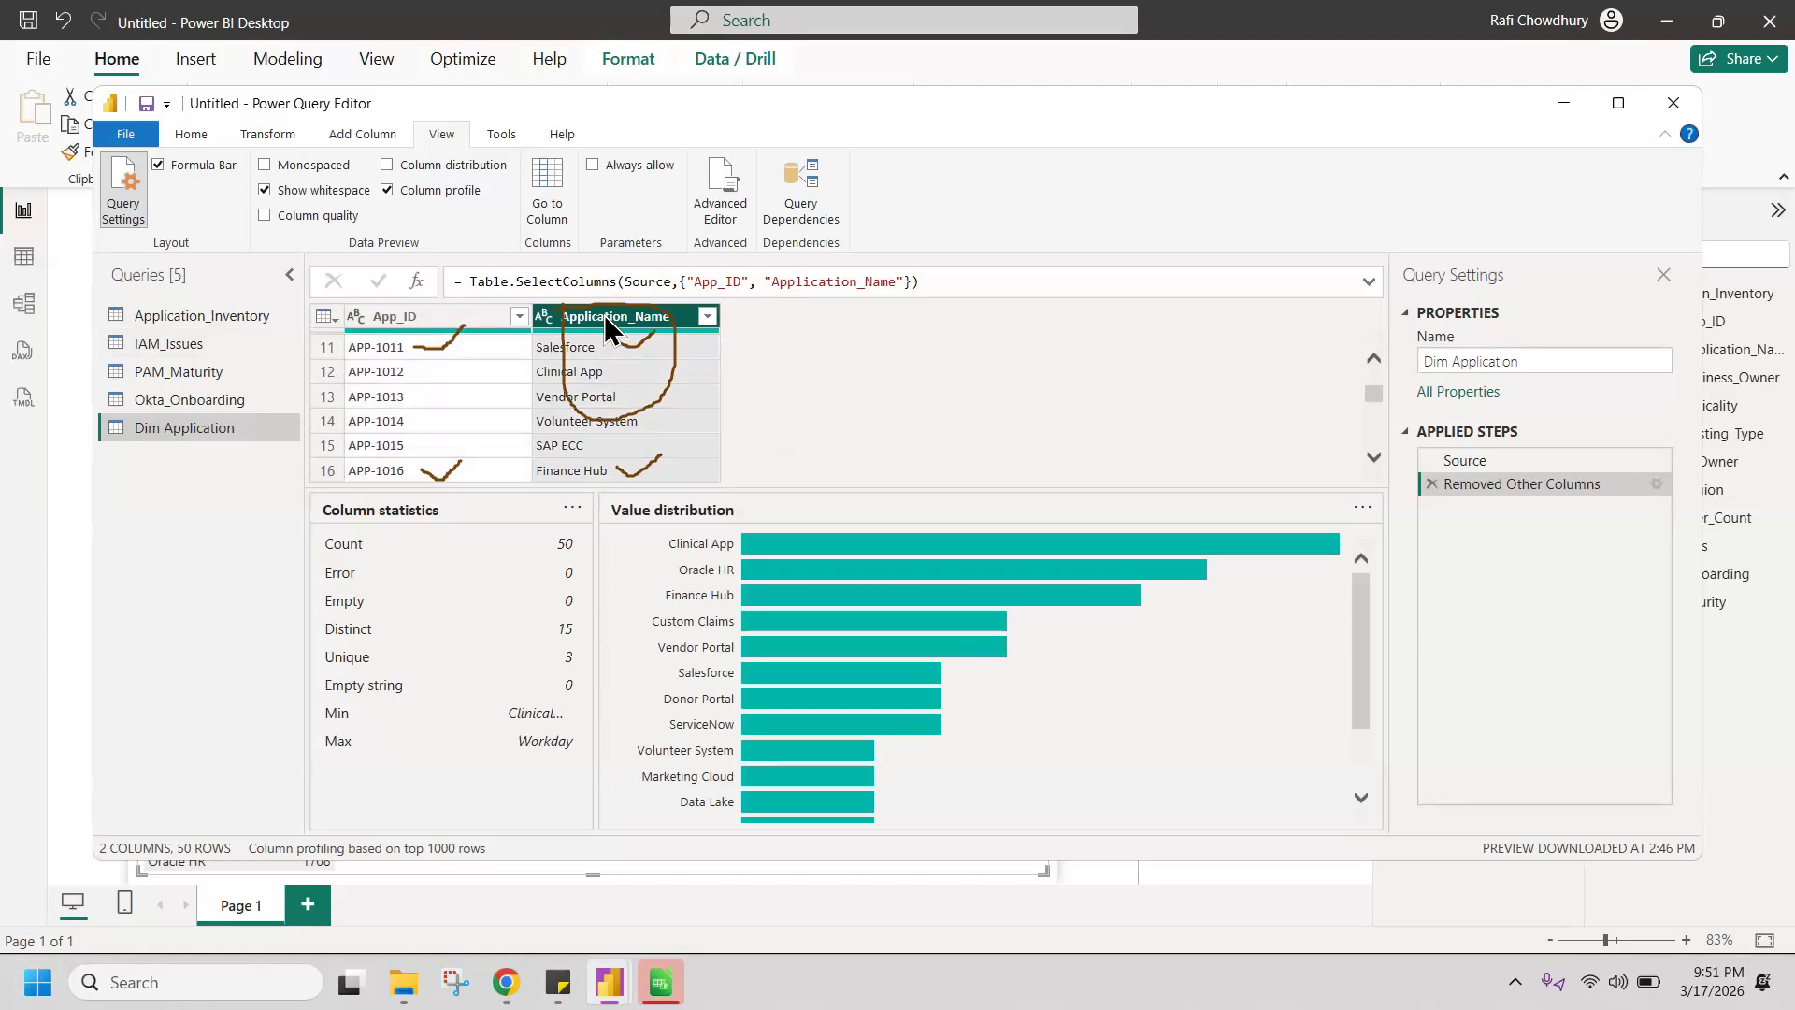
# Step: Remove the App_ID column from Dim Application and remove duplicate values from Application_Name
pyautogui.rightClick(448, 318)
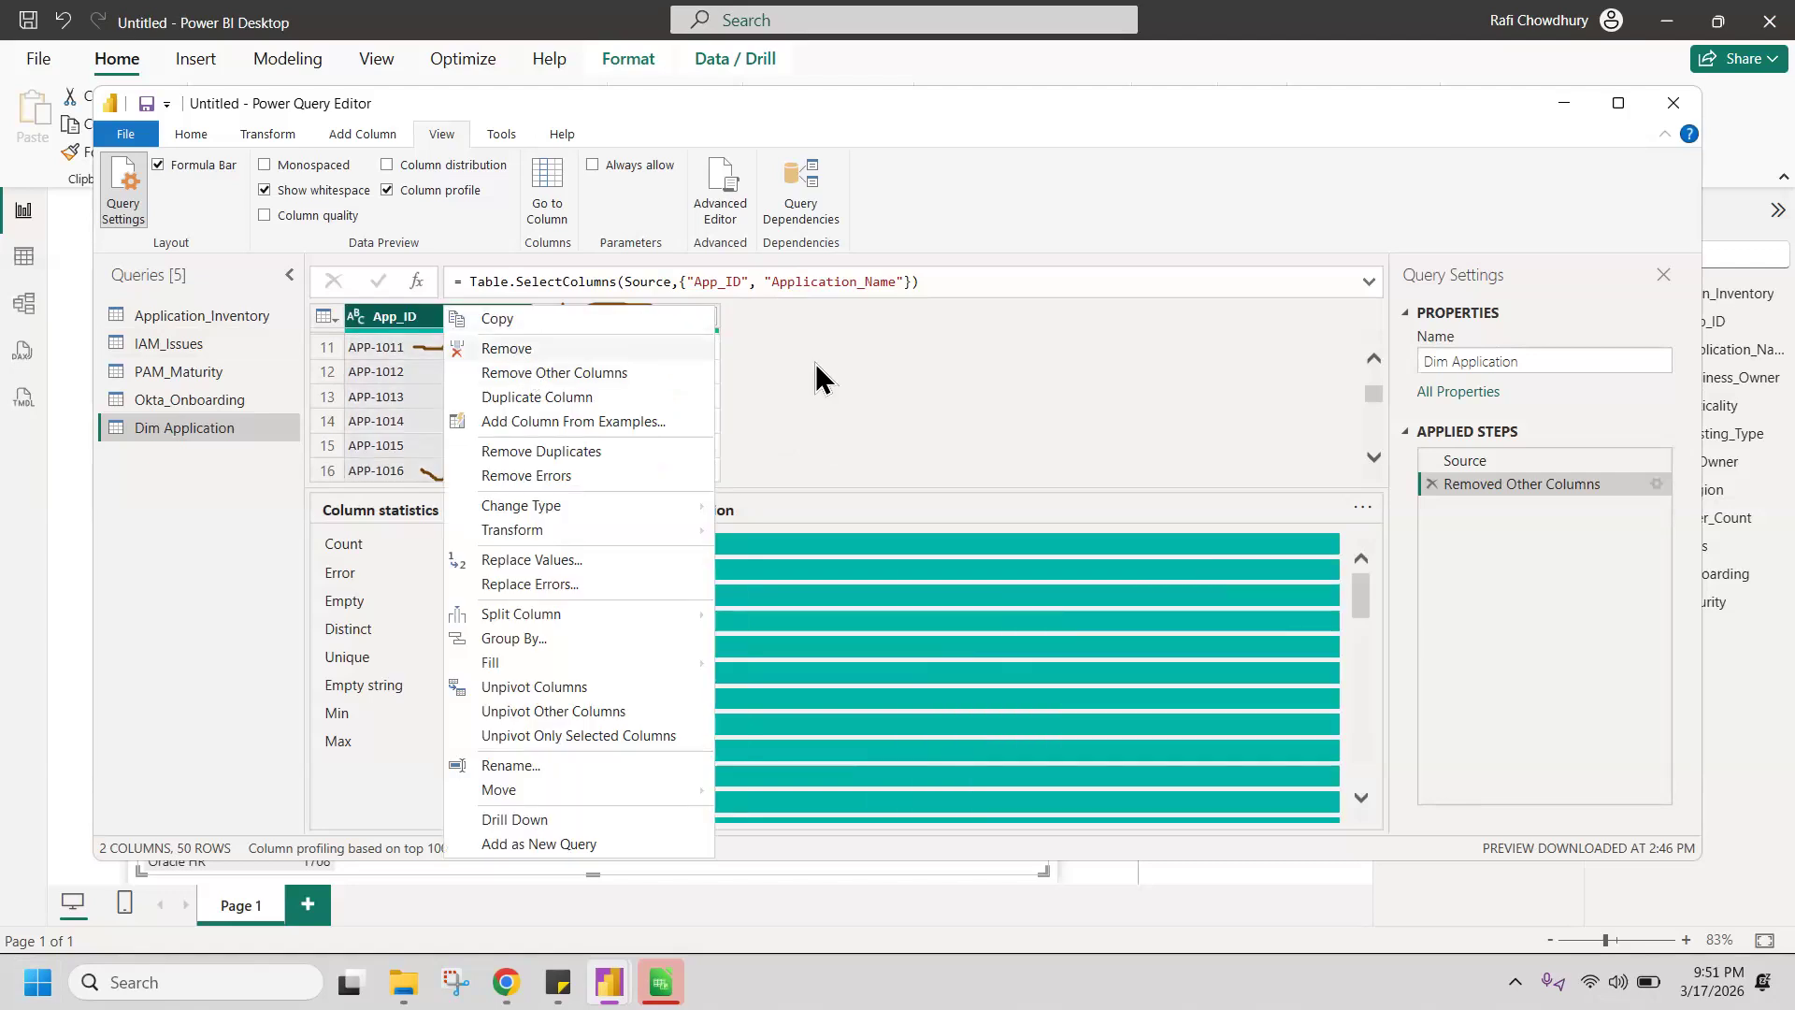
pyautogui.press('Return')
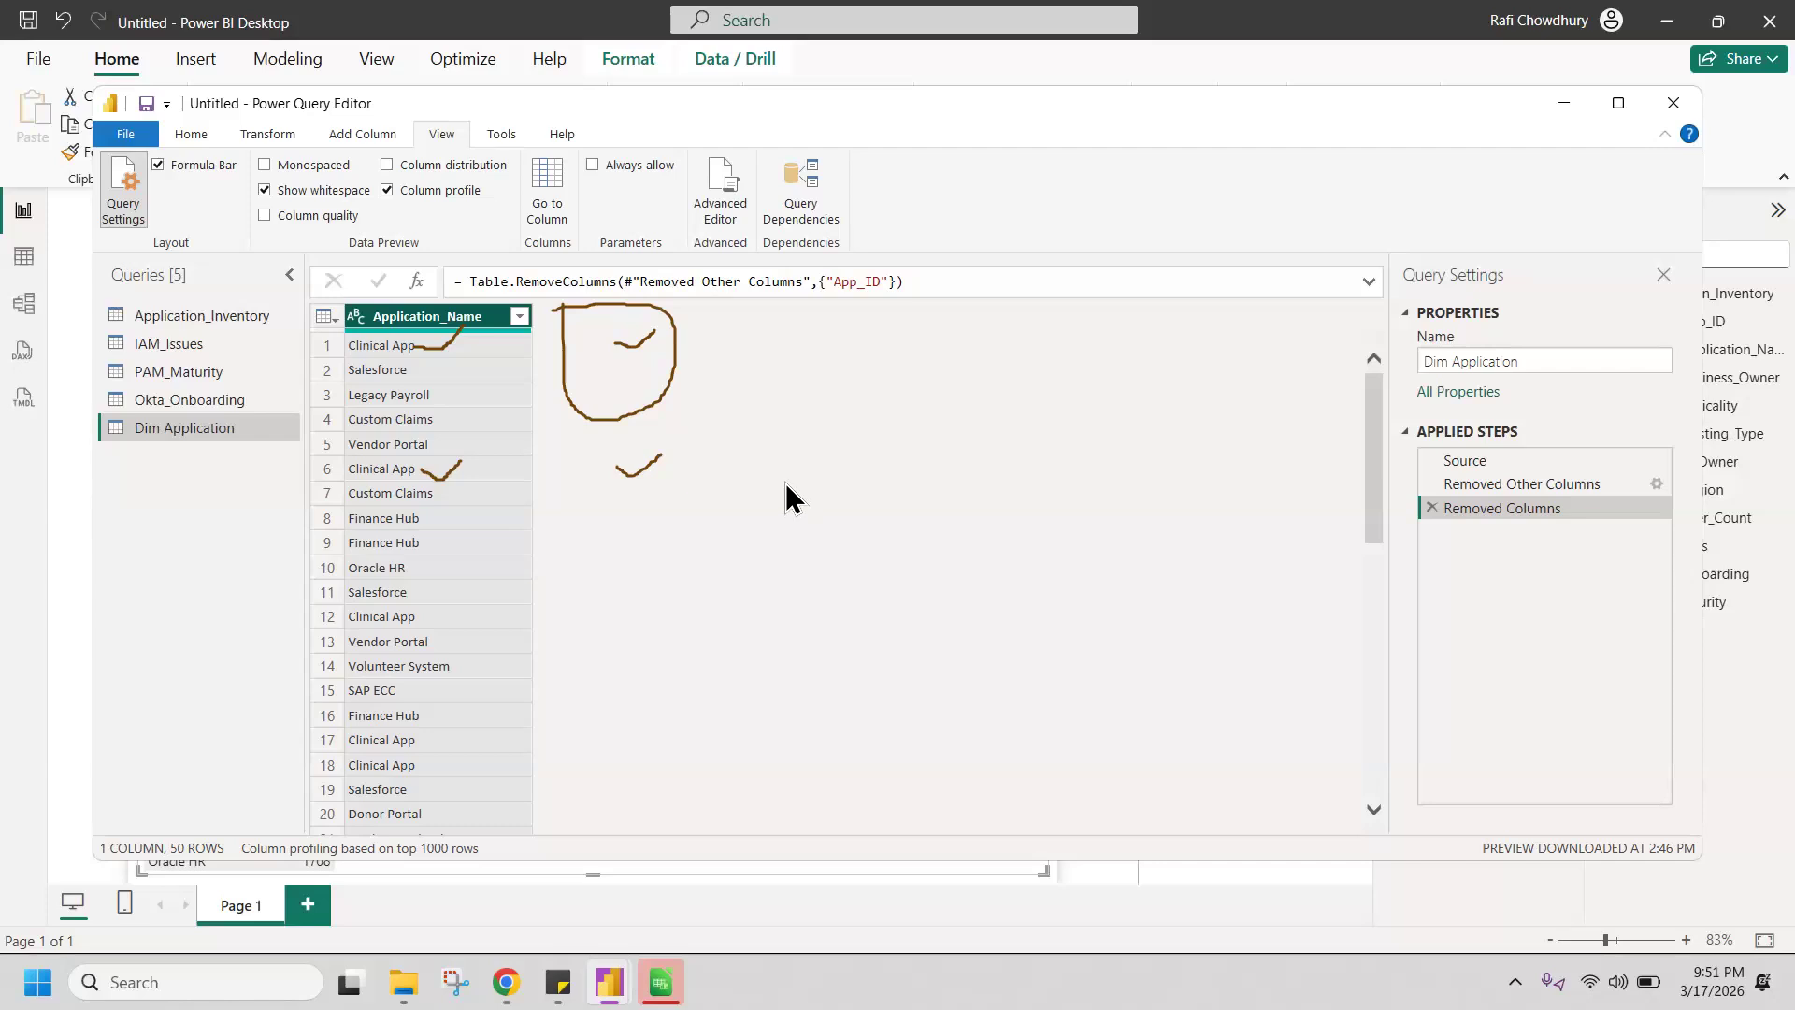
pyautogui.rightClick(429, 332)
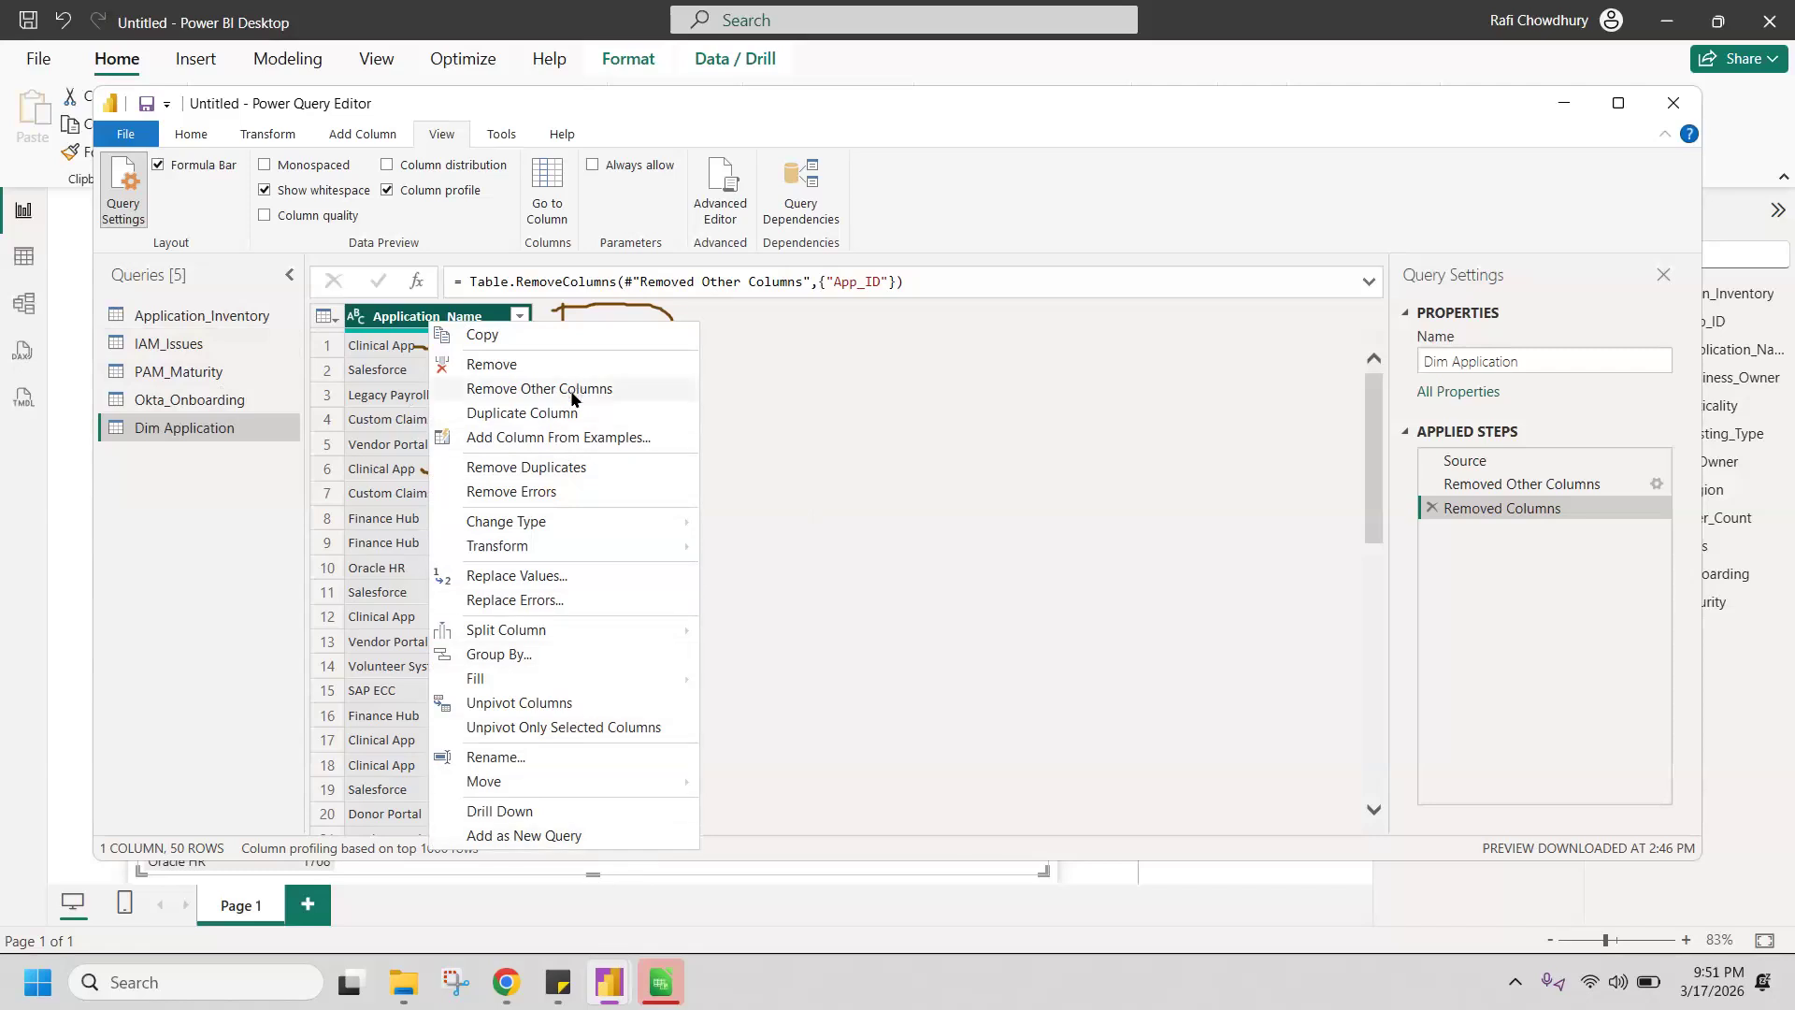
pyautogui.click(557, 470)
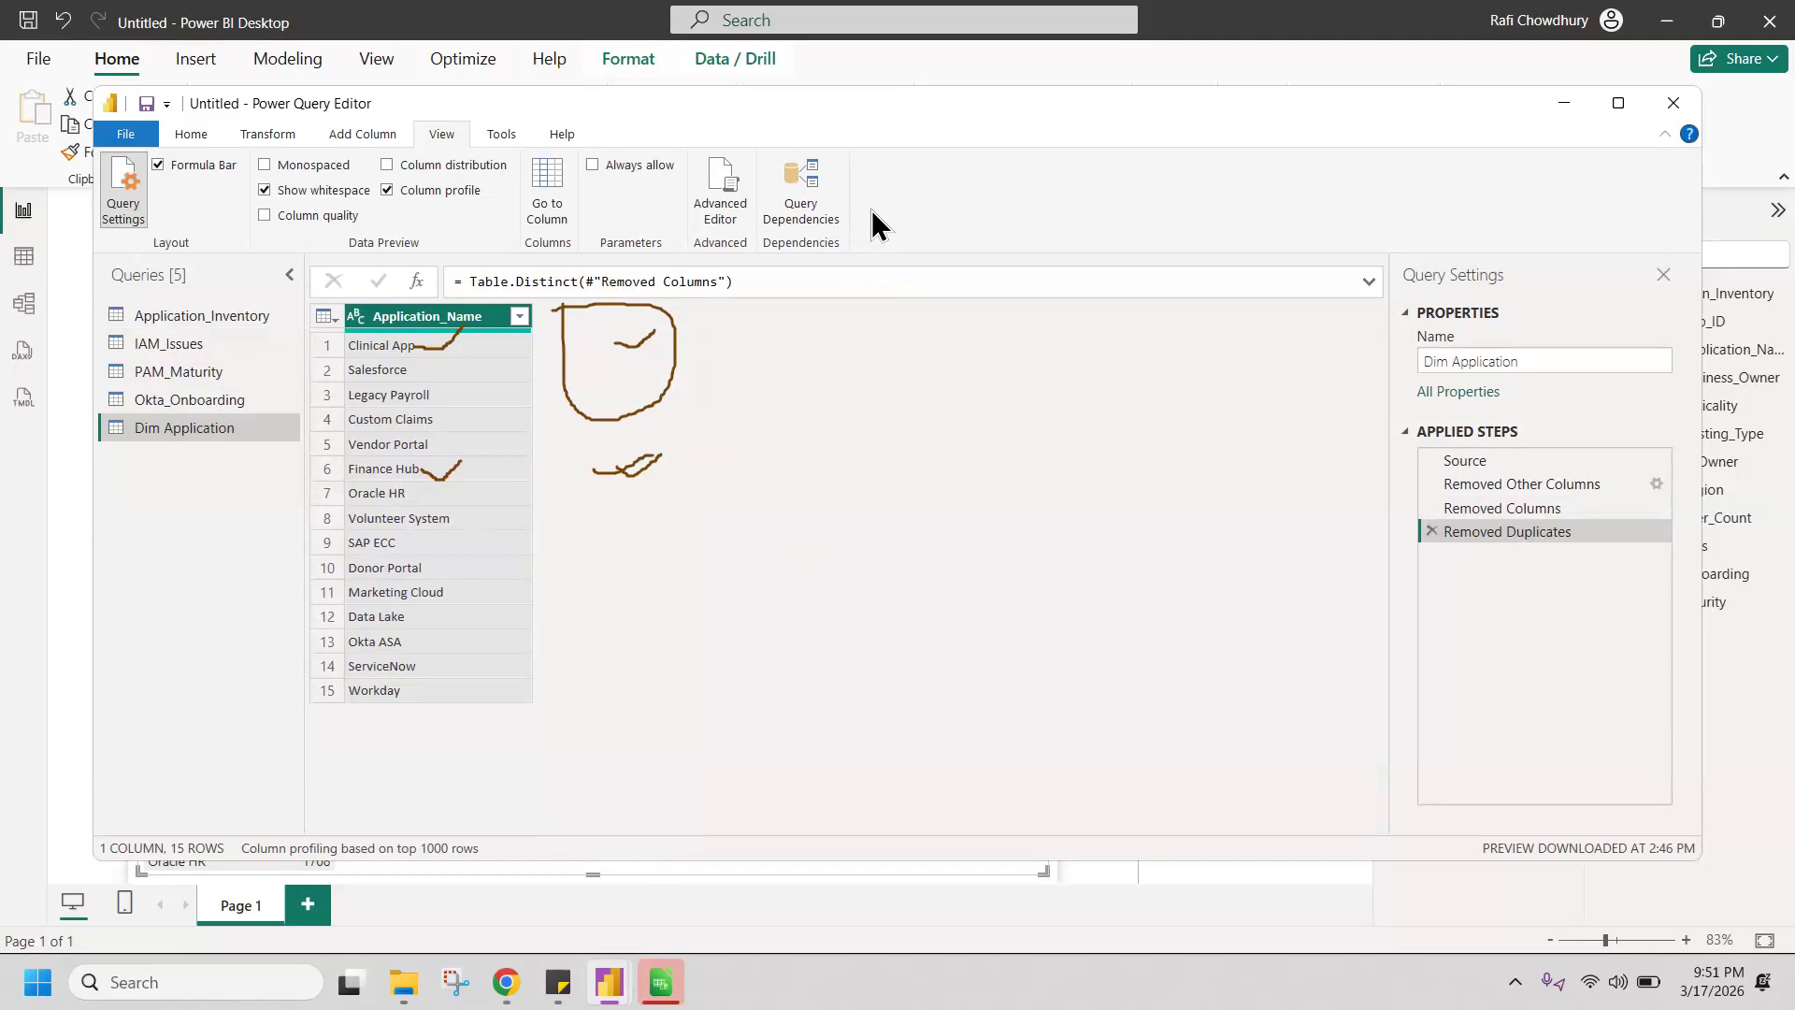
# Step: Close the Power Query Editor and apply the query changes to the report
pyautogui.click(210, 135)
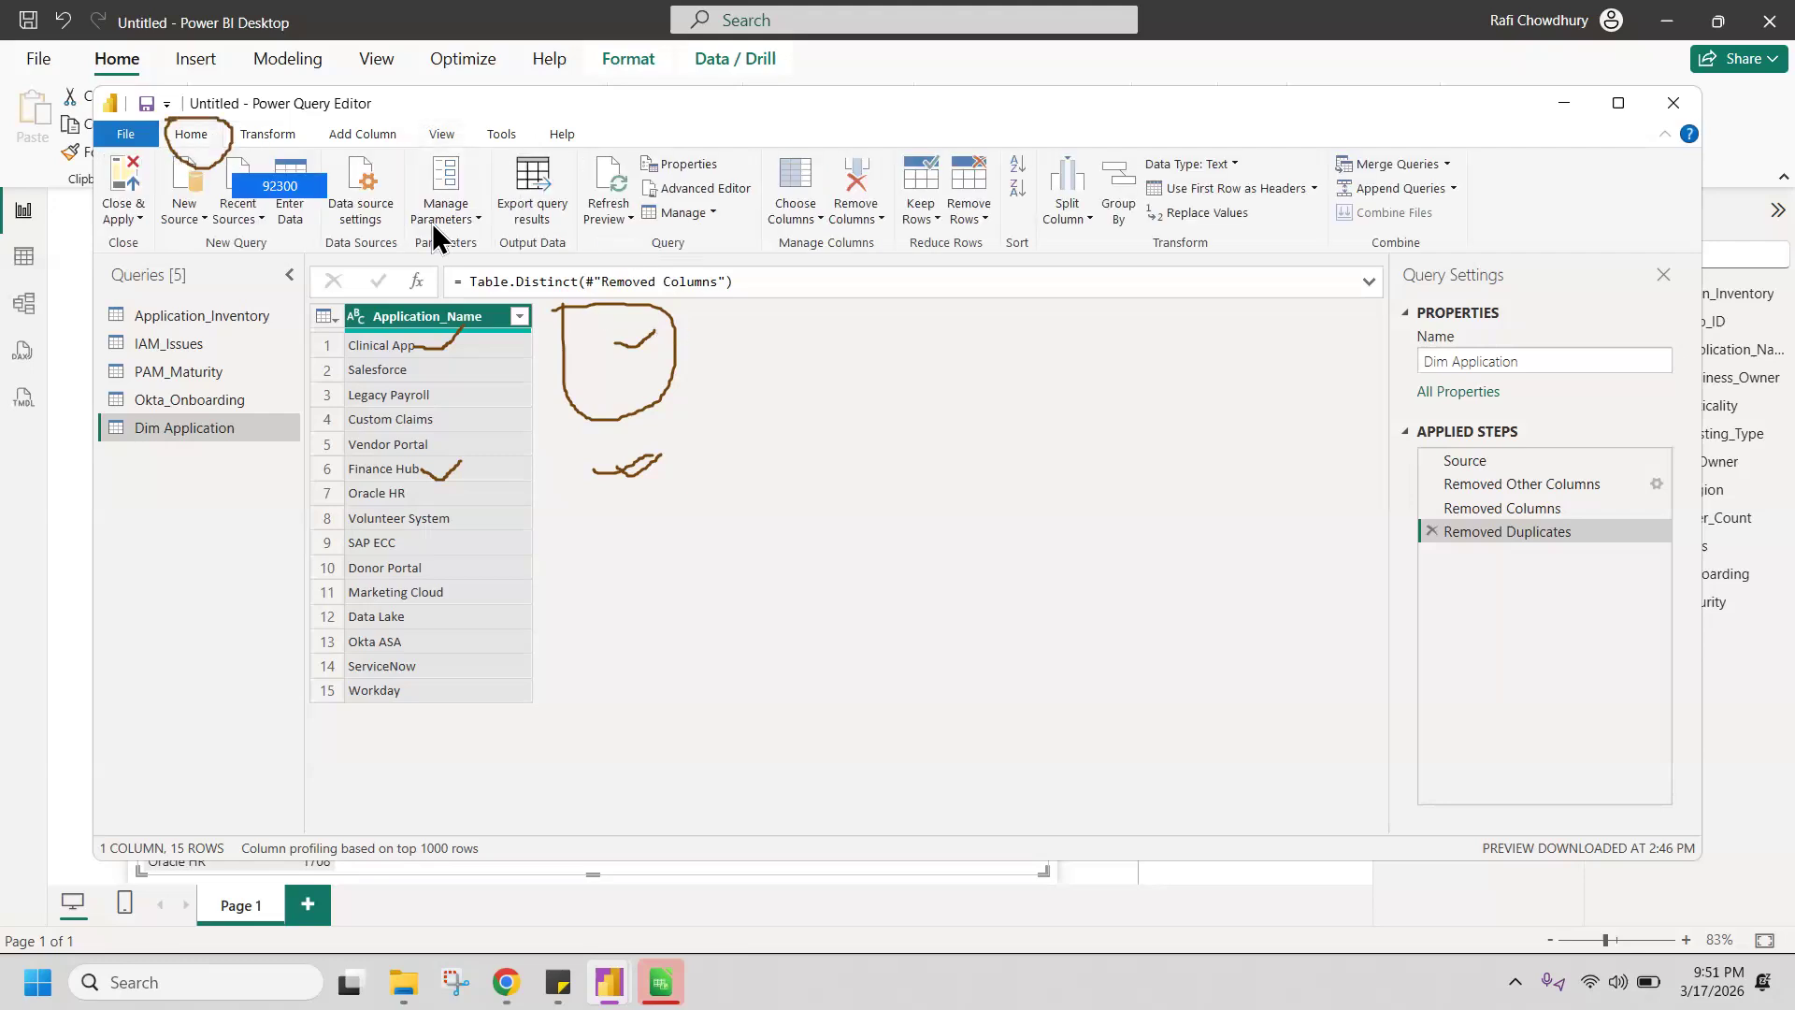
pyautogui.click(131, 221)
pyautogui.click(167, 237)
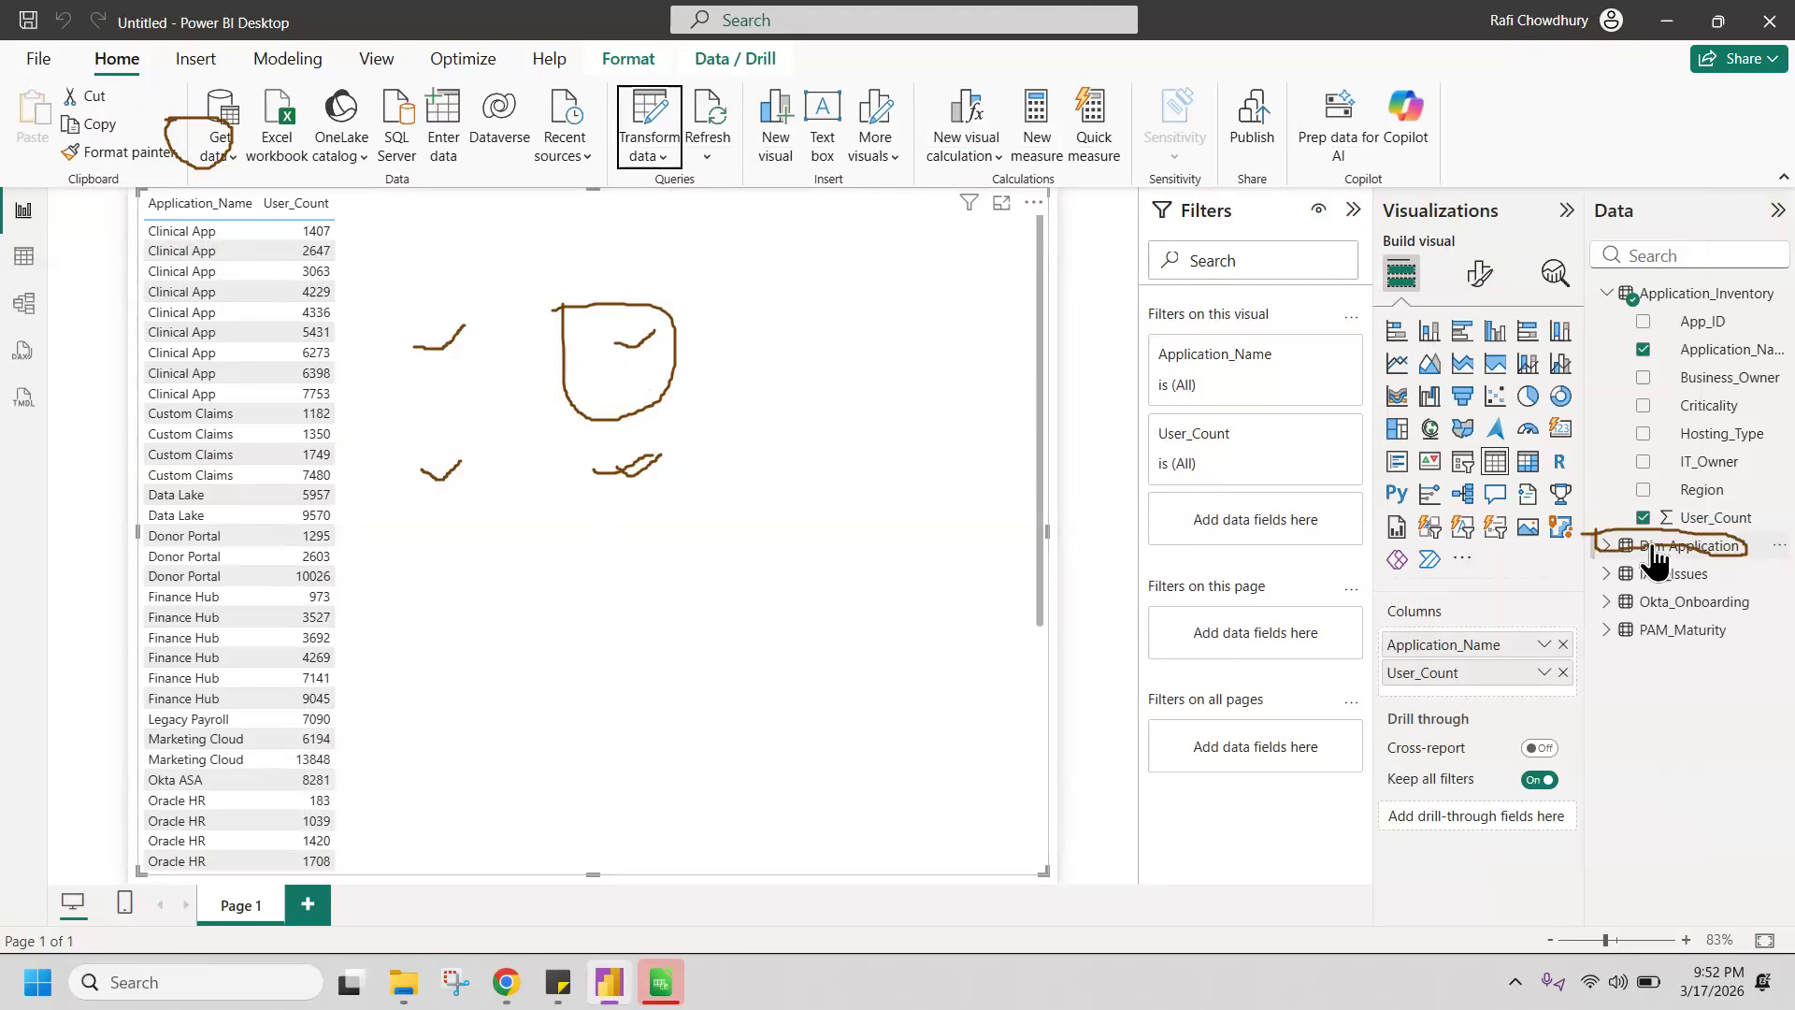
# Step: Replace the table visual's Application_Name field with the one from Dim Application, placing it before User_Count
pyautogui.moveTo(1665, 564)
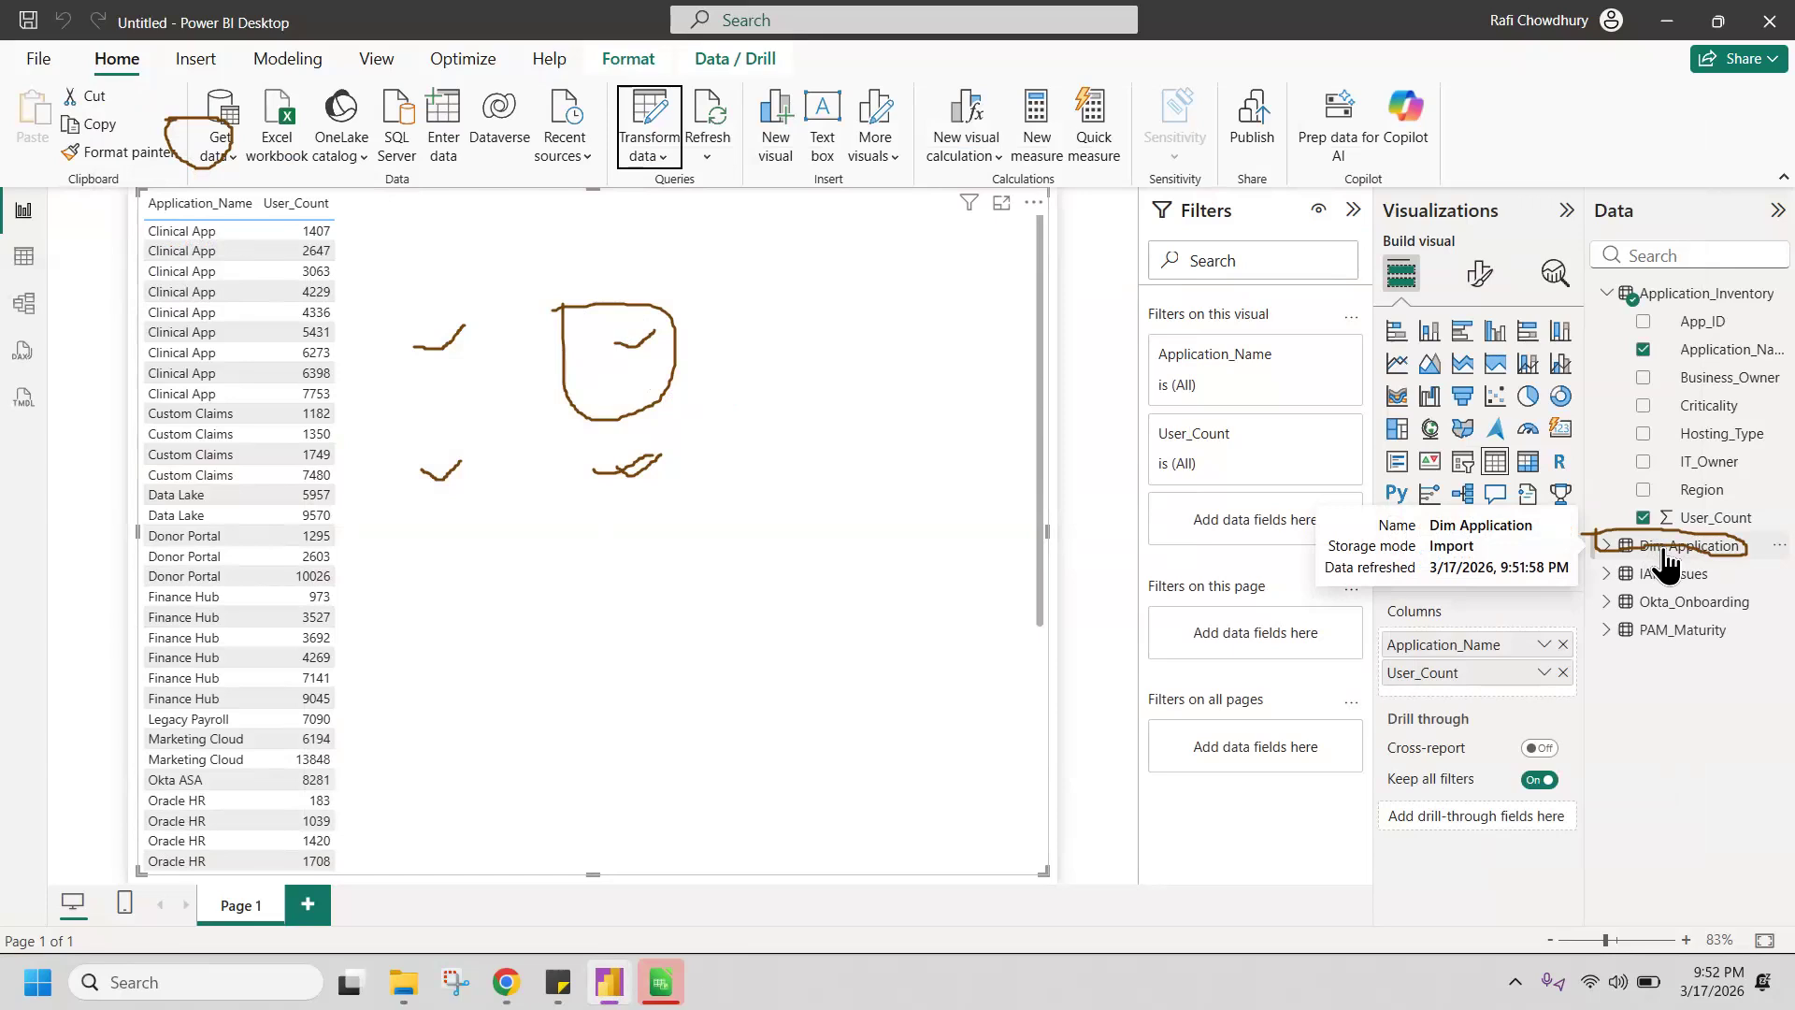
pyautogui.click(1606, 547)
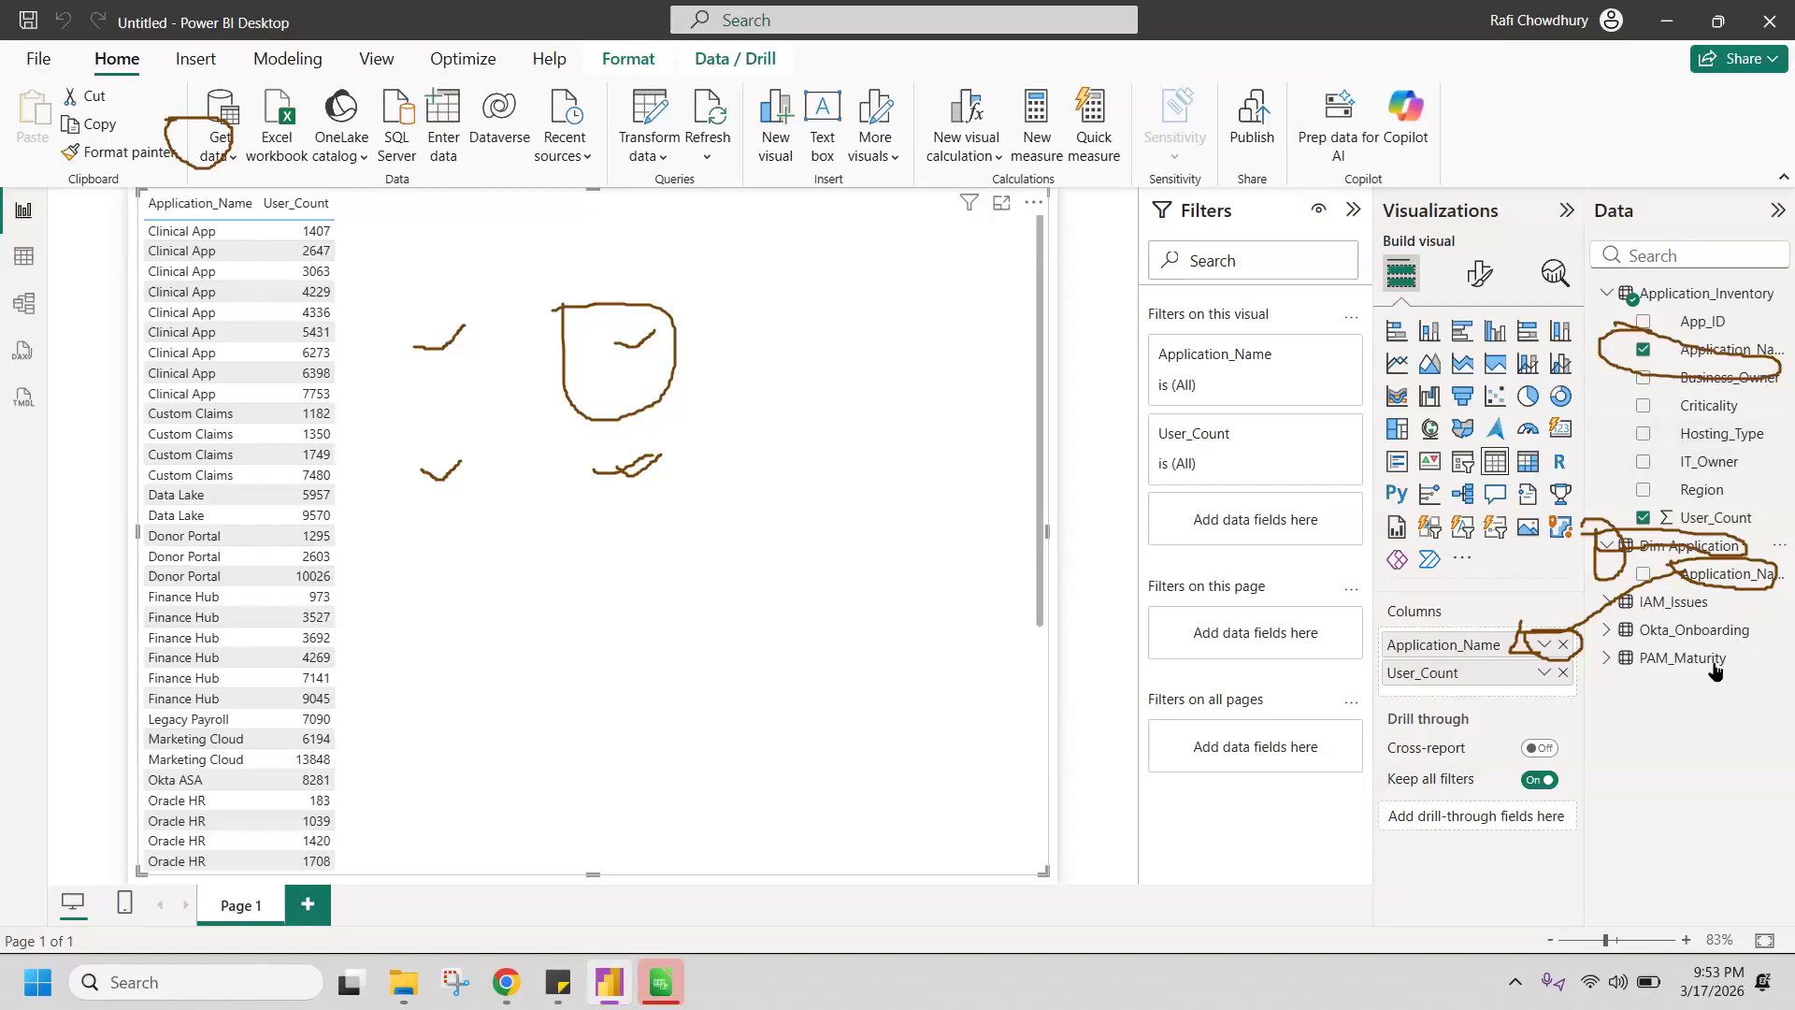
pyautogui.click(1566, 647)
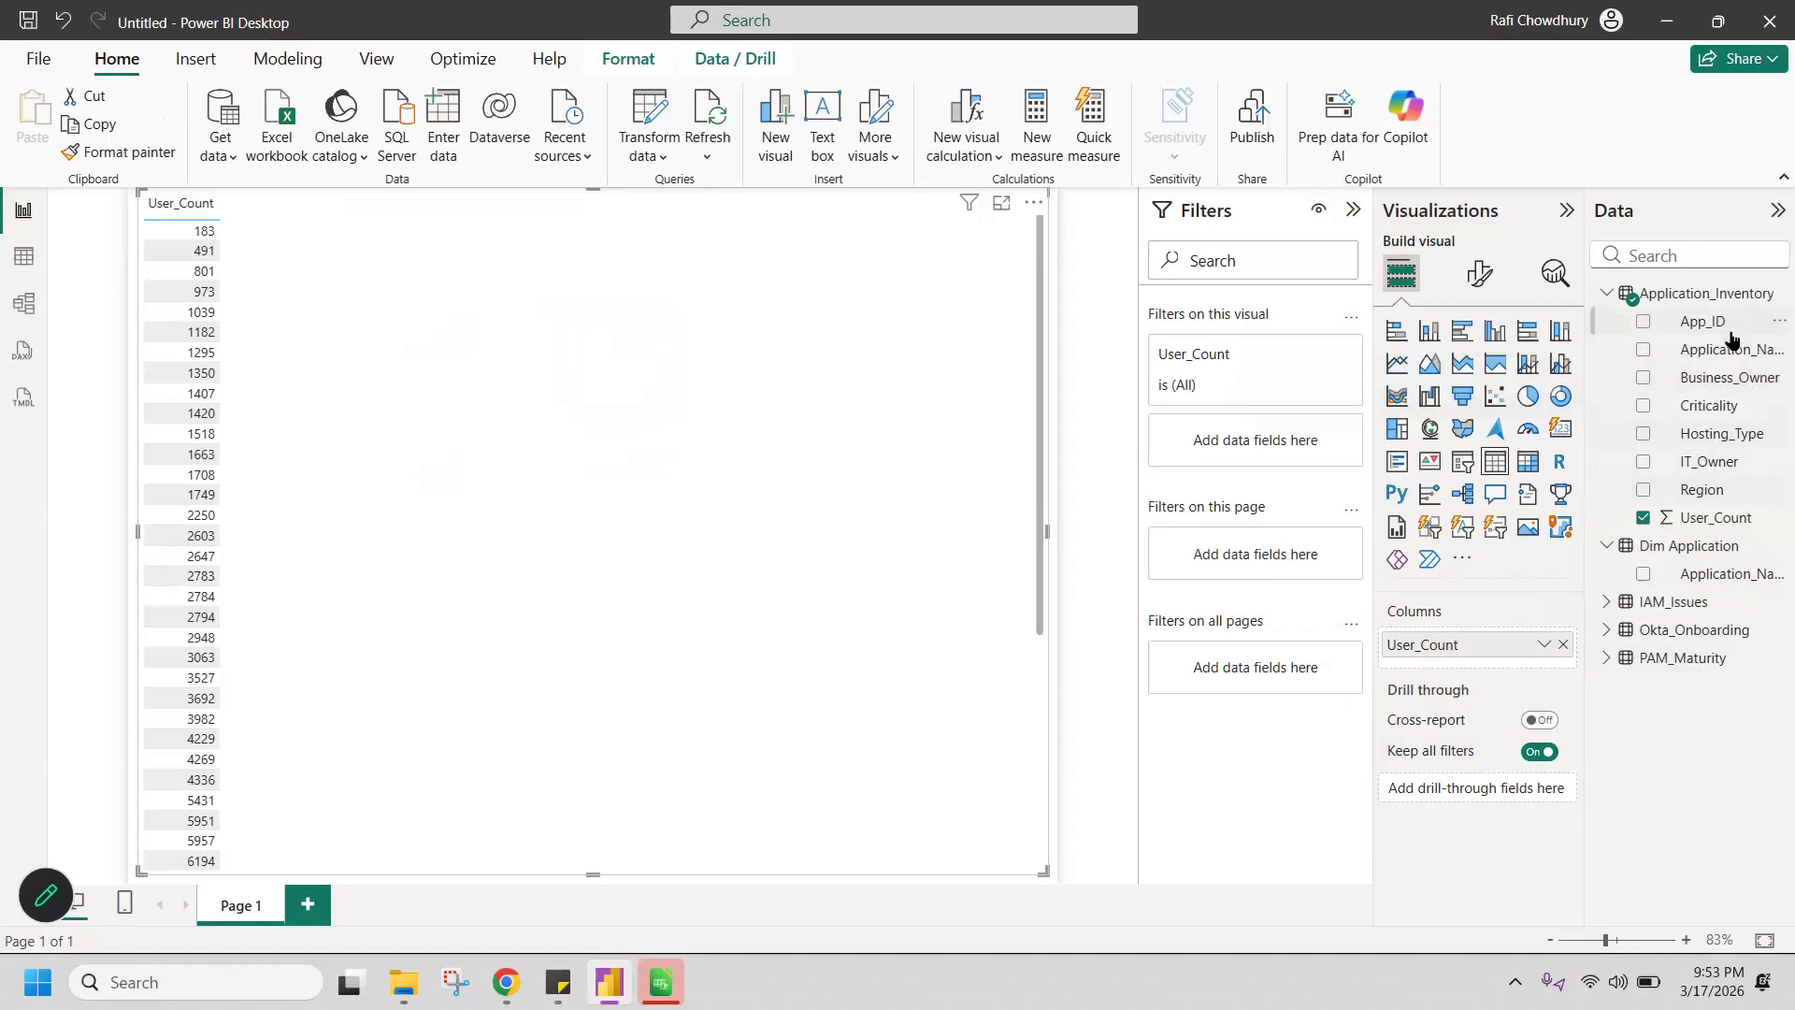
pyautogui.moveTo(1725, 350)
pyautogui.mouseDown()
pyautogui.moveTo(1502, 672)
pyautogui.moveTo(1553, 356)
pyautogui.moveTo(1725, 353)
pyautogui.mouseUp()
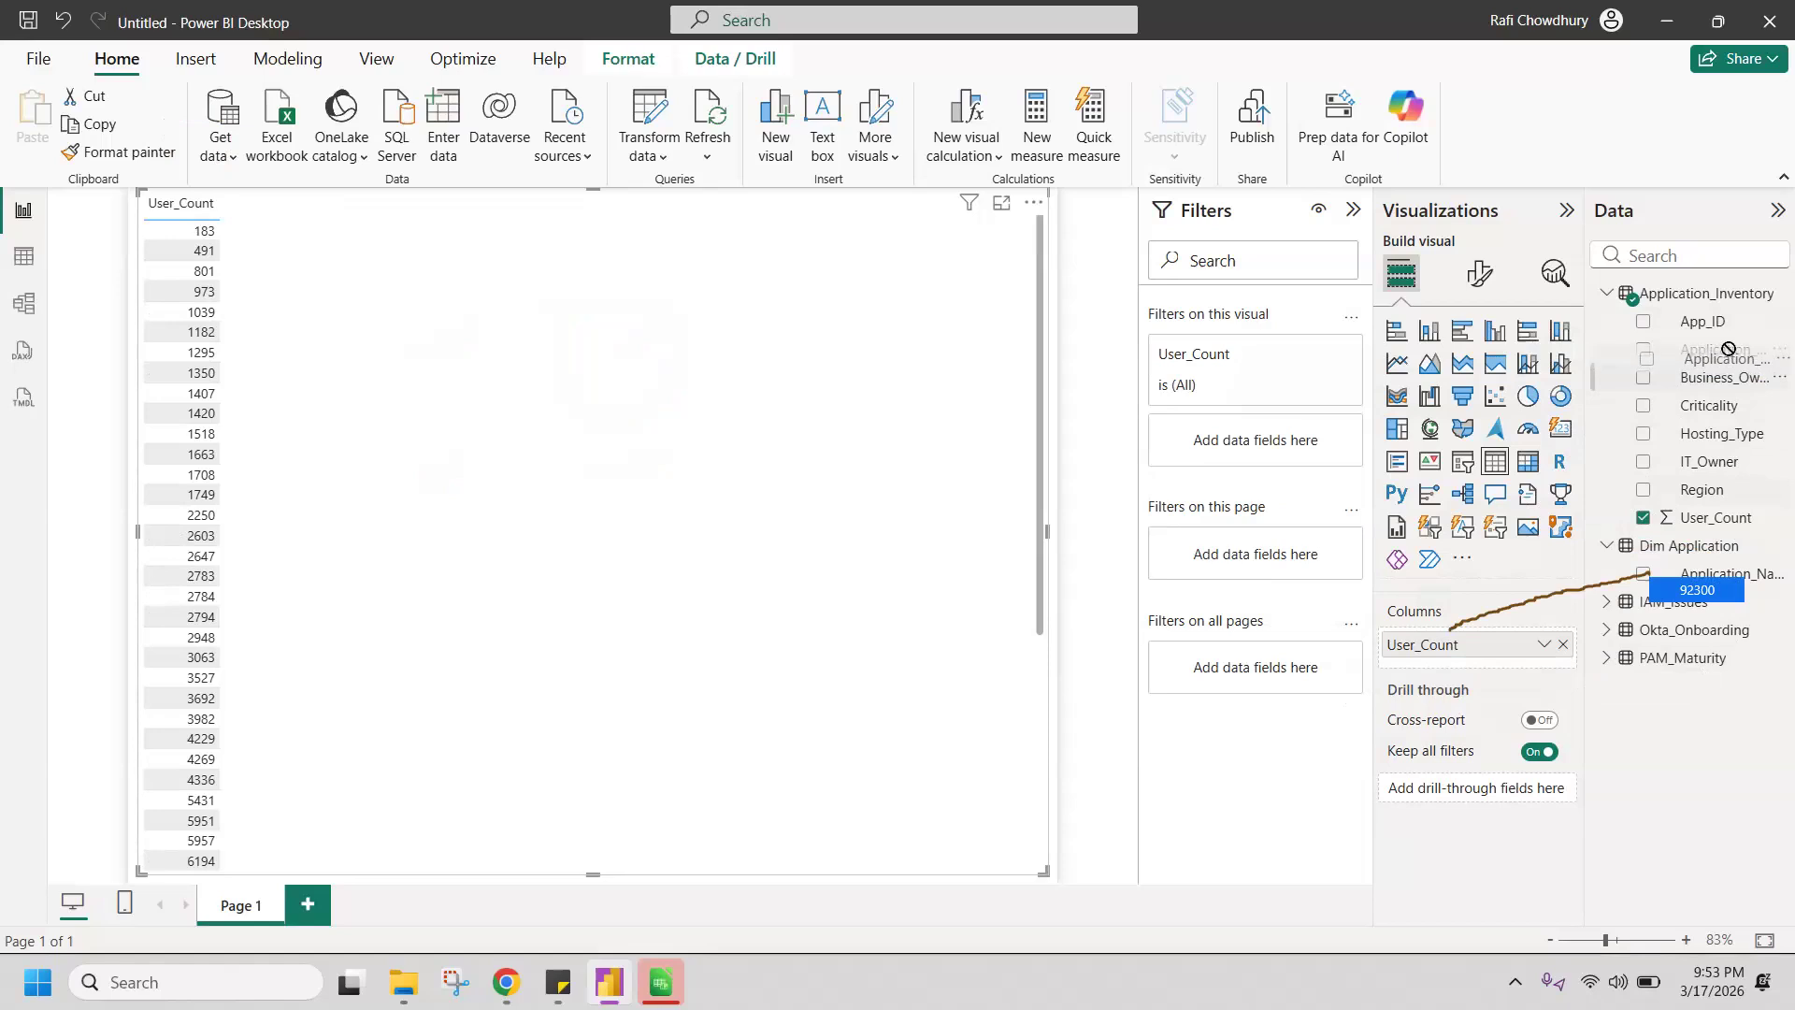
pyautogui.moveTo(1726, 586); pyautogui.dragTo(1502, 669)
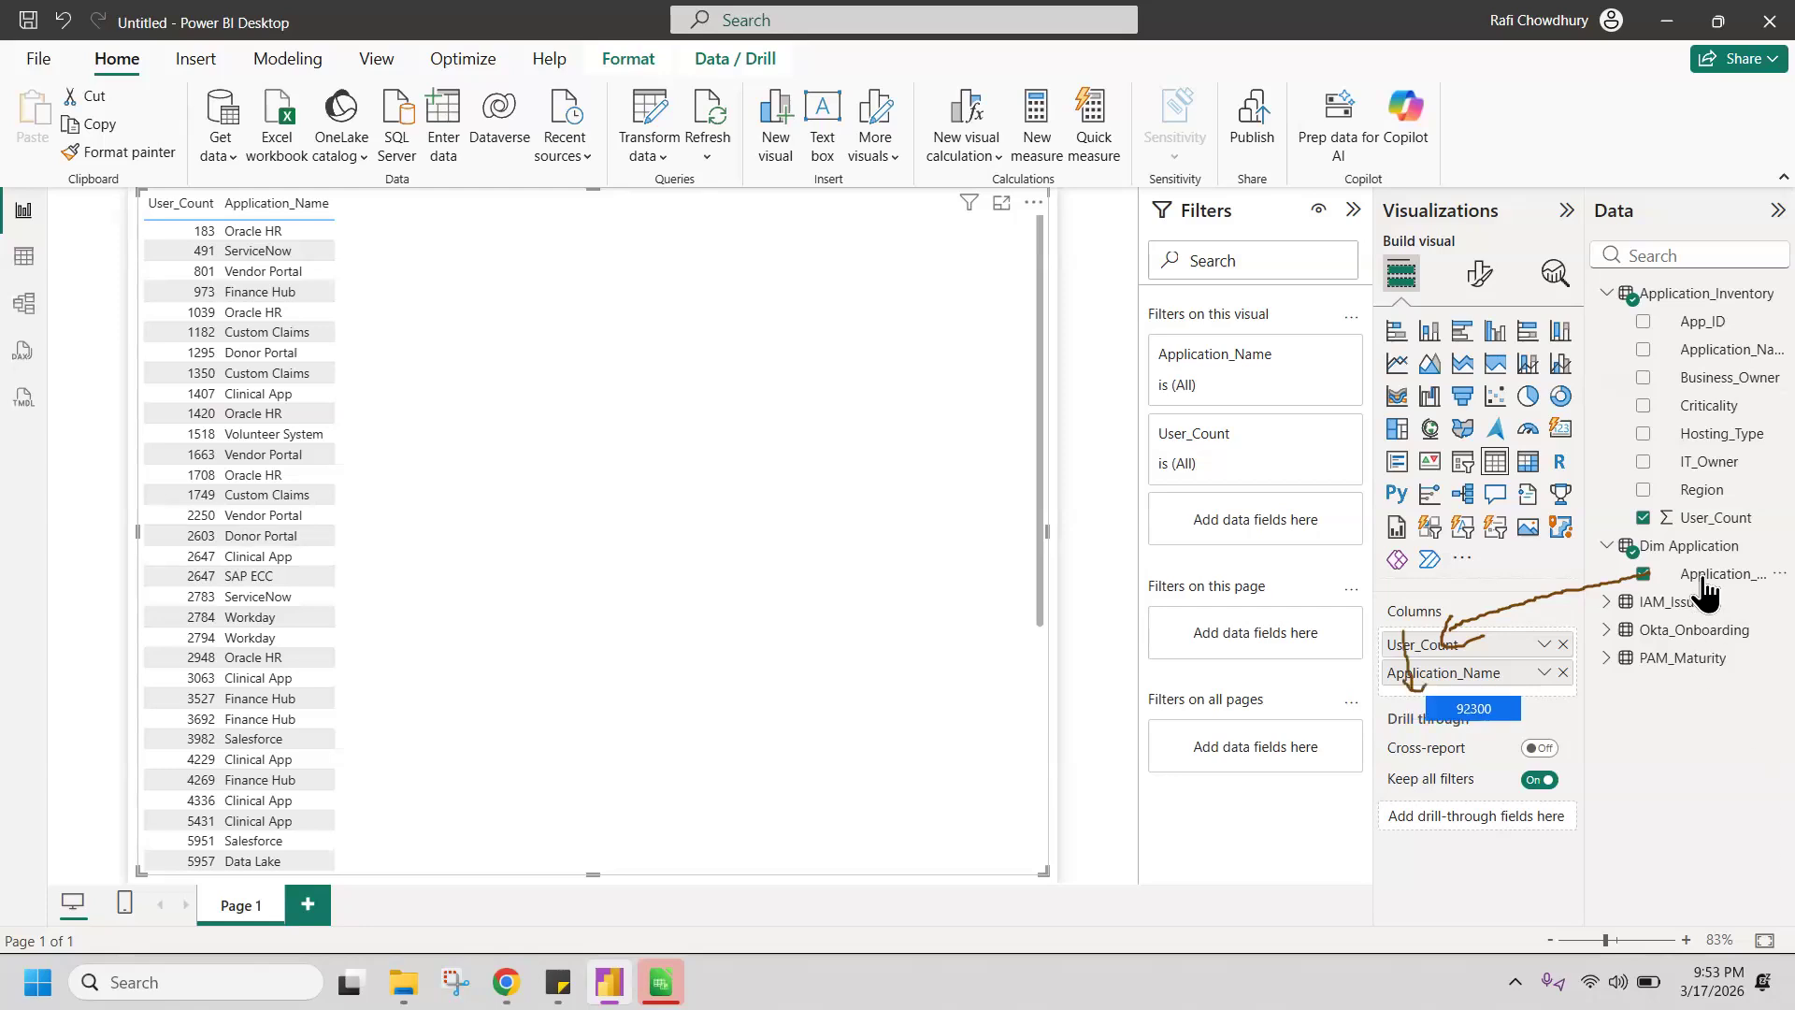
pyautogui.moveTo(1460, 685); pyautogui.dragTo(1456, 643)
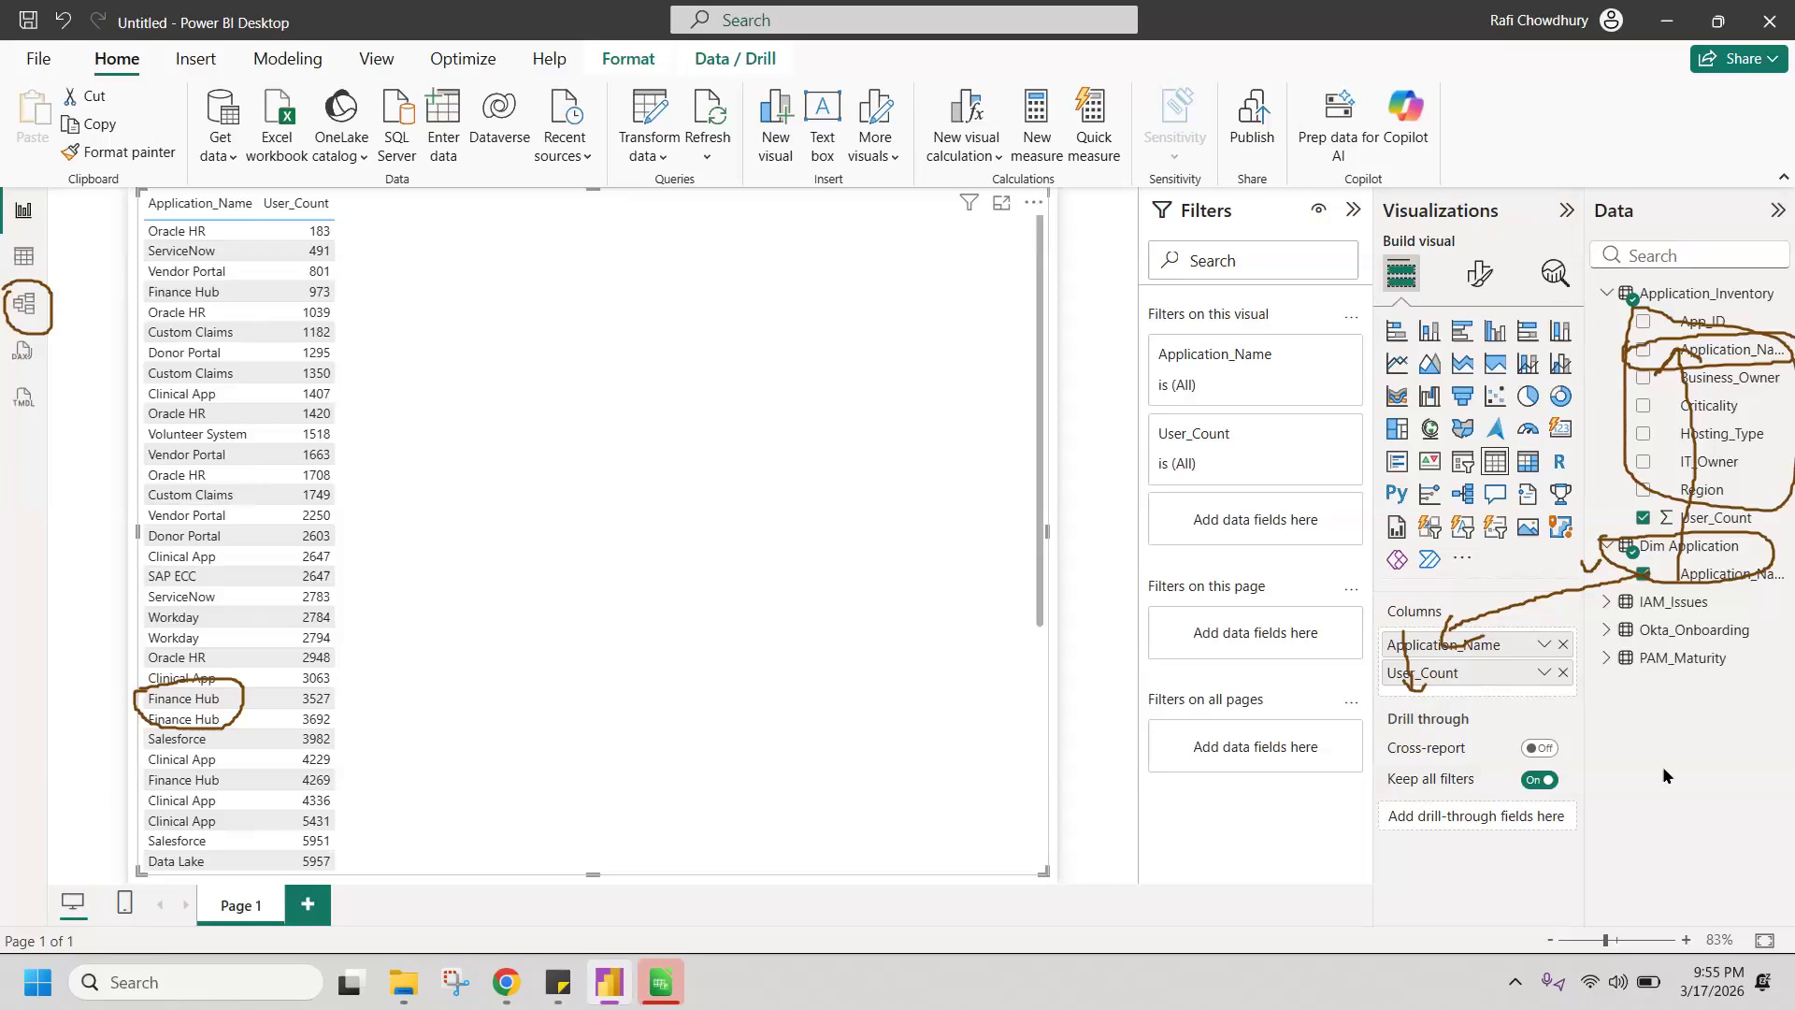
# Step: Switch to the model view, collapse the relationship properties, and examine the link between Application_Inventory and Dim Application
pyautogui.moveTo(34, 284); pyautogui.dragTo(85, 269)
pyautogui.click(198, 704)
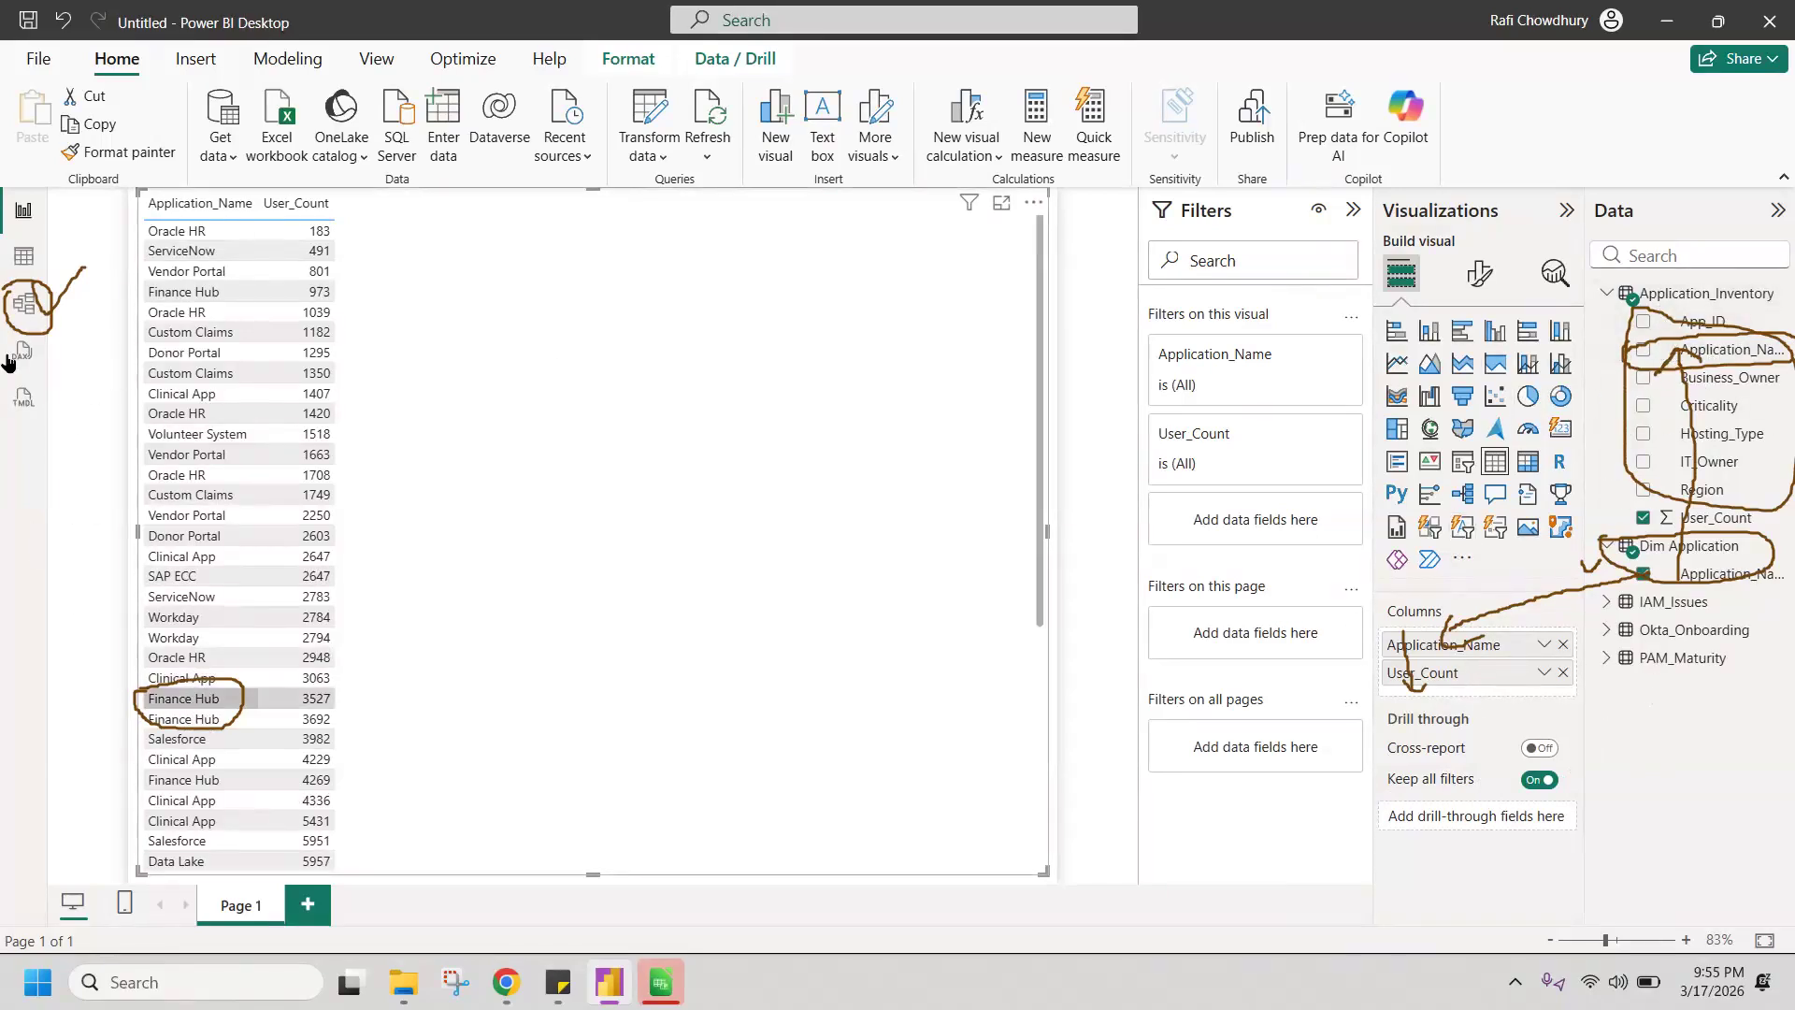
pyautogui.click(28, 309)
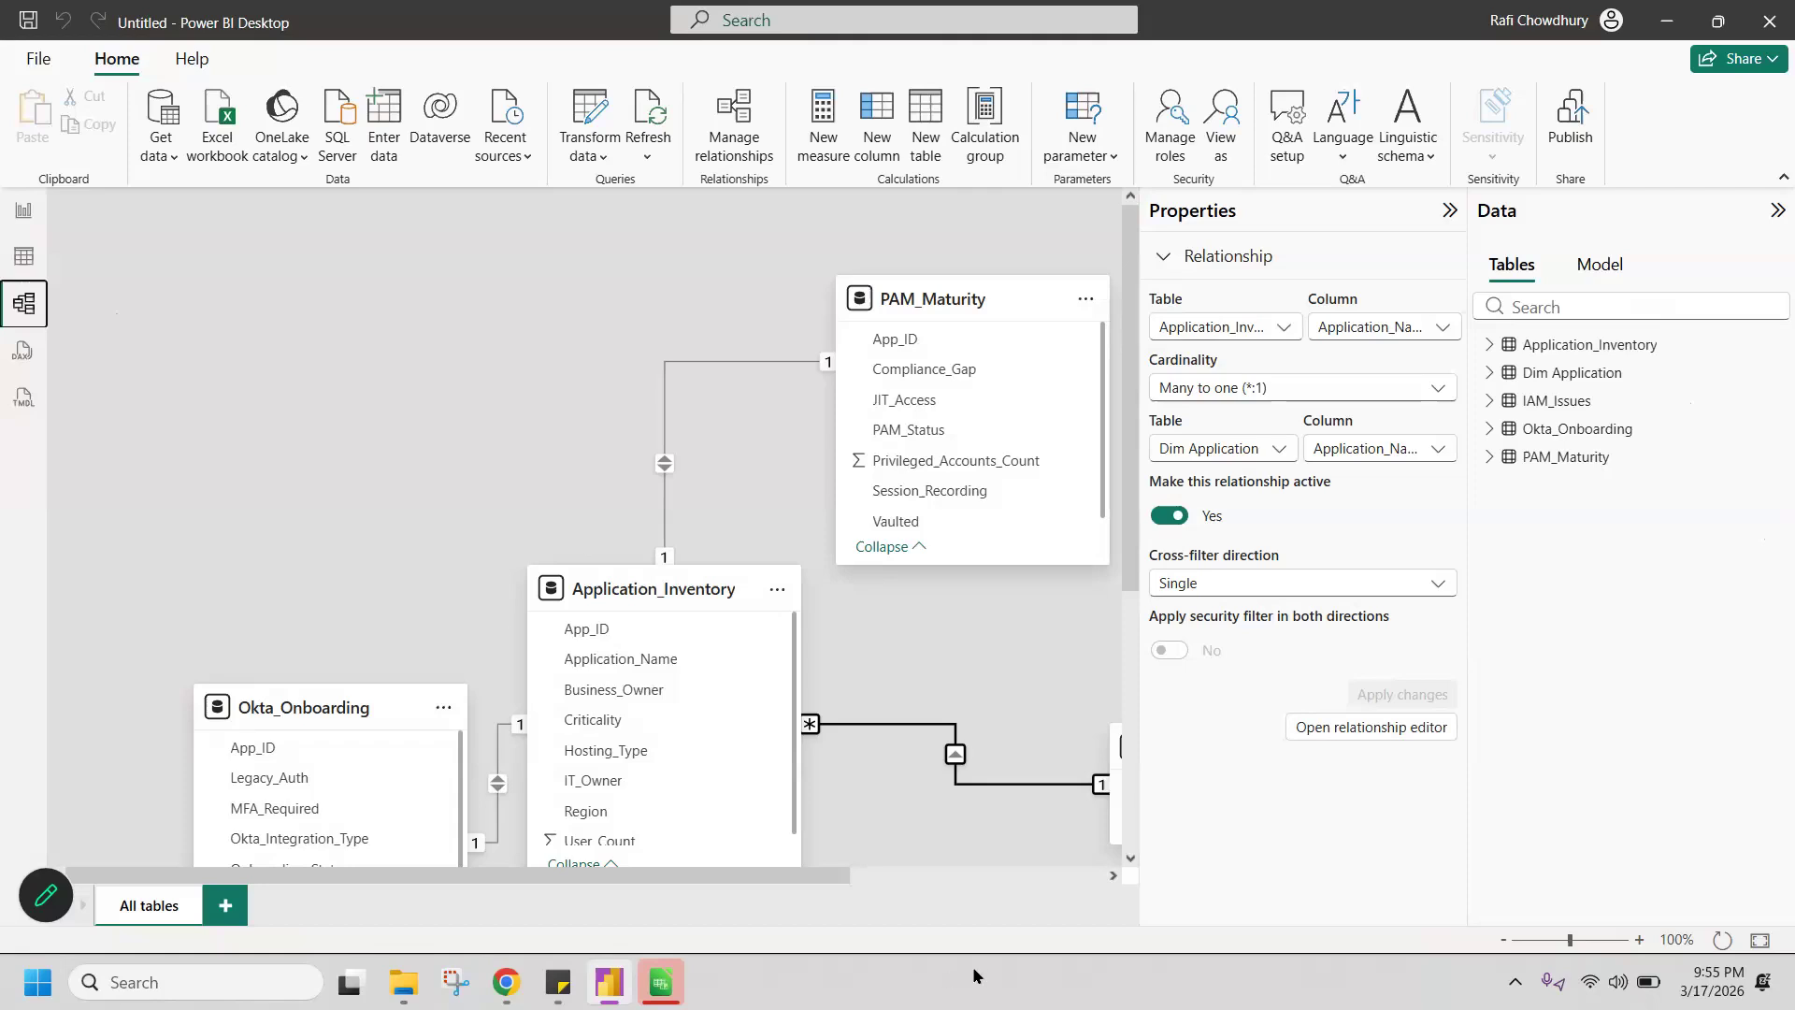
pyautogui.scroll(-5, 882, 506)
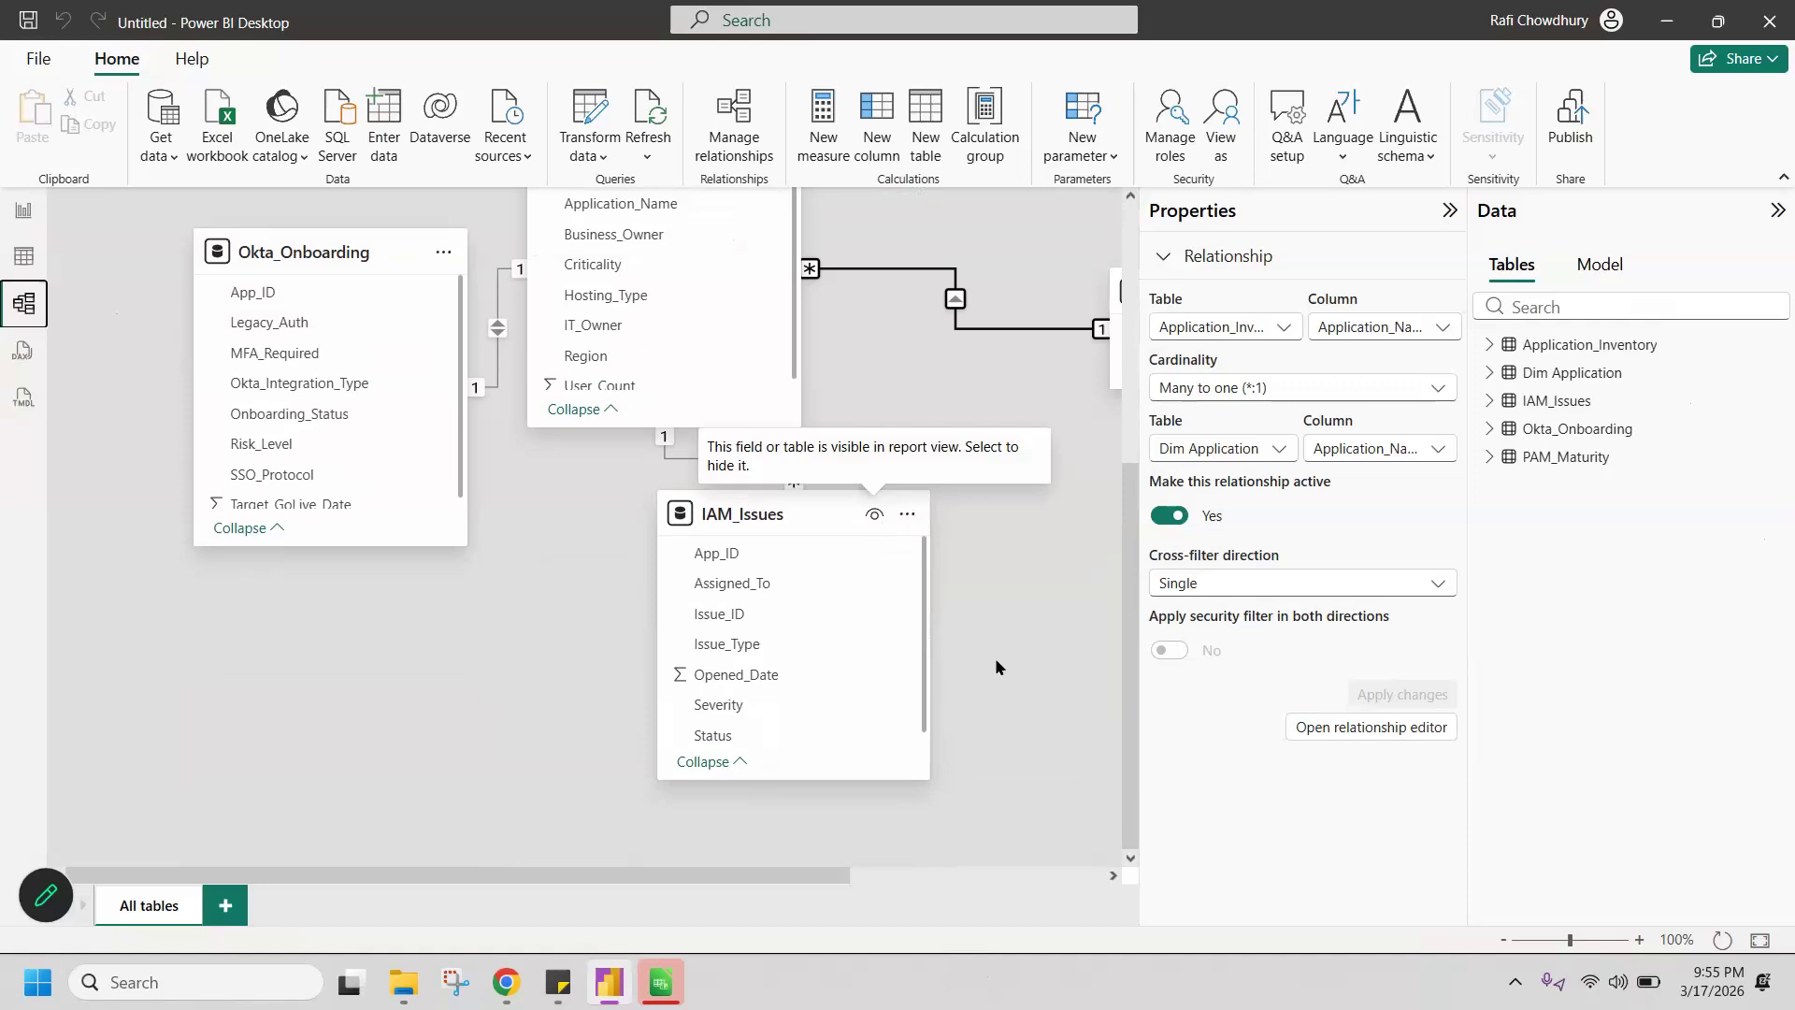
pyautogui.scroll(5, 997, 658)
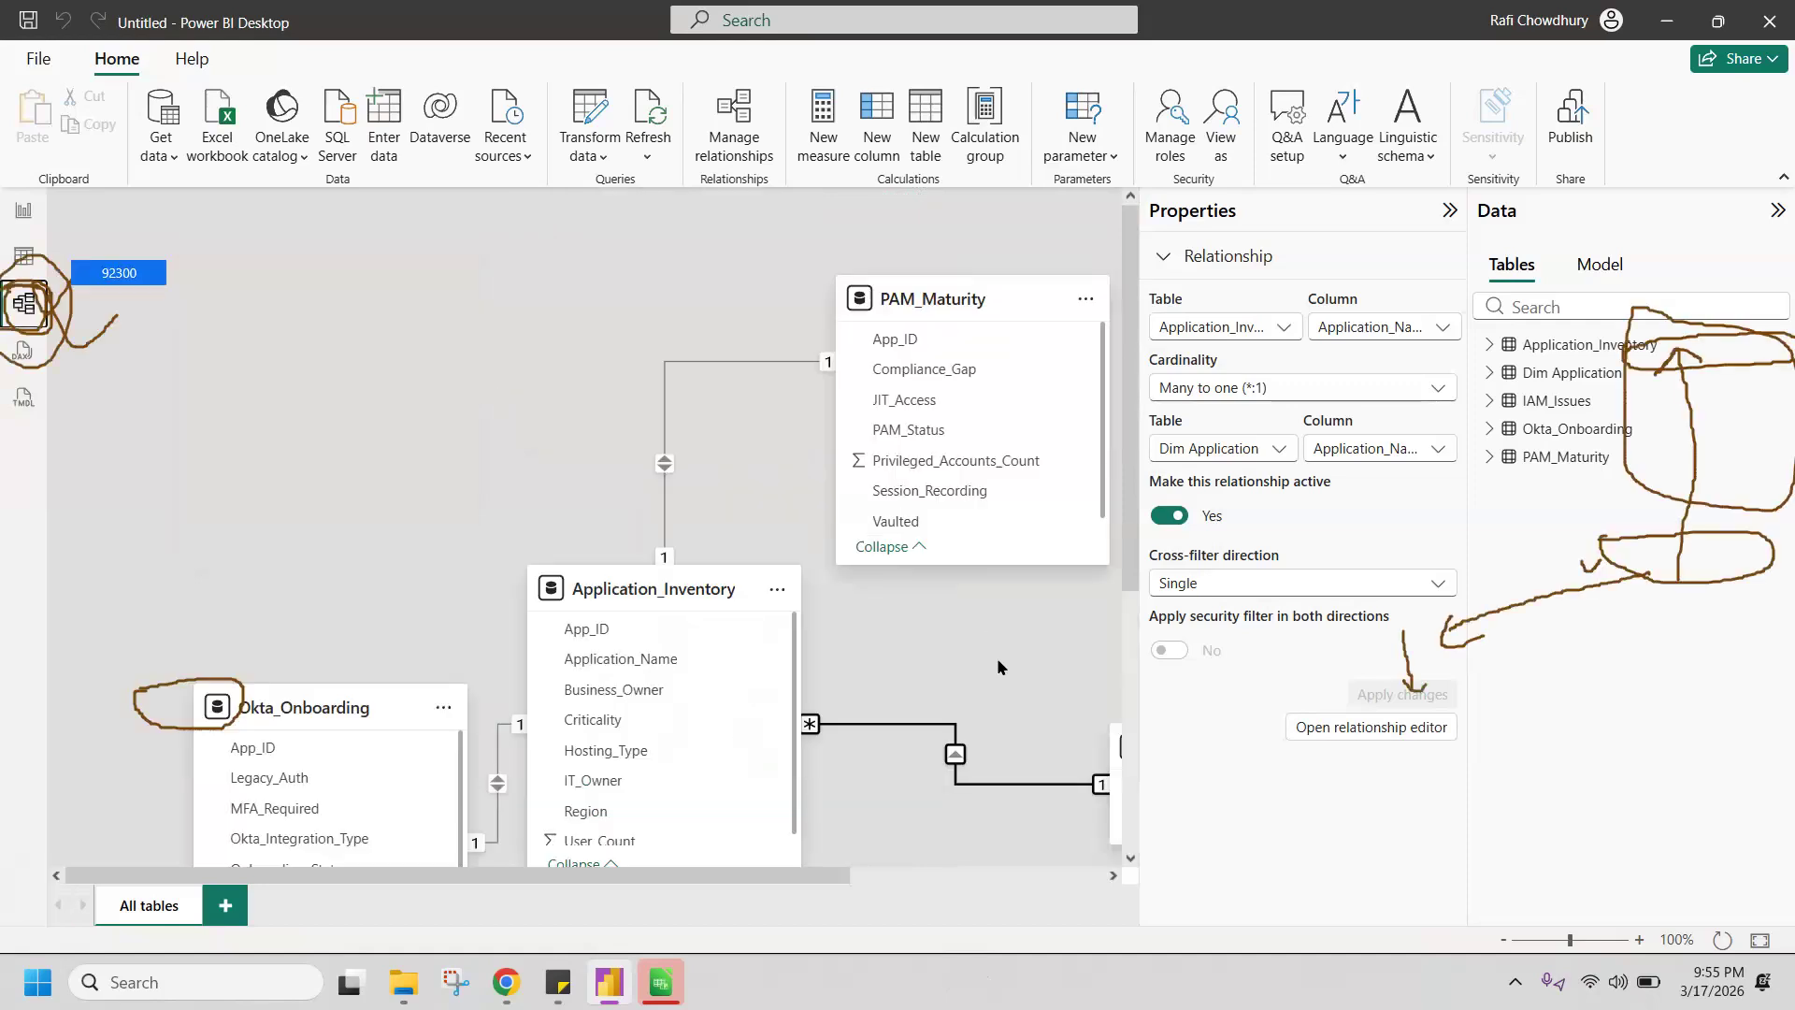
pyautogui.scroll(-5, 997, 666)
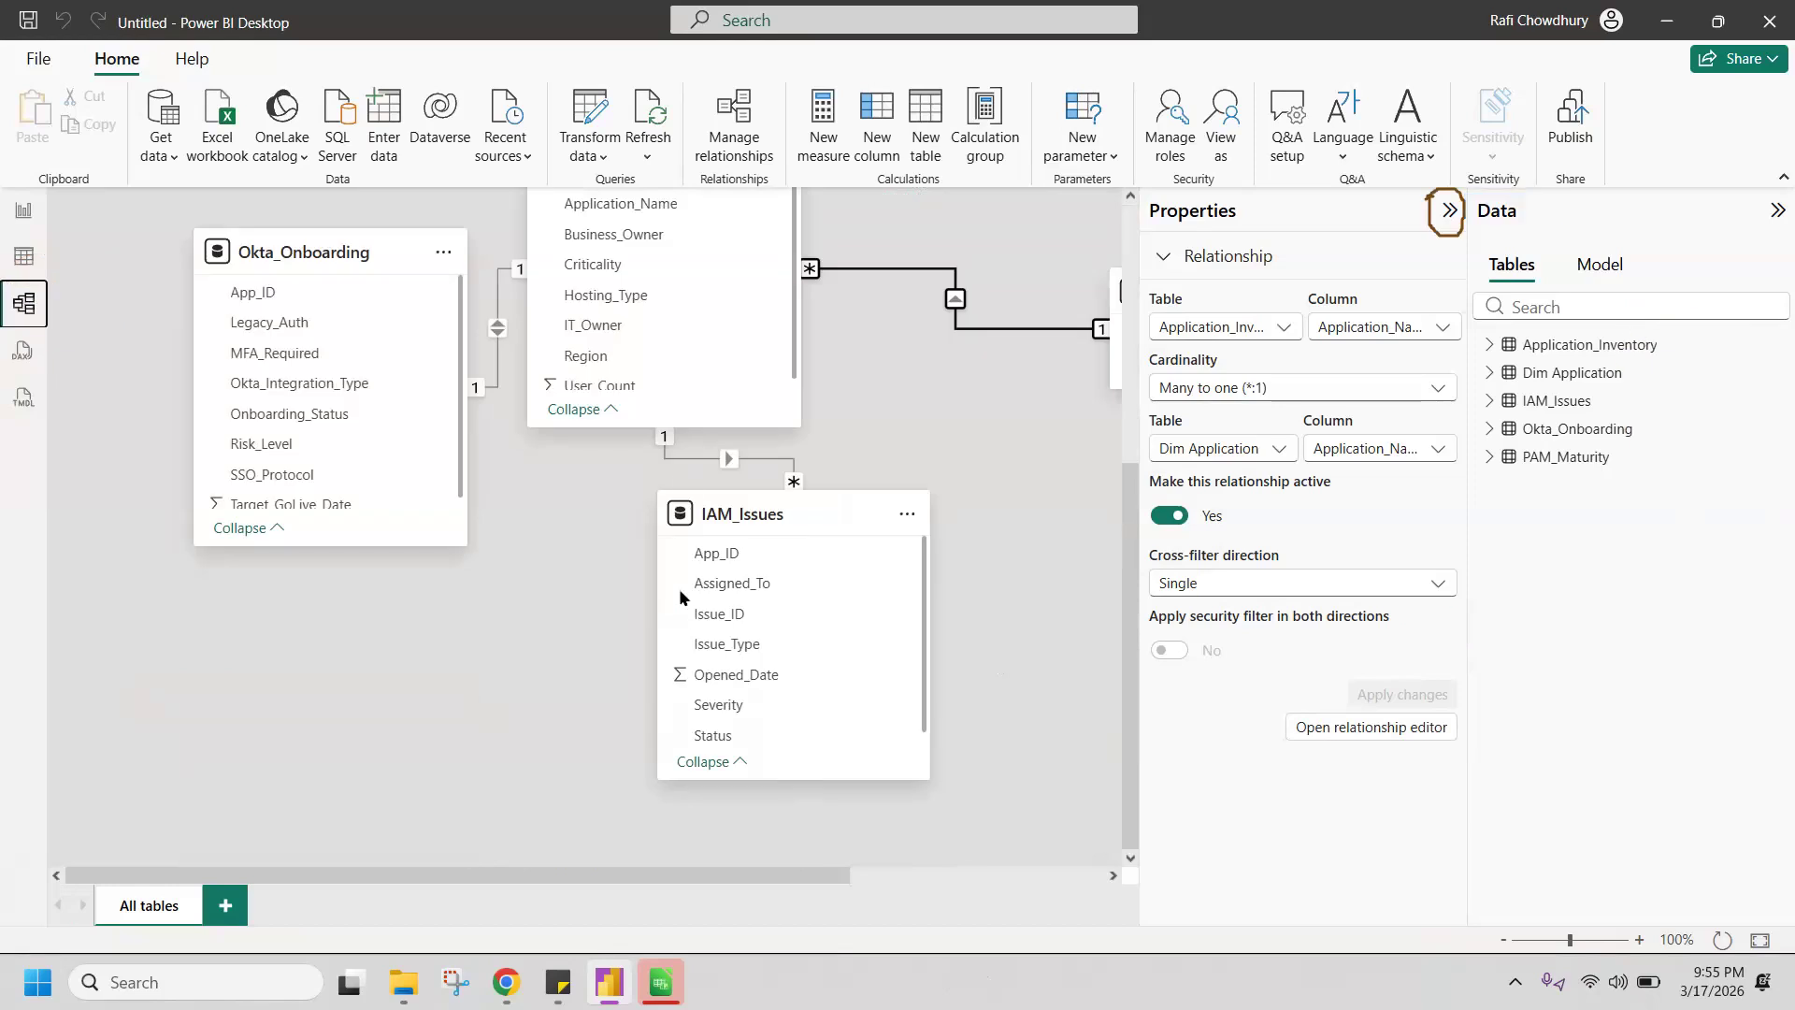
pyautogui.click(1449, 210)
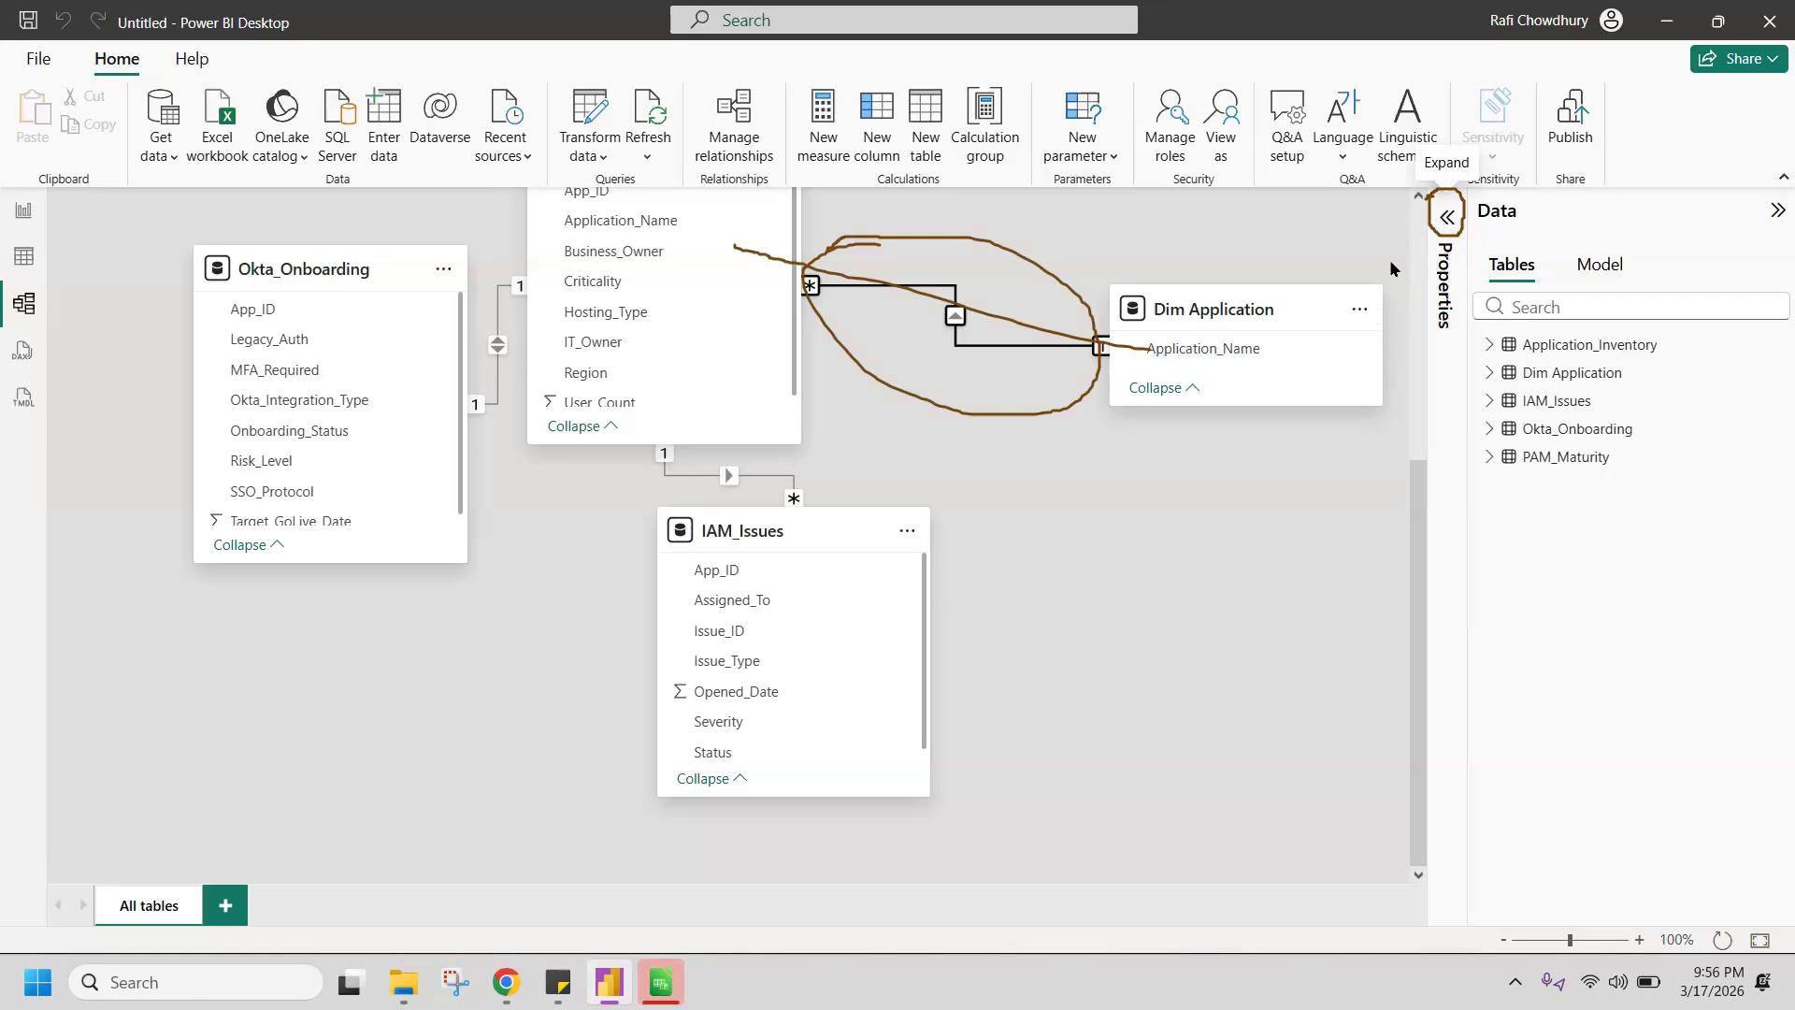
# Step: Delete the relationship between Application_Inventory and Dim Application, and suppress future deletion confirmations
pyautogui.rightClick(869, 283)
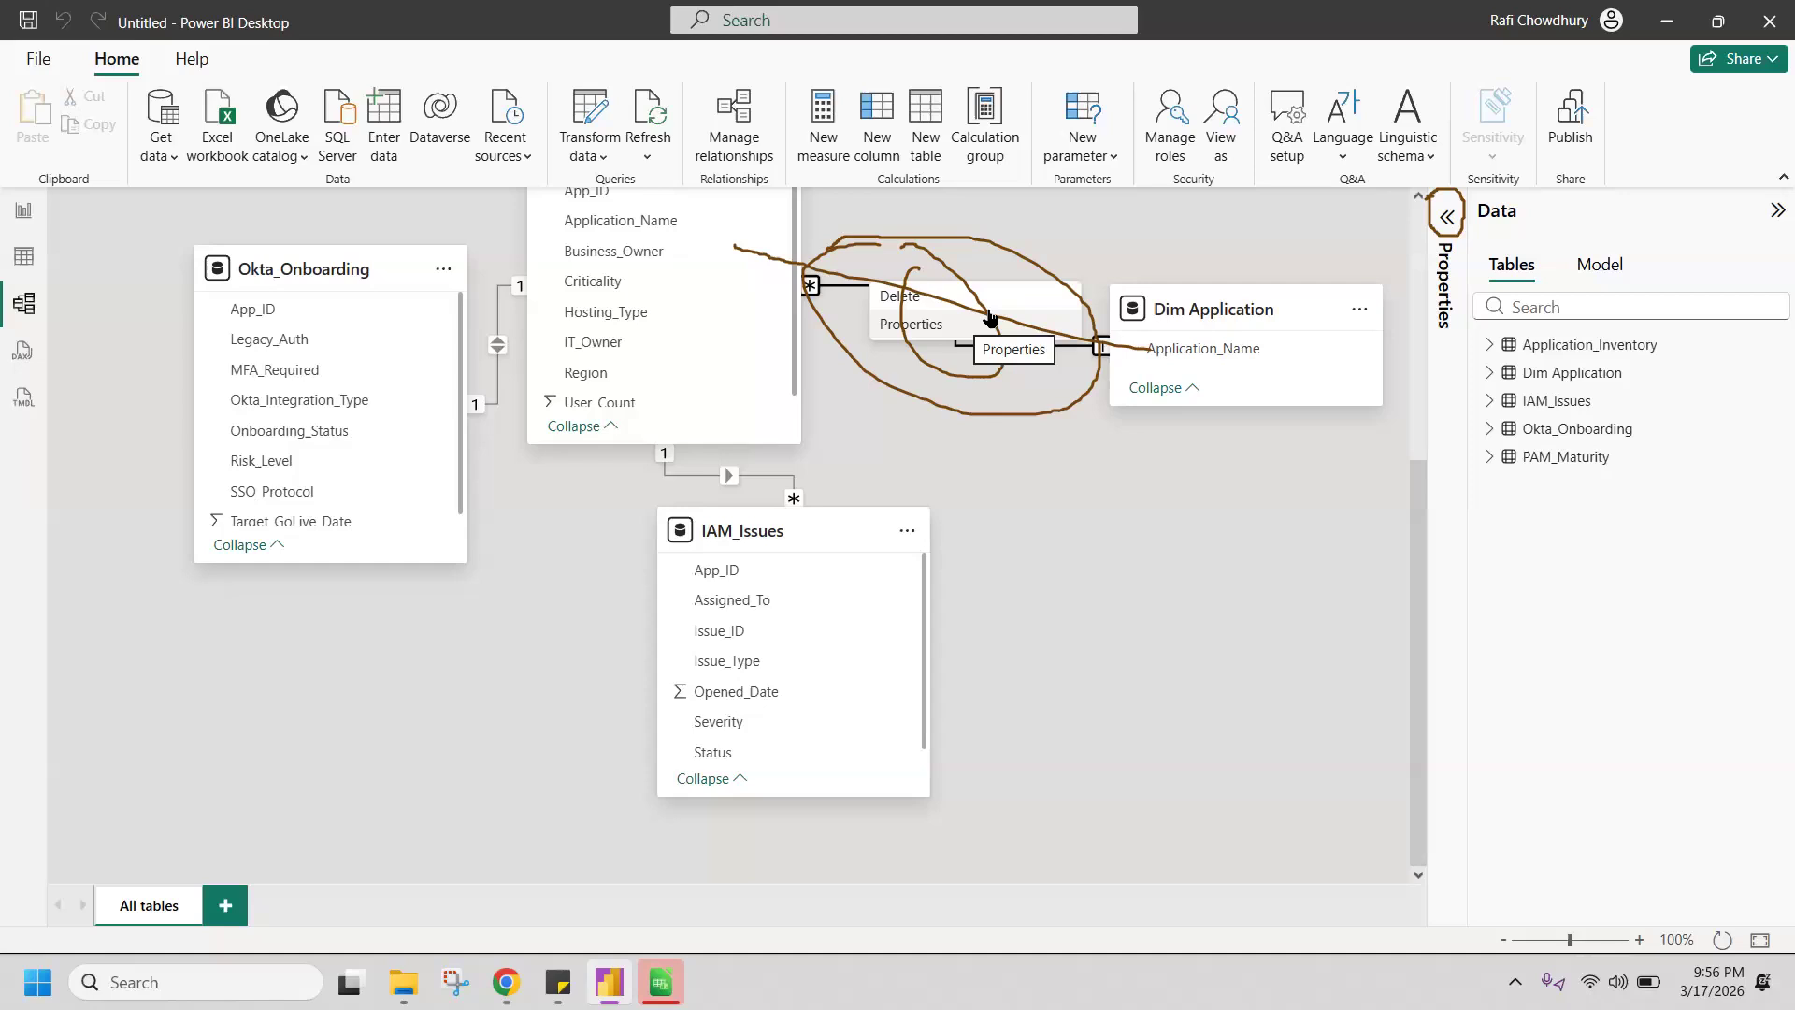
pyautogui.click(942, 298)
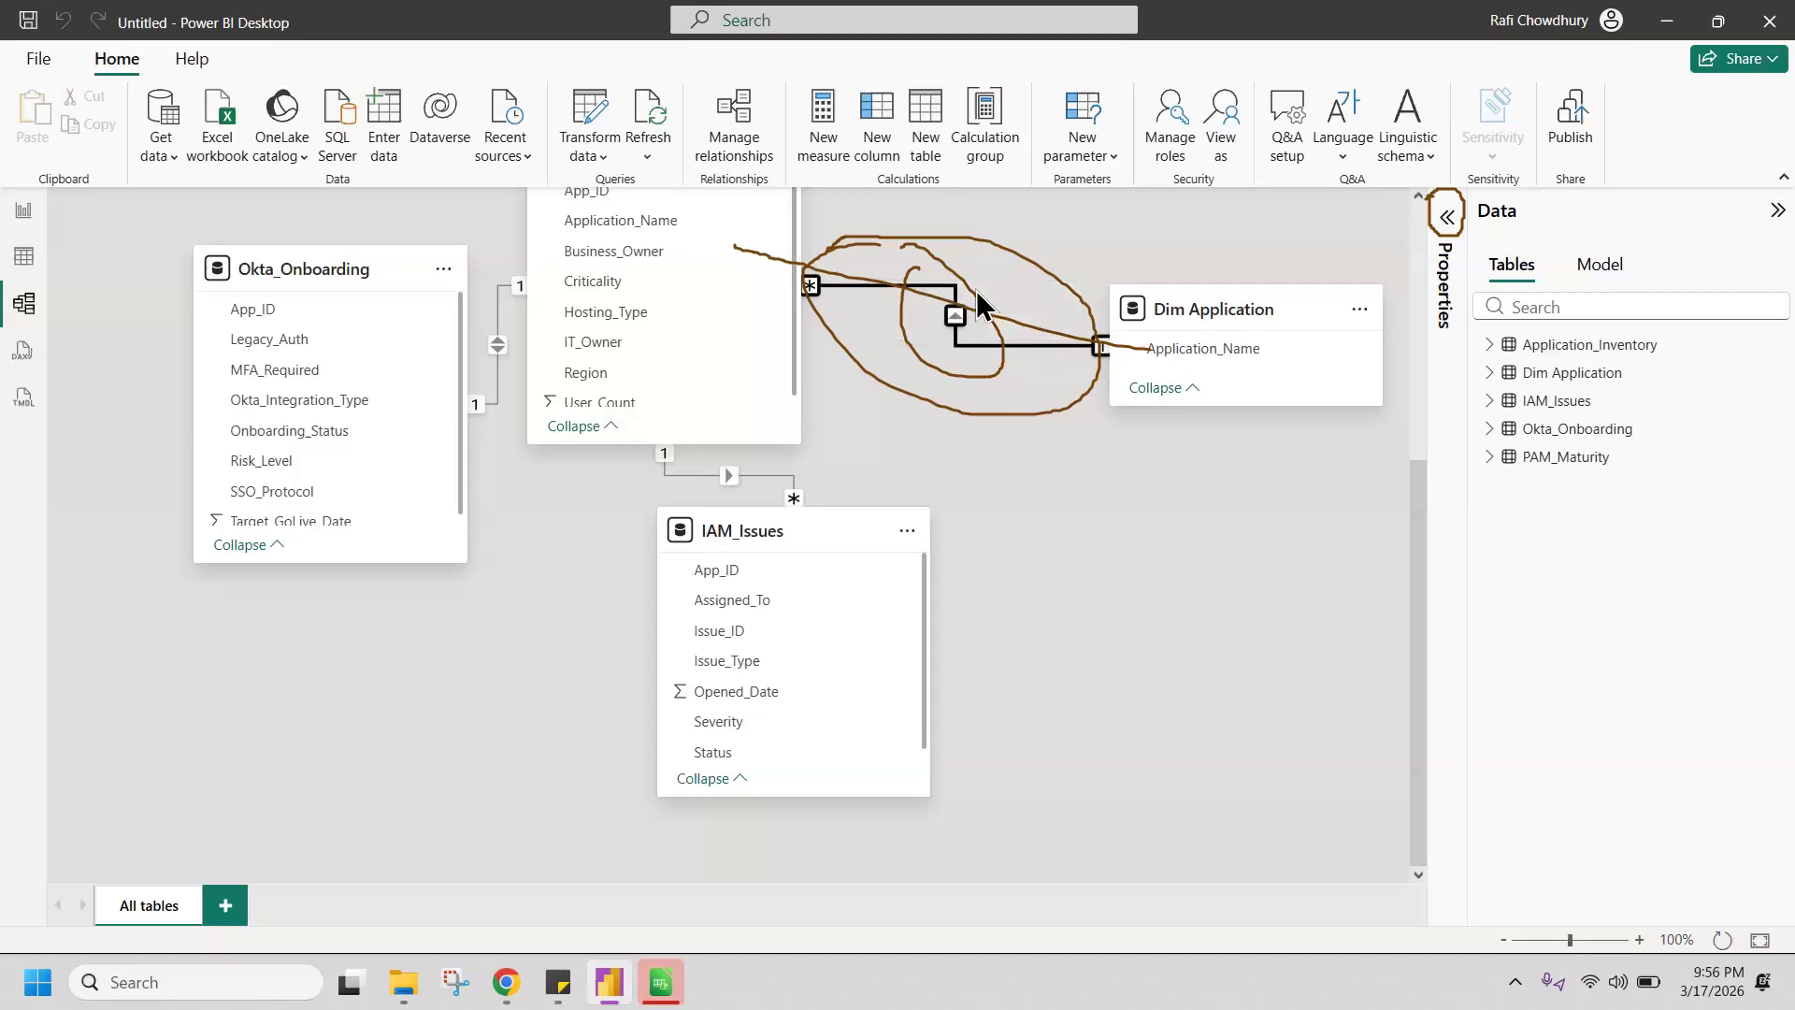
pyautogui.click(679, 537)
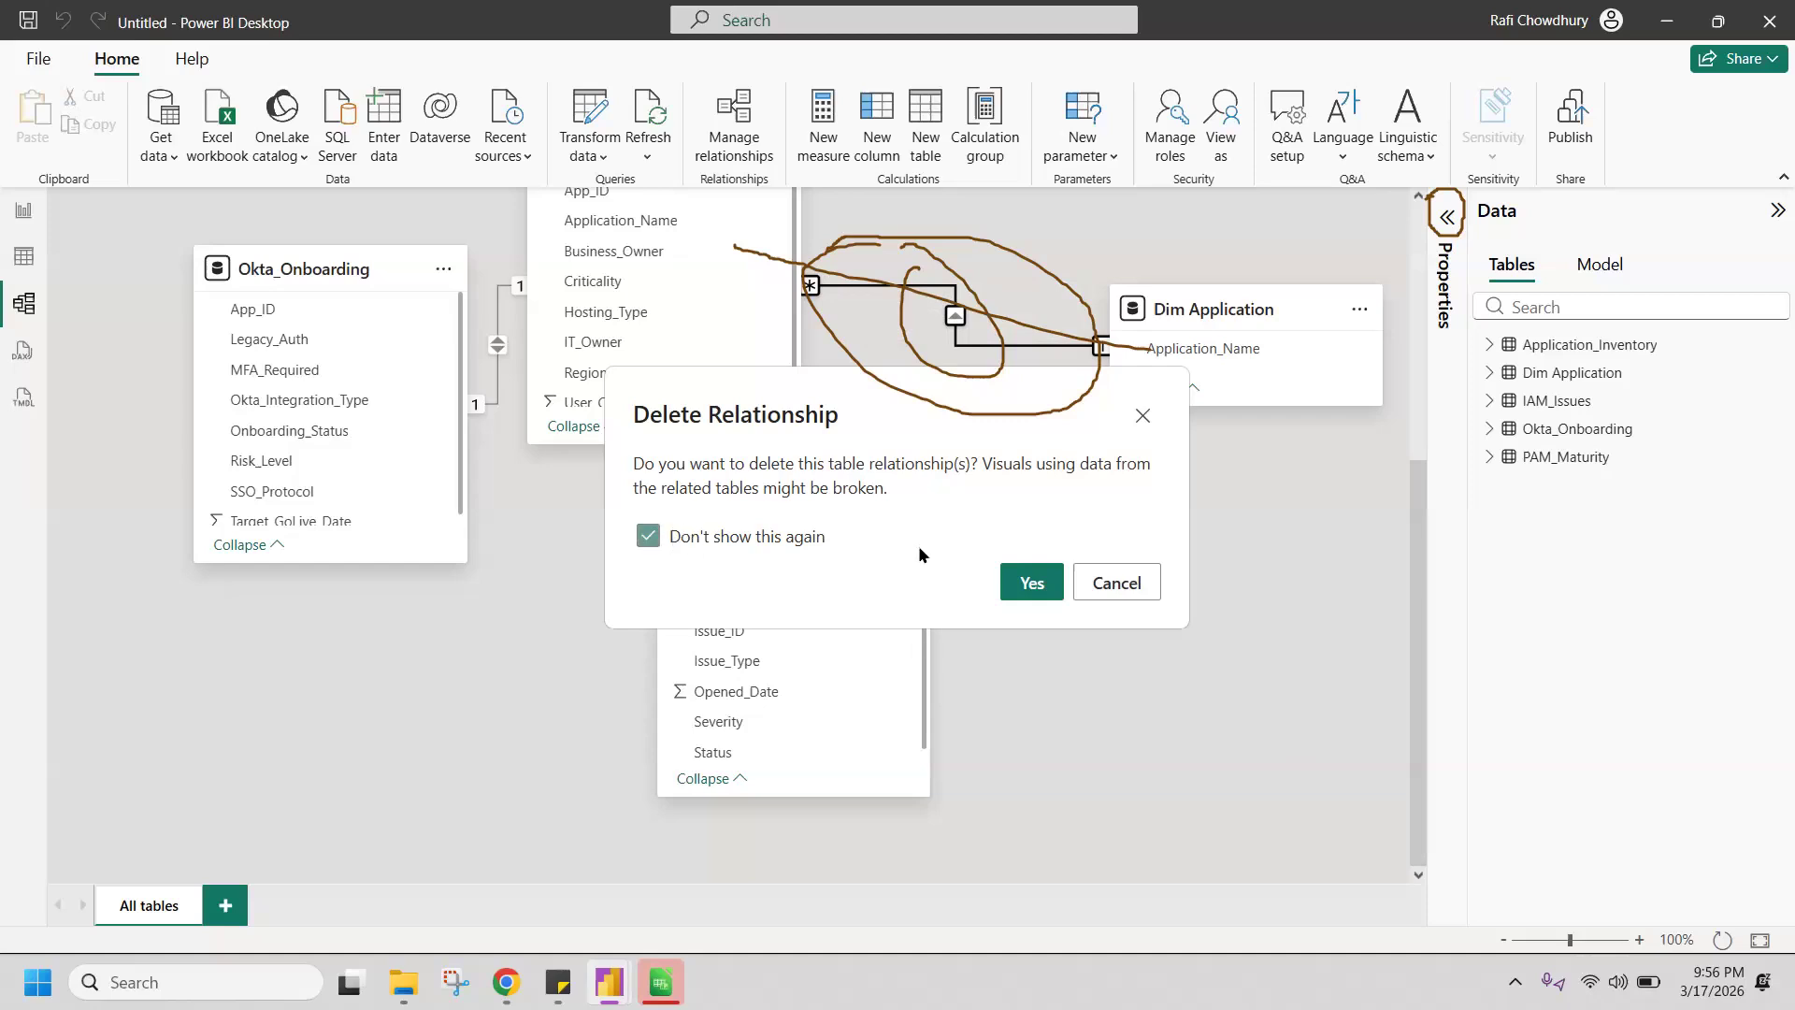
pyautogui.click(1040, 587)
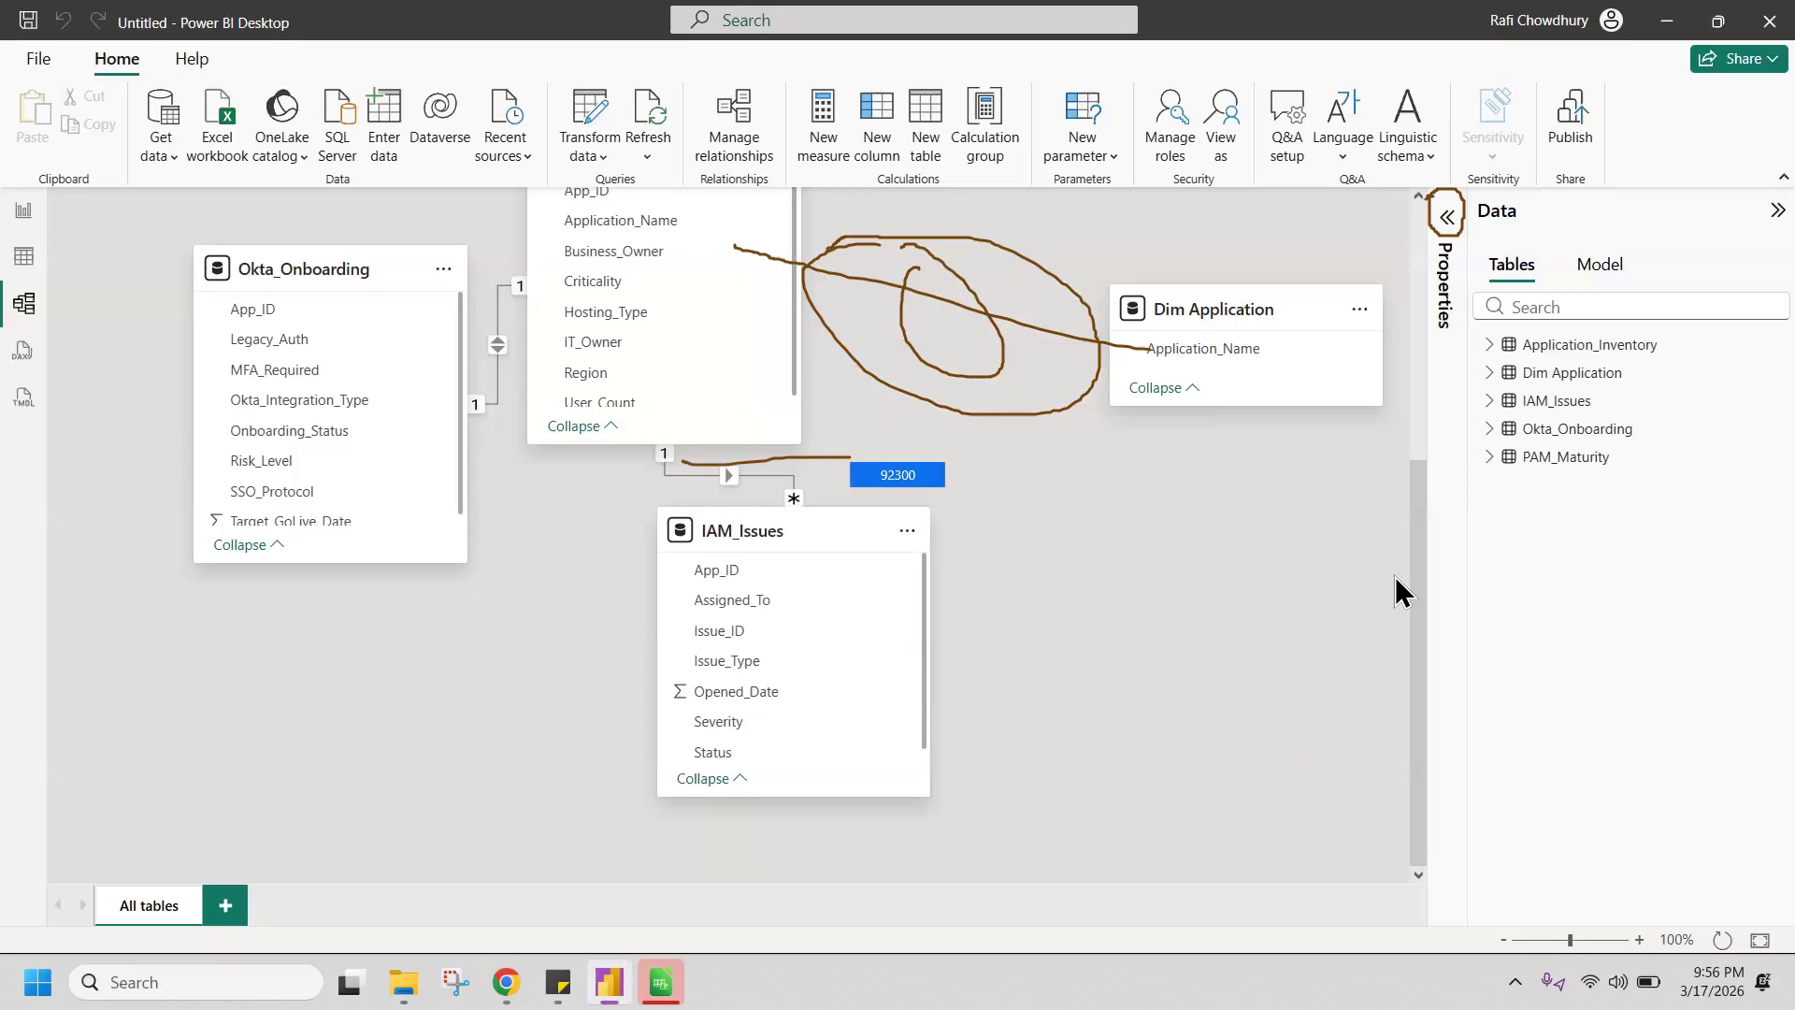
# Step: Delete the relationships linking Application_Inventory to IAM_Issues, Okta_Onboarding and PAM_Maturity
pyautogui.click(762, 477)
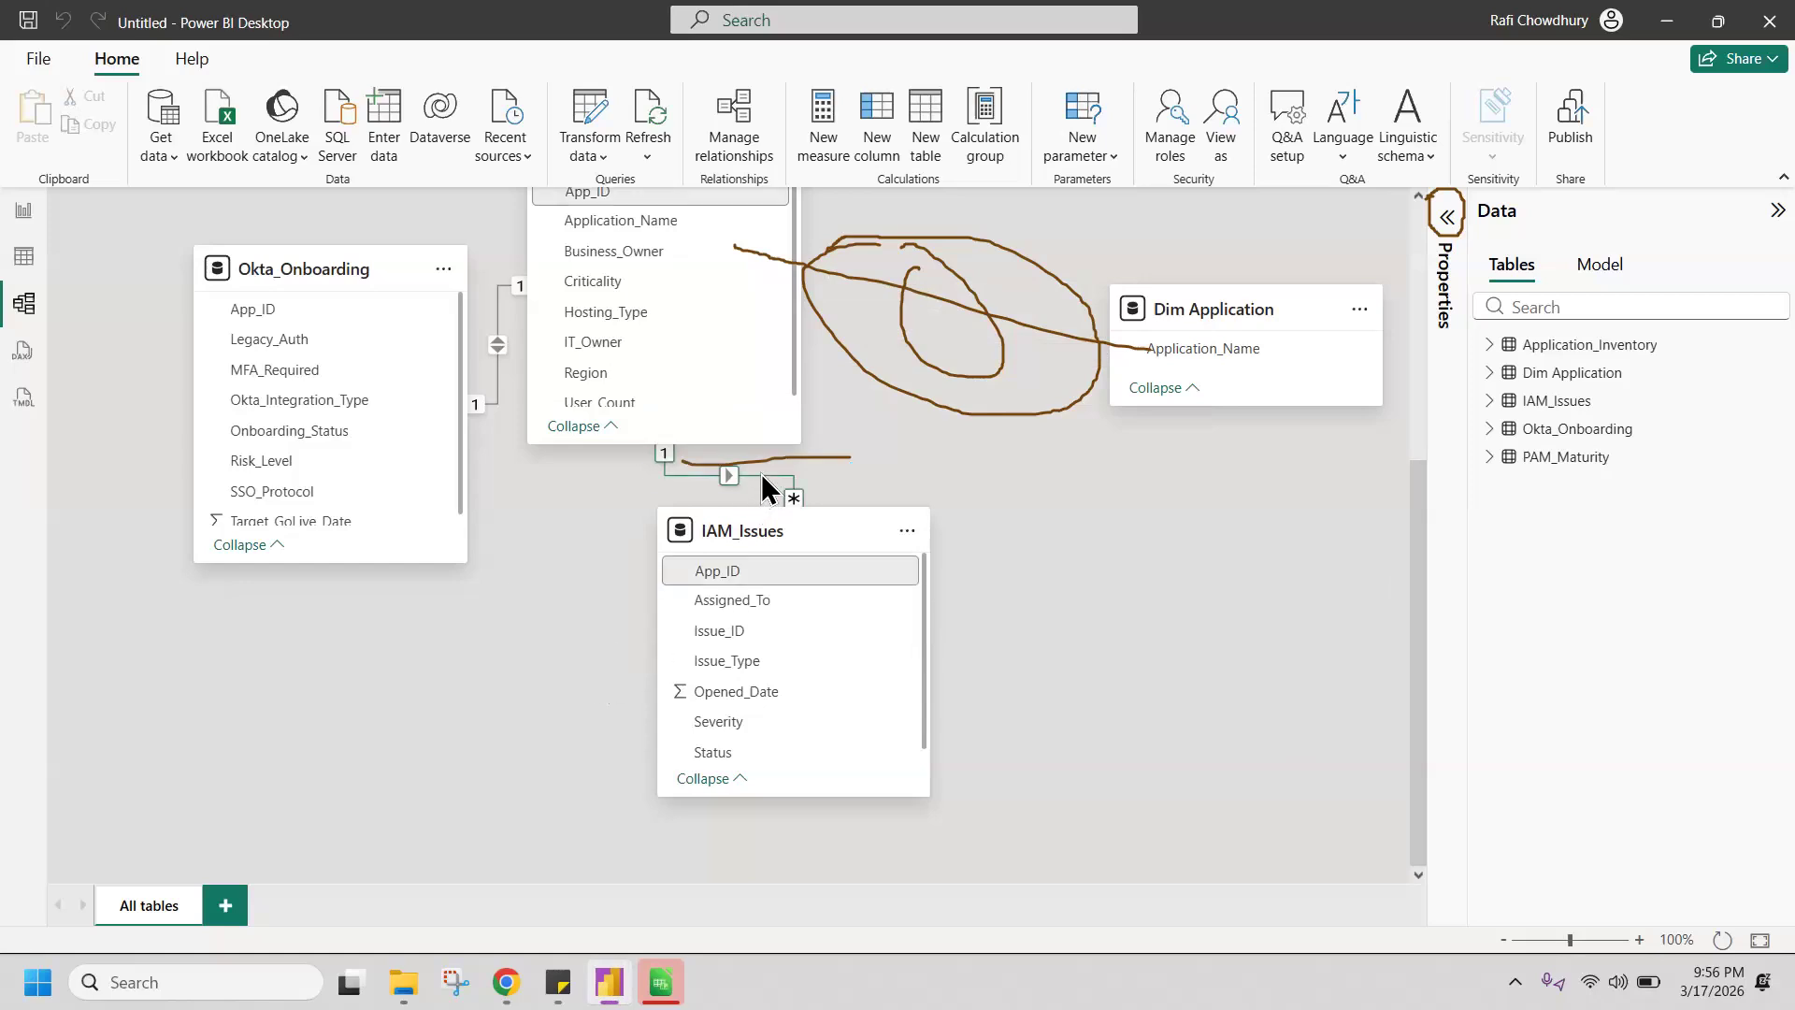
pyautogui.rightClick(762, 476)
pyautogui.click(788, 487)
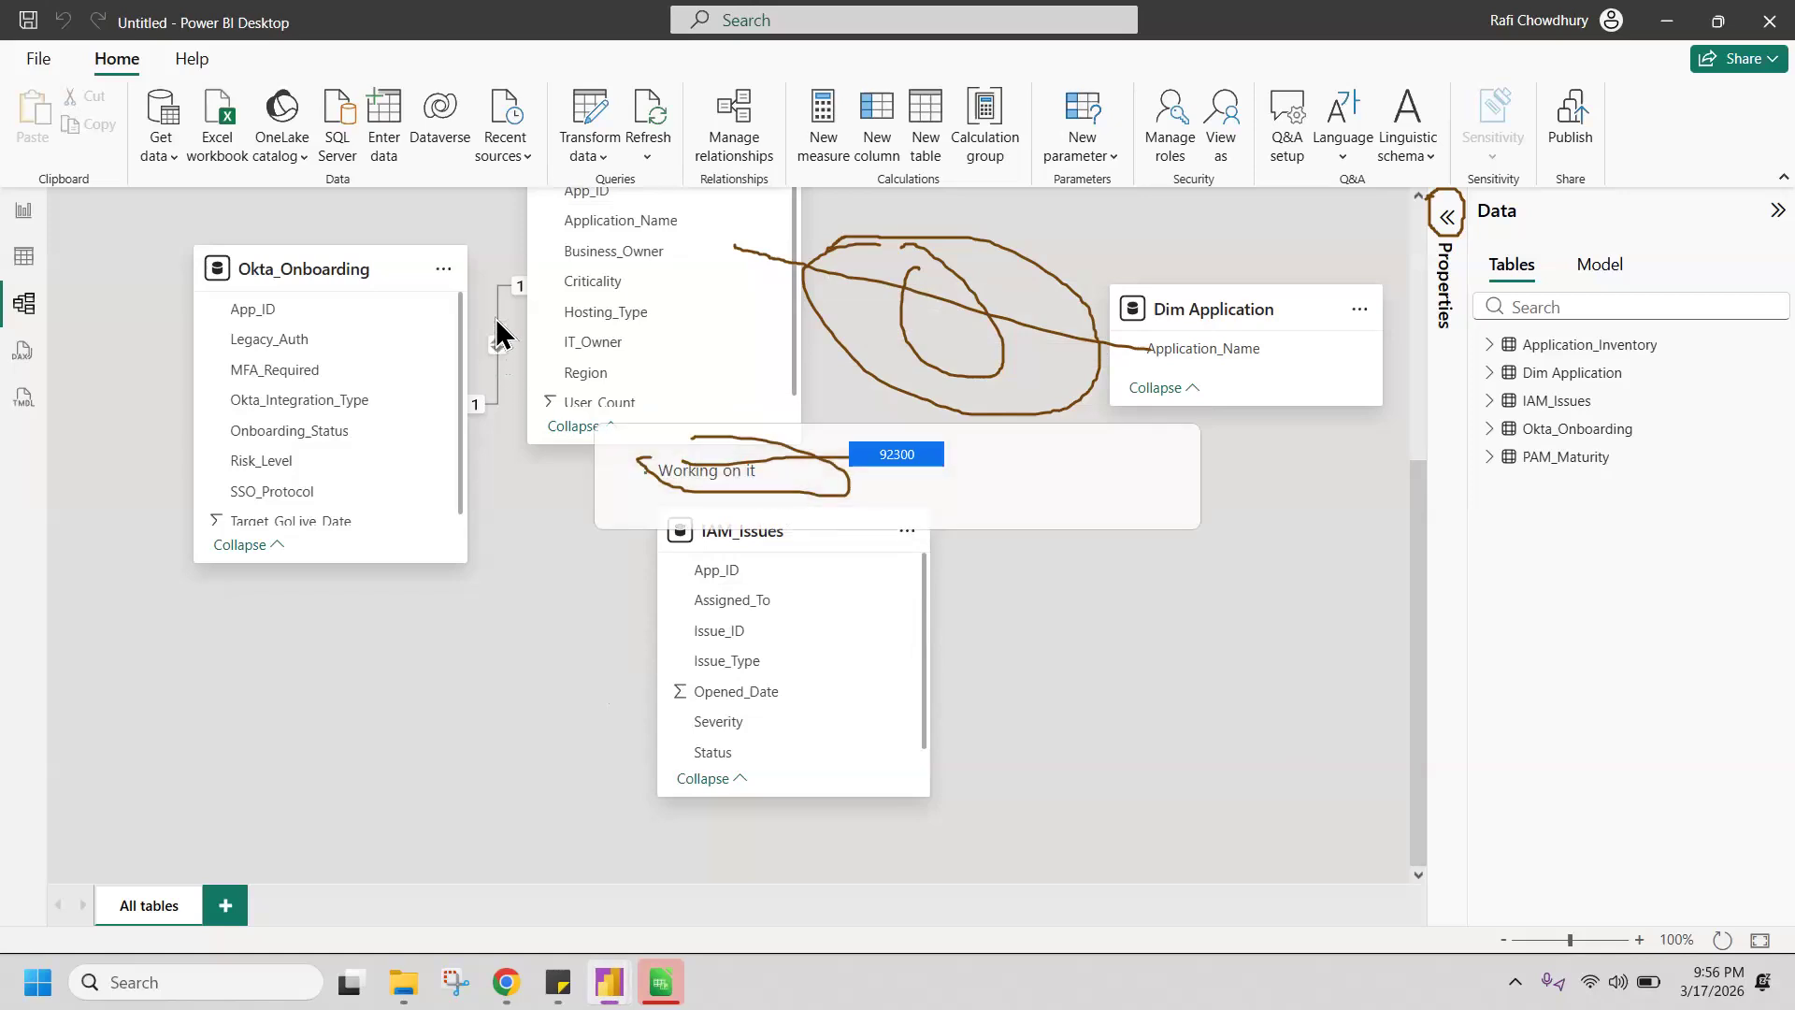
pyautogui.rightClick(497, 318)
pyautogui.click(522, 334)
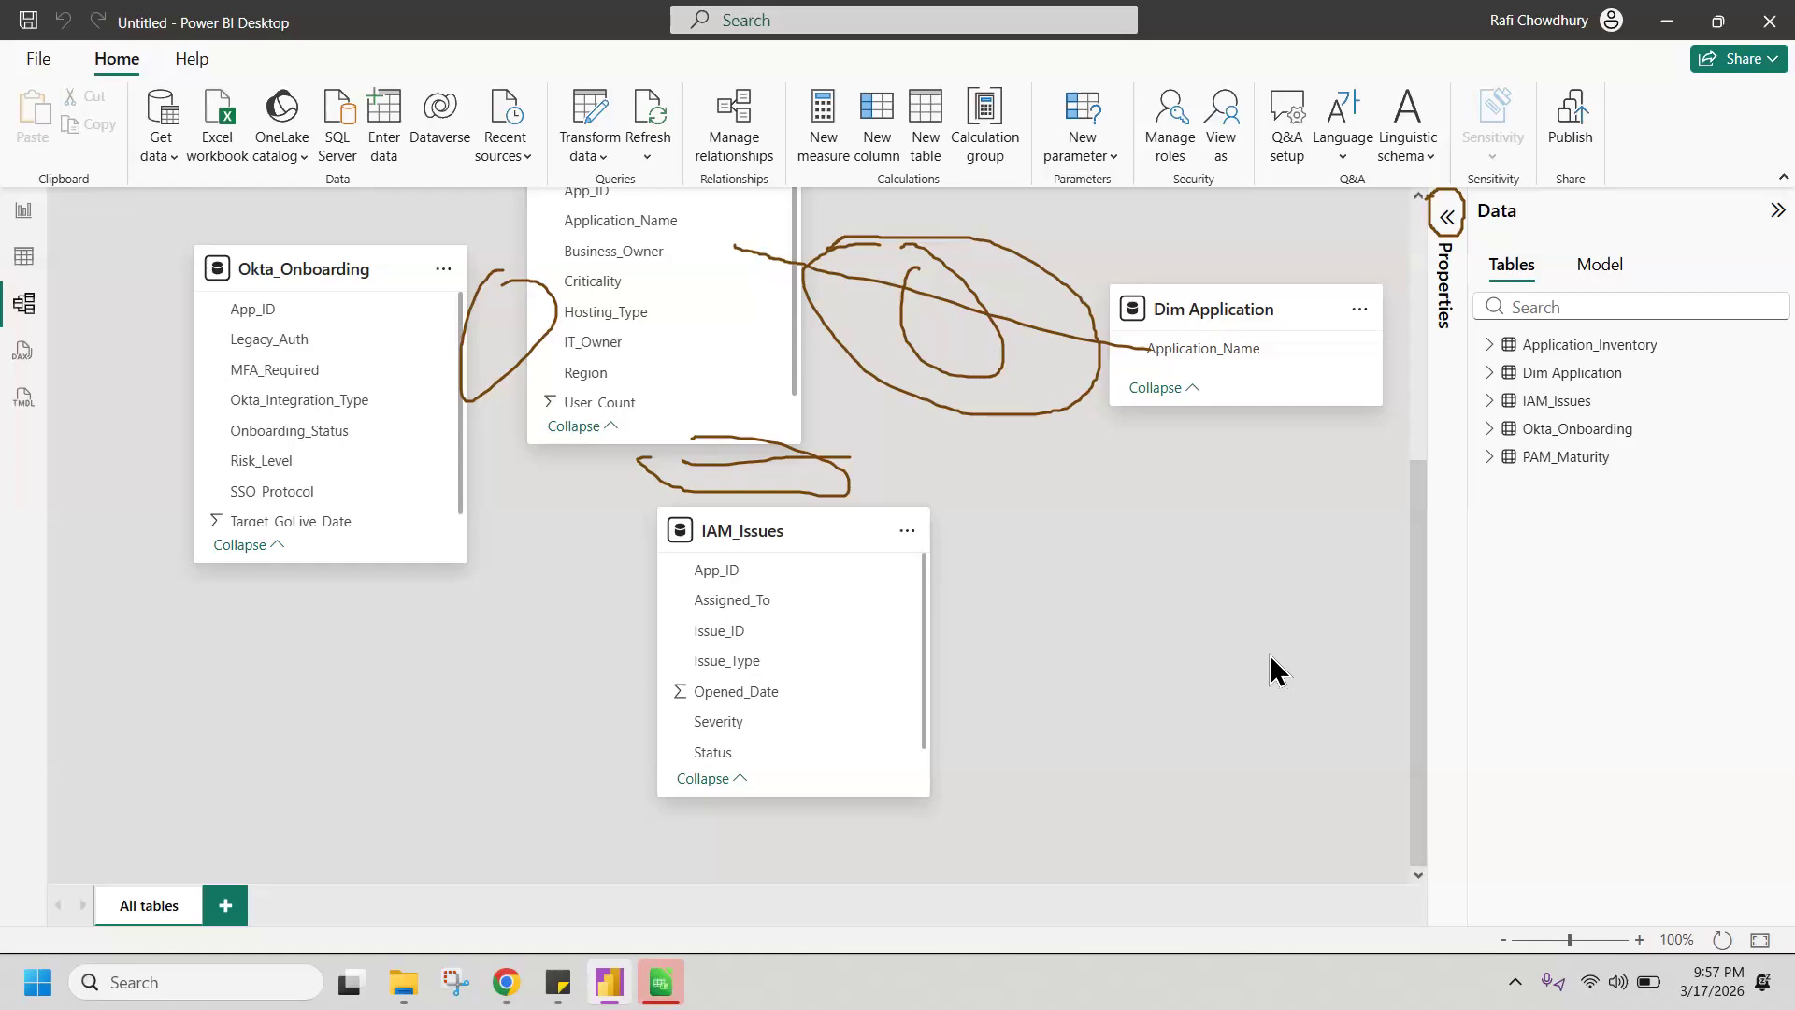
pyautogui.scroll(5, 1274, 670)
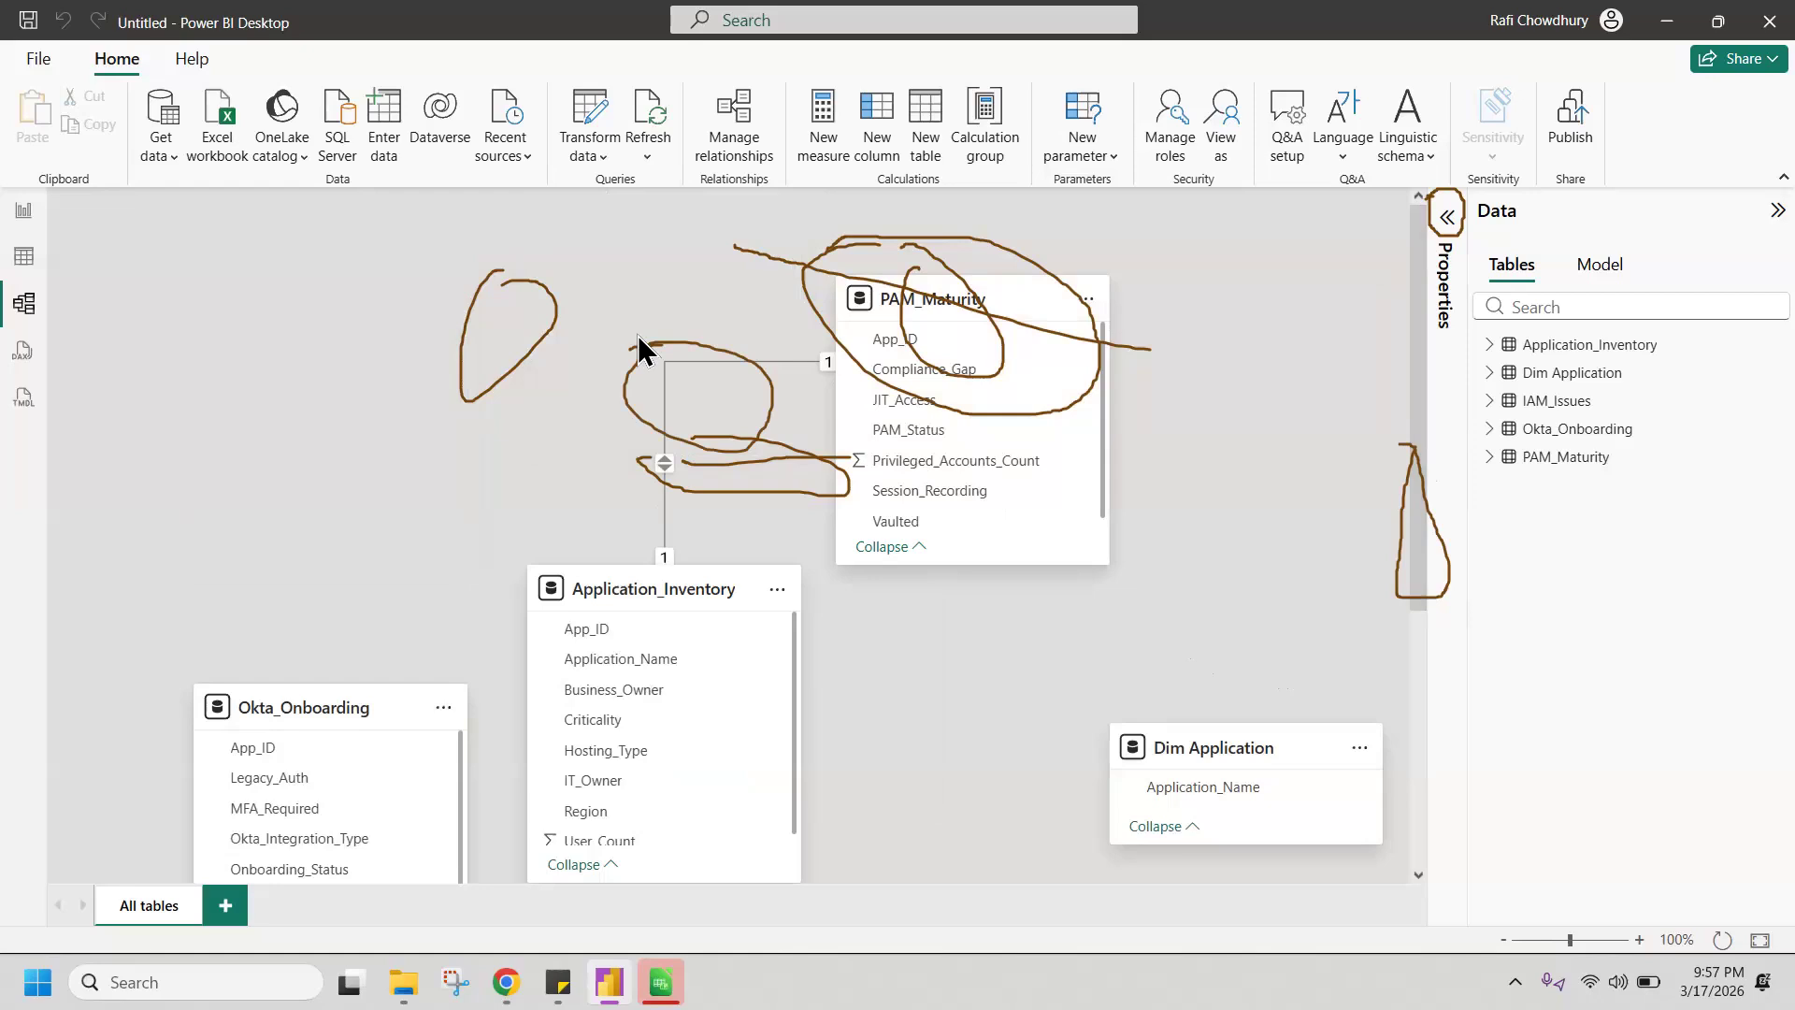
pyautogui.rightClick(664, 388)
pyautogui.click(679, 397)
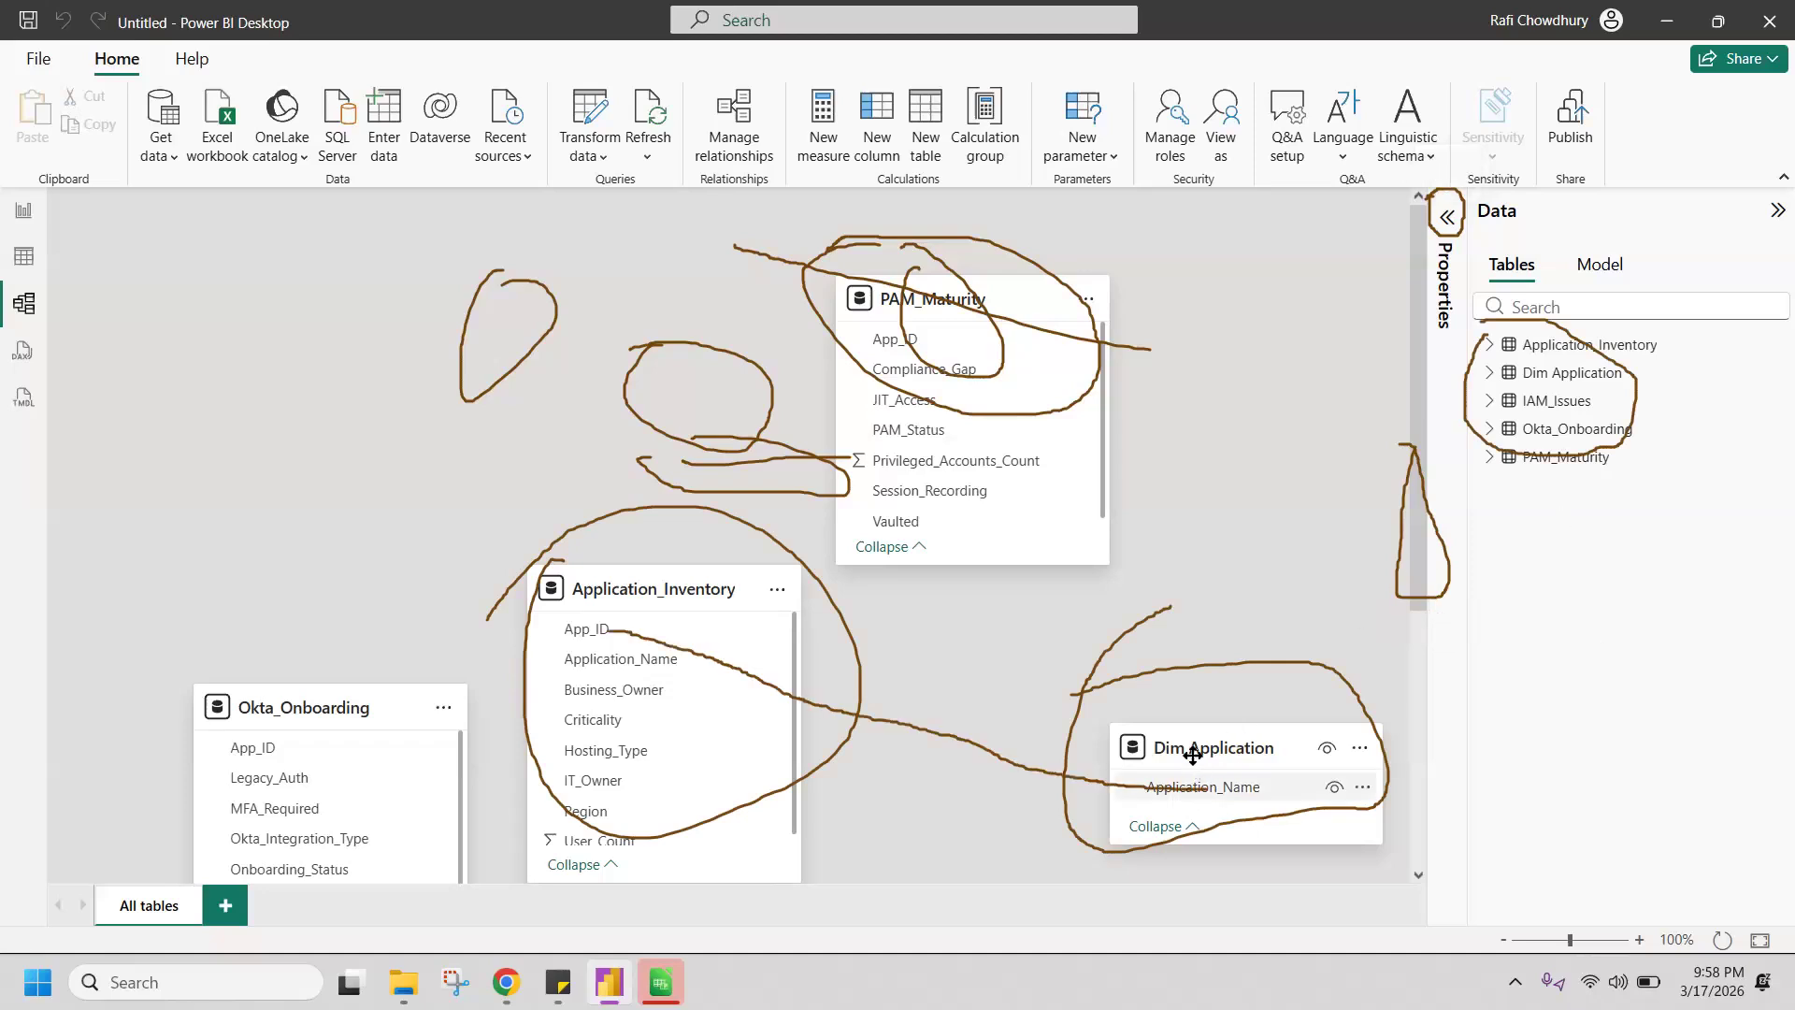
# Step: Create an active one-to-many relationship with single cross-filtering from Dim Application's Application_Name to Application_Inventory's Application_Name
pyautogui.moveTo(1193, 756)
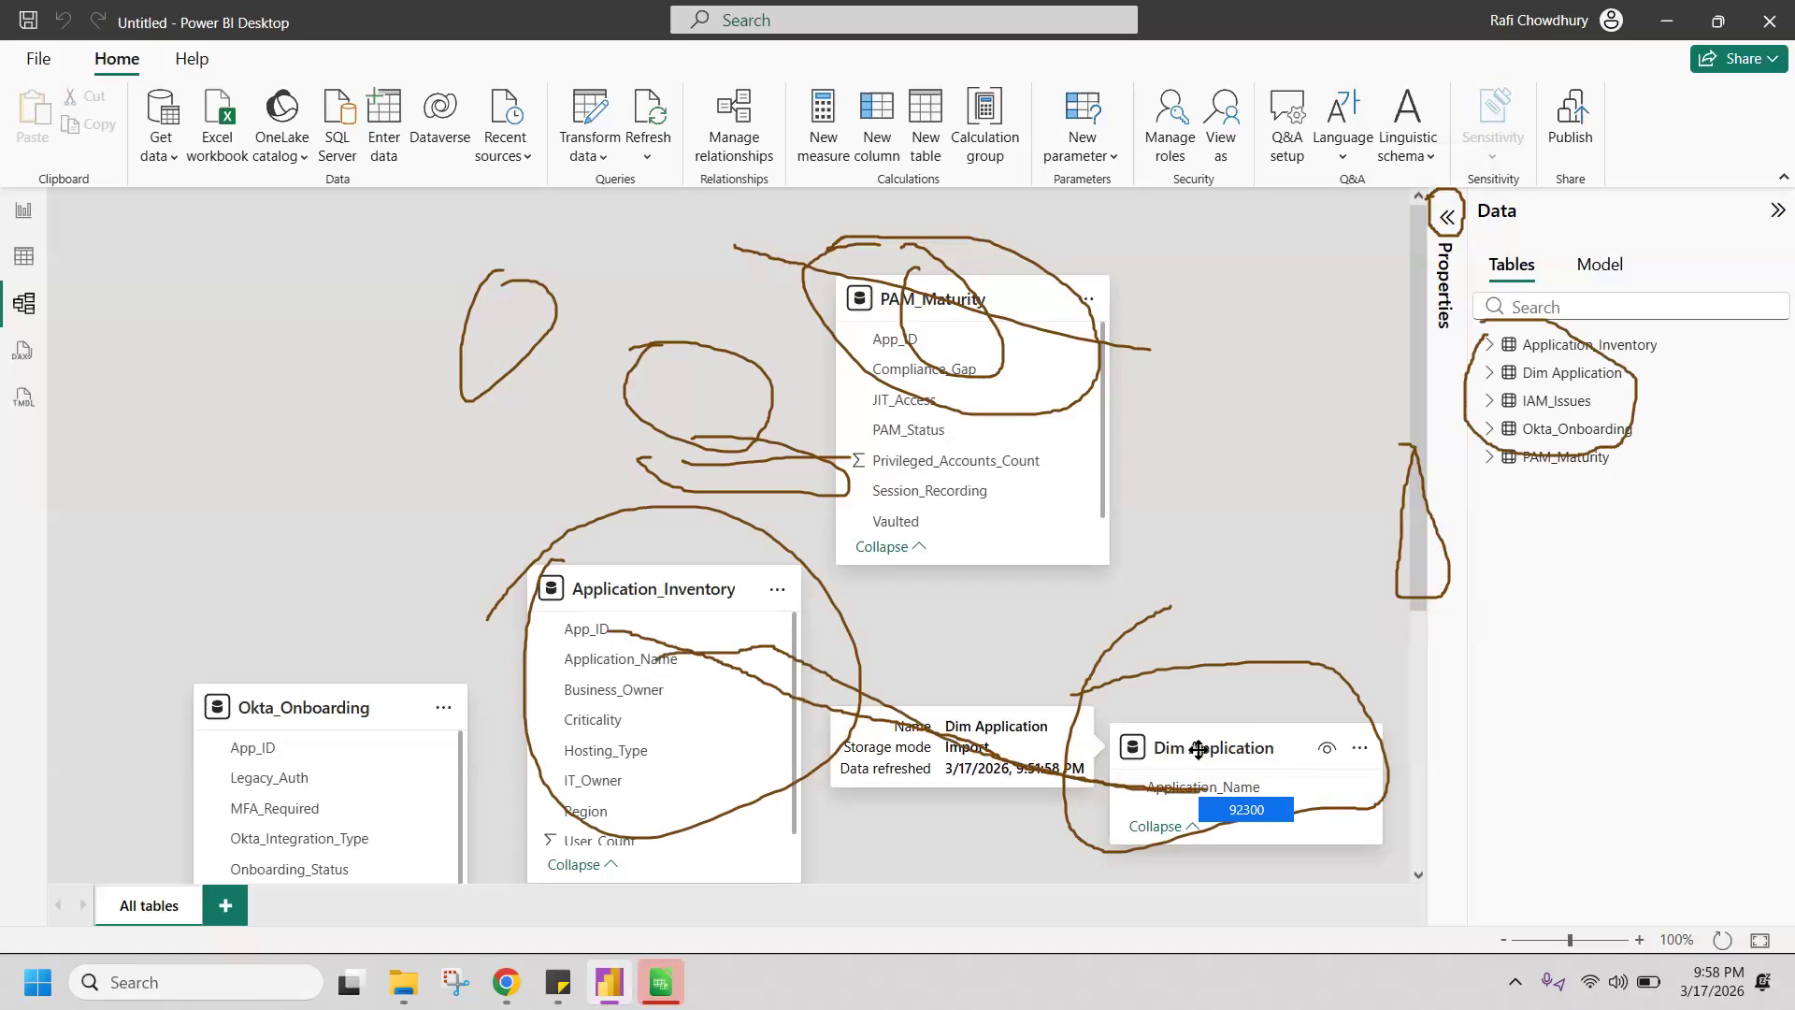
pyautogui.moveTo(1219, 786); pyautogui.dragTo(675, 661)
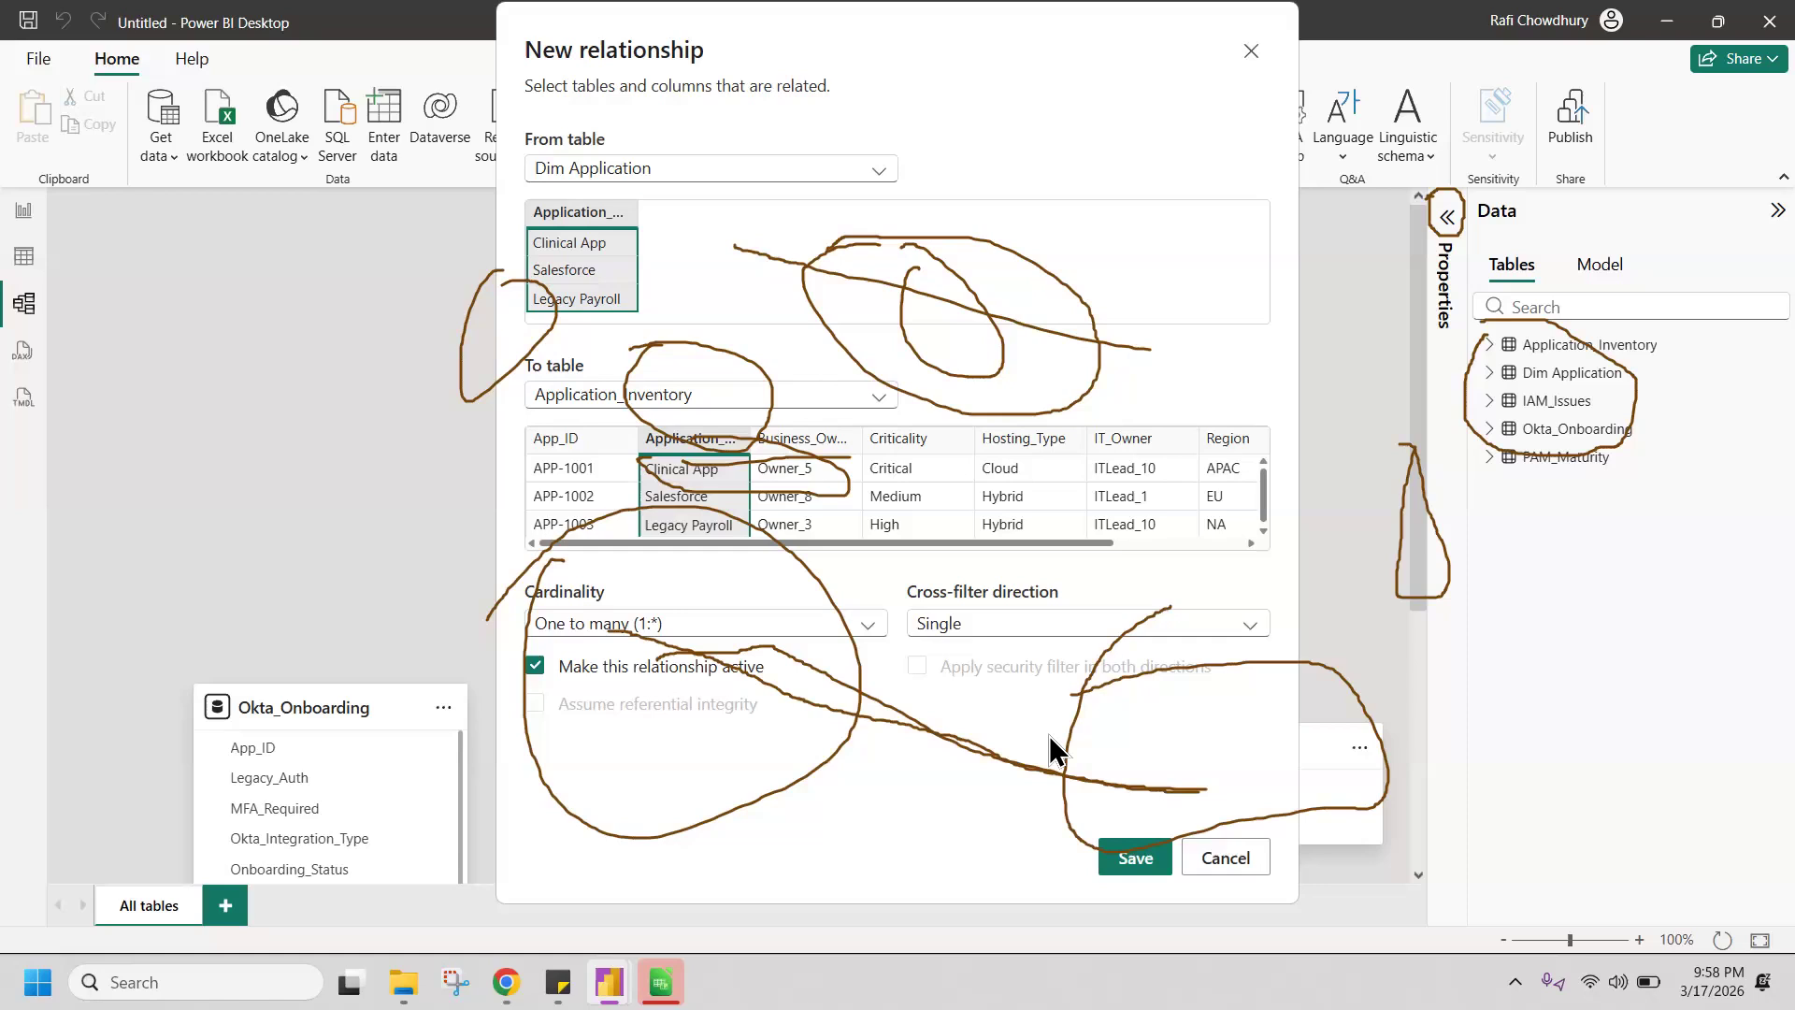
pyautogui.press('Escape')
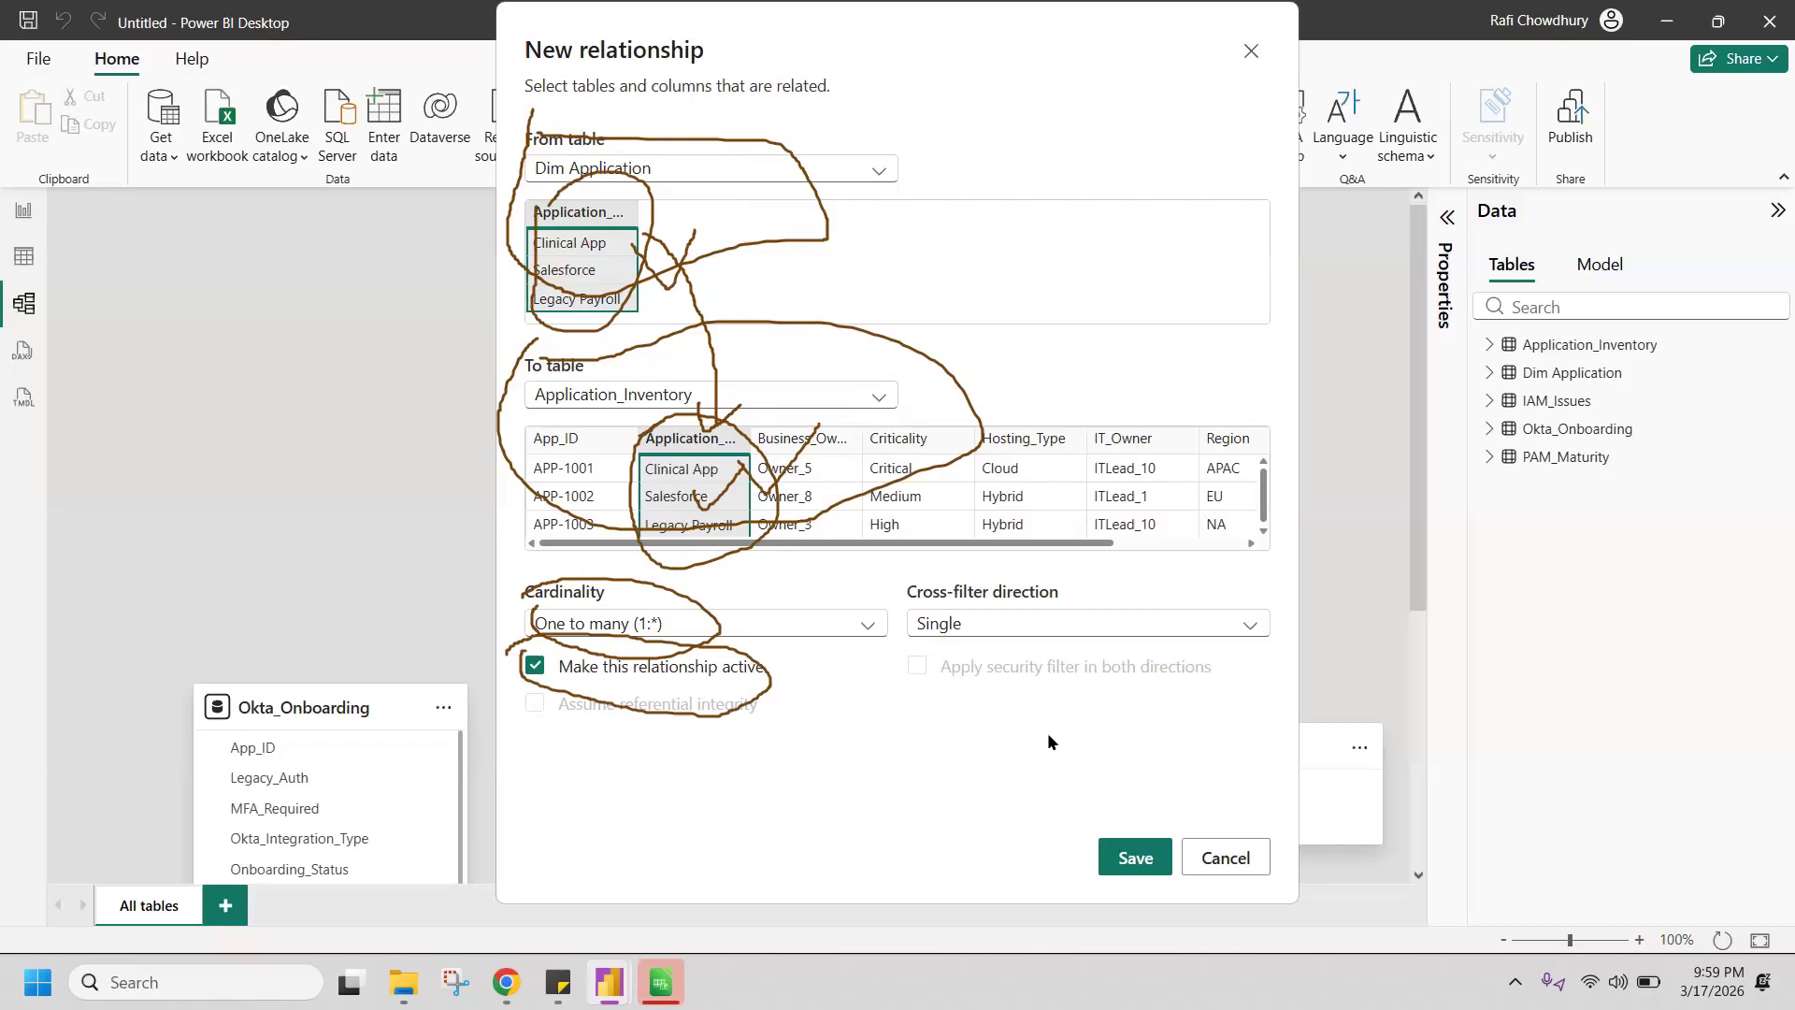
pyautogui.click(1136, 857)
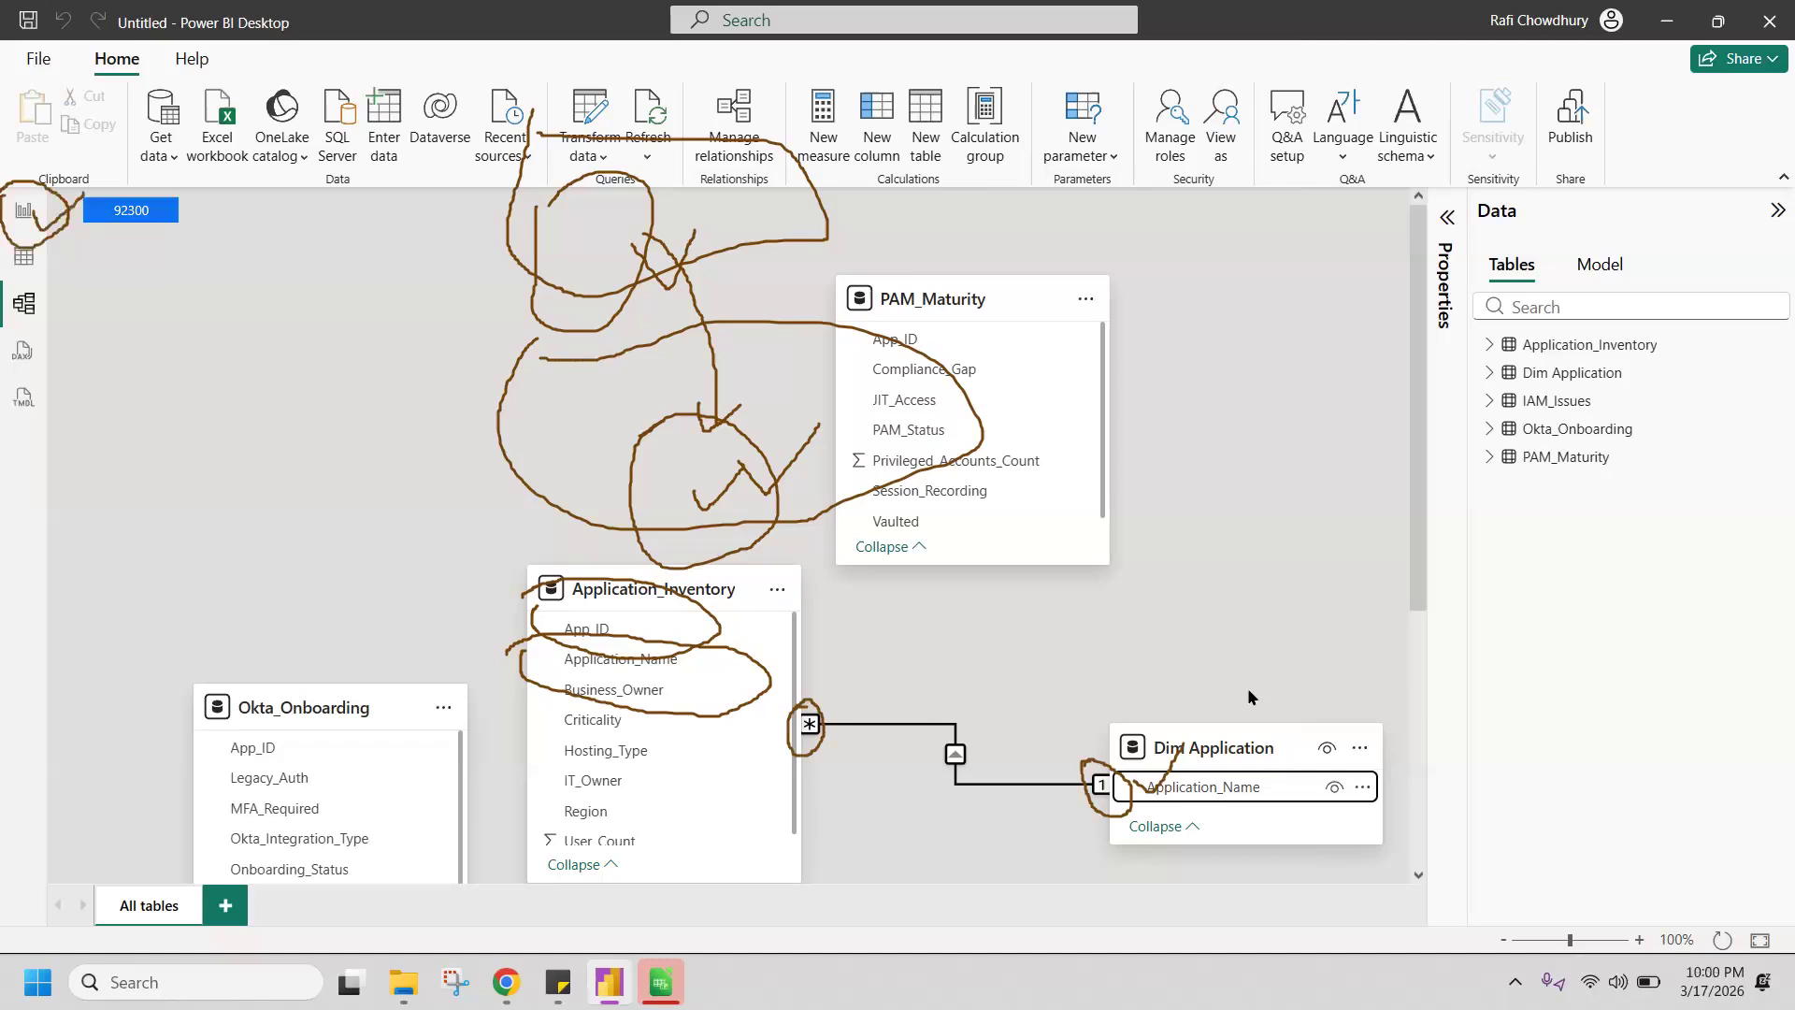
# Step: Return to the report view and start a new measure named Total Count in the Application_Inventory table
pyautogui.click(25, 212)
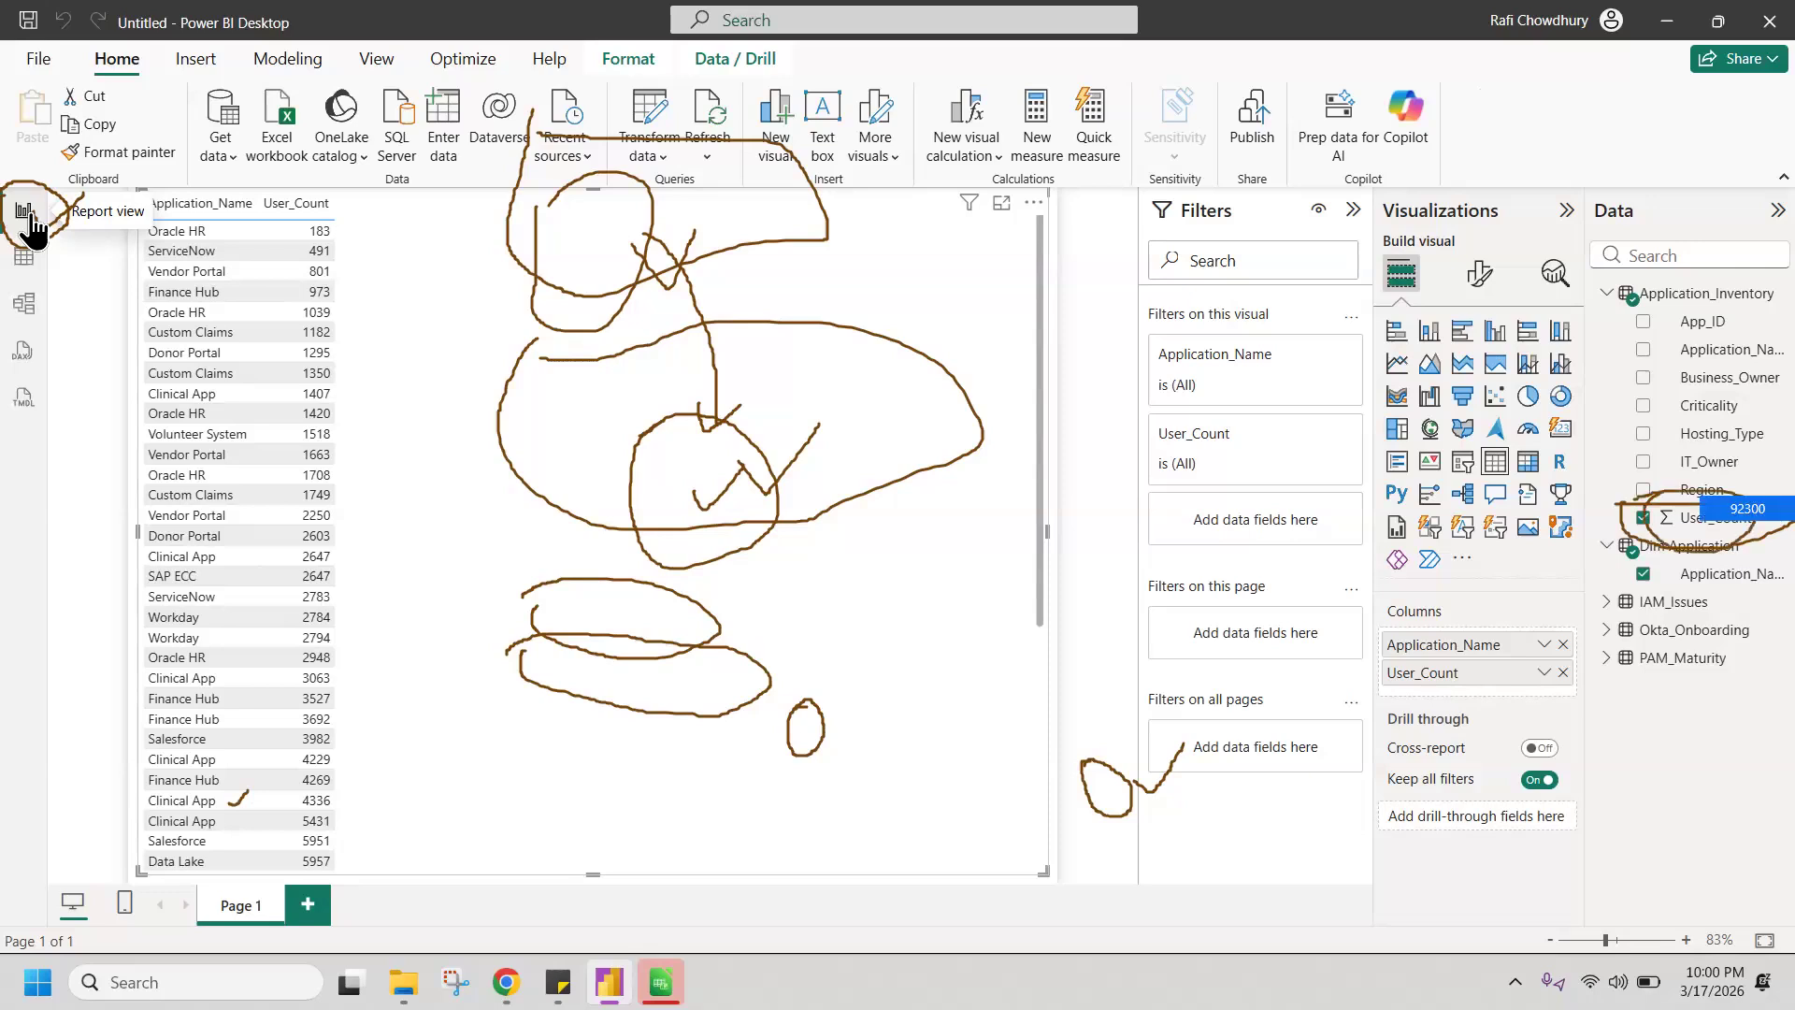
pyautogui.rightClick(1691, 520)
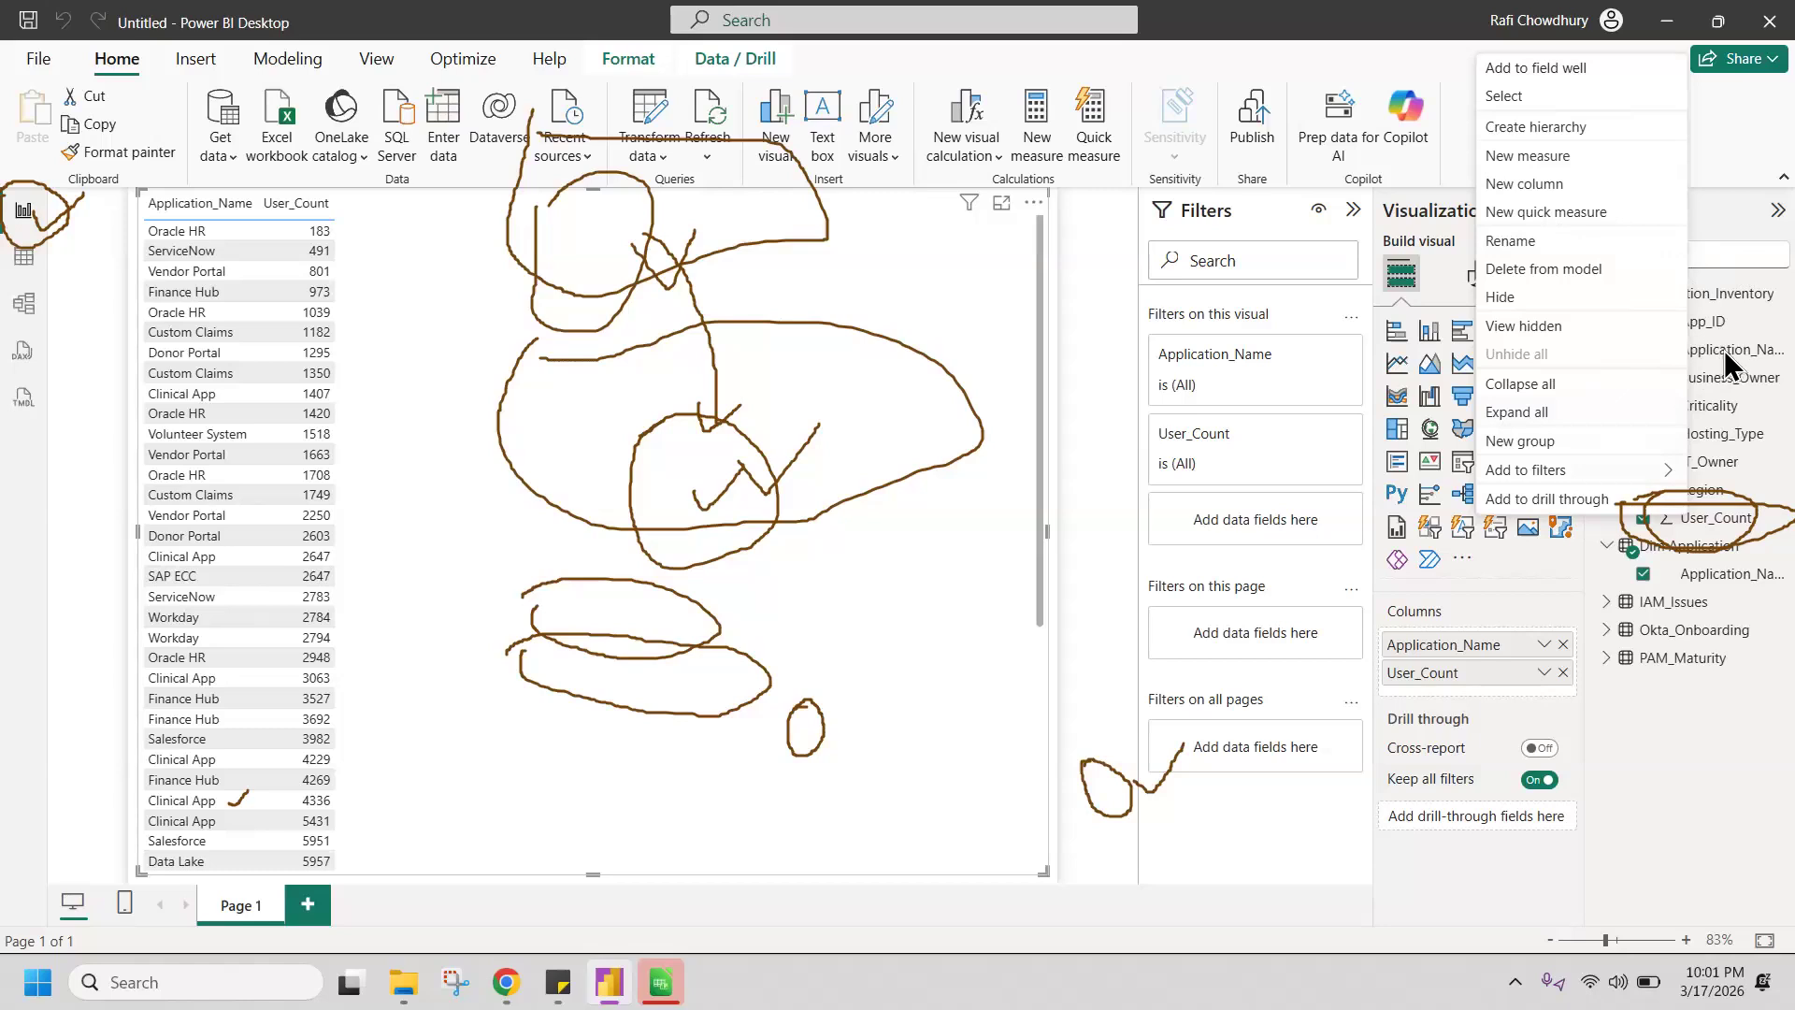
pyautogui.click(1551, 165)
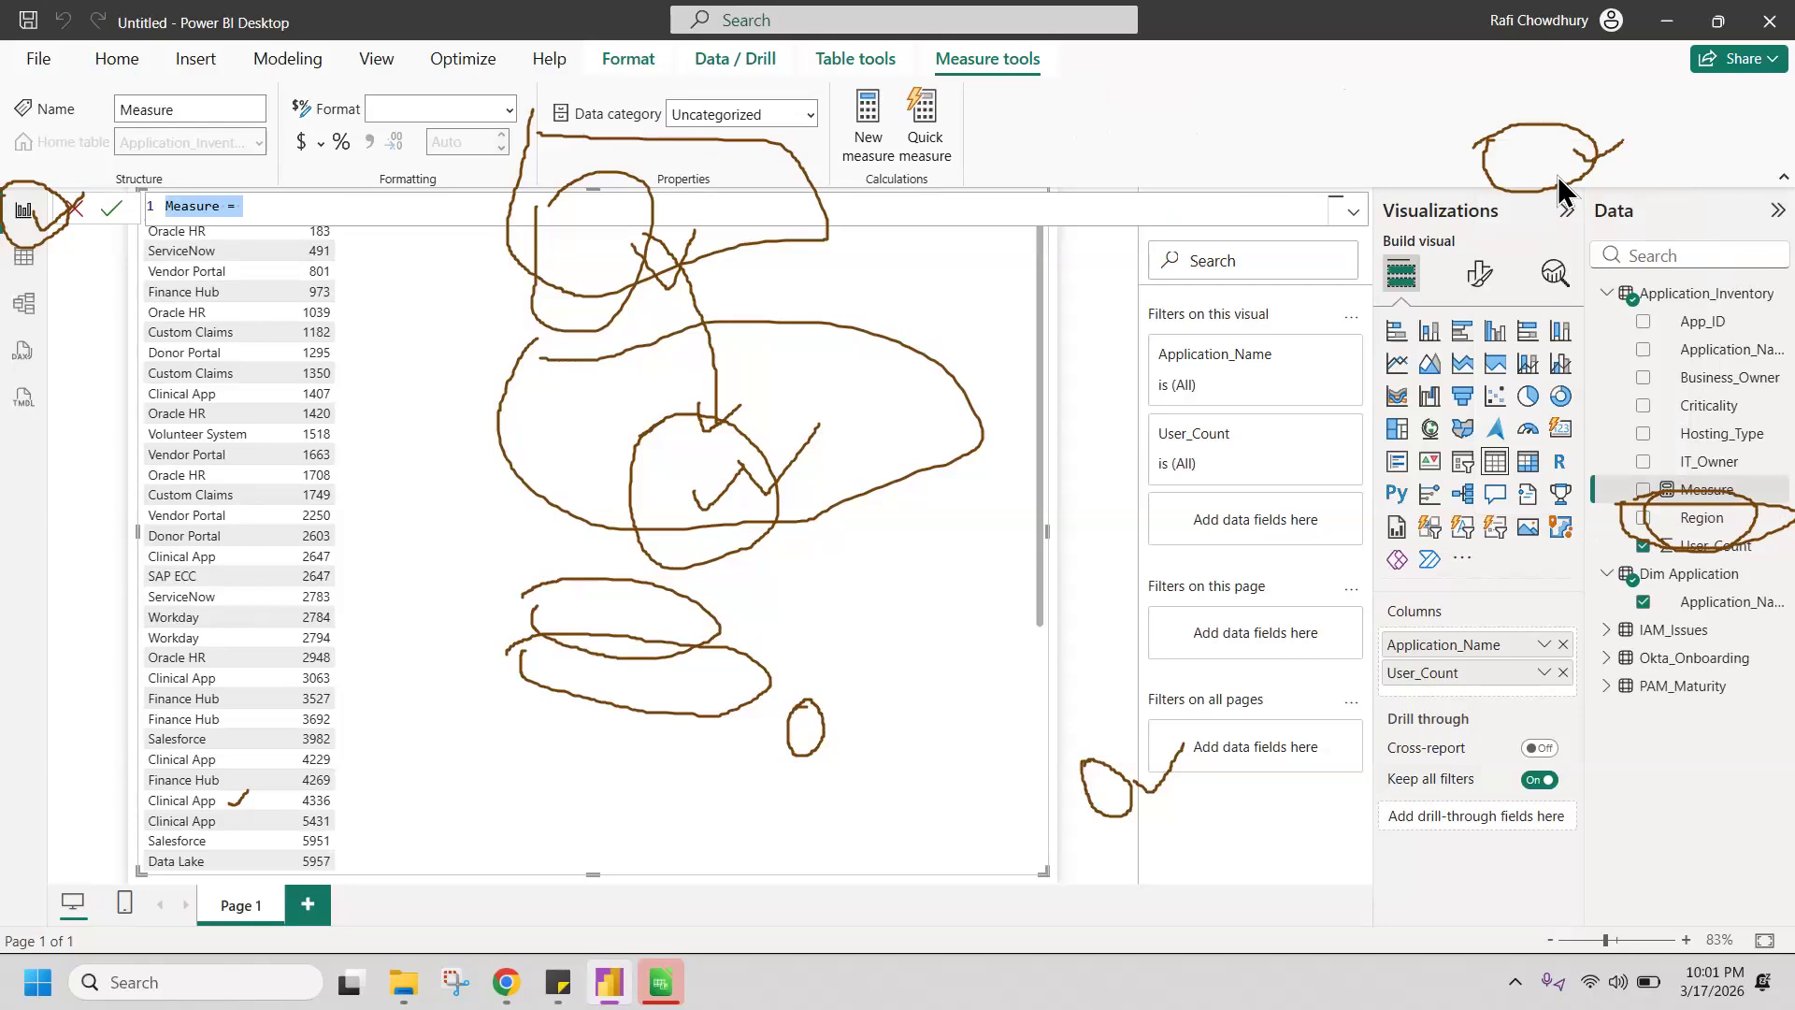
pyautogui.moveTo(139, 169); pyautogui.dragTo(127, 174)
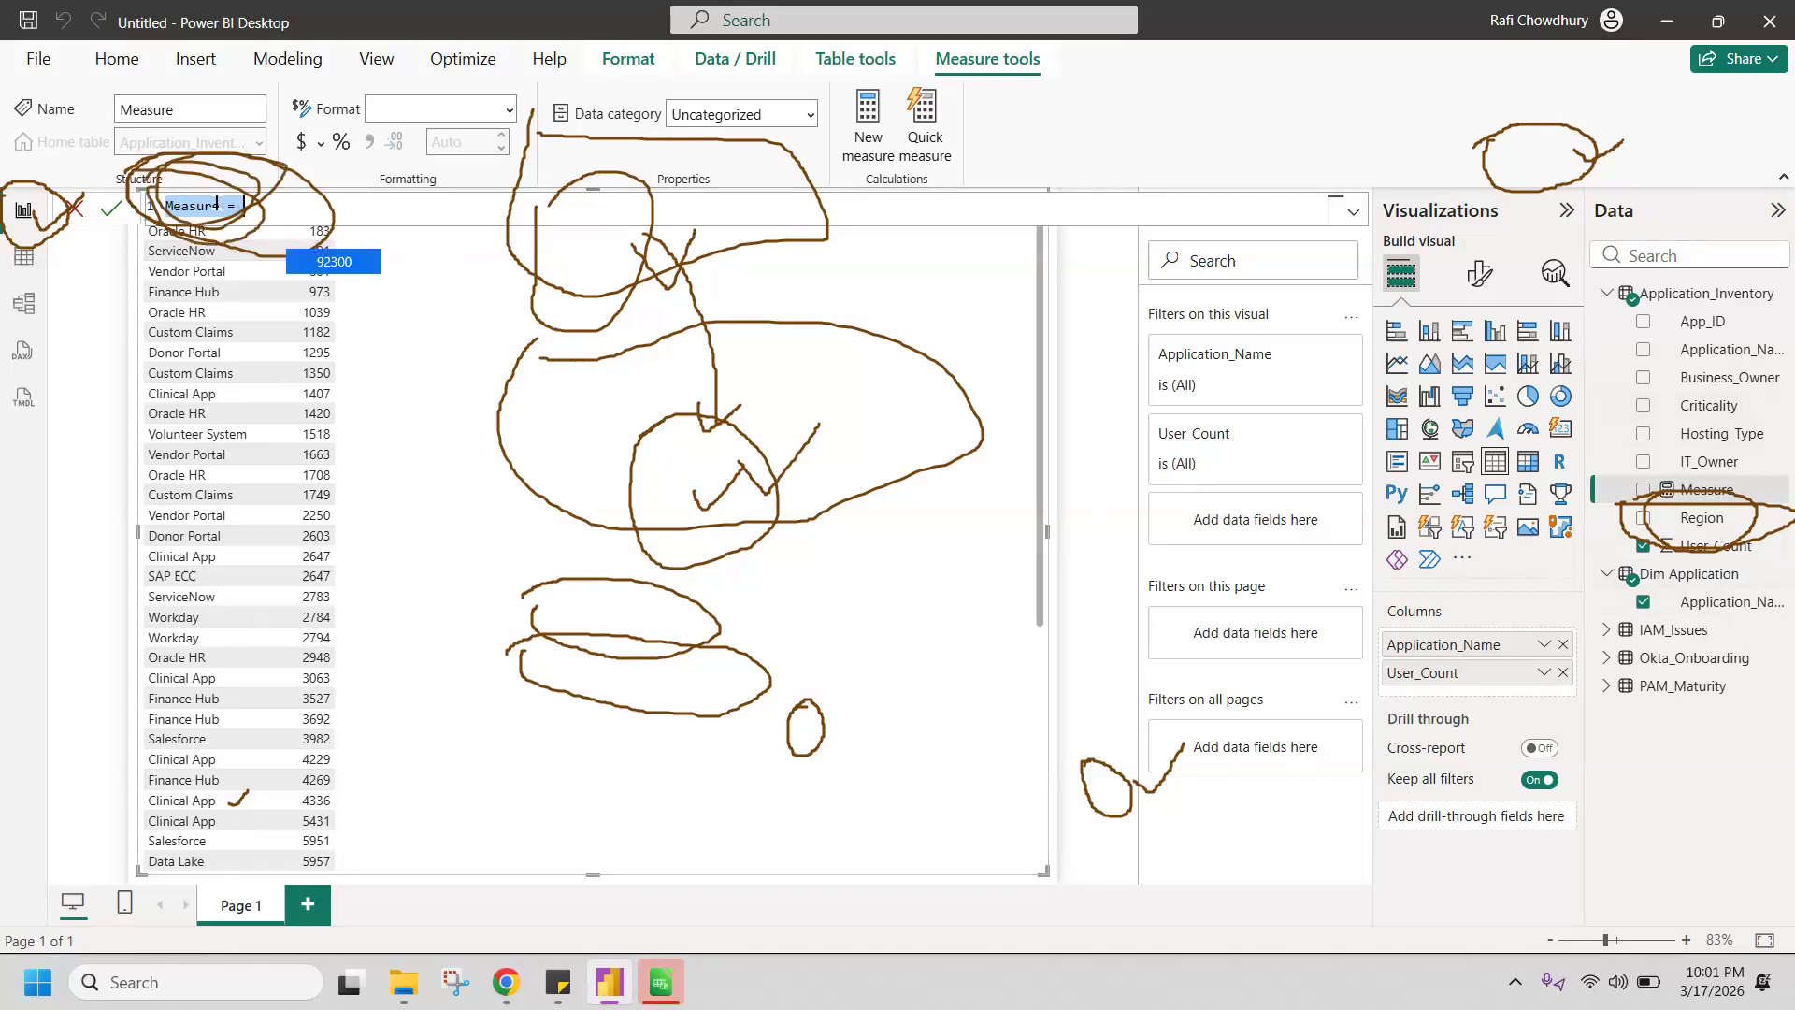
pyautogui.doubleClick(205, 206)
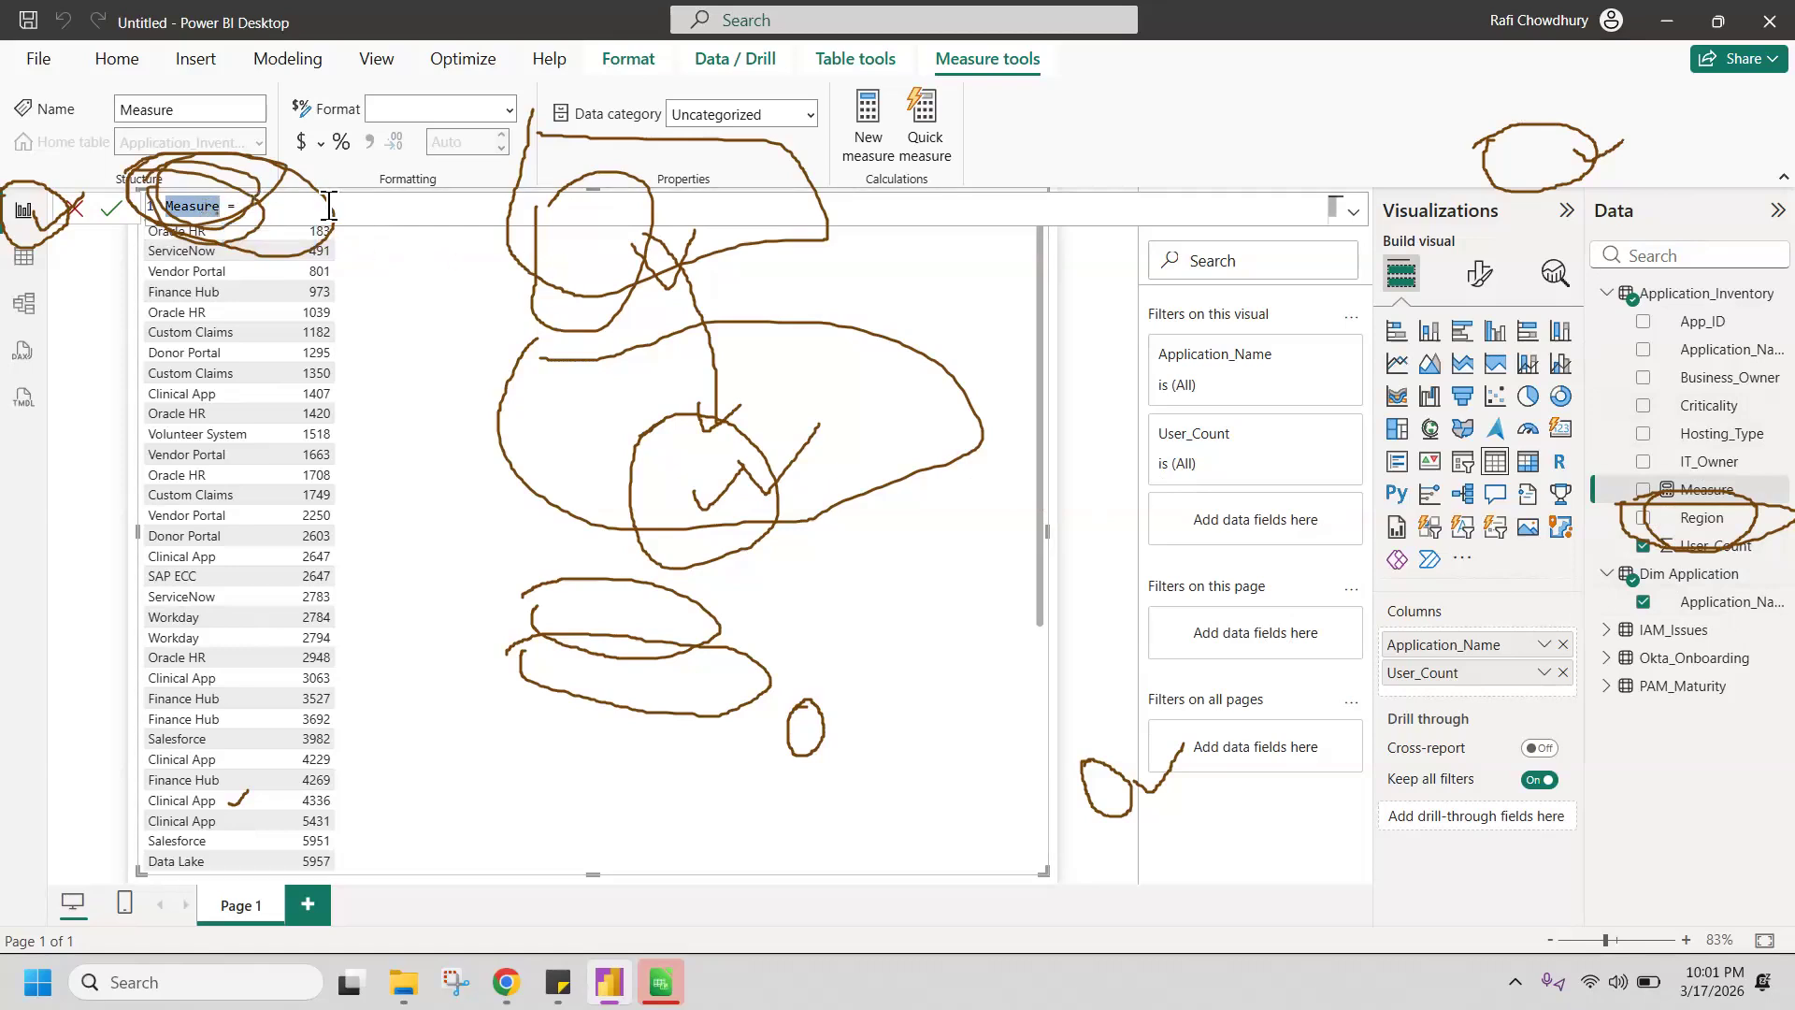
pyautogui.press('BackSpace')
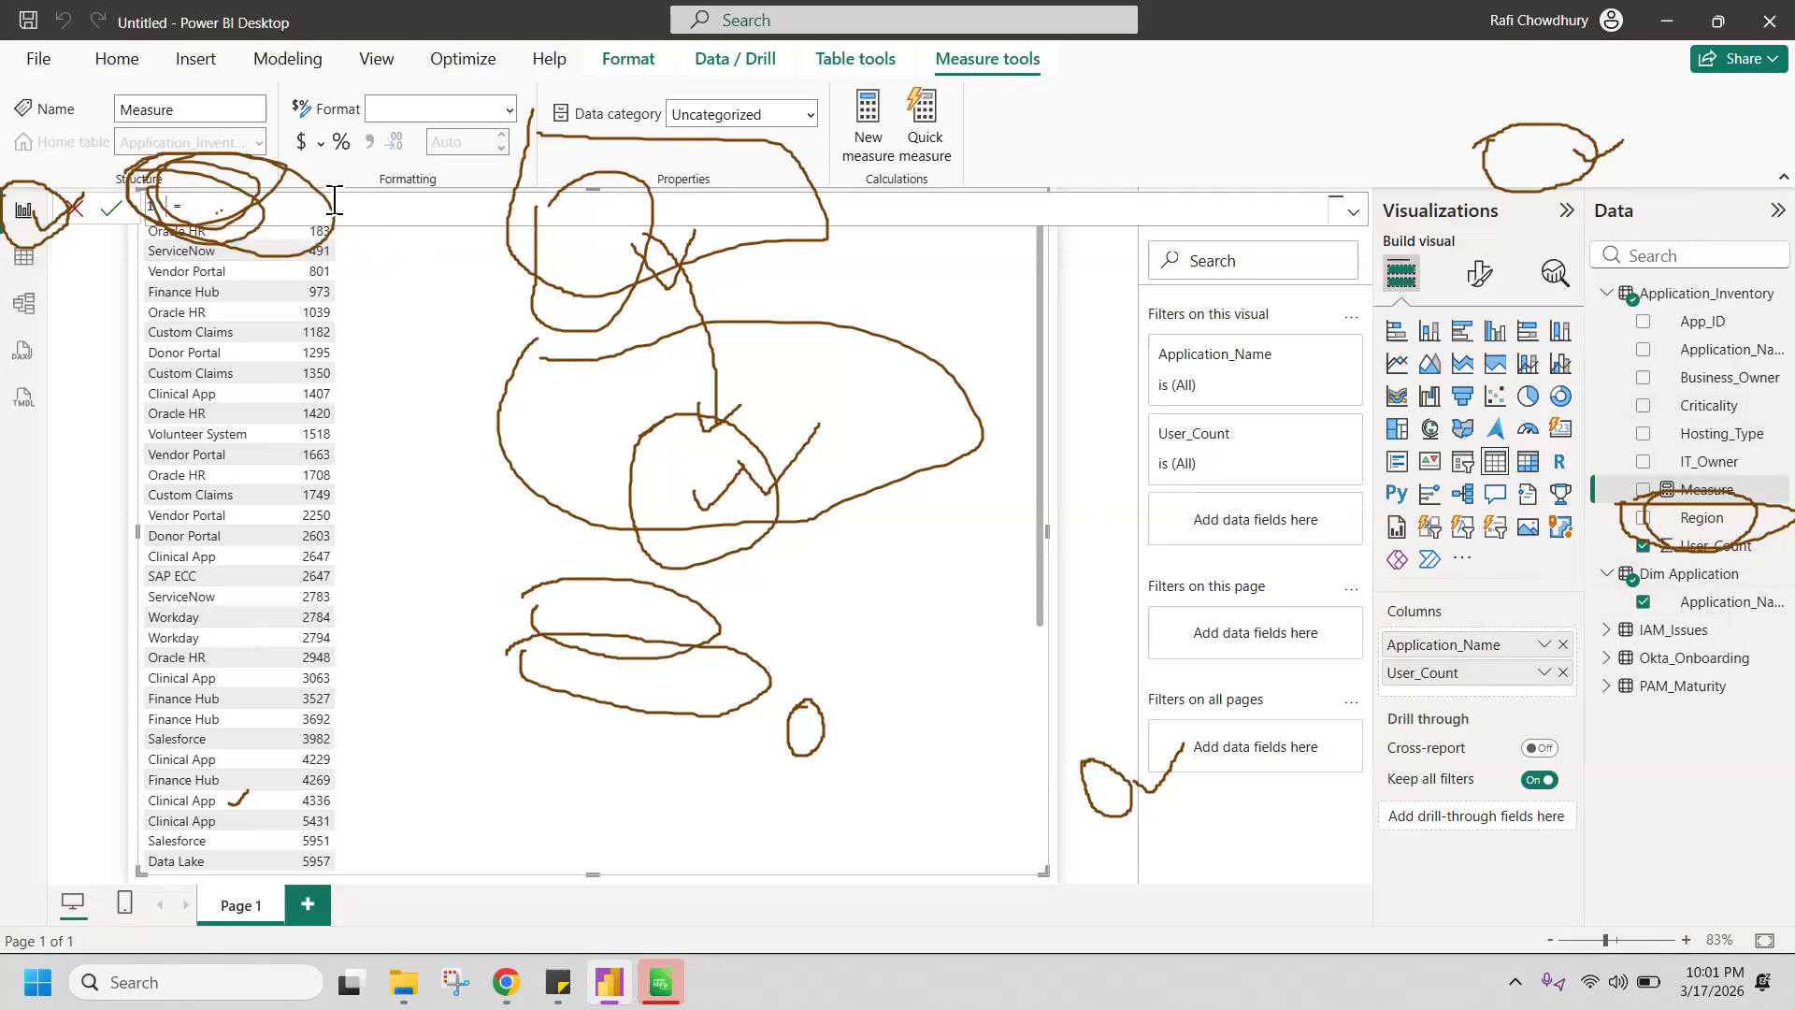
pyautogui.write('Total Count')
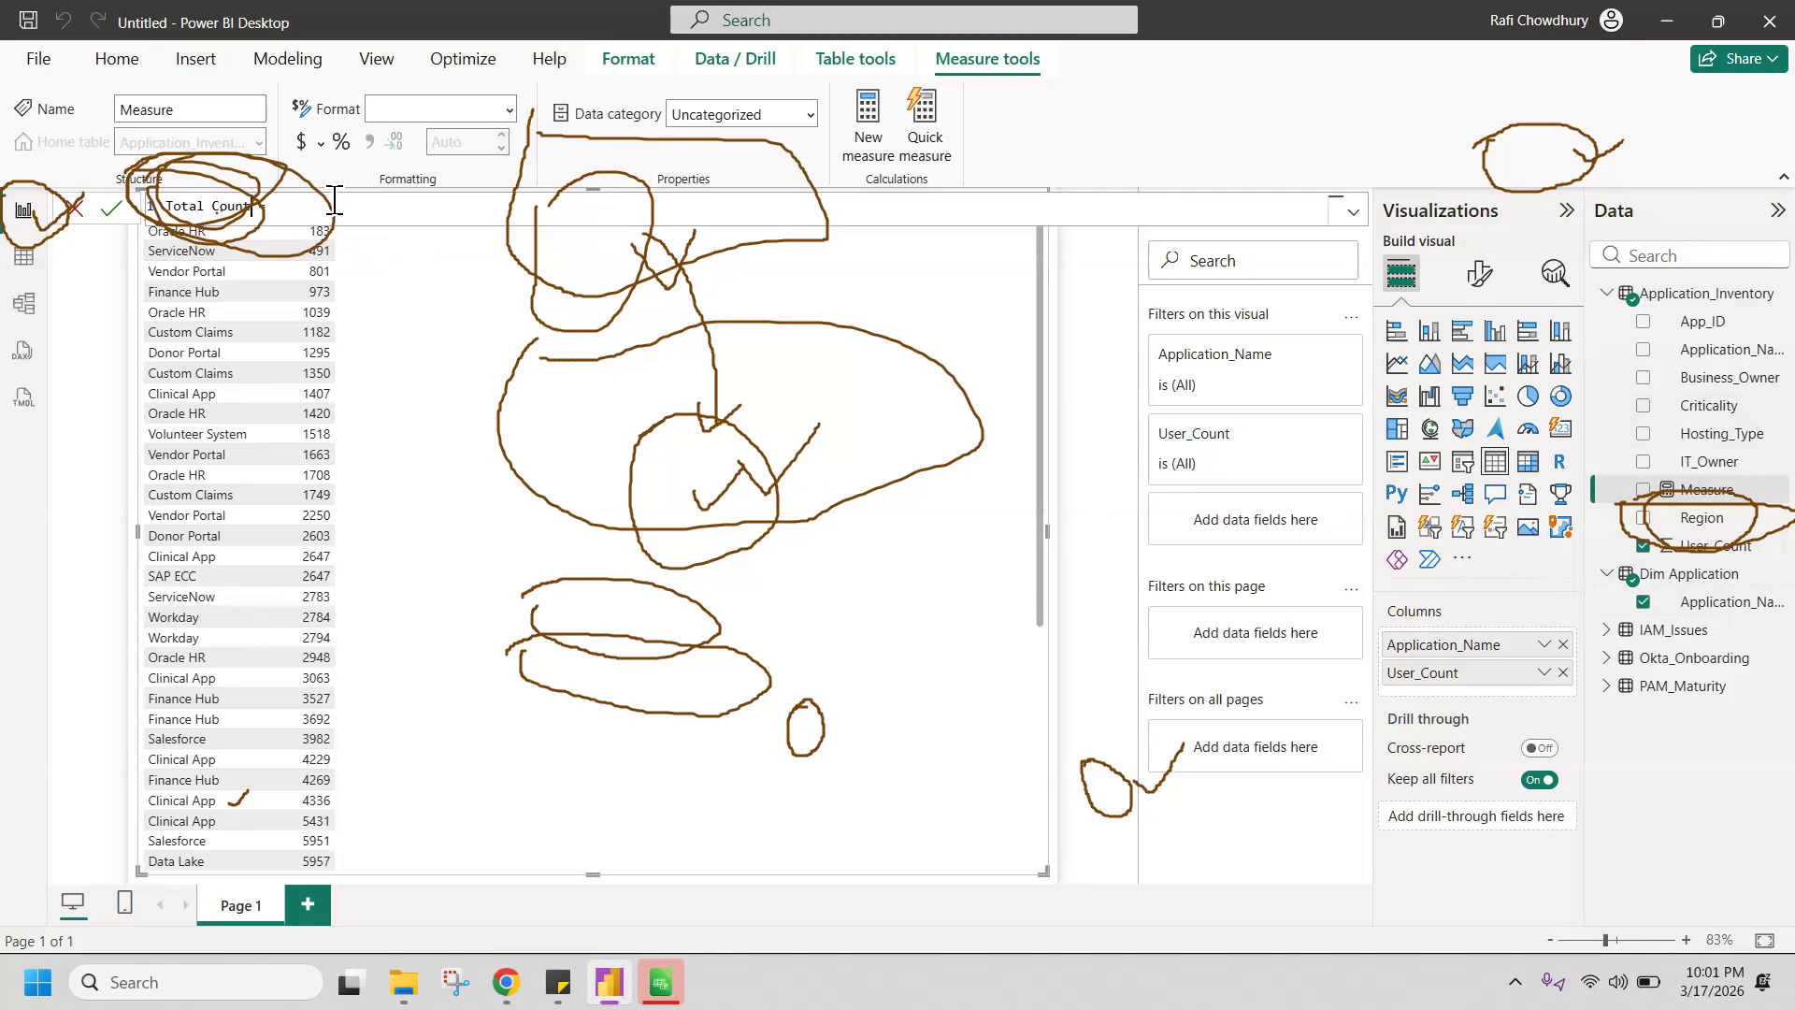
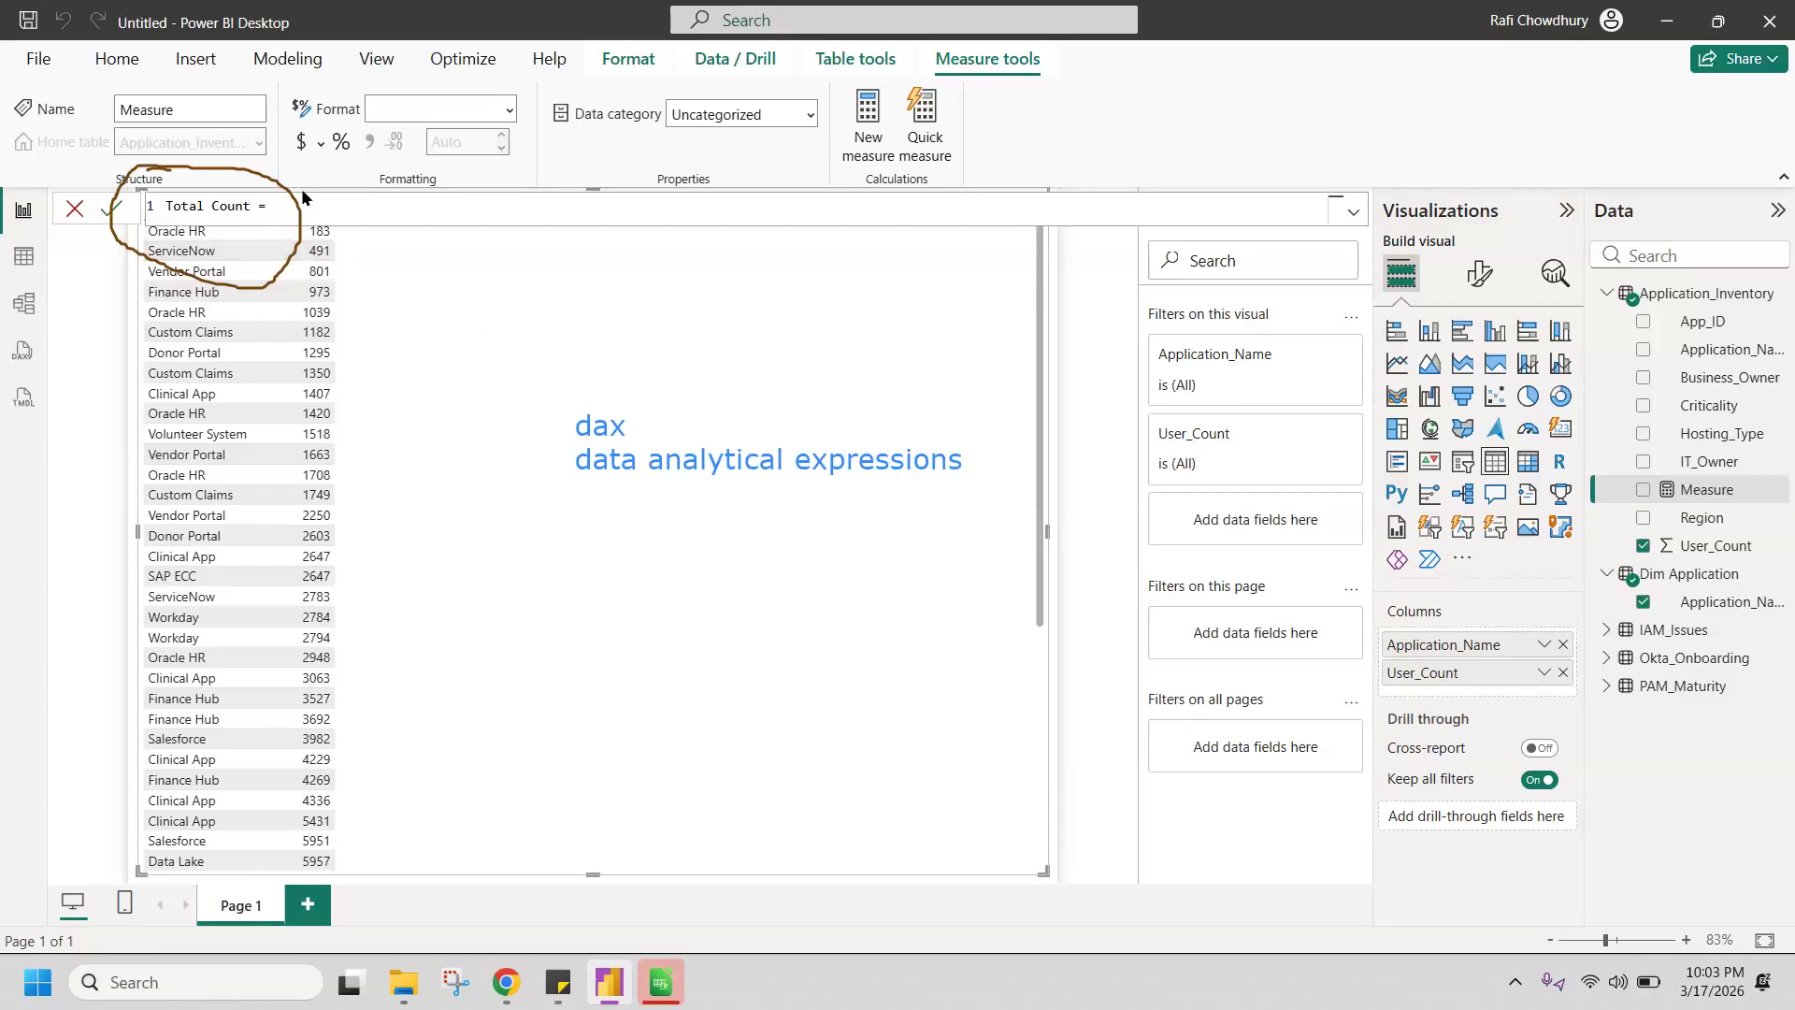
# Step: Define the Total Count measure as SUM(Application_Inventory[User_Count]) and commit the formula
pyautogui.write('SUM')
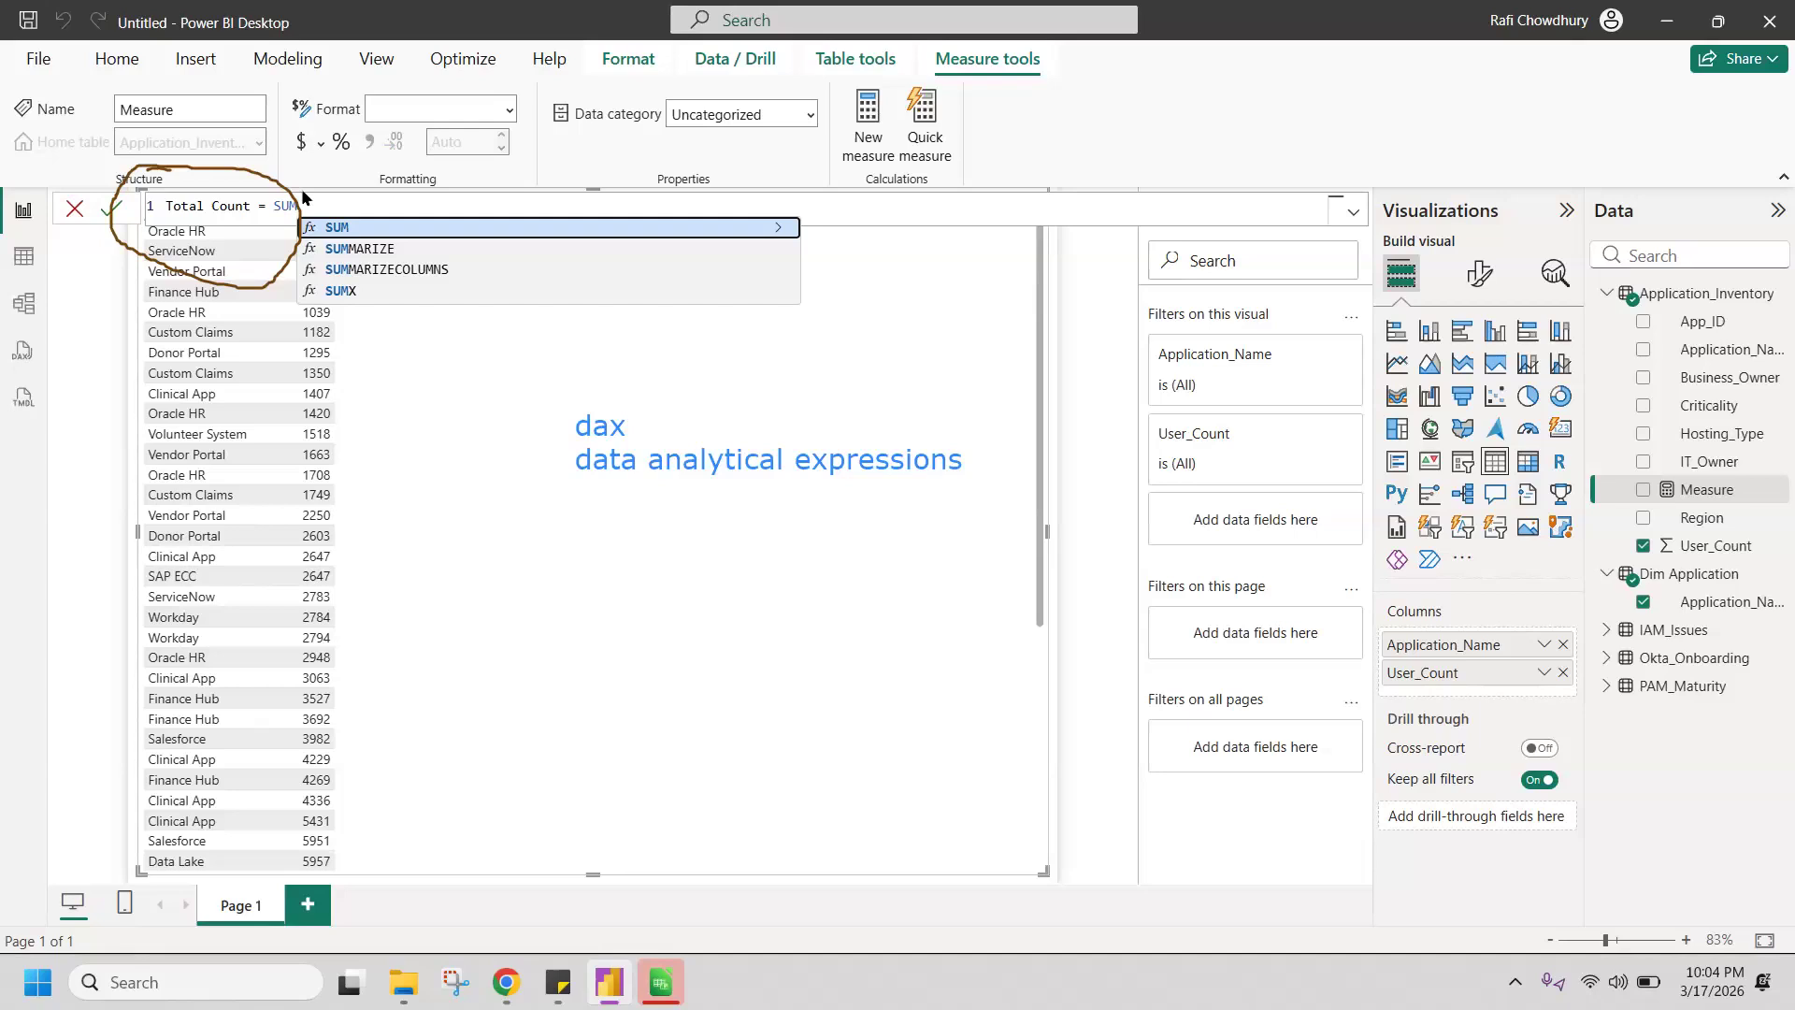
pyautogui.press('Escape')
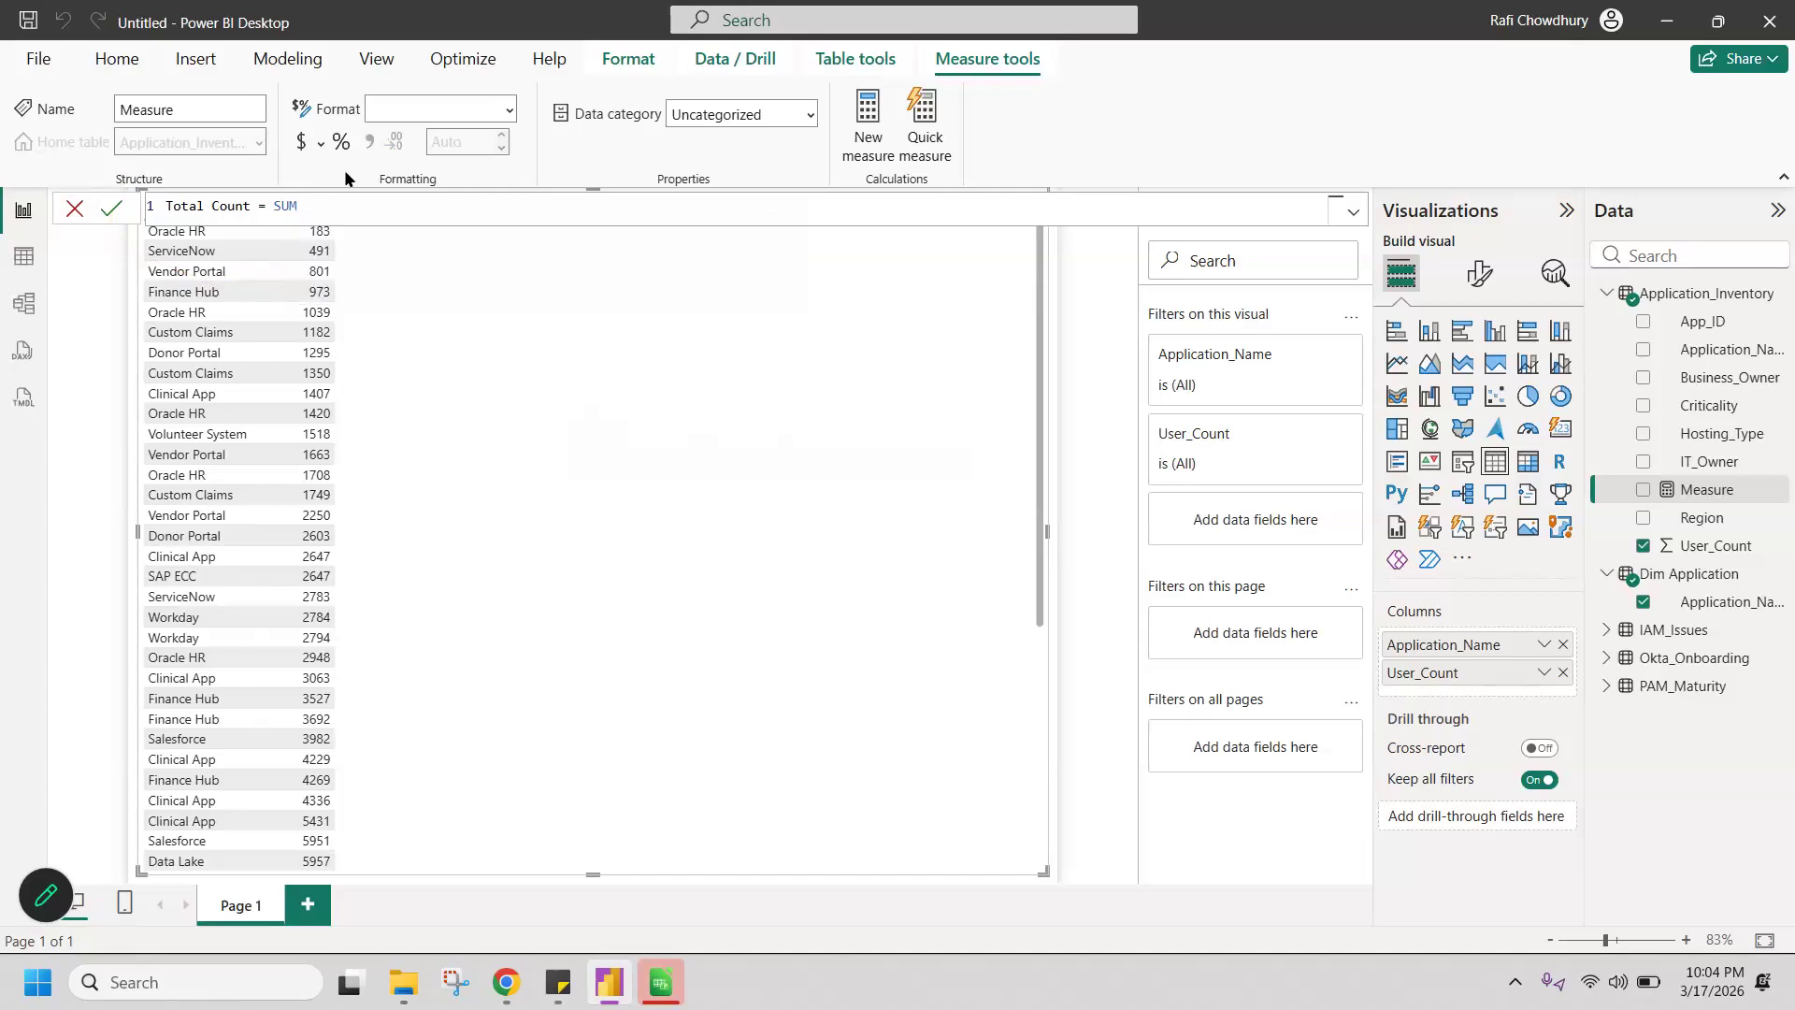
pyautogui.write('(')
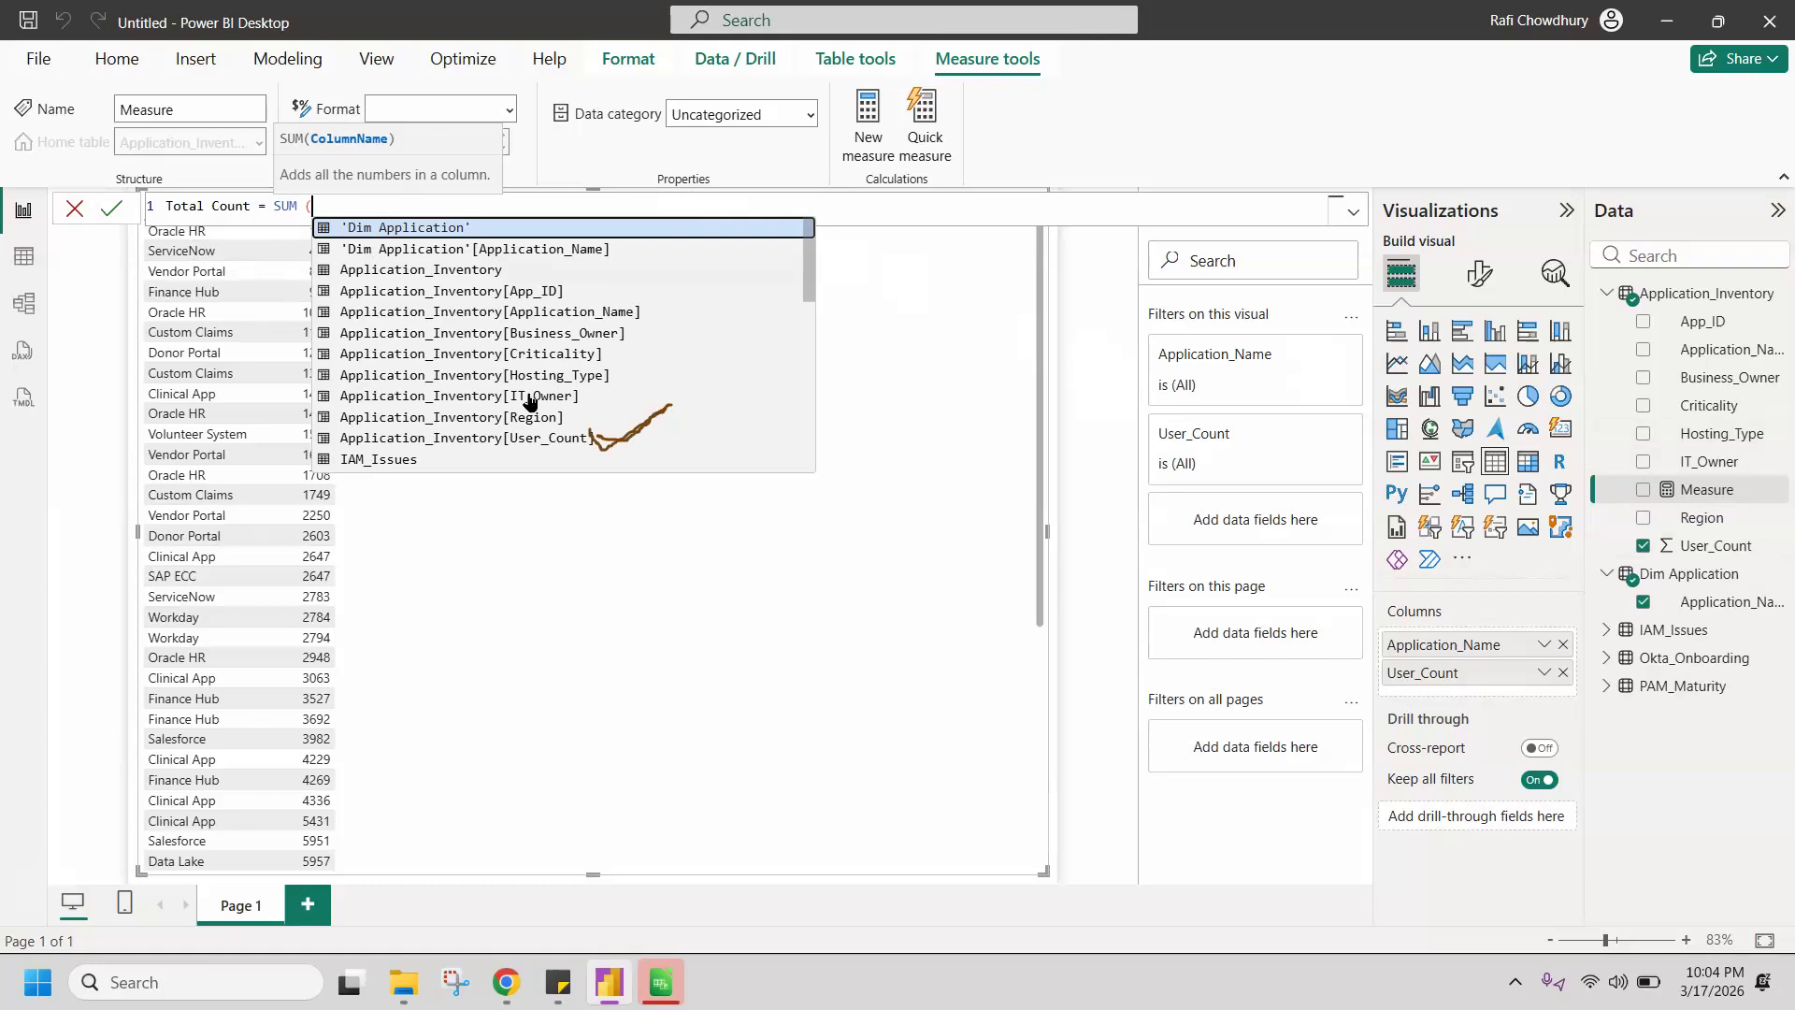
pyautogui.click(533, 439)
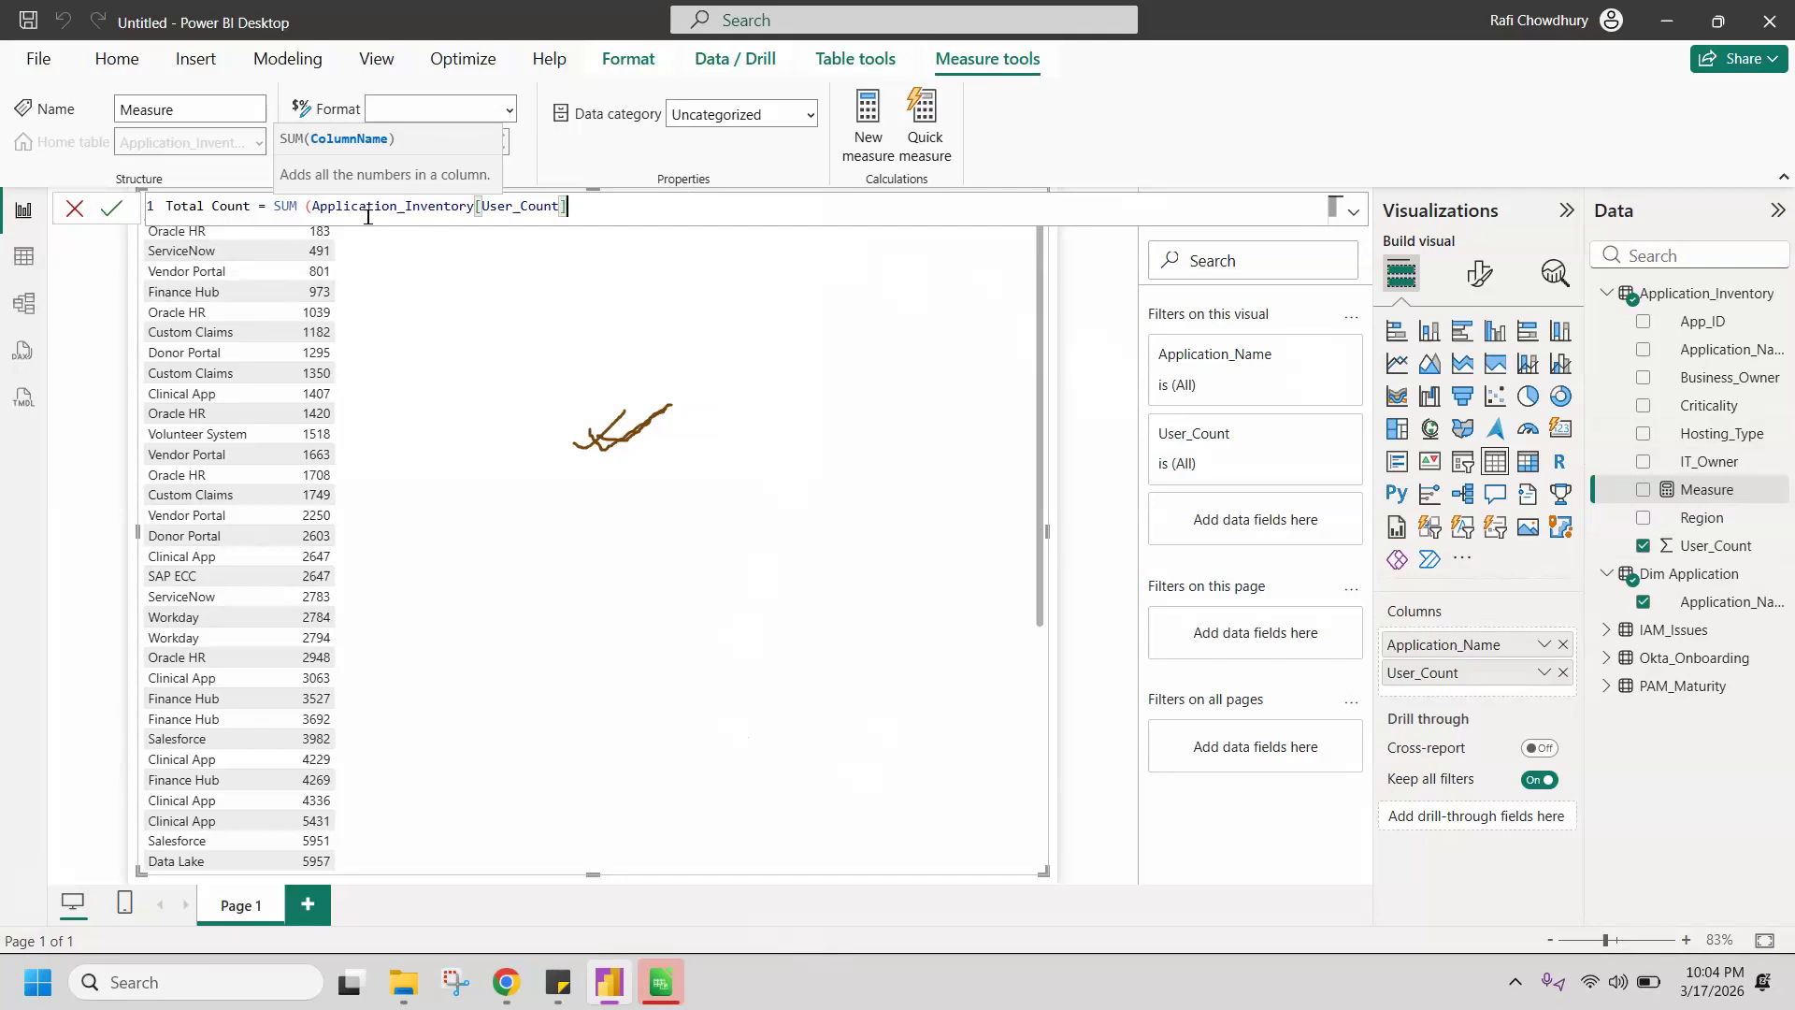
pyautogui.write(')')
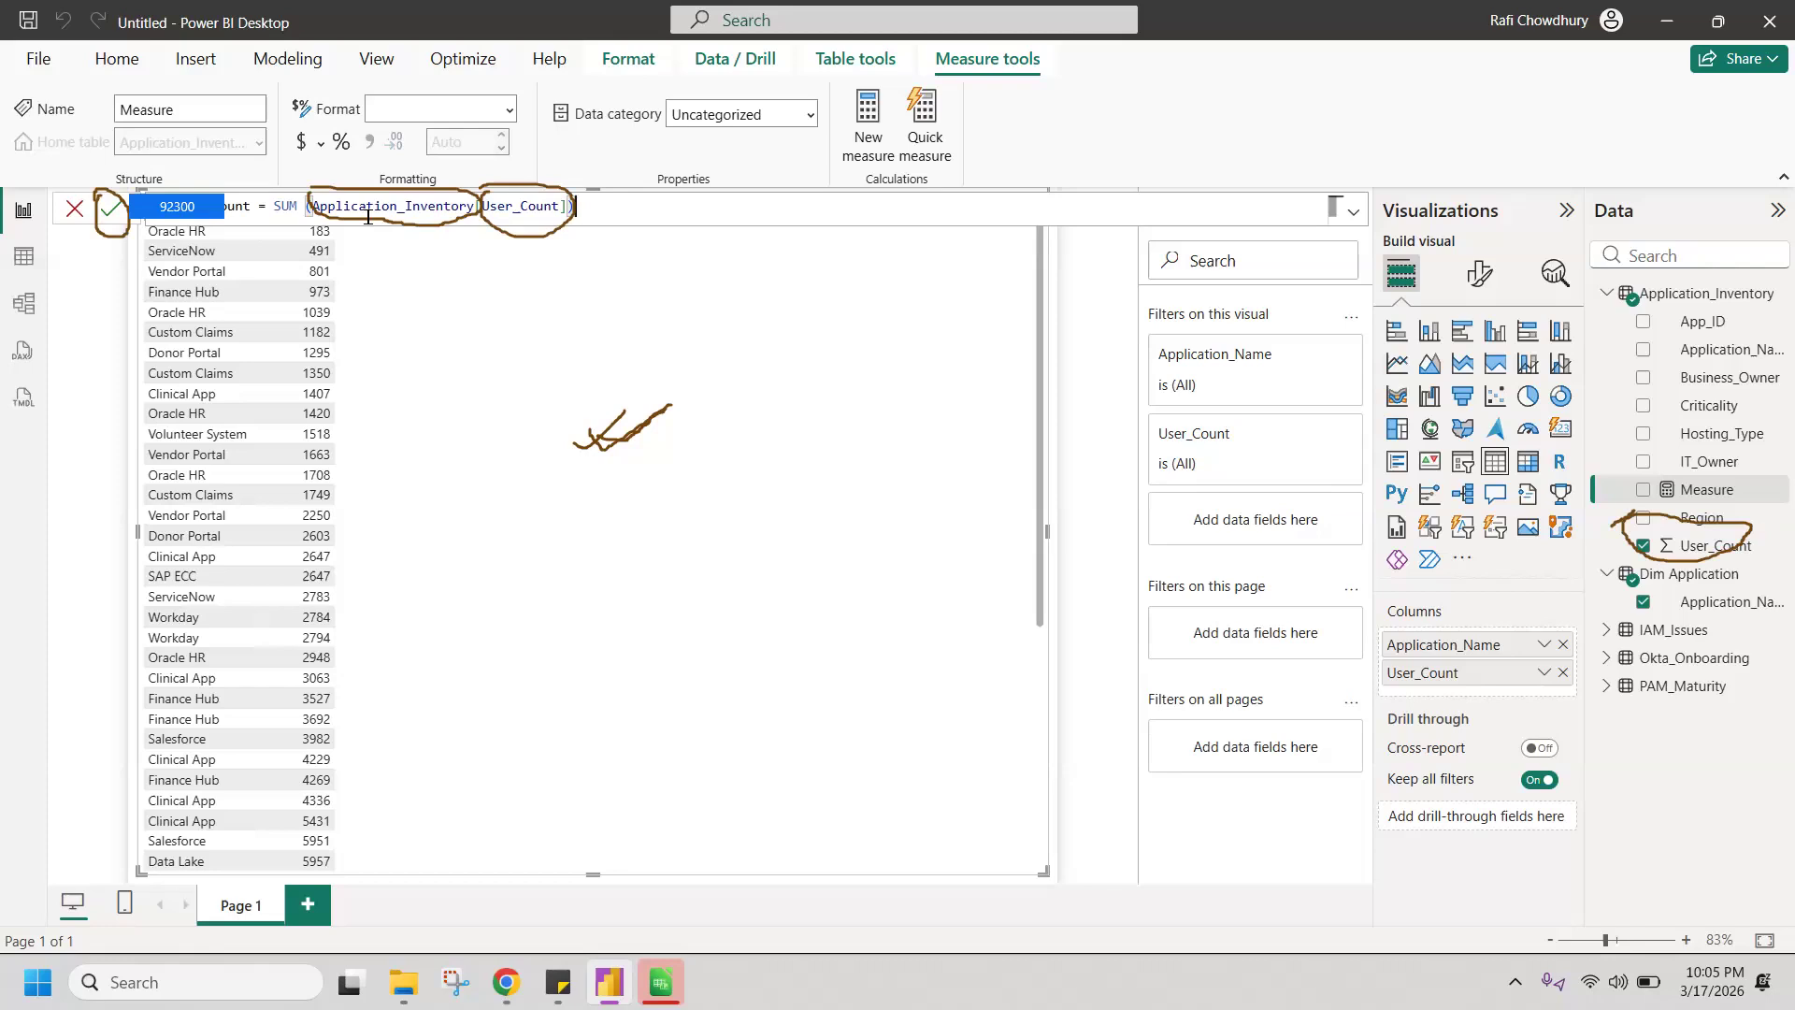
pyautogui.click(111, 213)
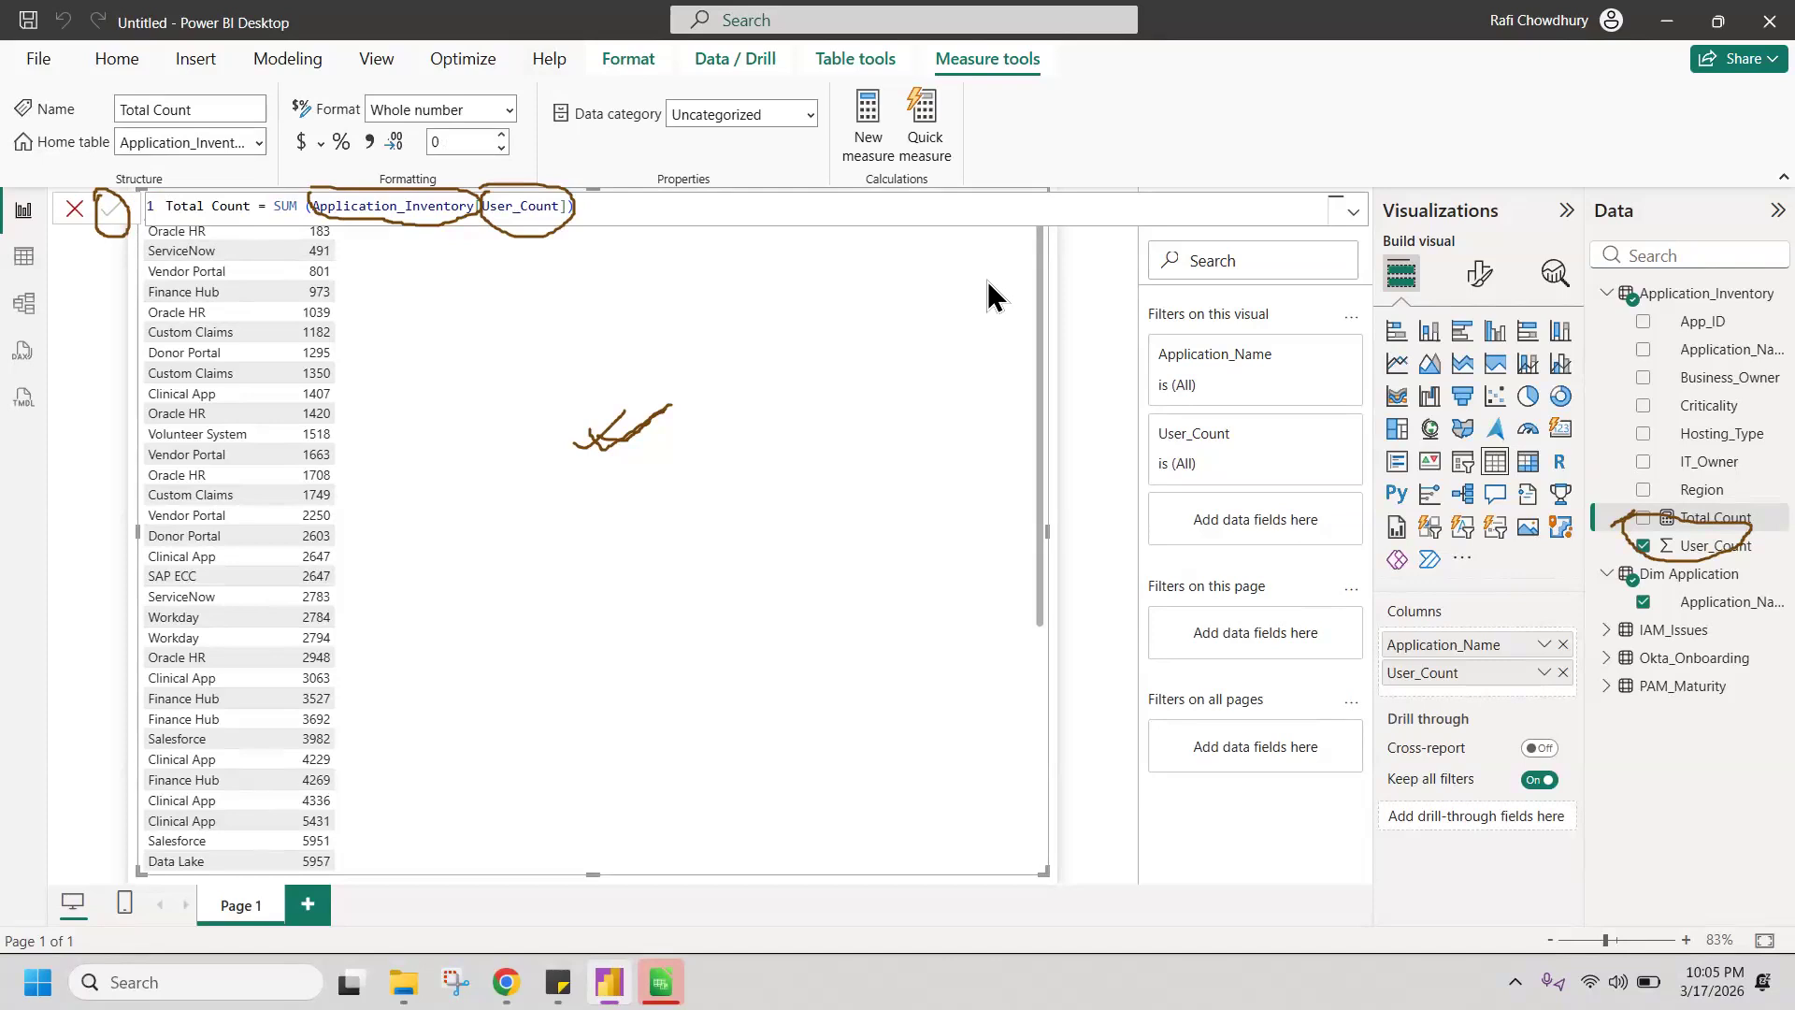
# Step: Replace the User_Count column in the table visual with the Total Count measure, keeping Application_Name
pyautogui.moveTo(1635, 511); pyautogui.dragTo(1630, 524)
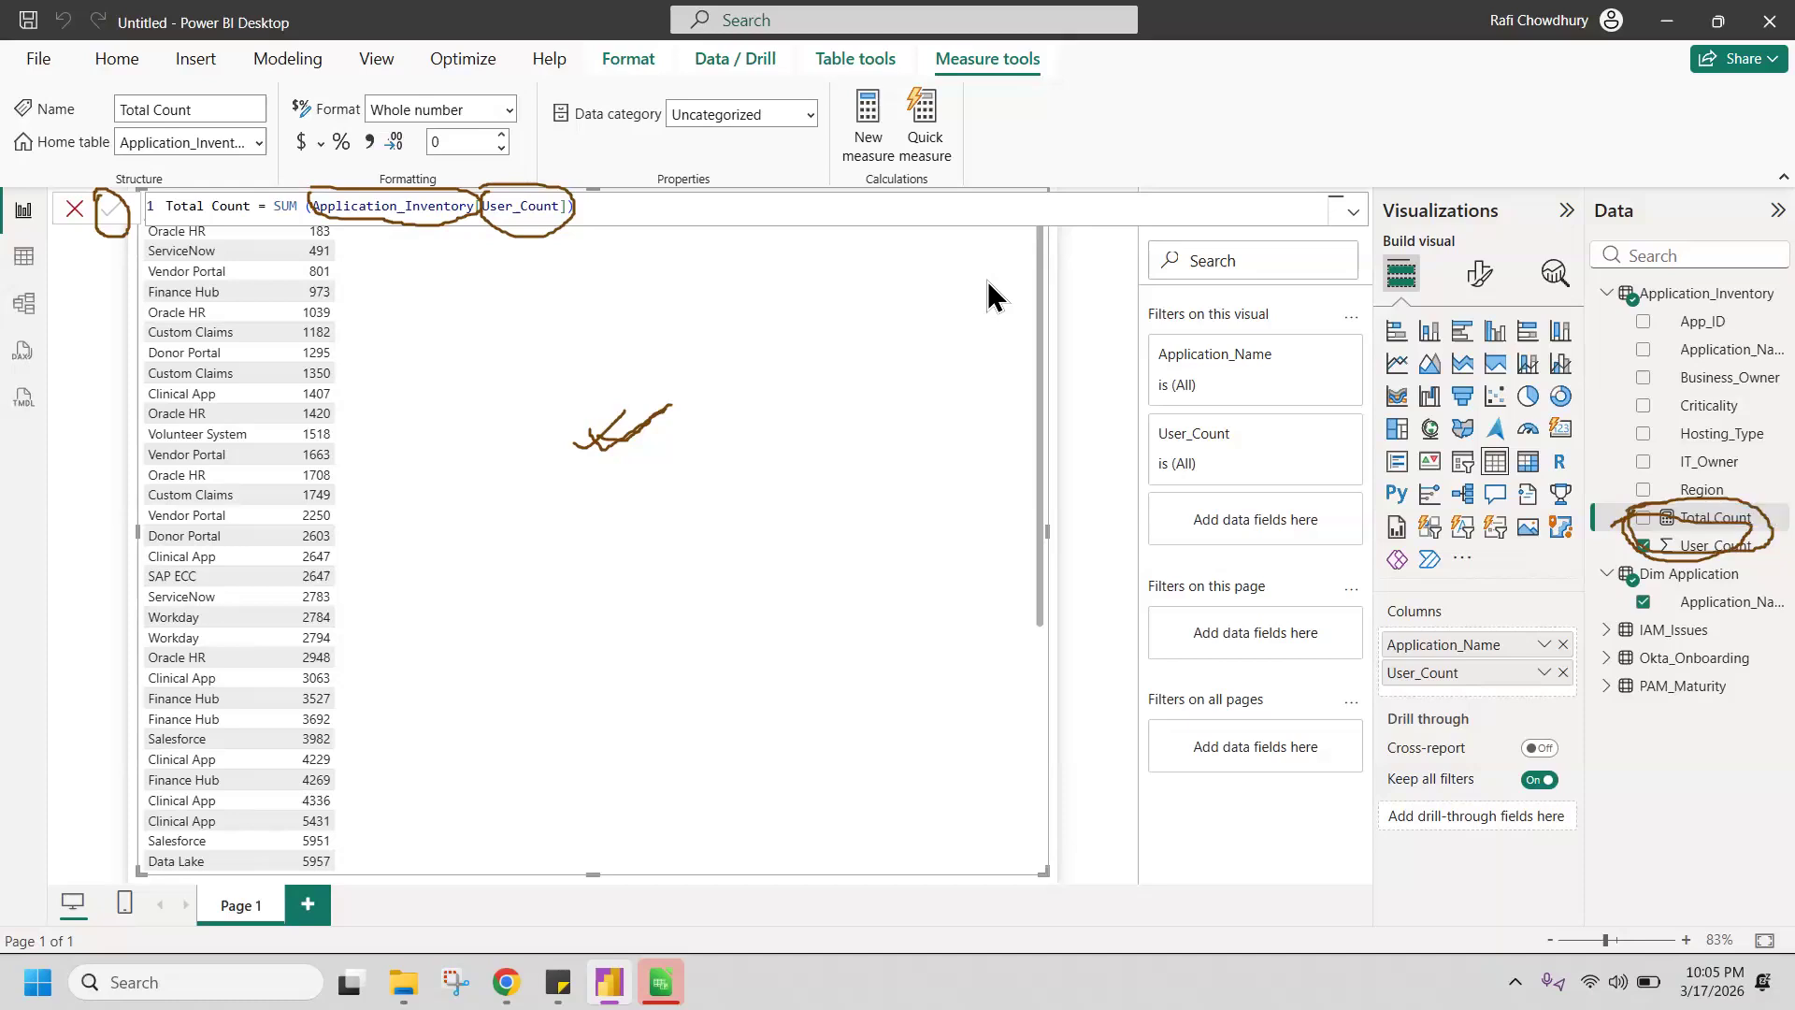
pyautogui.moveTo(1669, 553)
pyautogui.mouseDown()
pyautogui.moveTo(1508, 683)
pyautogui.moveTo(1524, 694)
pyautogui.moveTo(1454, 688)
pyautogui.mouseUp()
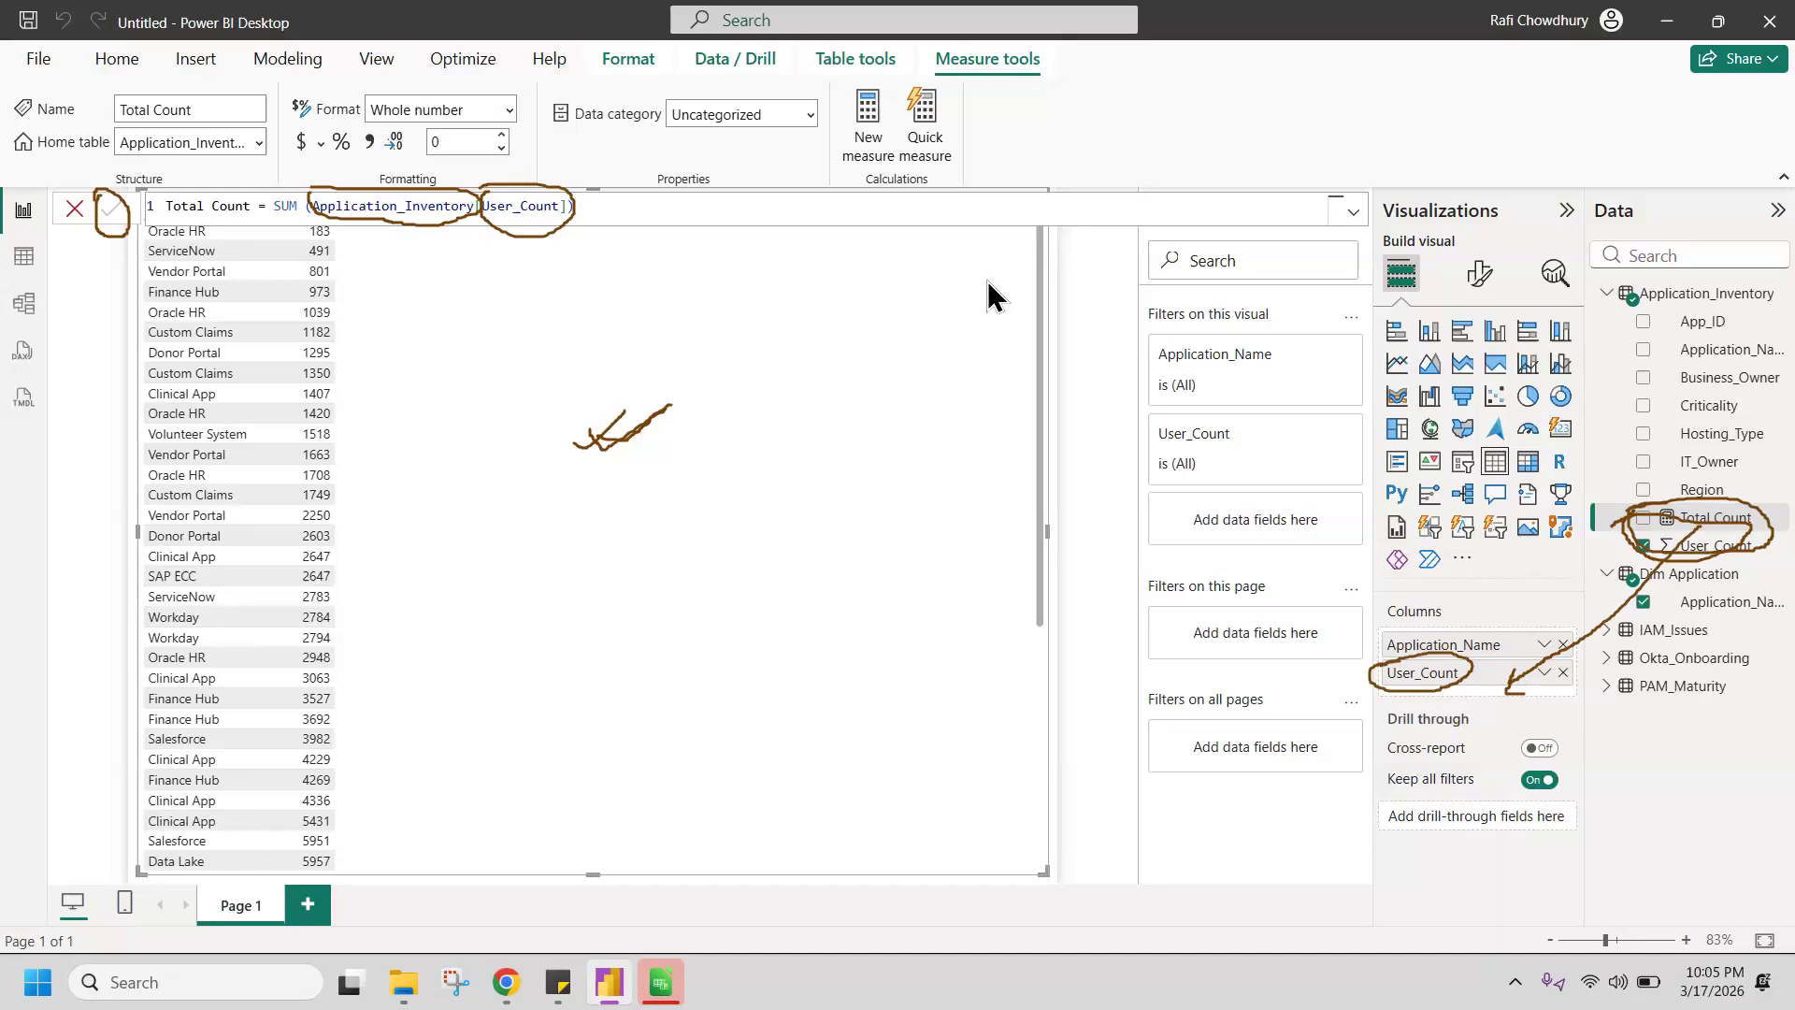
pyautogui.click(1563, 674)
pyautogui.moveTo(1719, 530); pyautogui.dragTo(1496, 668)
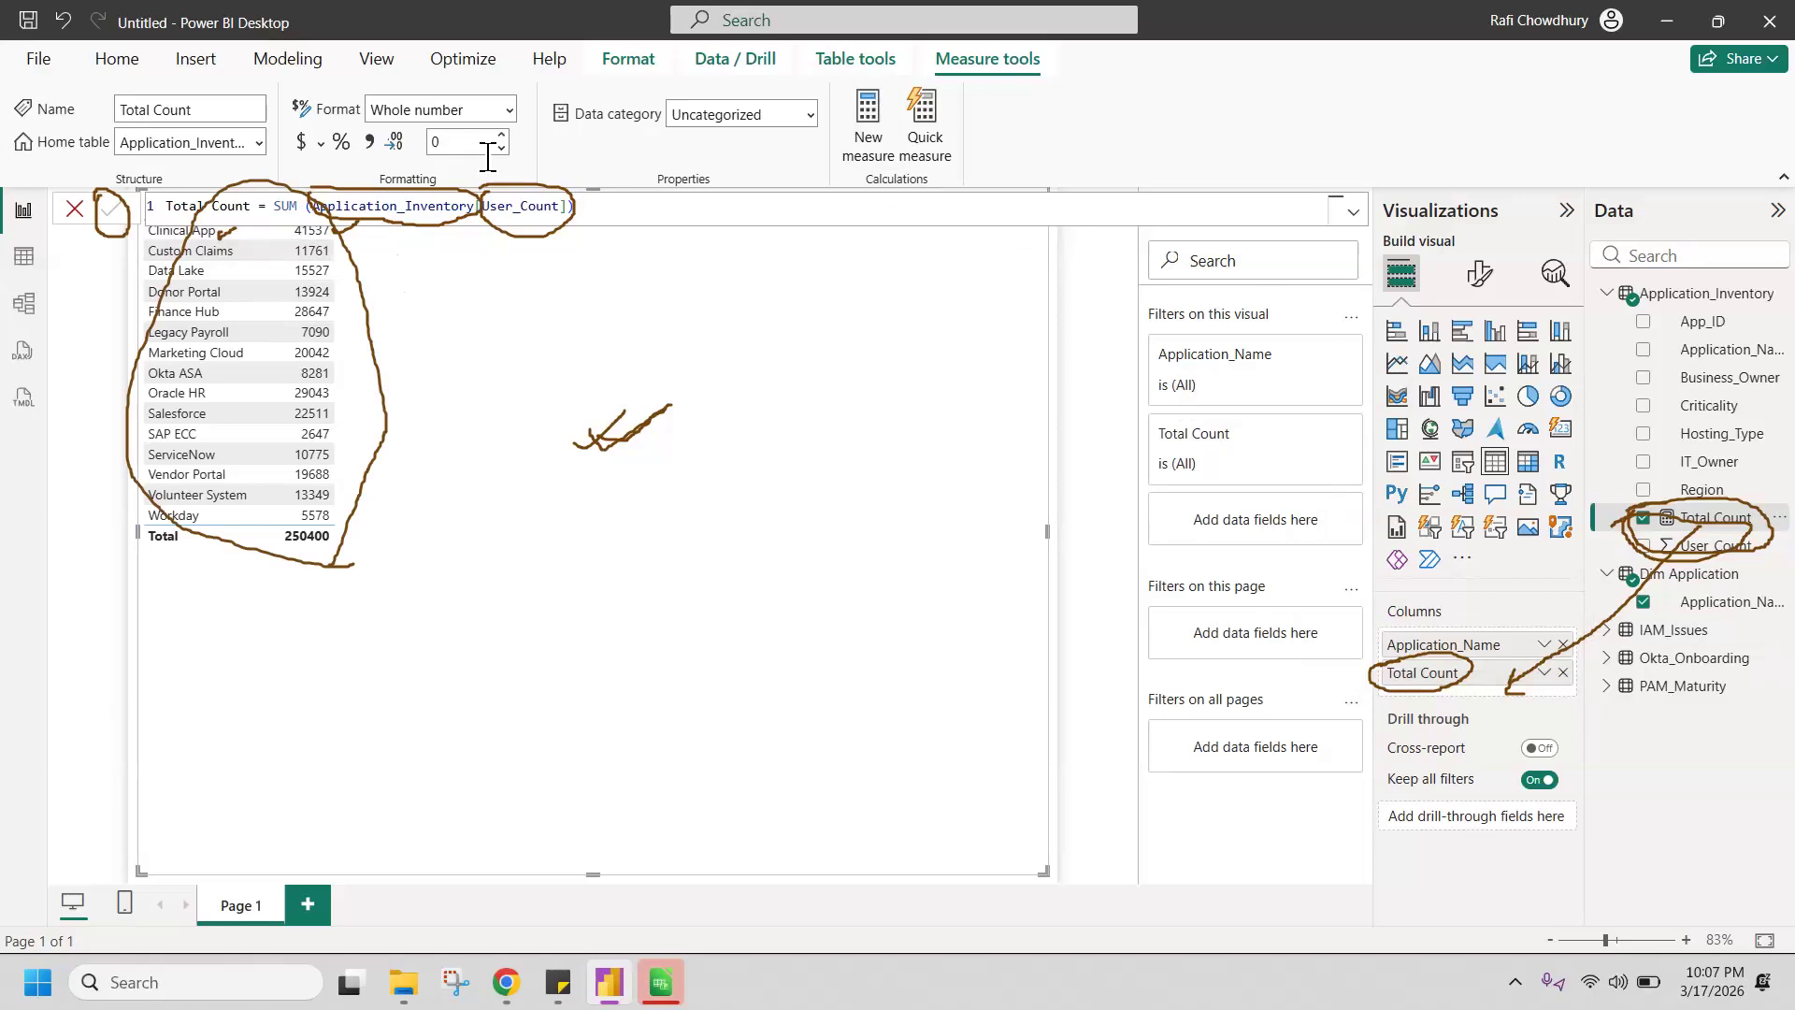
# Step: Convert the application table visual to a stacked column chart and switch it to a pie chart
pyautogui.moveTo(1379, 323); pyautogui.dragTo(1461, 318)
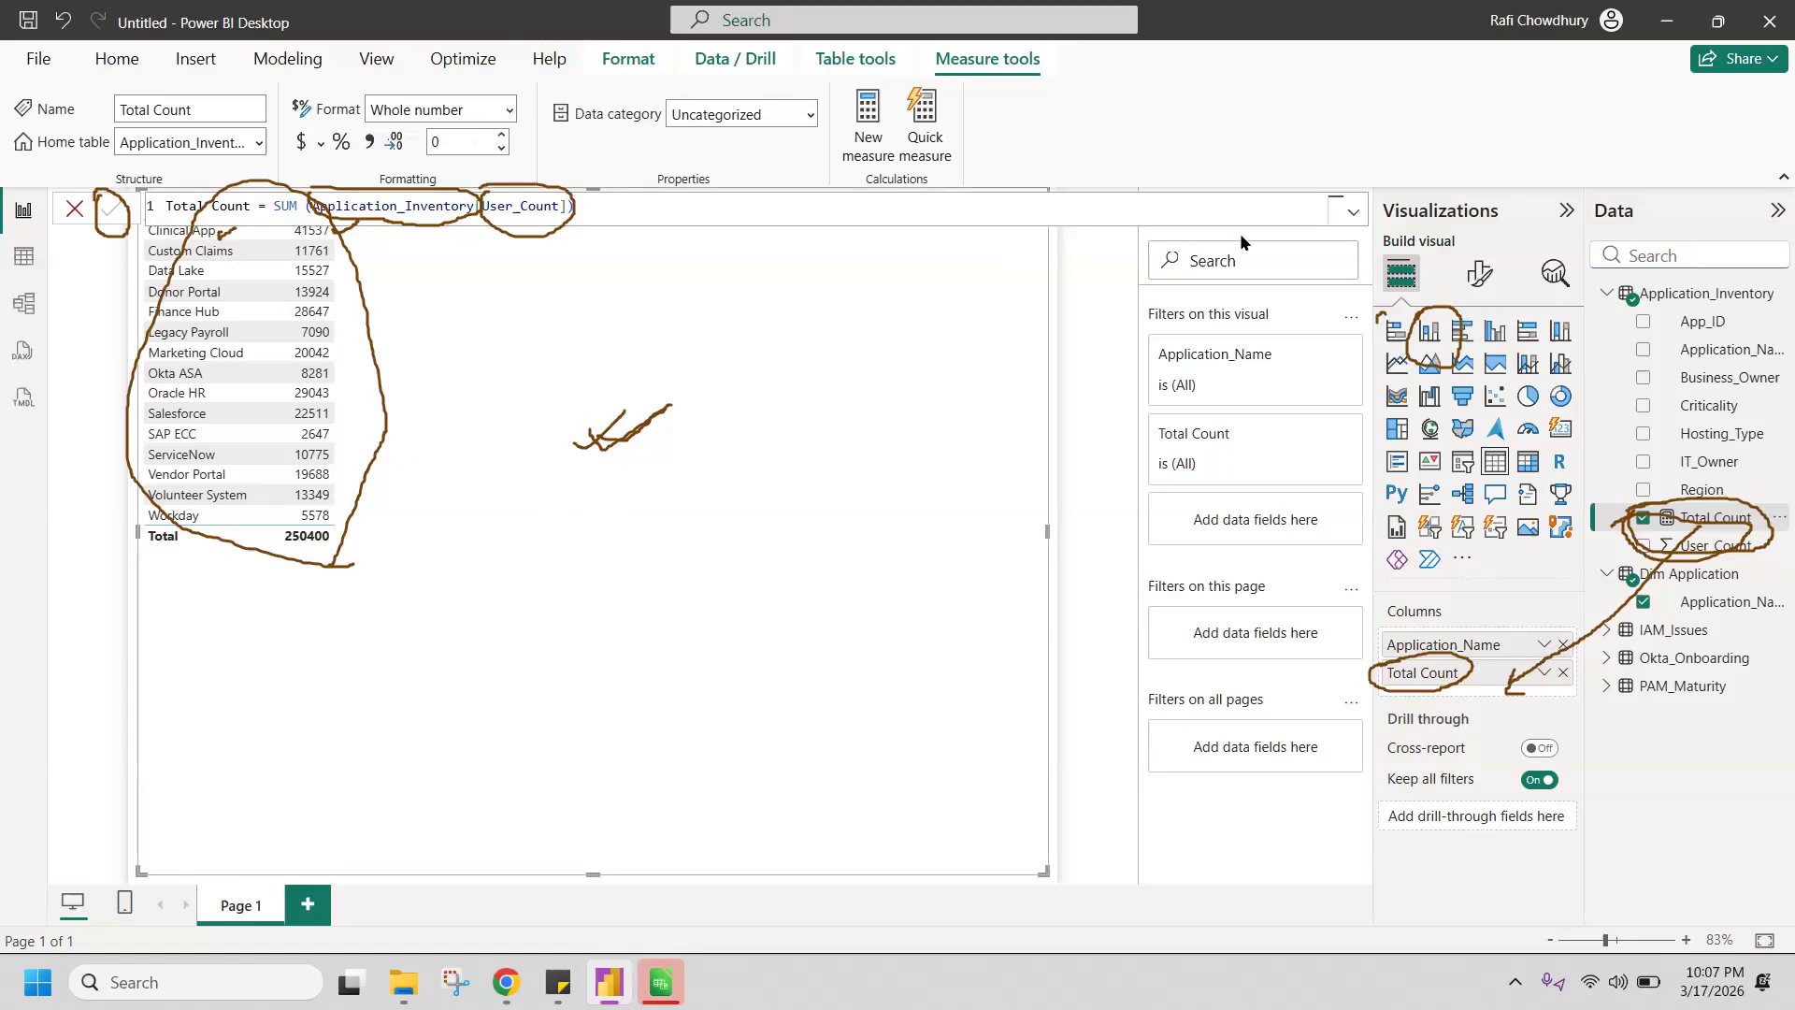
pyautogui.click(1427, 333)
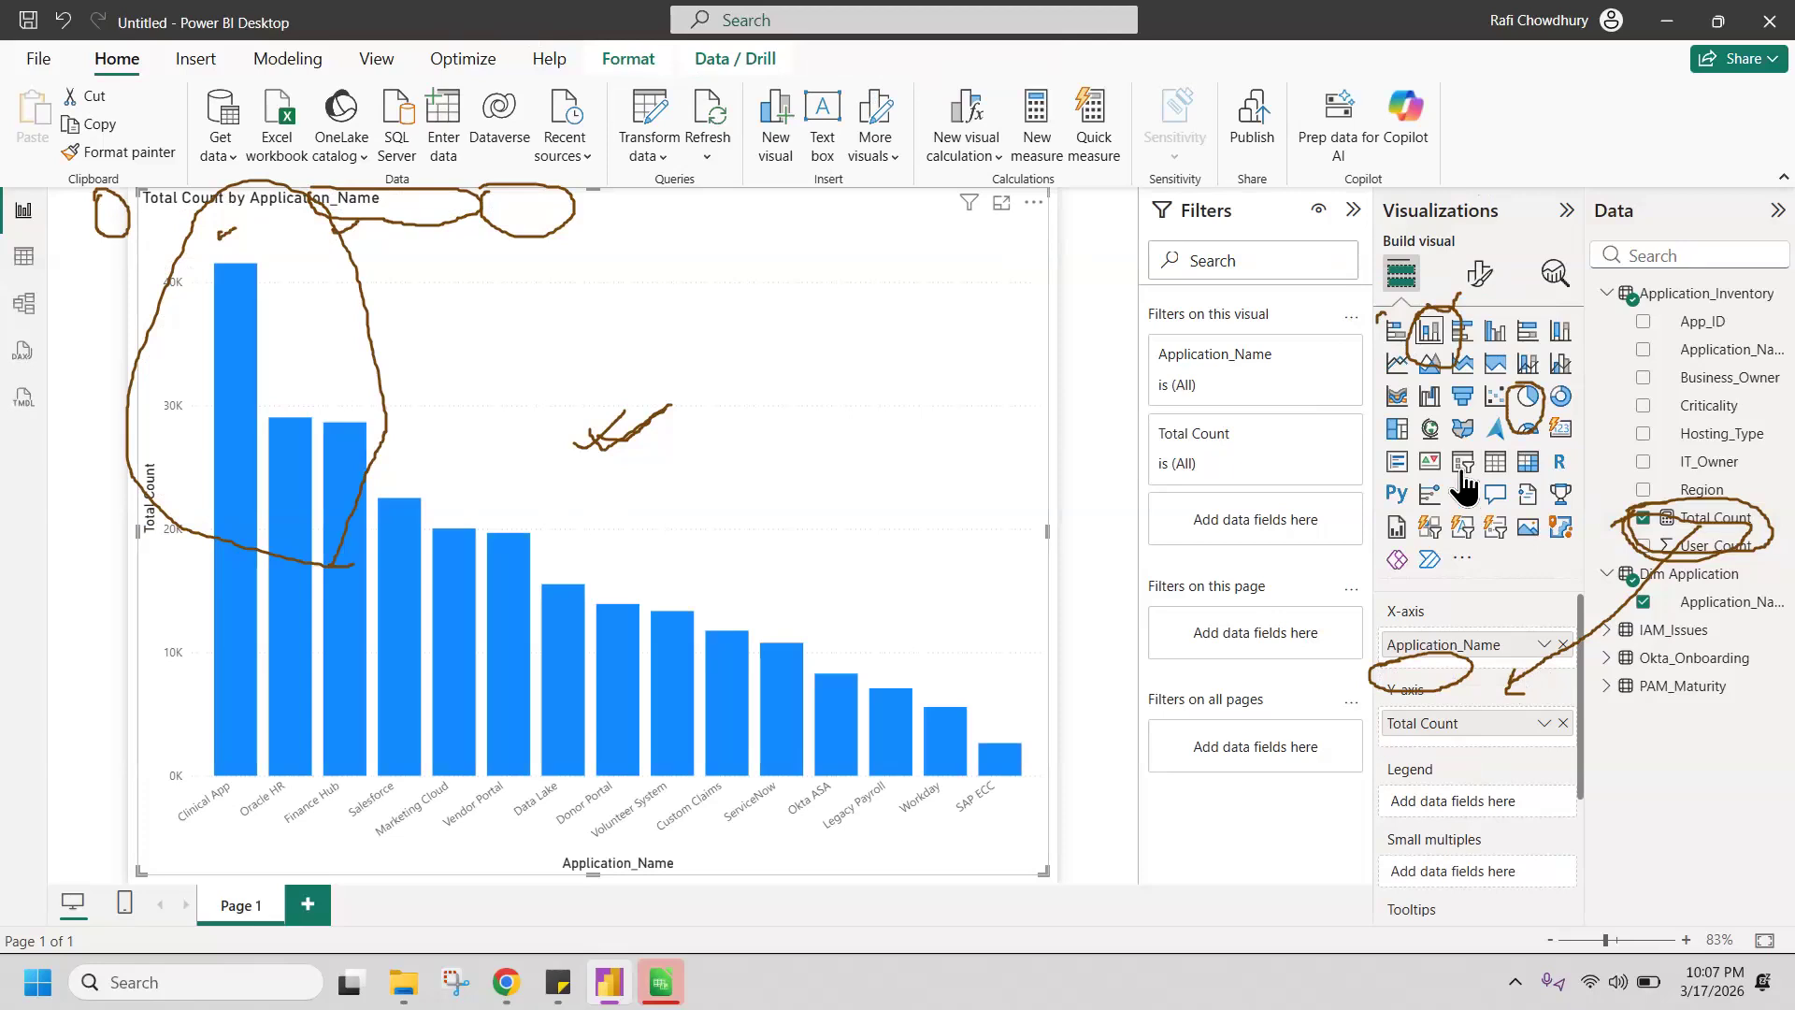
pyautogui.click(1524, 400)
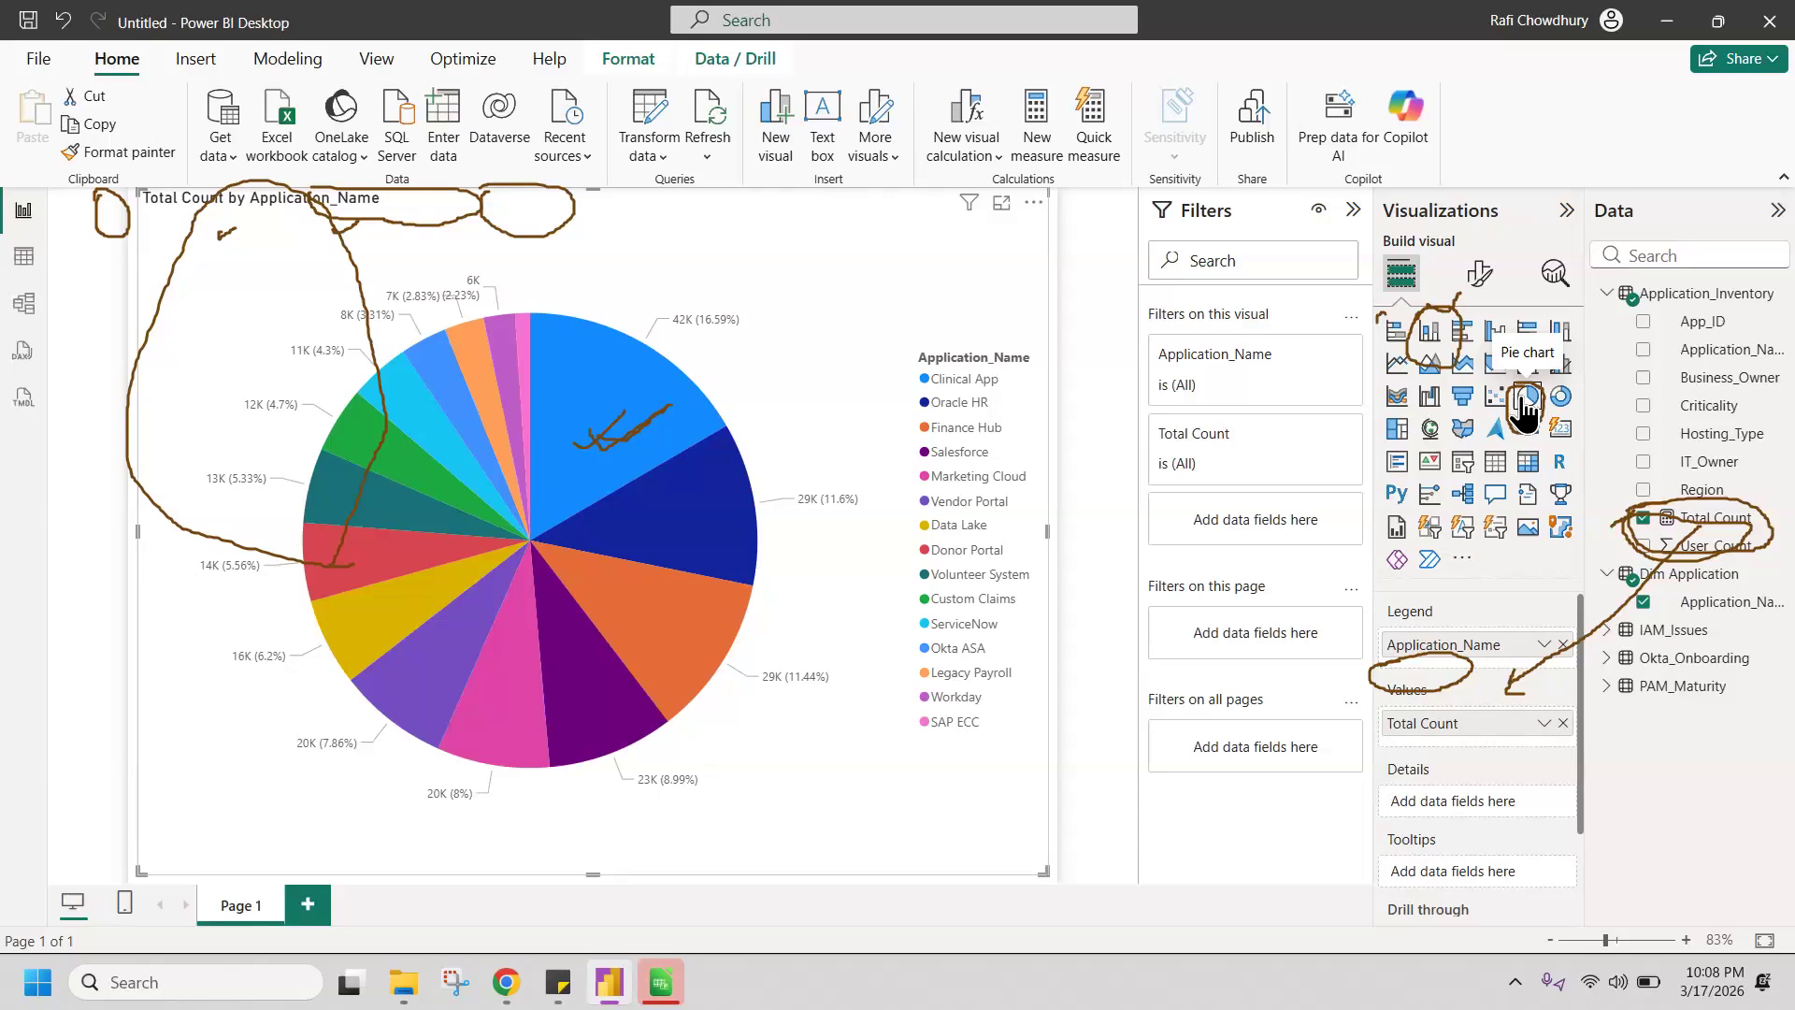
pyautogui.moveTo(1439, 455); pyautogui.dragTo(1485, 462)
pyautogui.moveTo(1379, 322); pyautogui.dragTo(1386, 311)
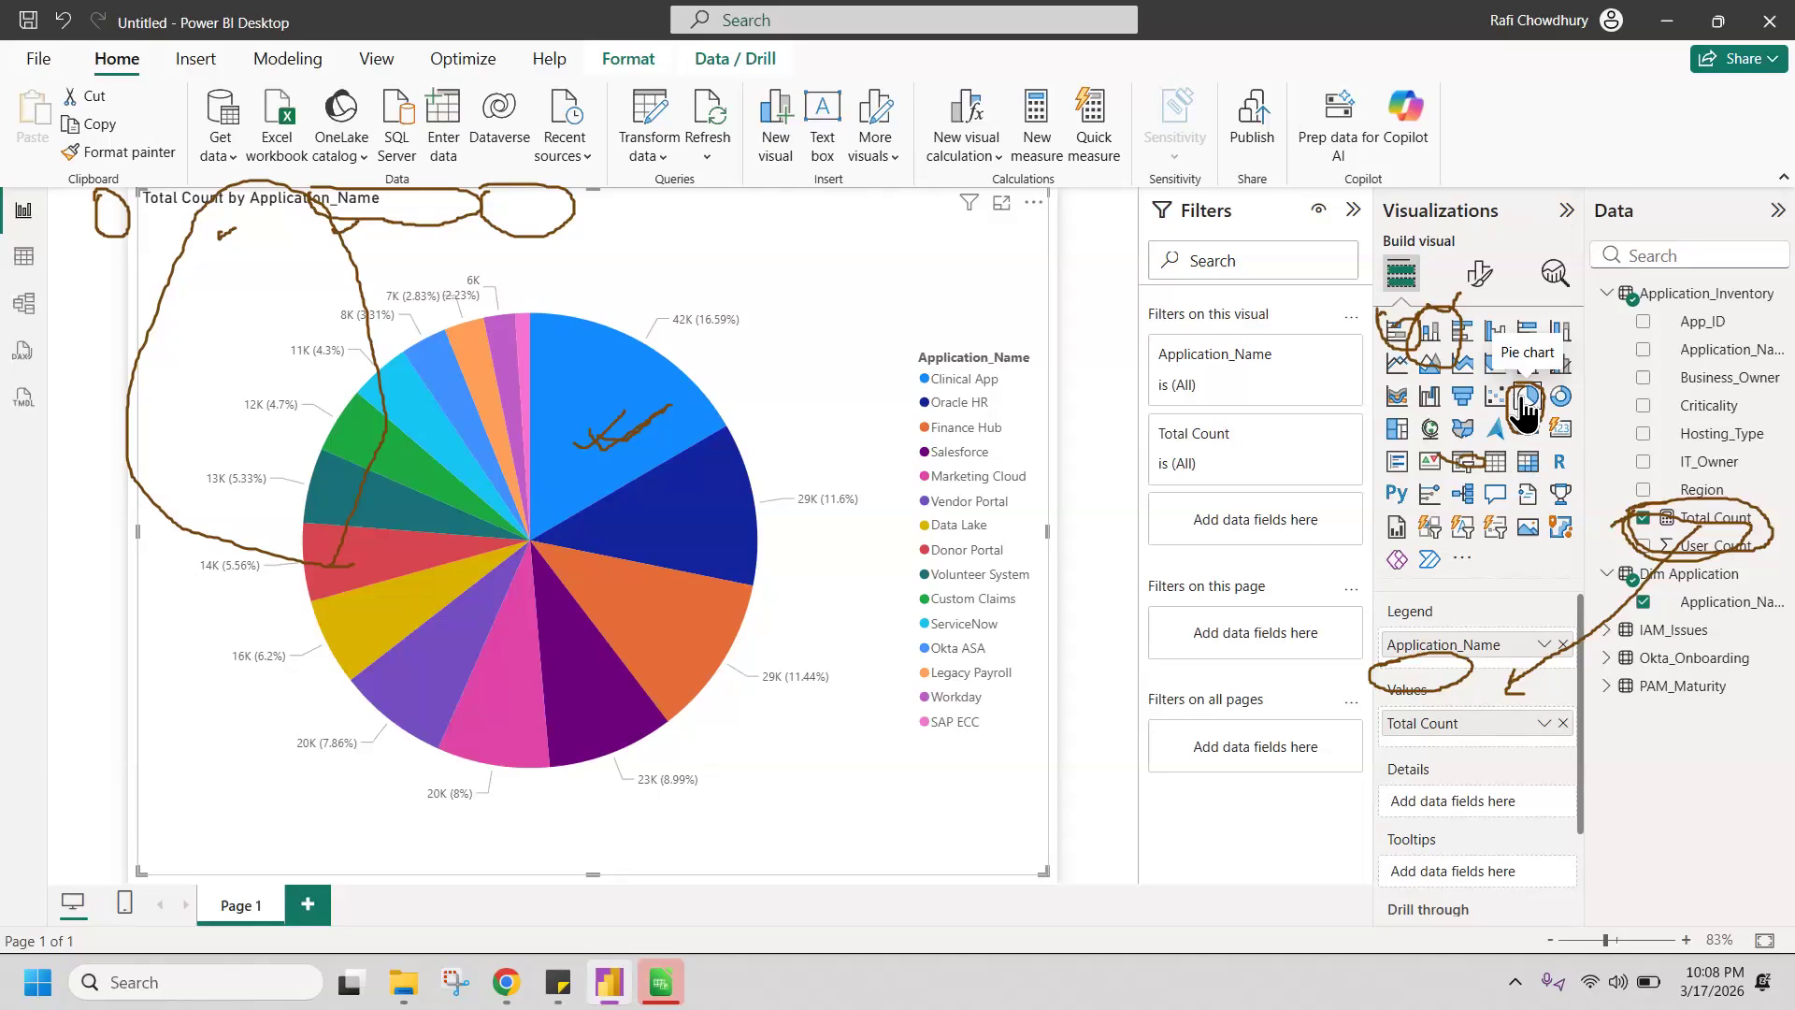